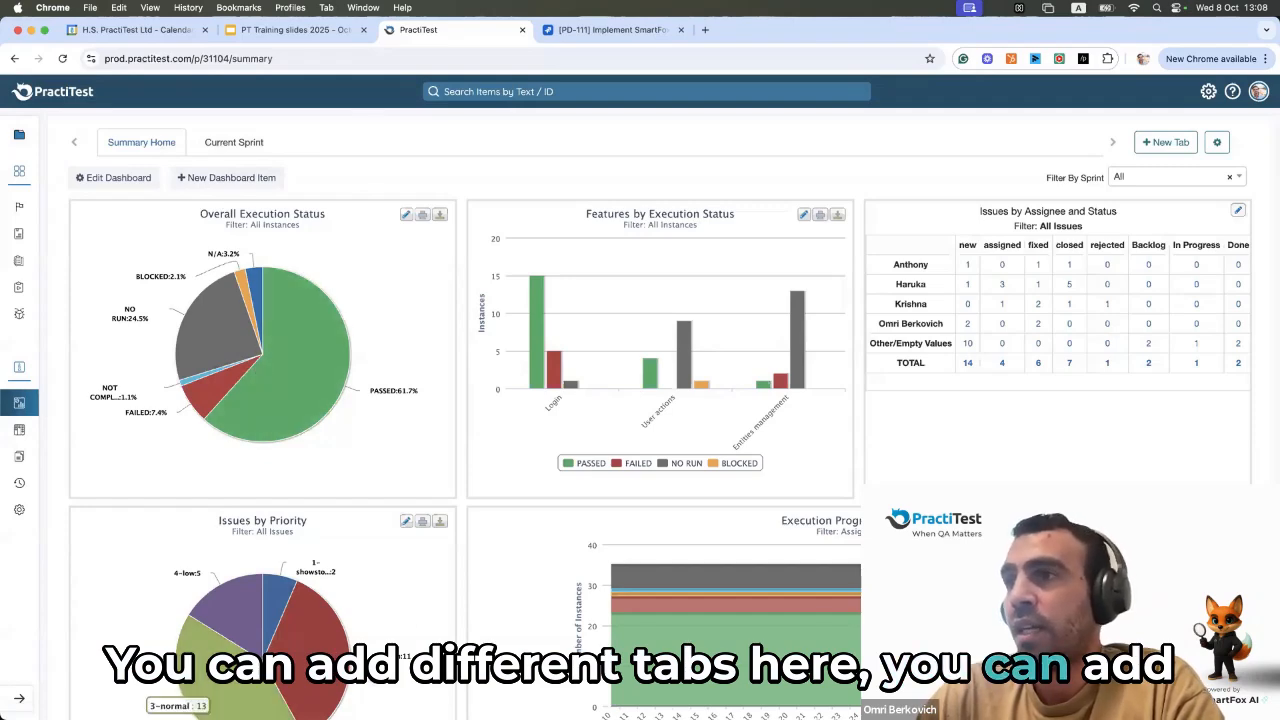
# - Review the execution and issue charts on the Summary Home dashboard
pyautogui.scroll(-1, 363, 480)
pyautogui.scroll(-2, 363, 480)
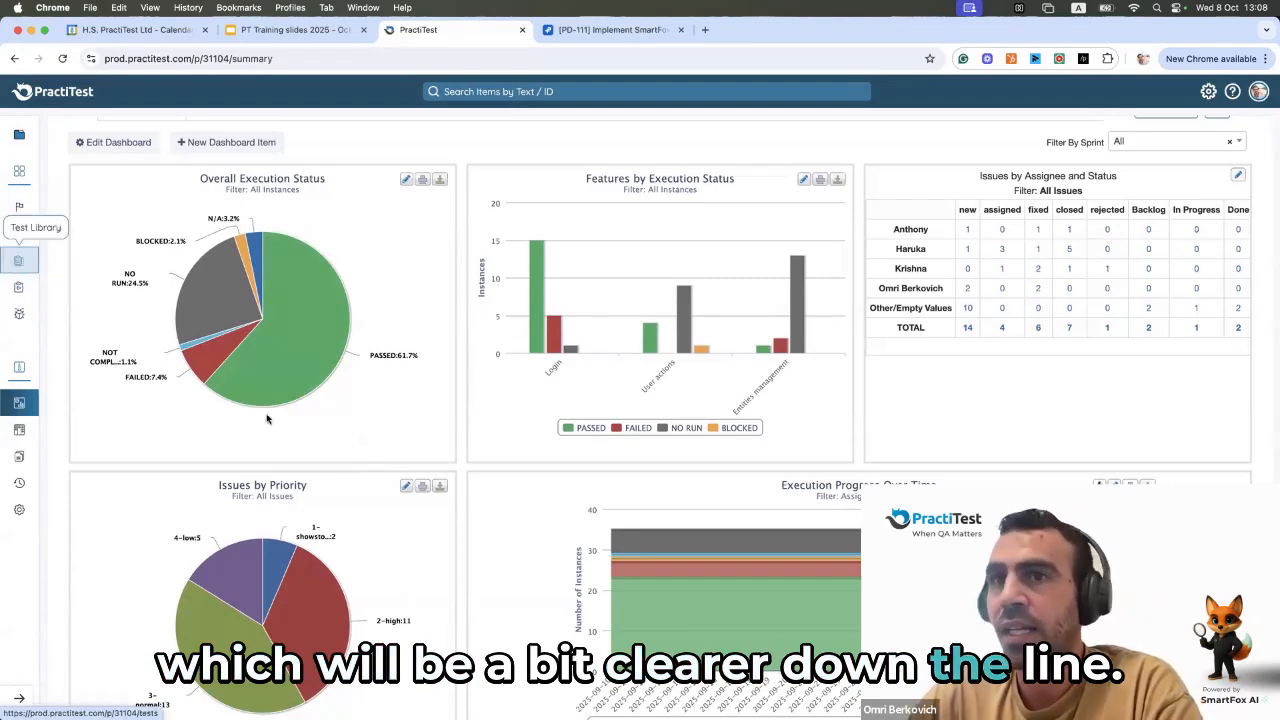
pyautogui.scroll(-5, 267, 419)
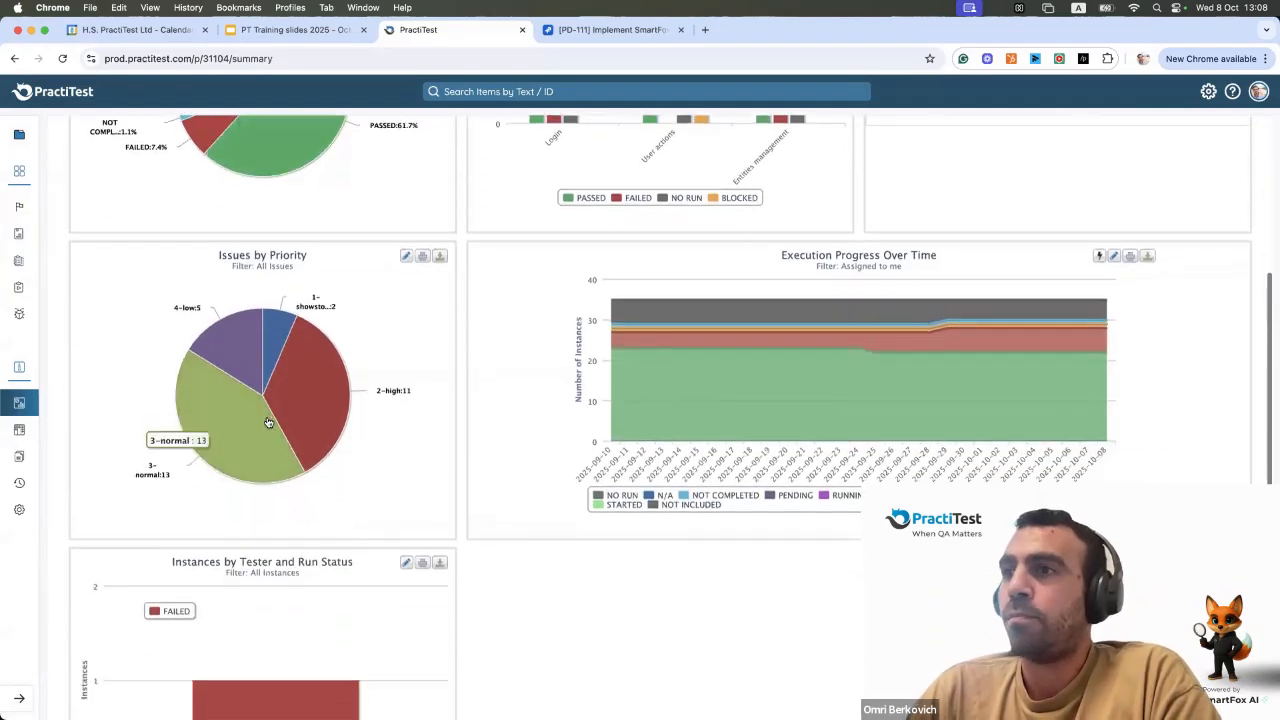
pyautogui.scroll(3, 268, 420)
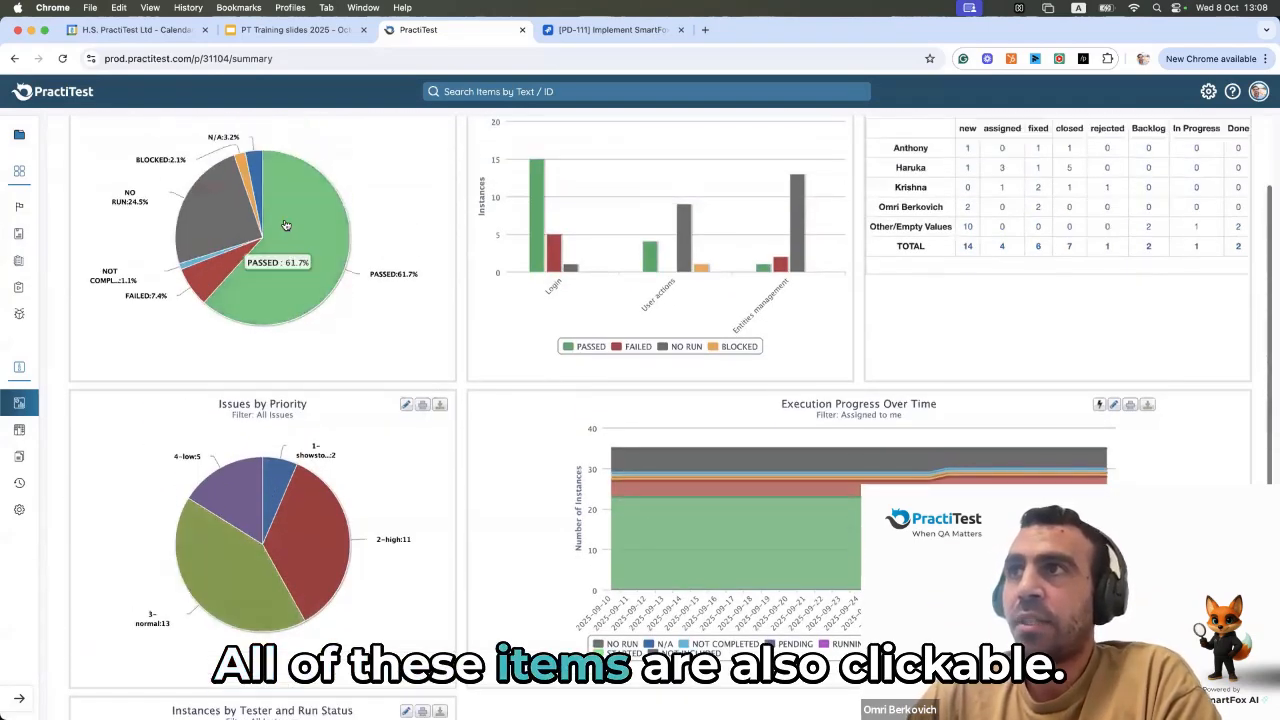
pyautogui.scroll(2, 287, 250)
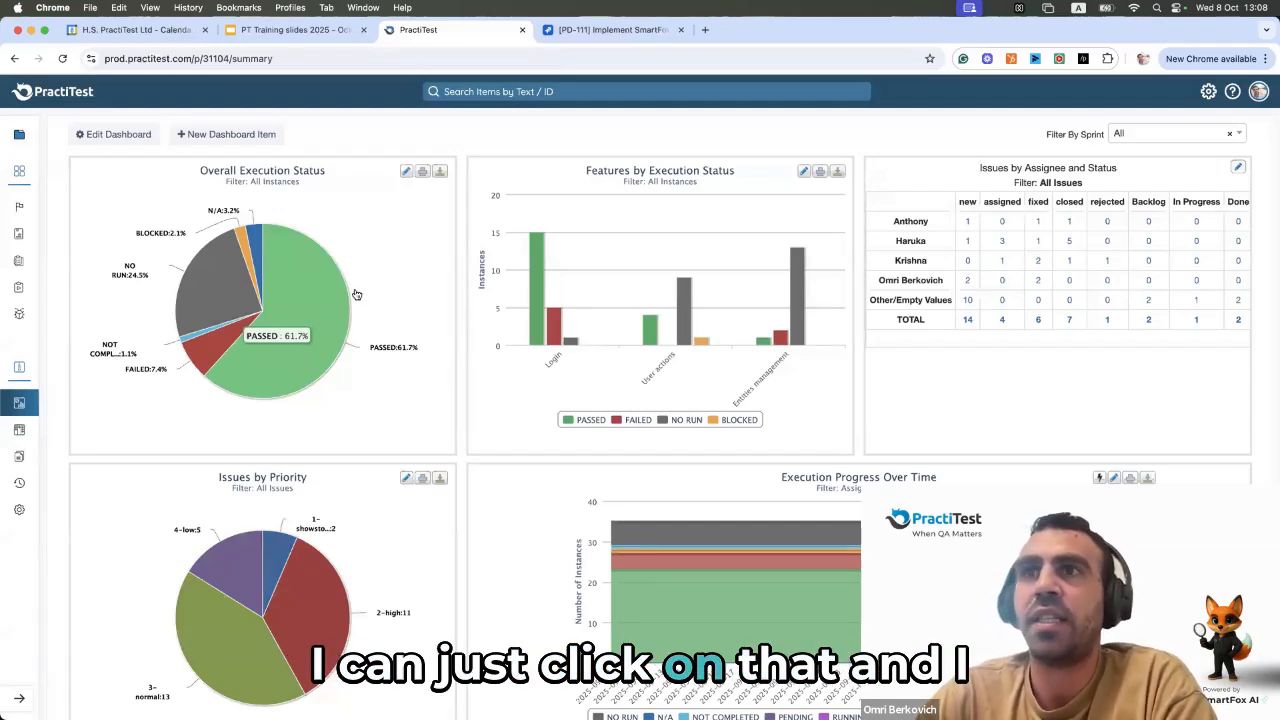
pyautogui.scroll(1, 311, 308)
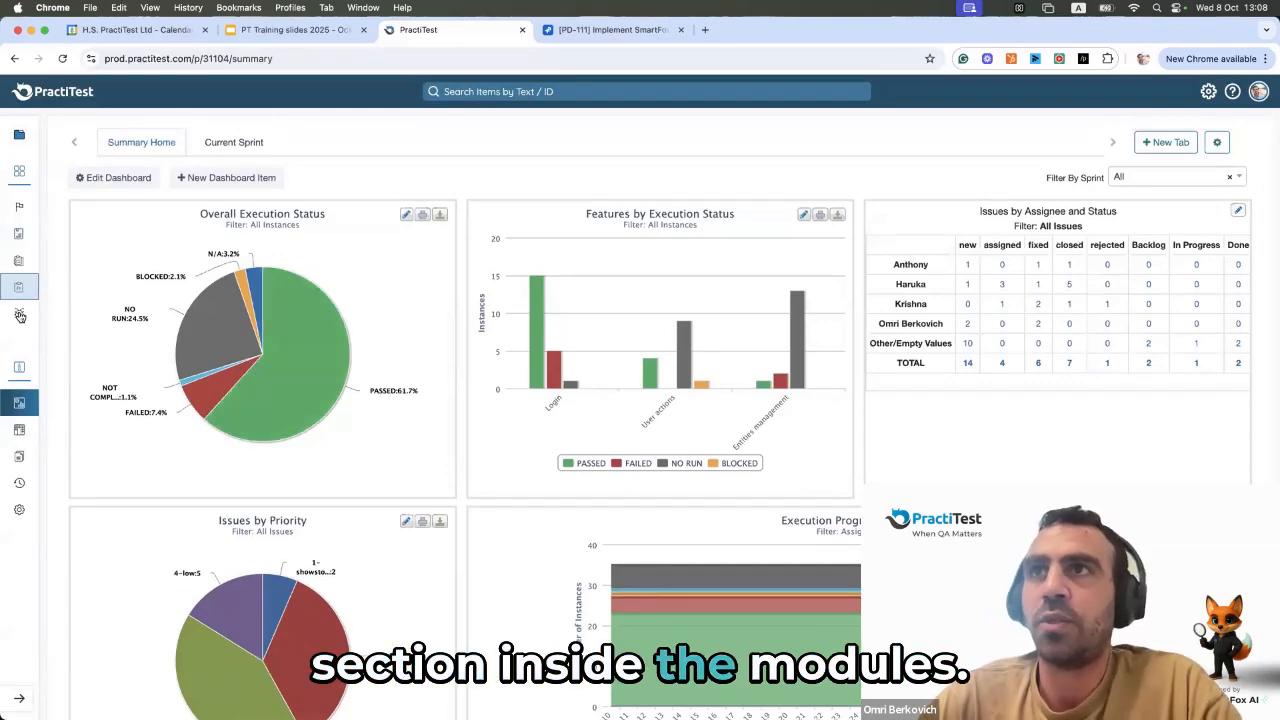
# - Open the Requirements module and view the description and acceptance criteria of user story PD-111 in Jira before returning to PractiTest
pyautogui.click(16, 232)
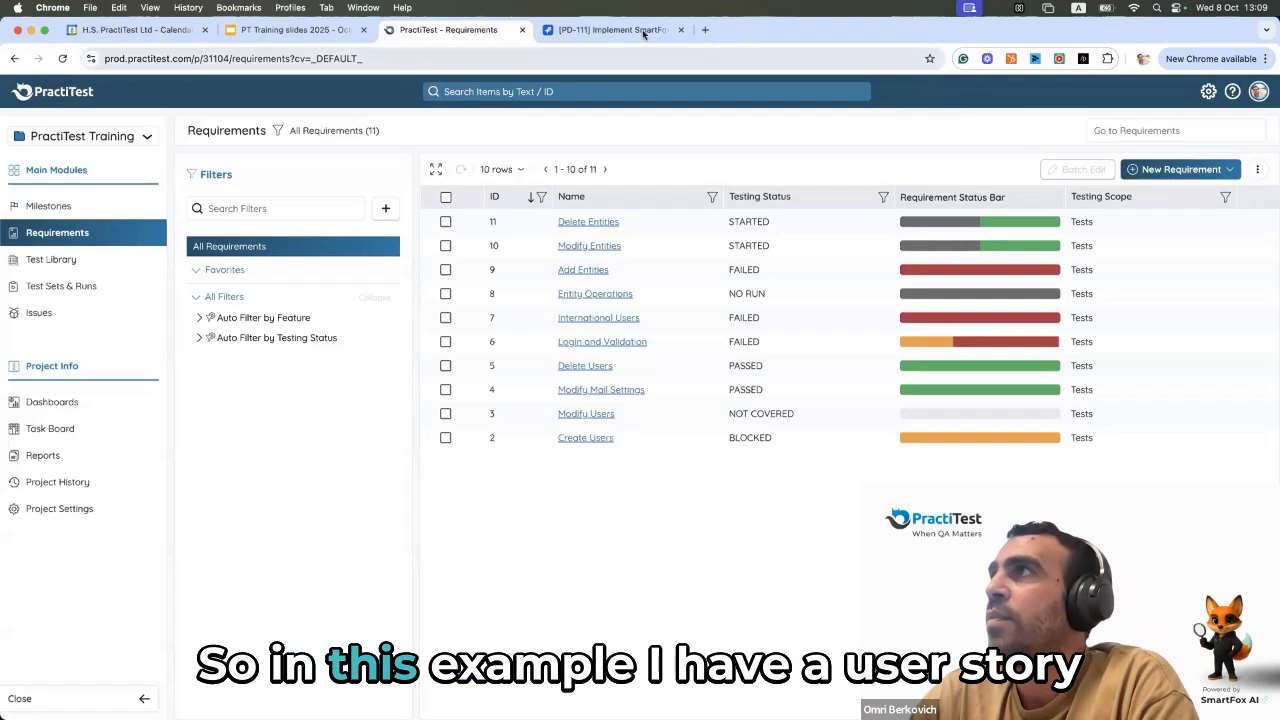
pyautogui.click(613, 30)
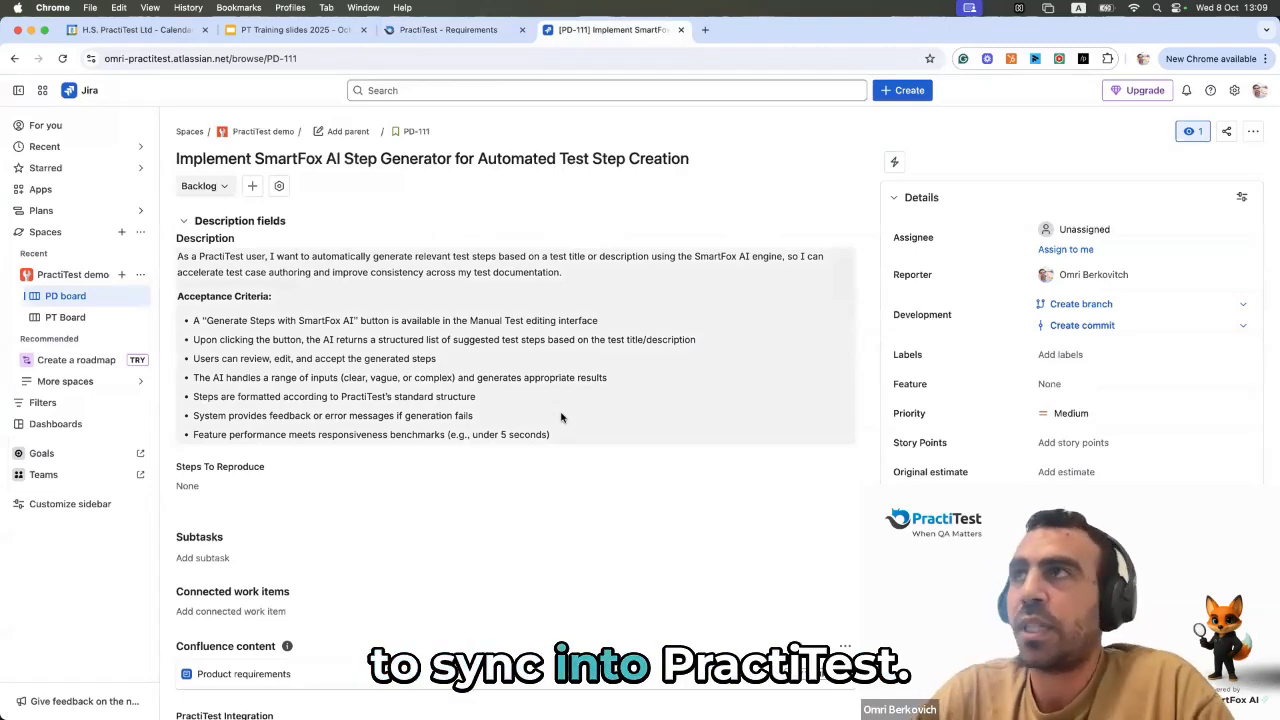
pyautogui.click(445, 30)
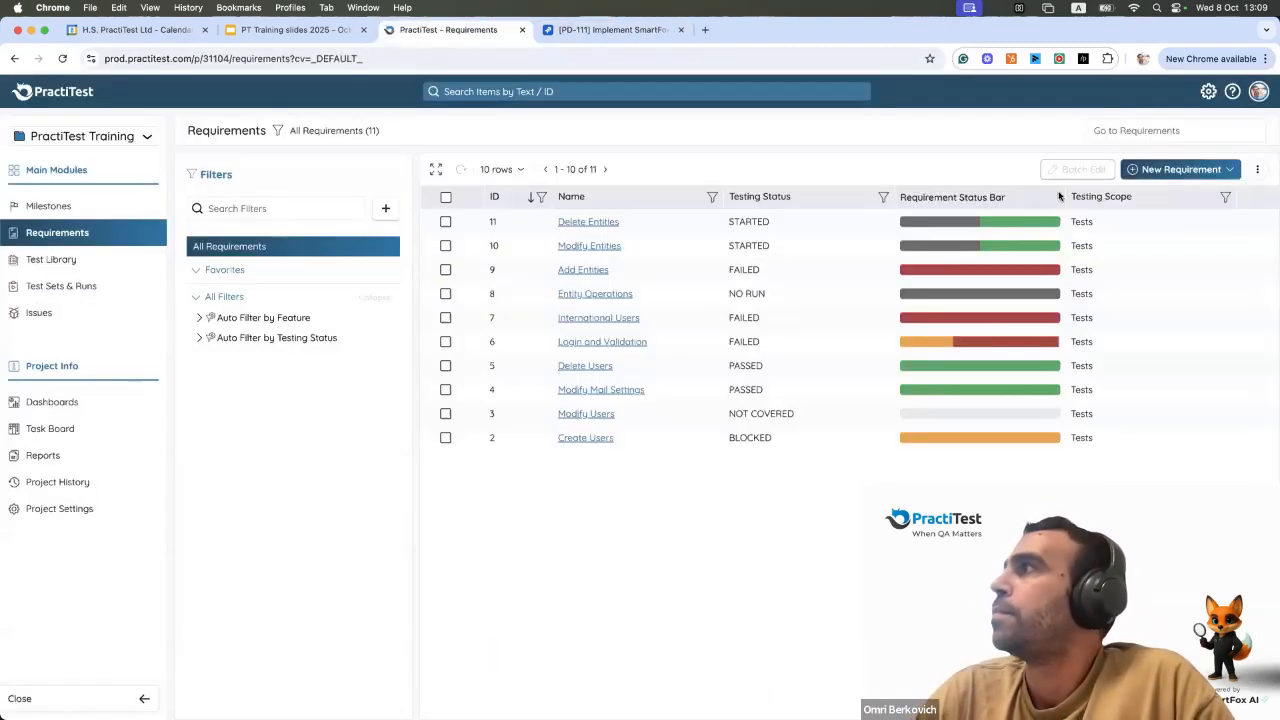
# - Start importing a requirement from a Jira ticket and look through the saved filters offered for import by Jira filter
pyautogui.click(1169, 175)
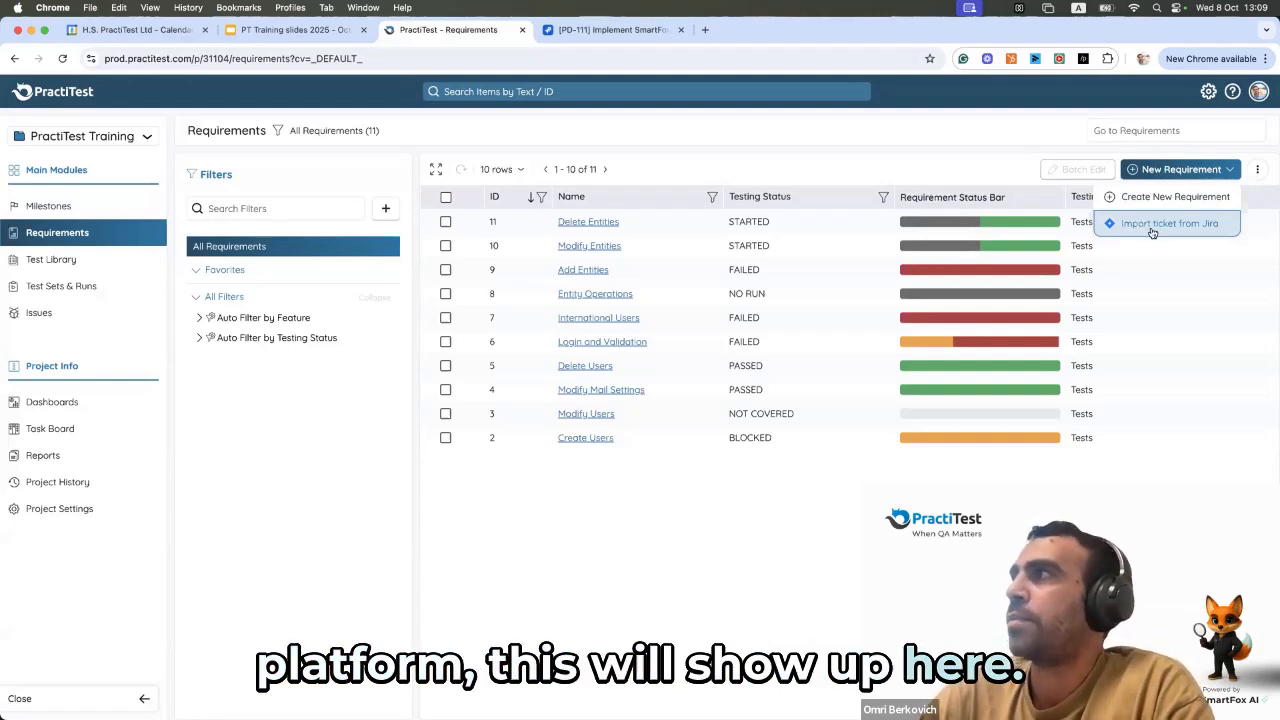
pyautogui.click(1151, 225)
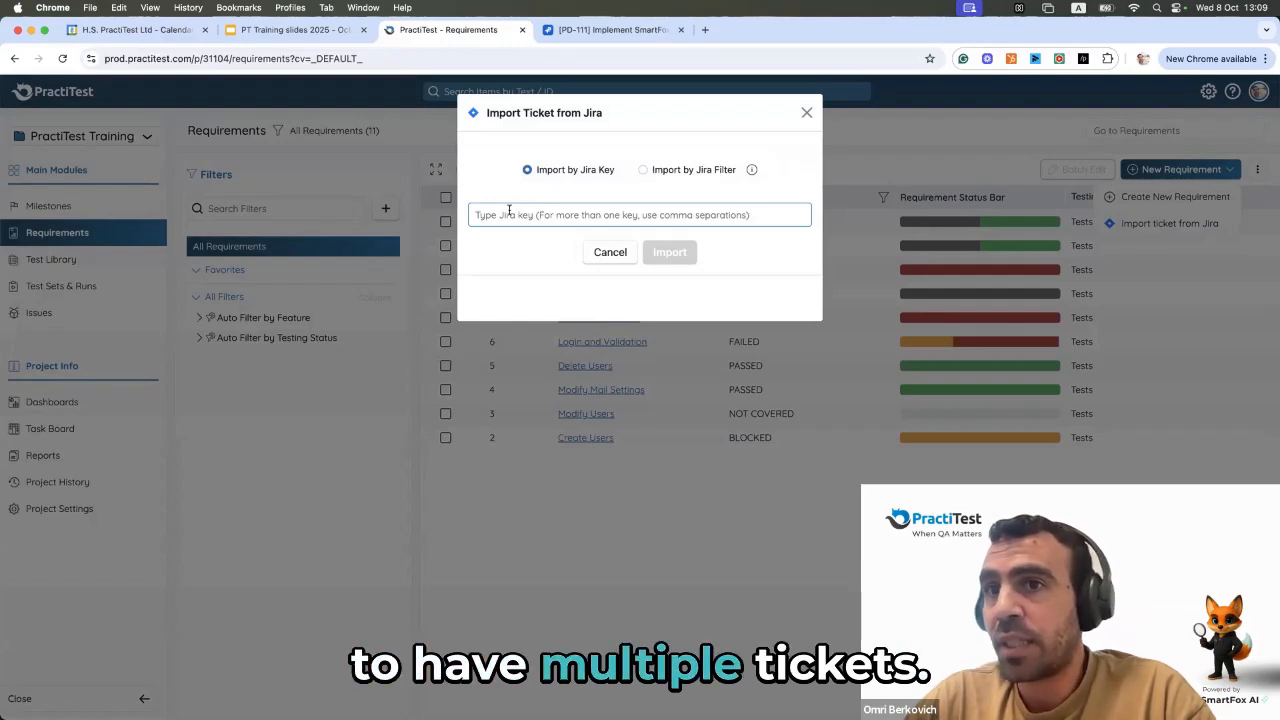
pyautogui.click(643, 170)
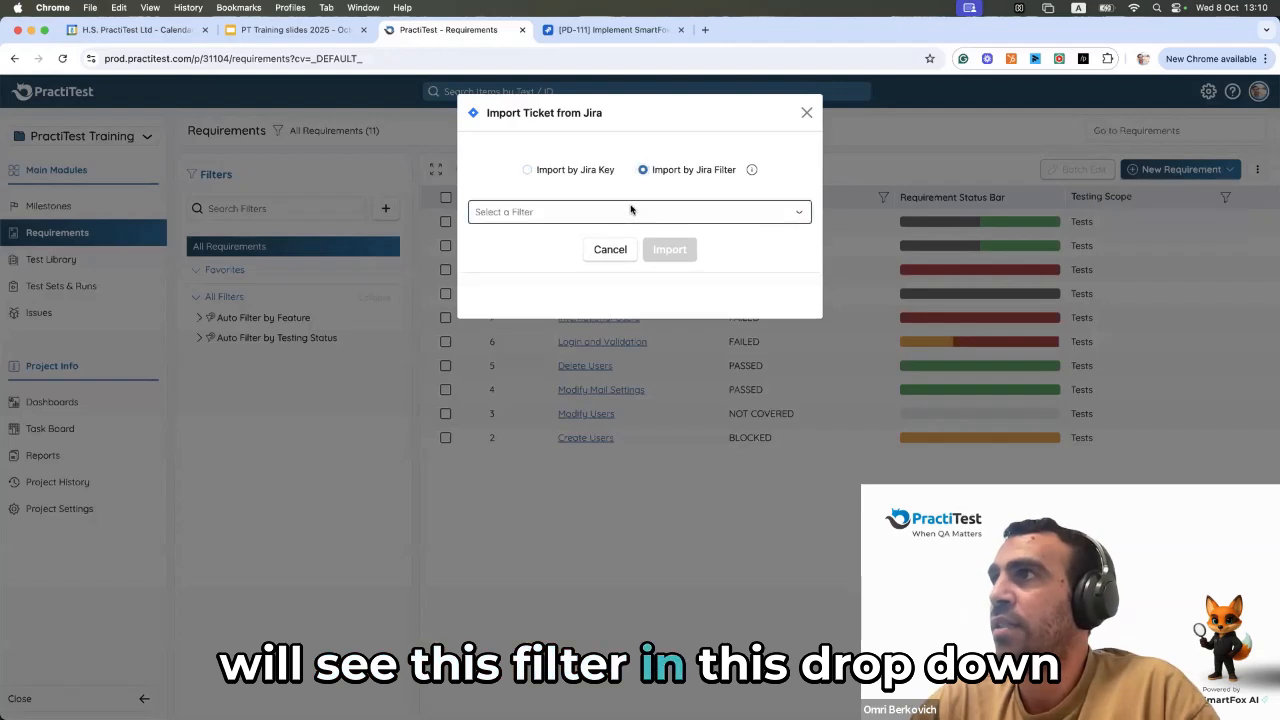
pyautogui.click(630, 211)
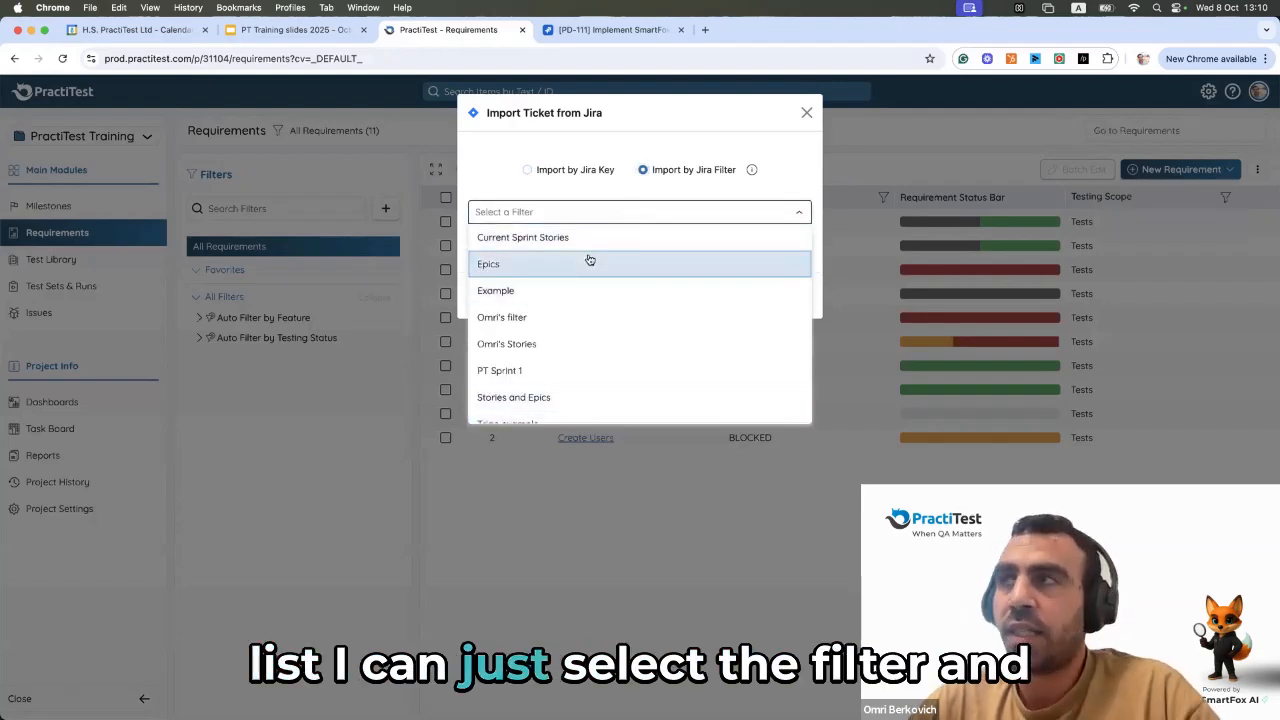
pyautogui.click(619, 182)
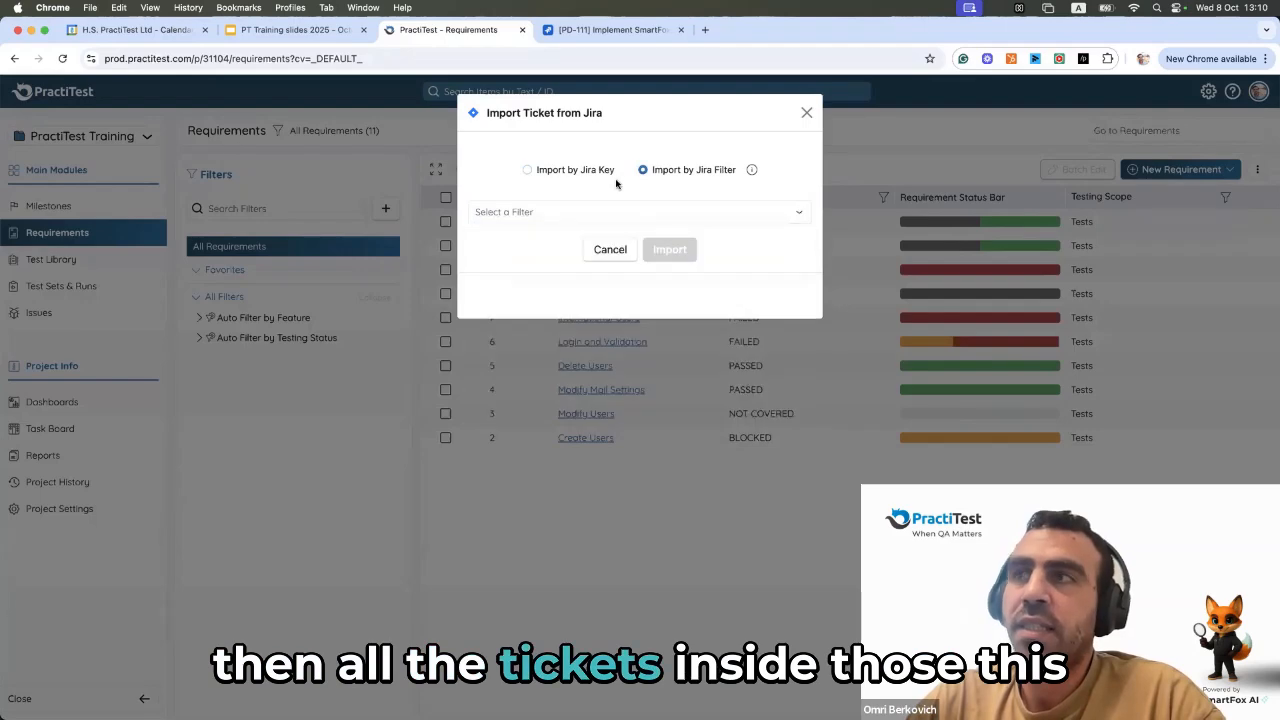
# - Import the ticket pd-111 by its Jira key and open the imported requirement
pyautogui.click(529, 170)
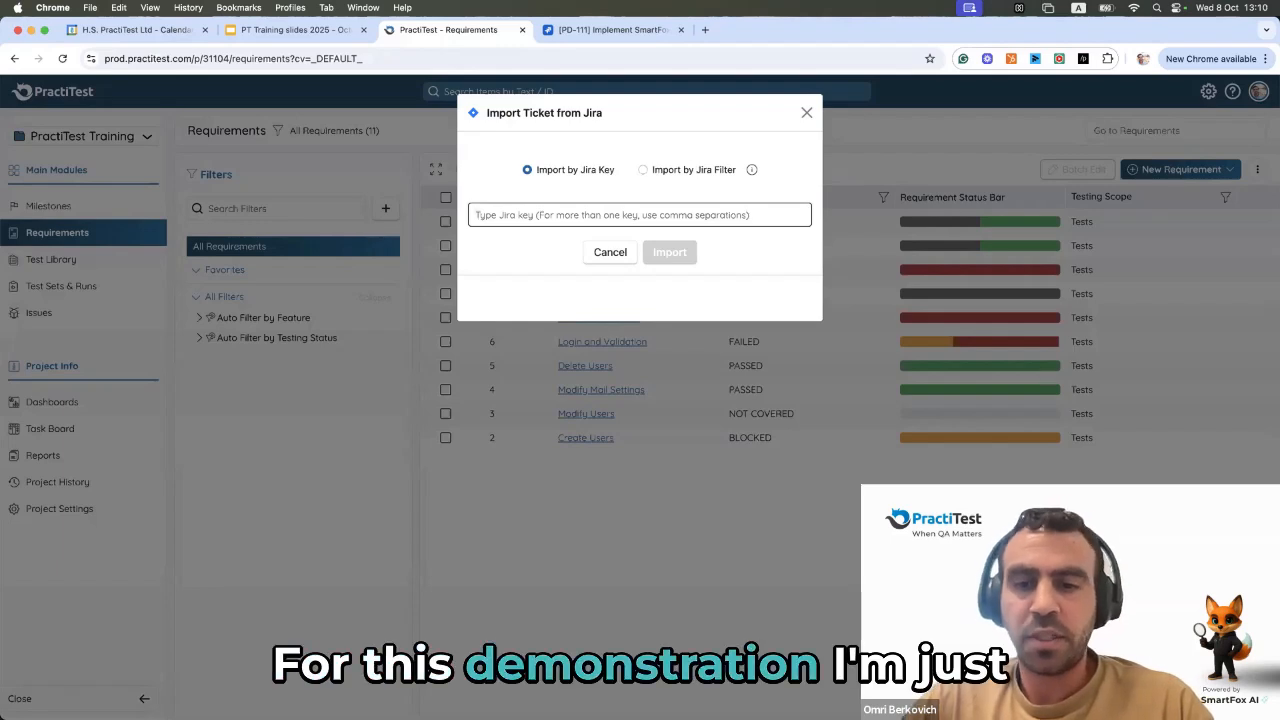
pyautogui.write('pd-')
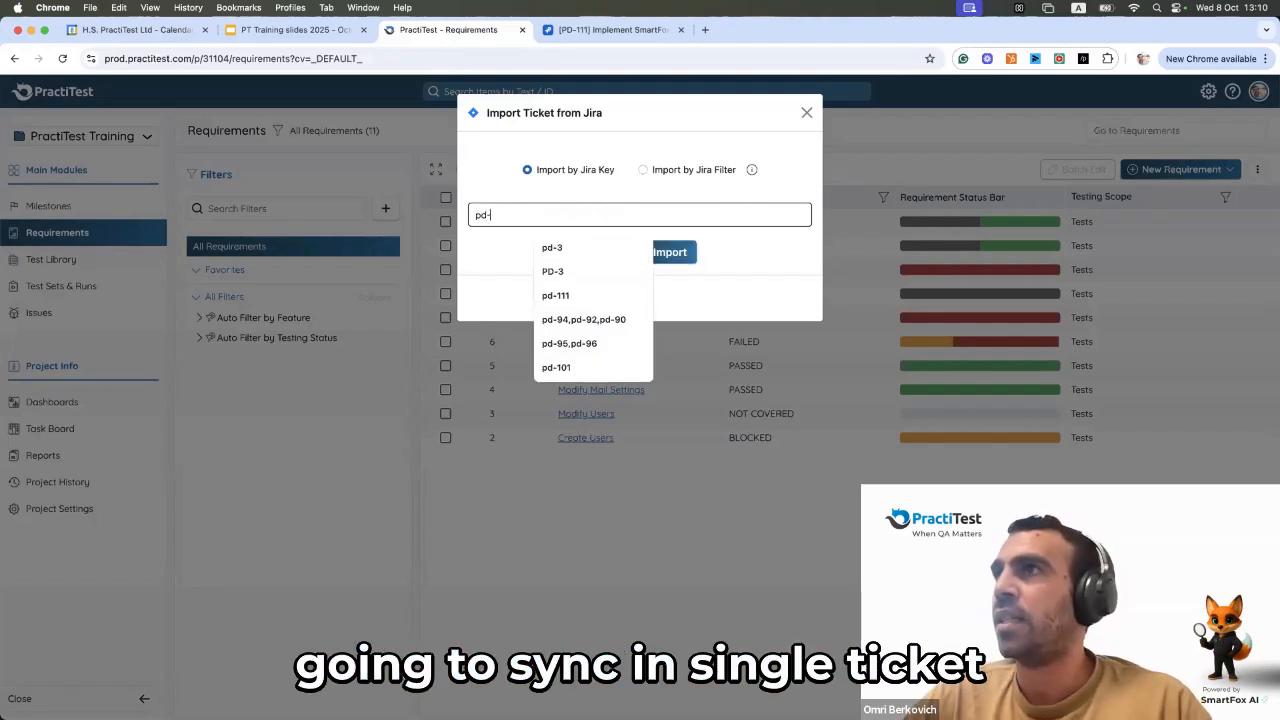
pyautogui.write('1')
pyautogui.write('11')
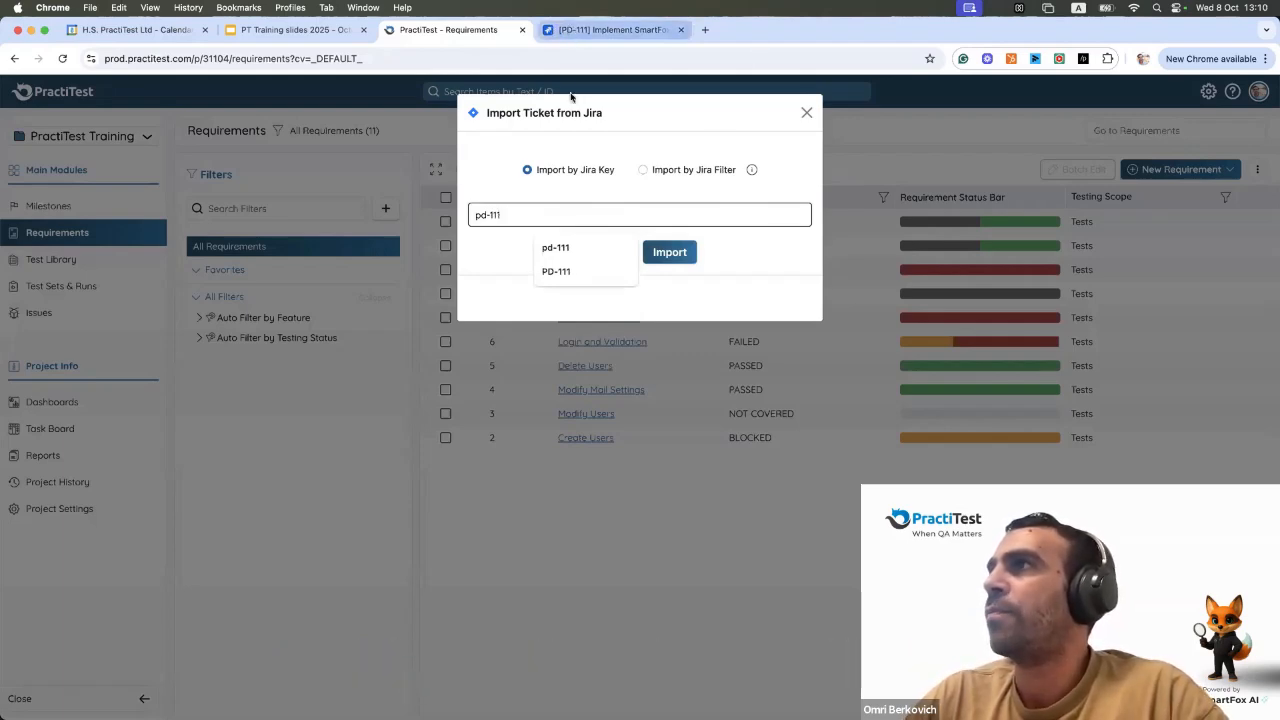
pyautogui.click(684, 248)
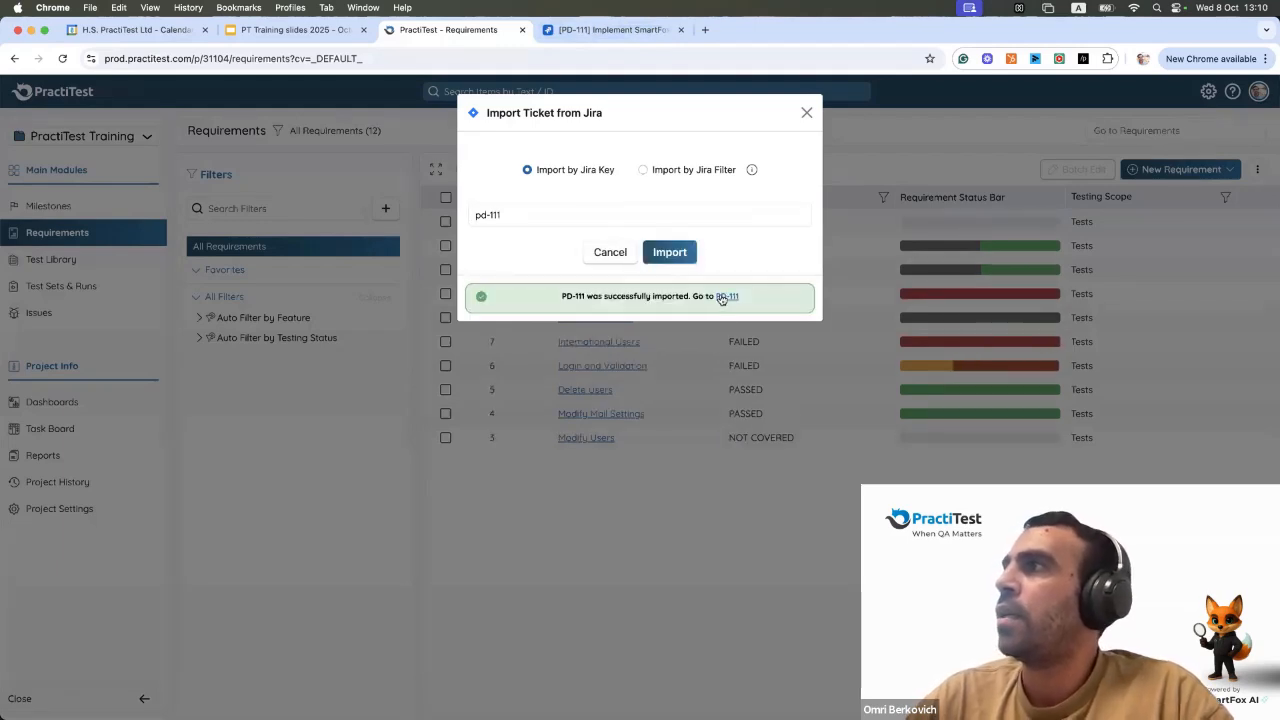
pyautogui.click(722, 297)
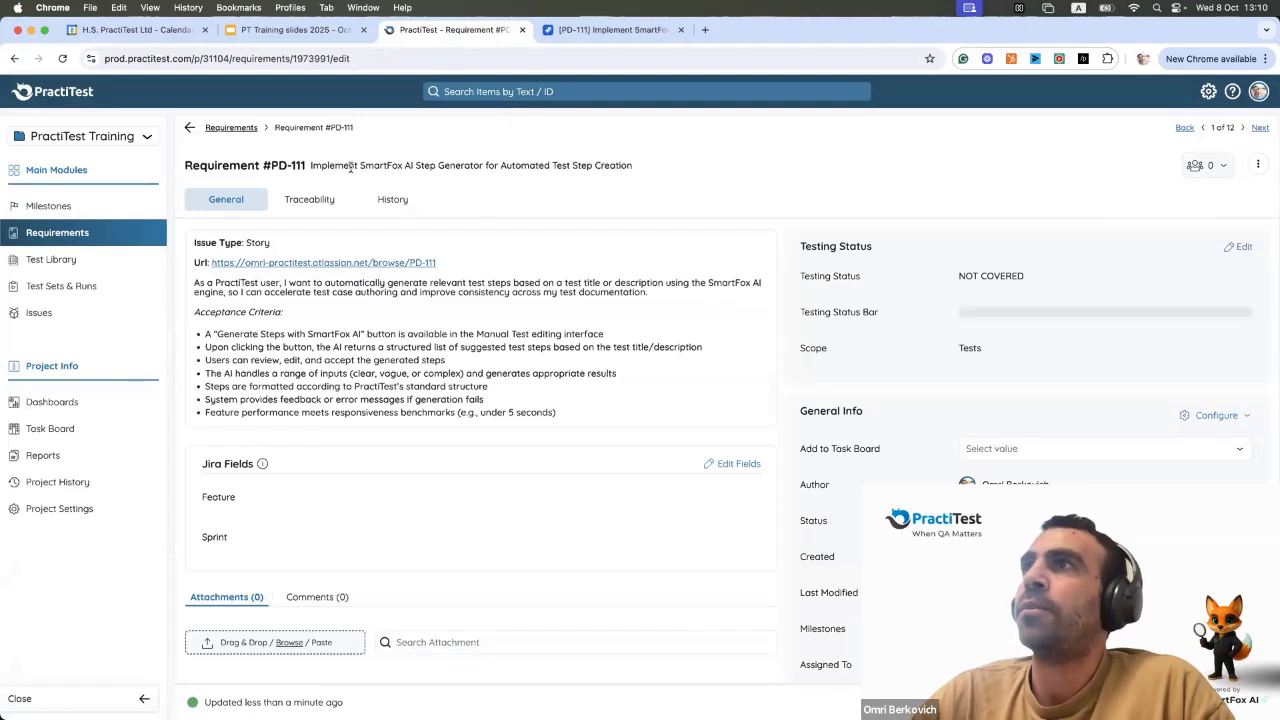
# - Examine the imported requirement's title, description and Jira fields, and compare them with the source ticket in Jira
pyautogui.moveTo(310, 166); pyautogui.dragTo(620, 166)
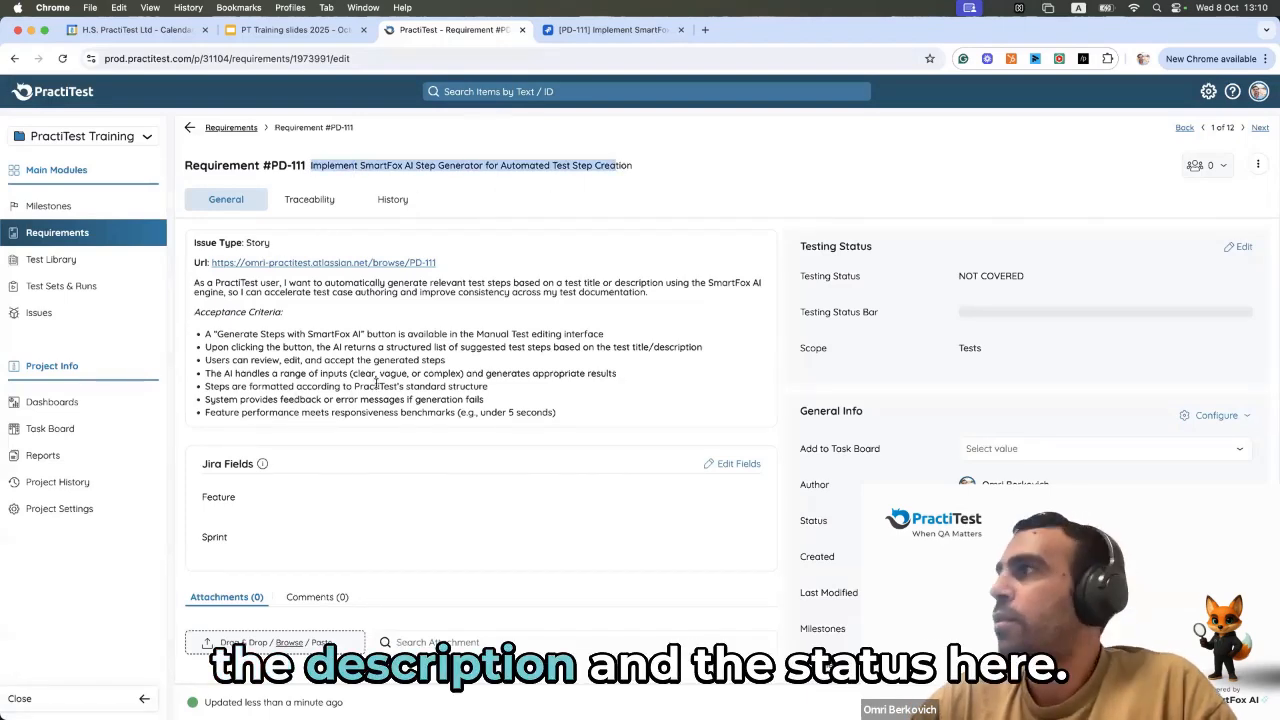
pyautogui.scroll(-1, 740, 436)
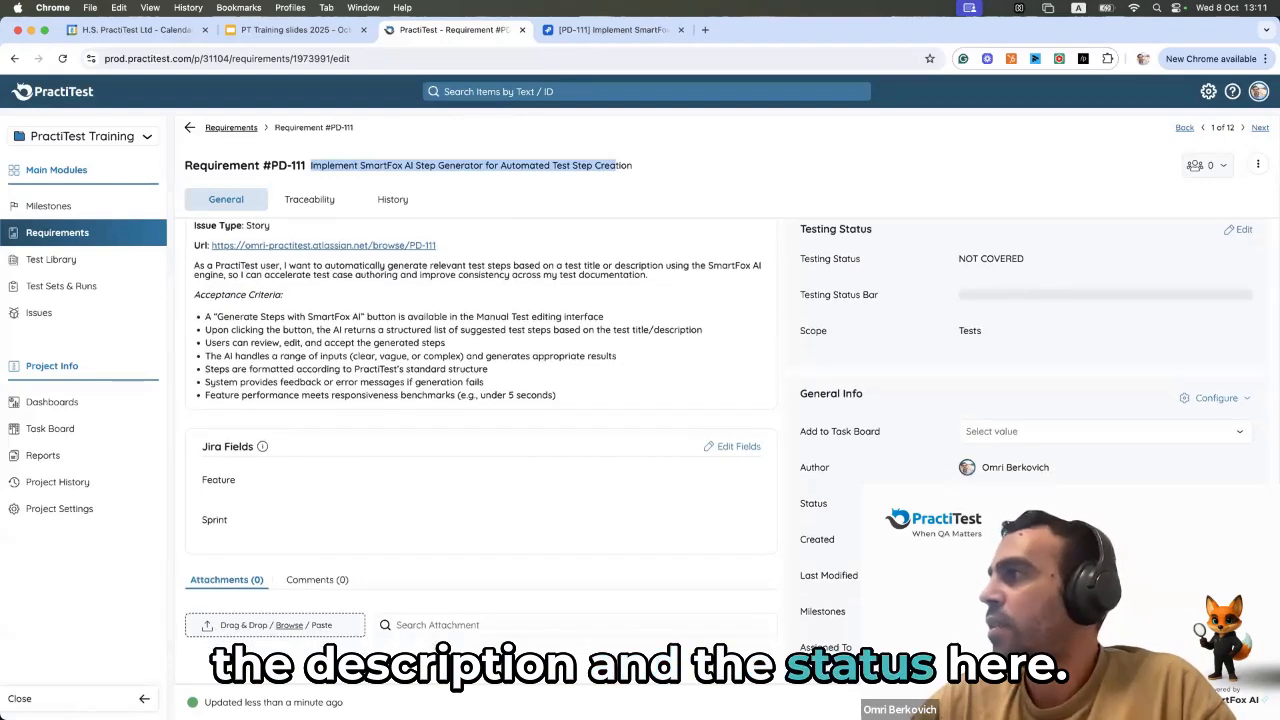
pyautogui.click(740, 436)
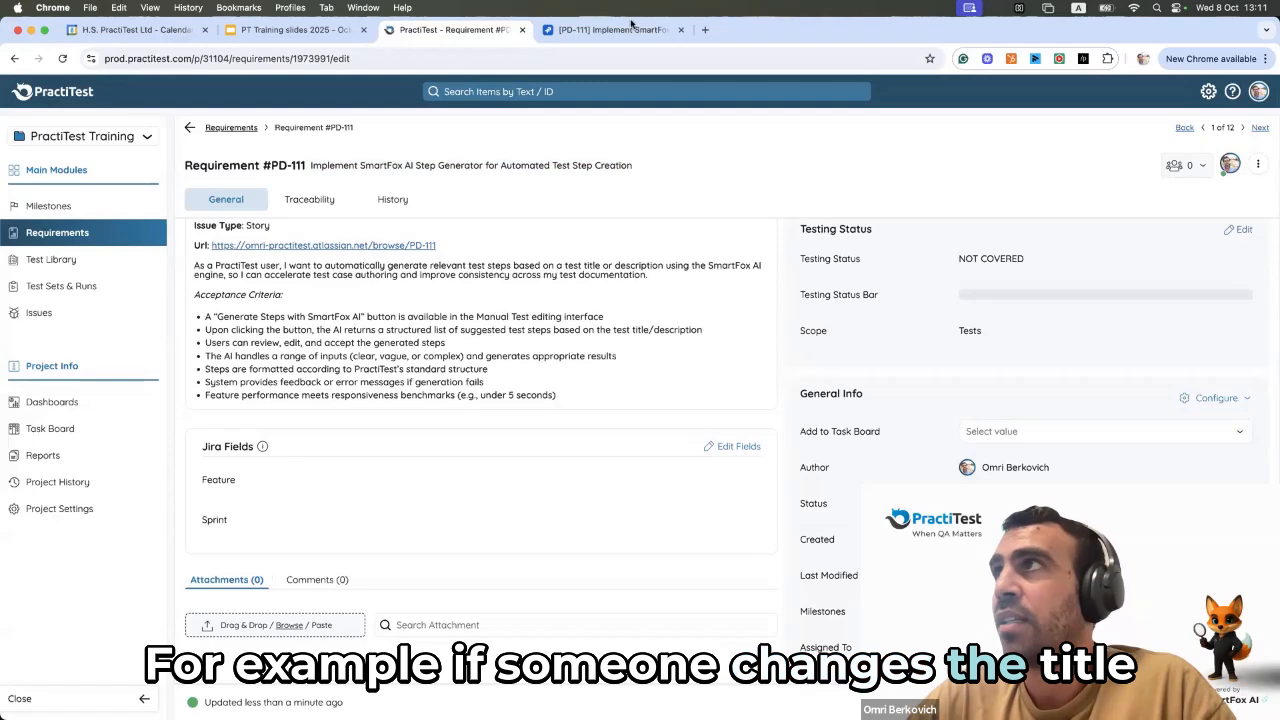
pyautogui.hotkey('ctrl', 'Tab')
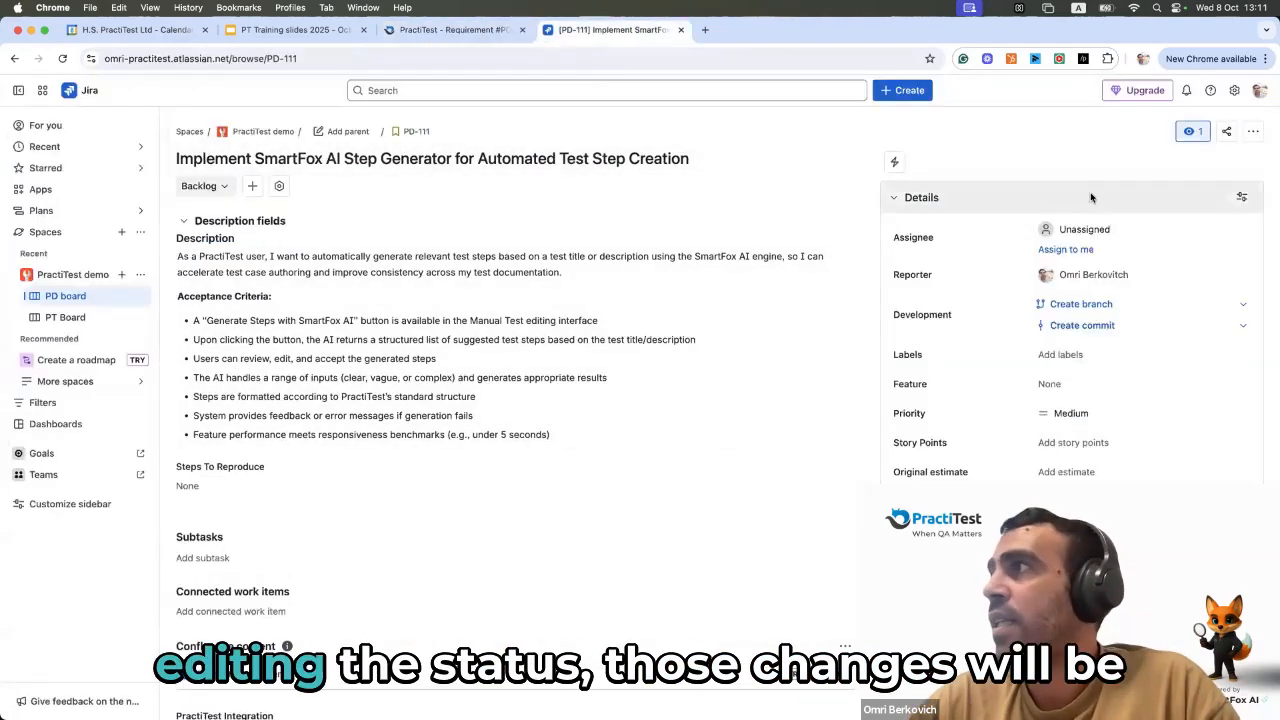
pyautogui.click(430, 29)
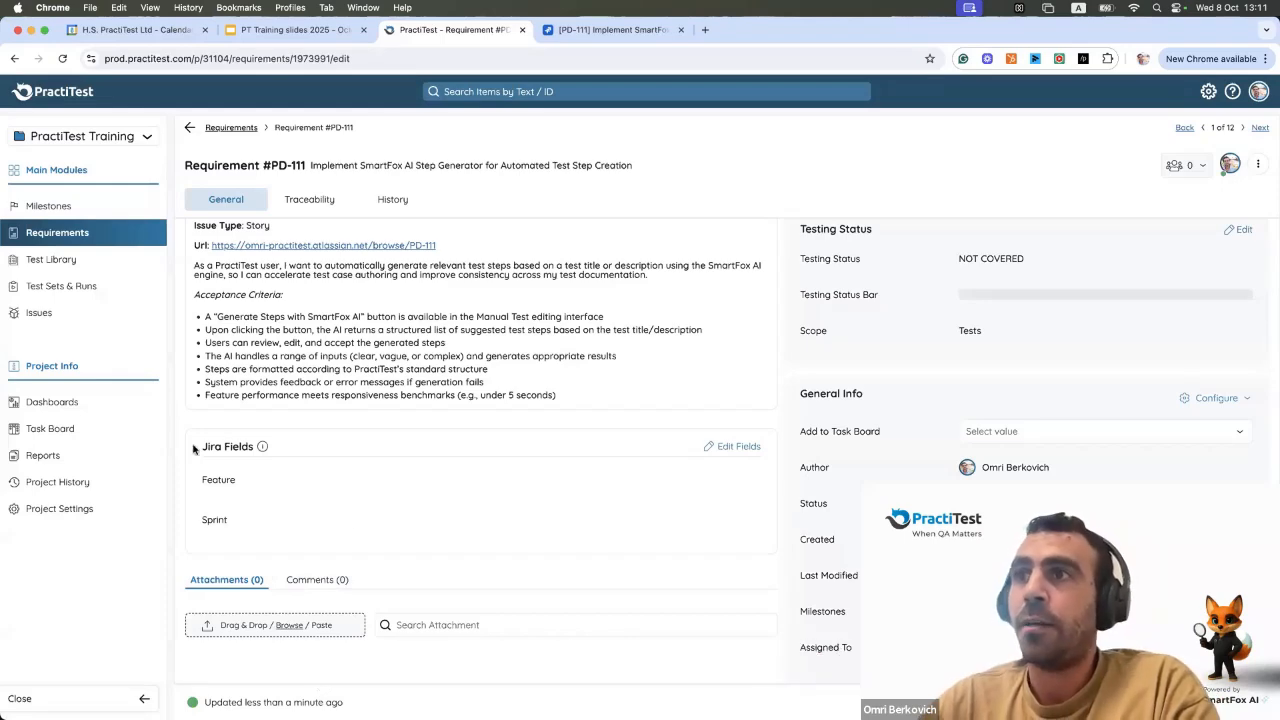
pyautogui.moveTo(195, 448); pyautogui.dragTo(248, 455)
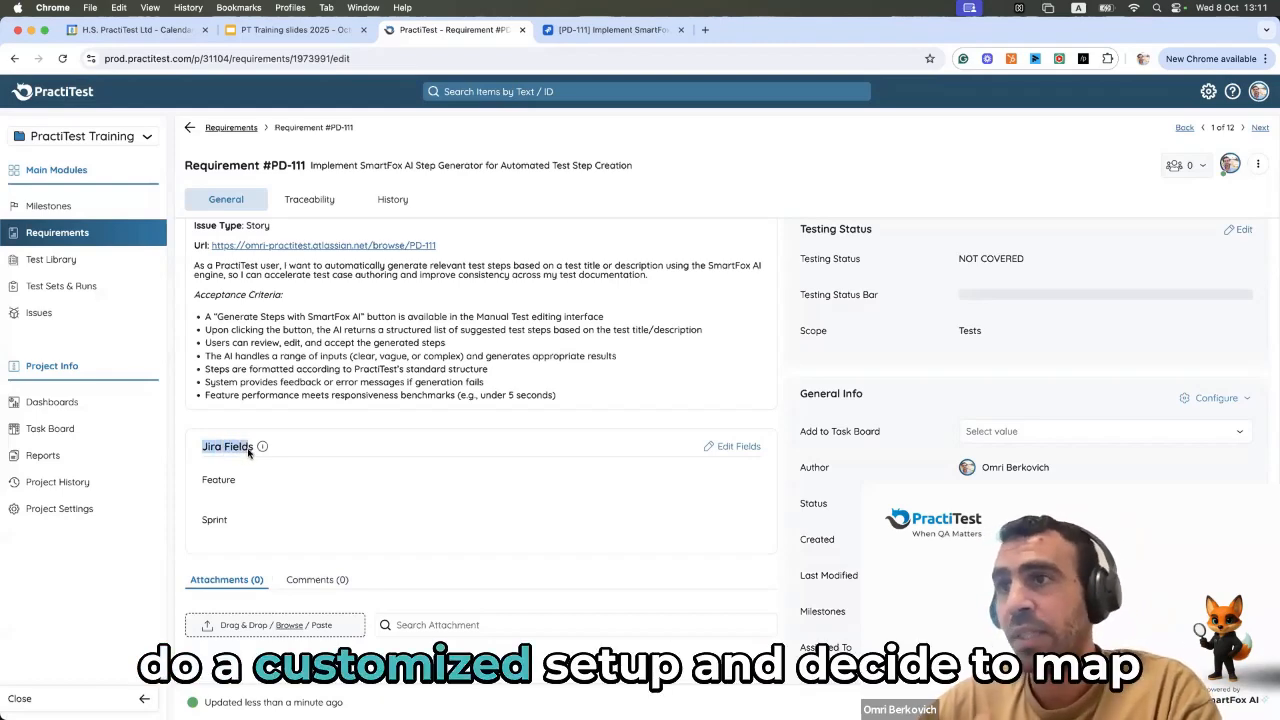
pyautogui.click(198, 483)
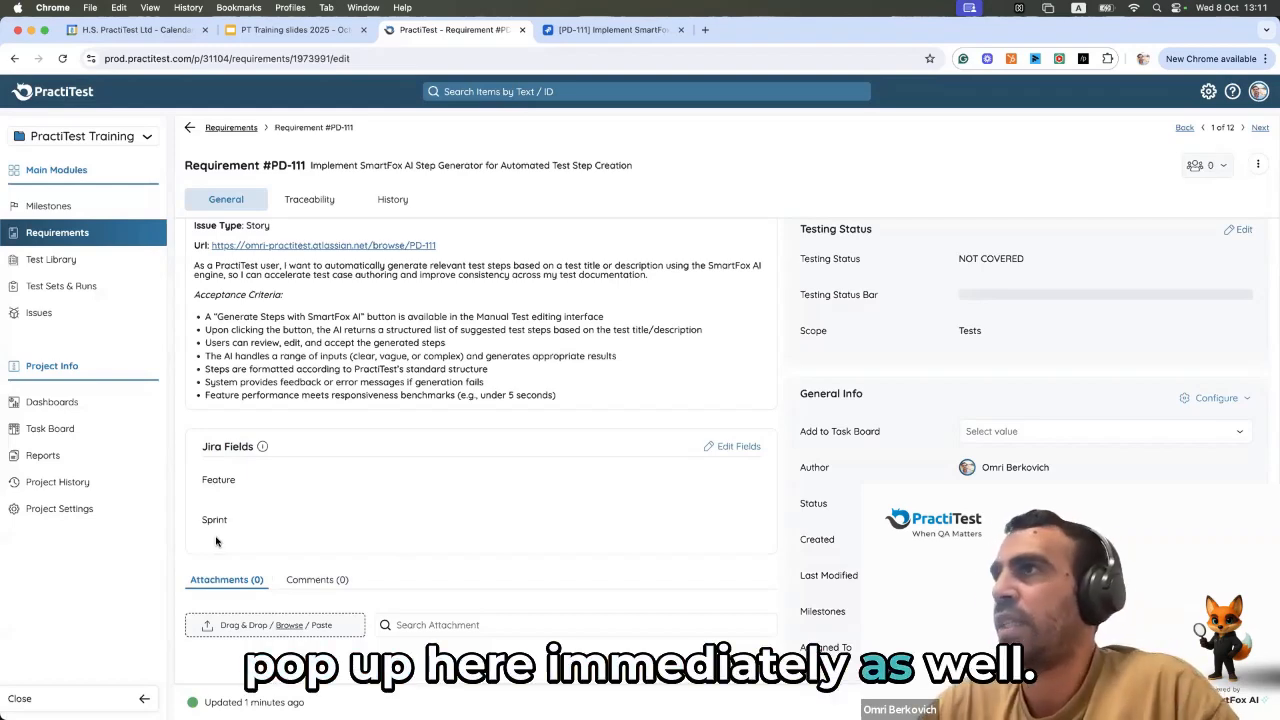
pyautogui.scroll(1, 365, 272)
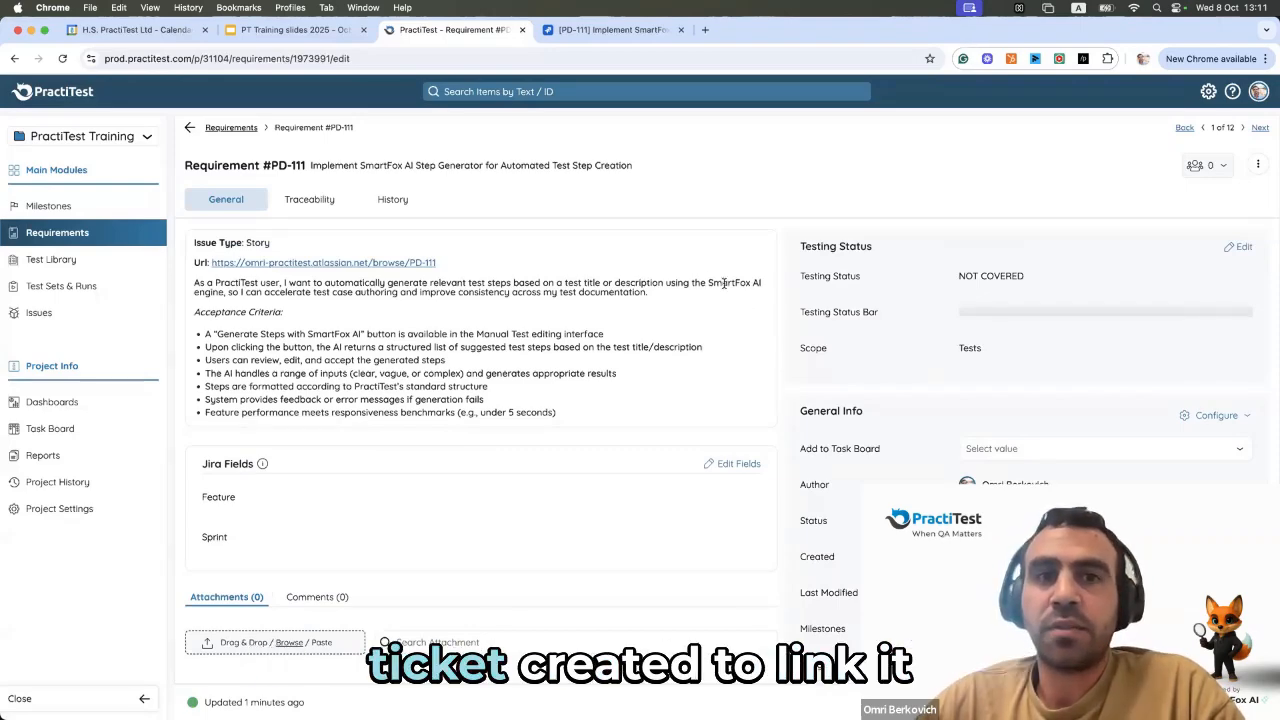
# - Open the list of tests to link in the requirement's traceability, sort it by ID and filter it to the Login feature
pyautogui.click(308, 200)
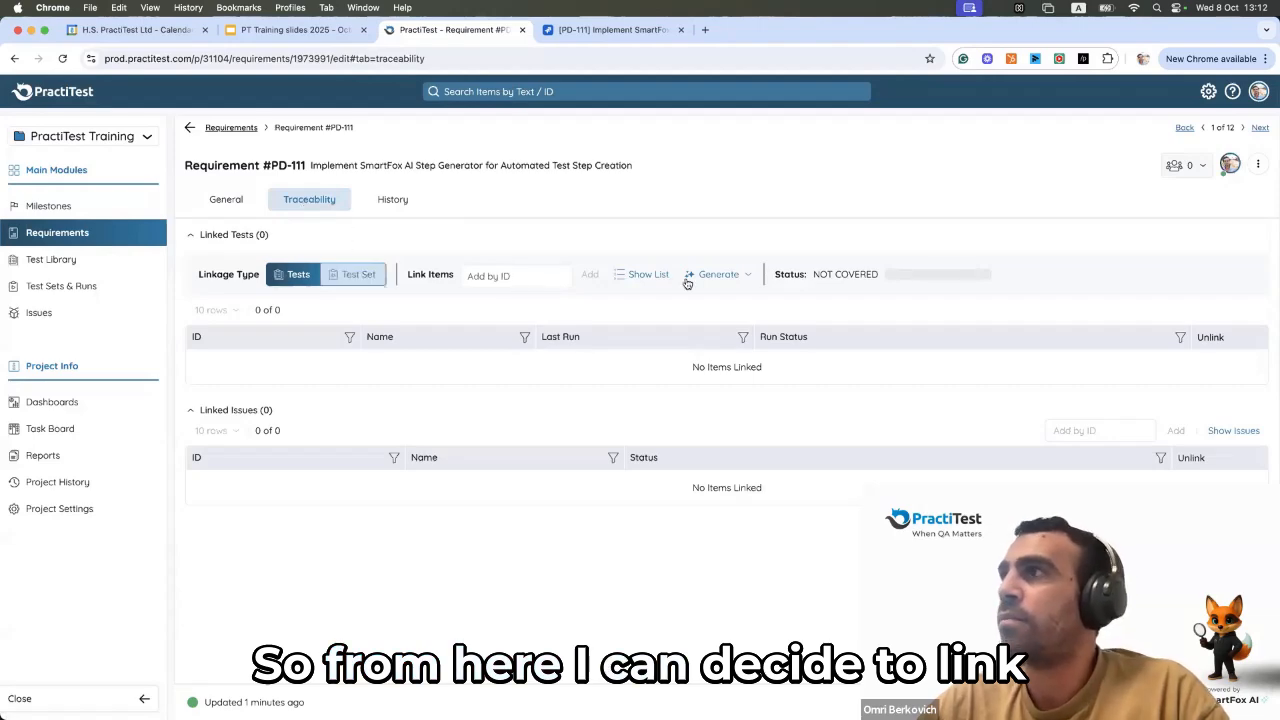
pyautogui.click(634, 275)
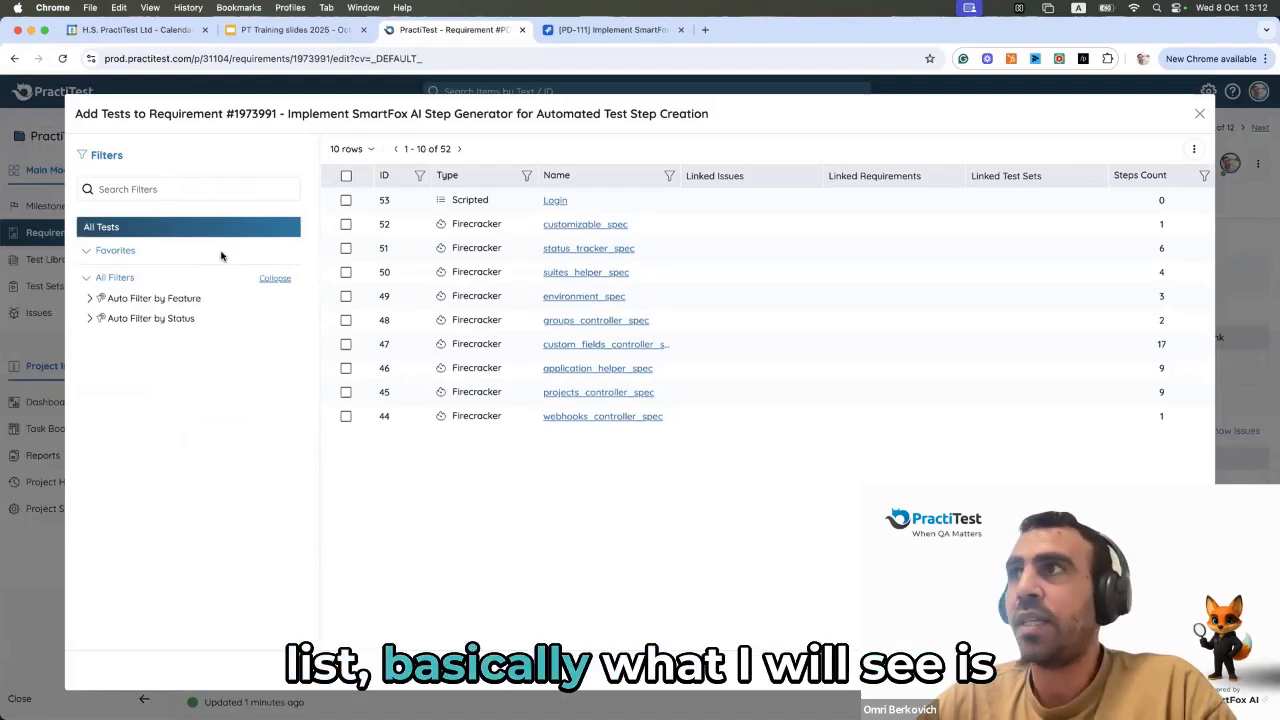
pyautogui.click(385, 177)
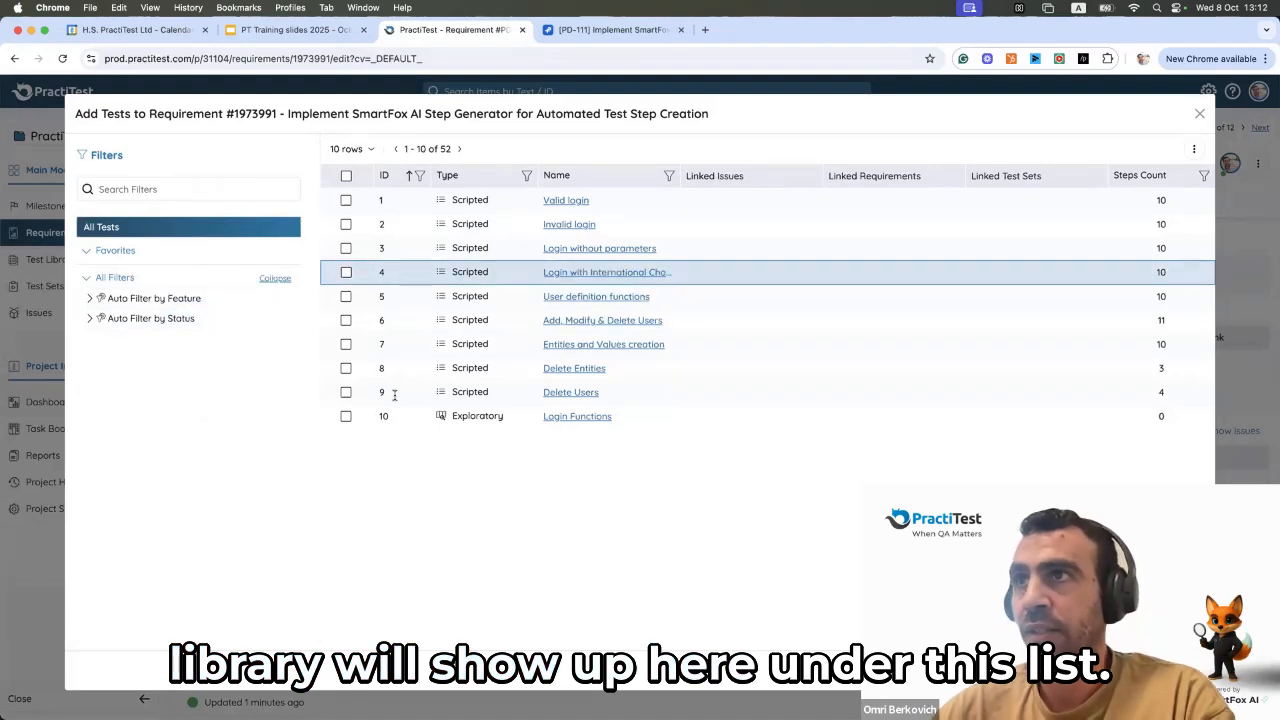
pyautogui.click(90, 298)
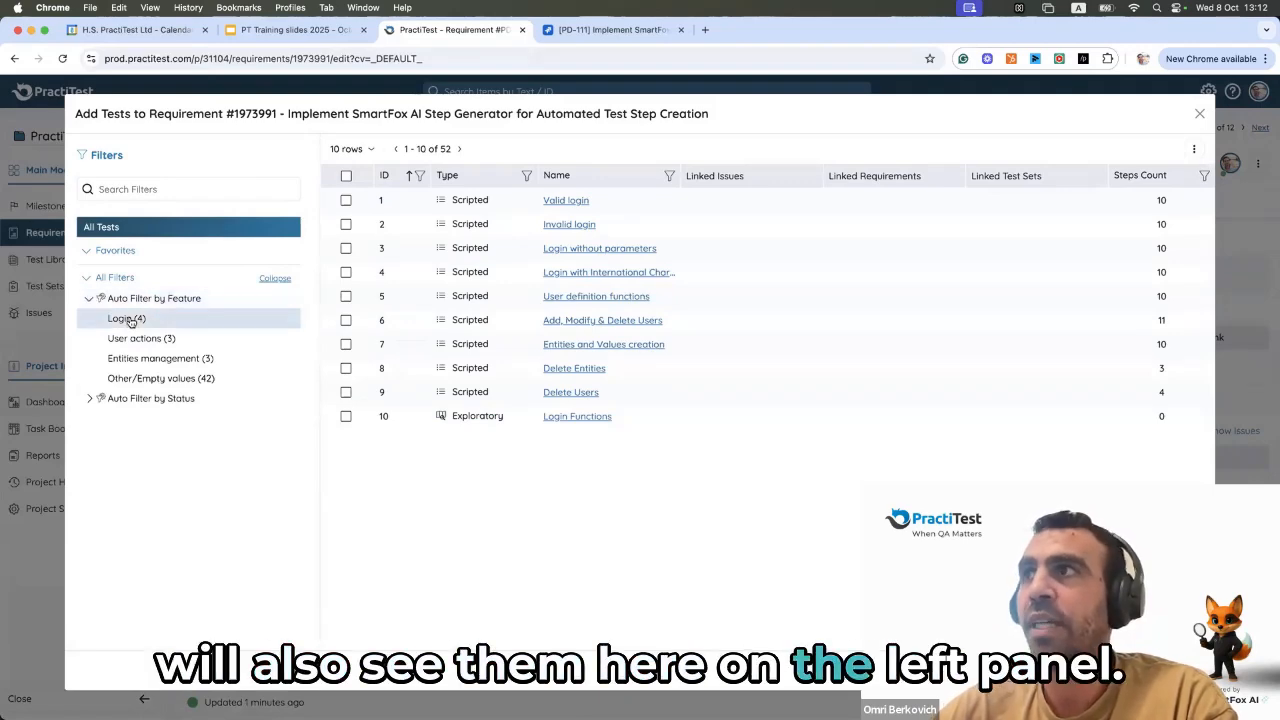
pyautogui.click(128, 319)
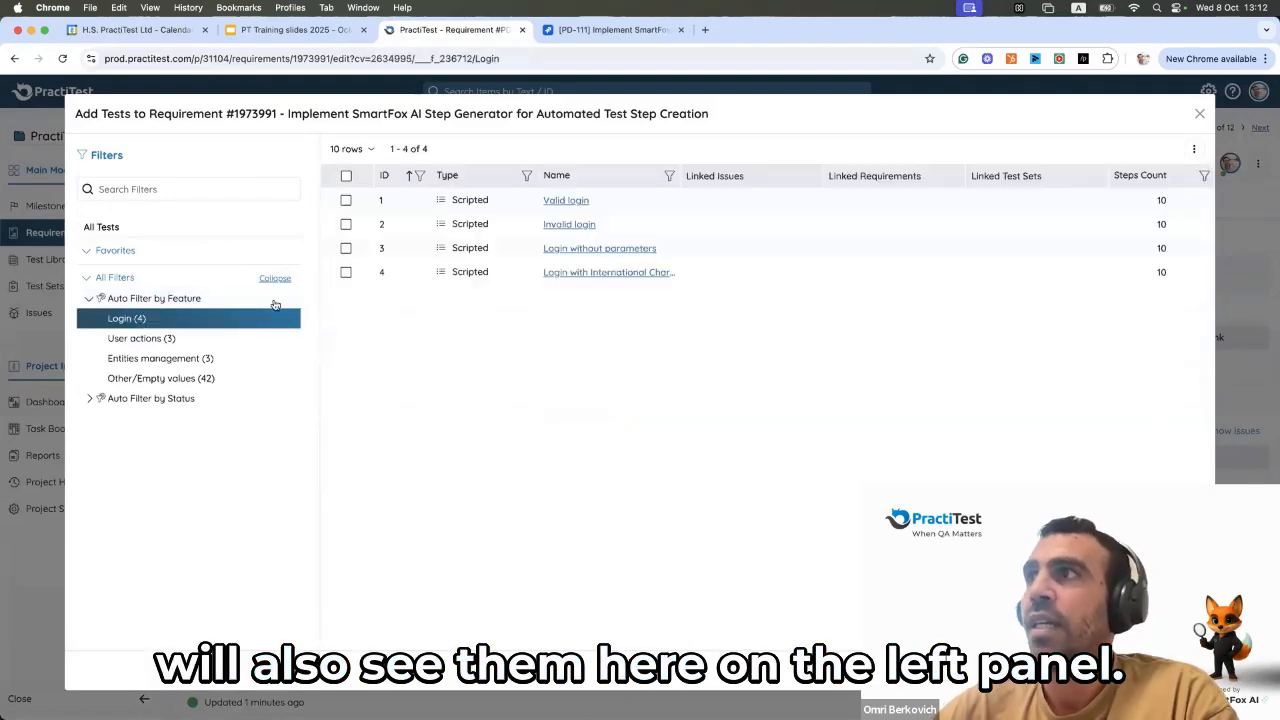
# - Link all the Login feature tests to the requirement and check its aggregated status
pyautogui.click(346, 201)
pyautogui.click(346, 225)
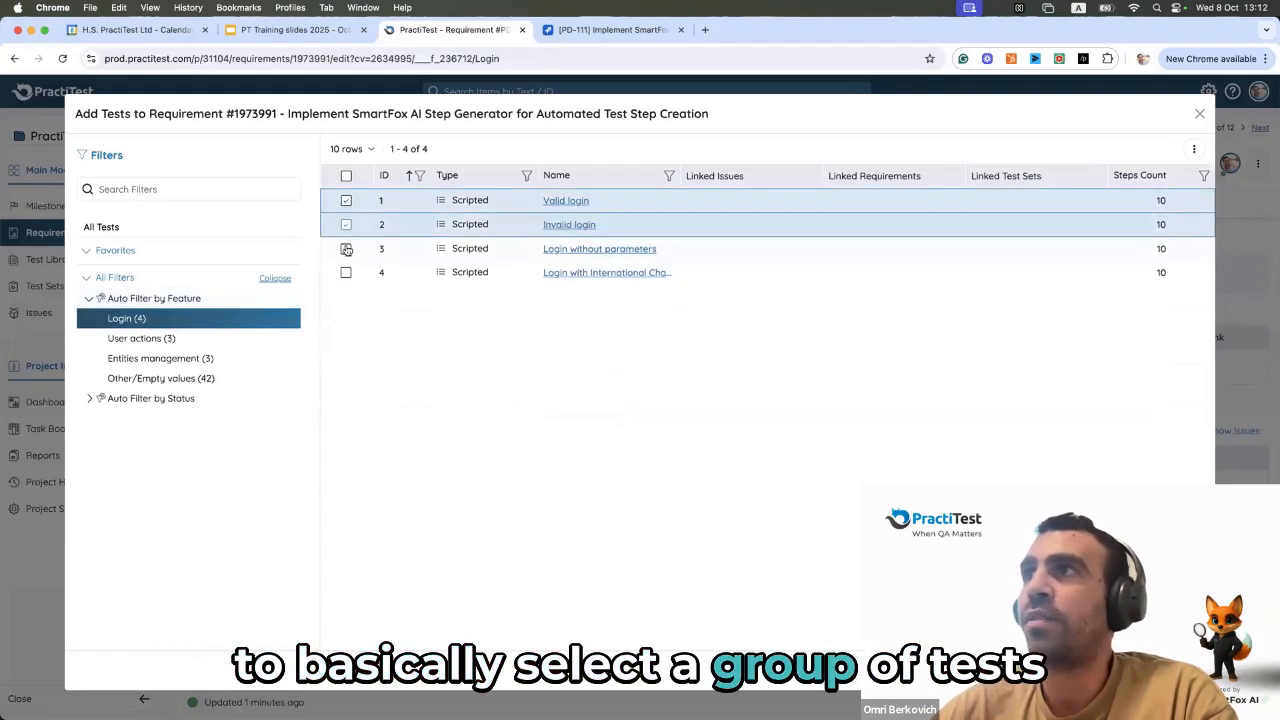
pyautogui.click(346, 250)
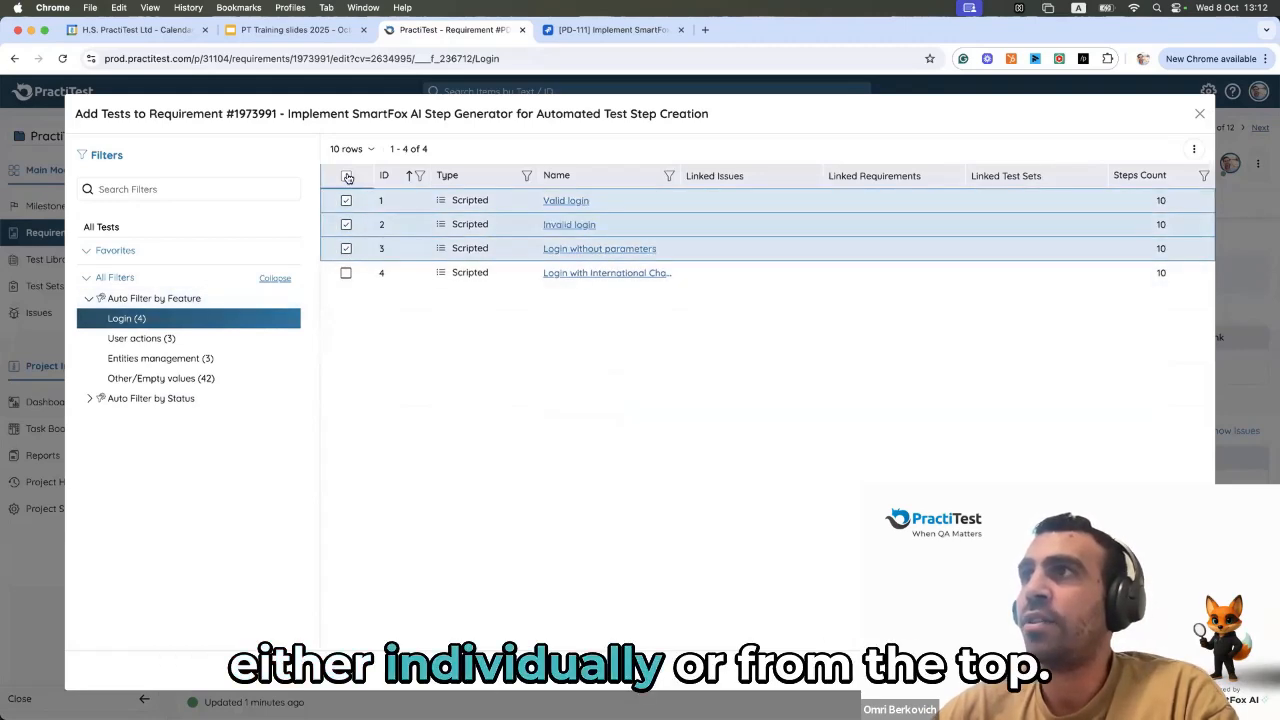
pyautogui.click(347, 177)
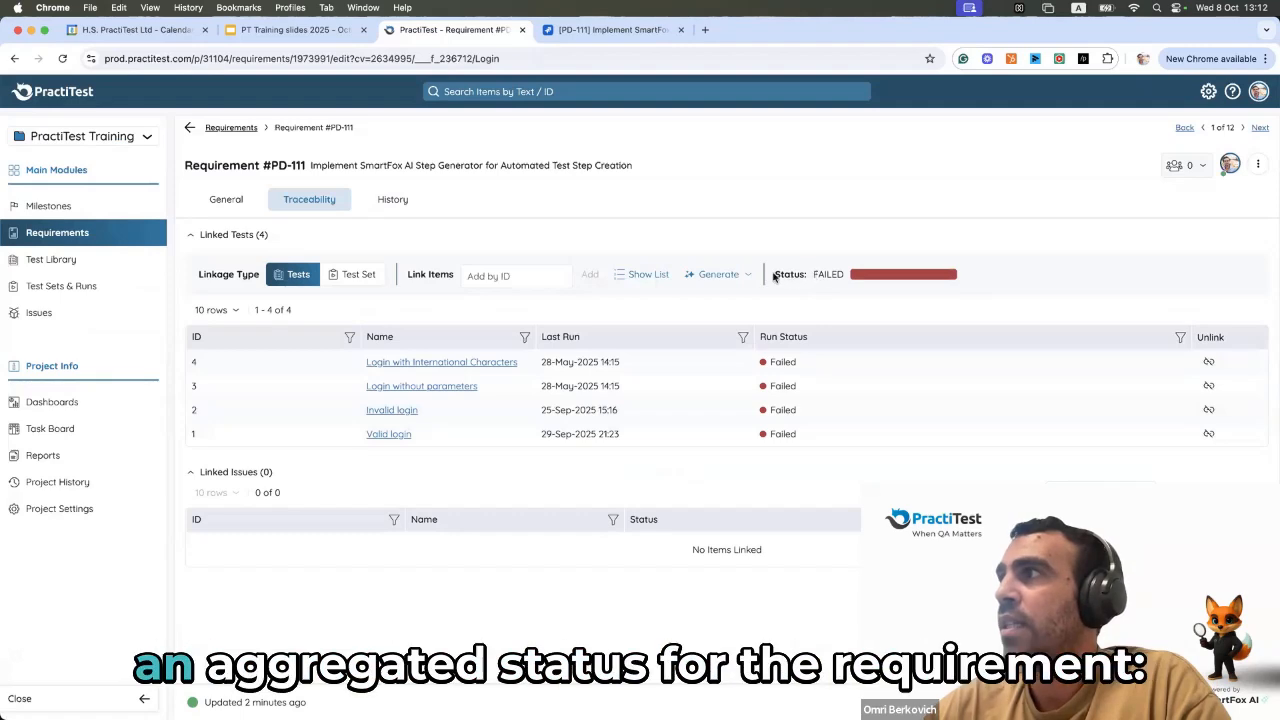
pyautogui.moveTo(773, 276); pyautogui.dragTo(841, 280)
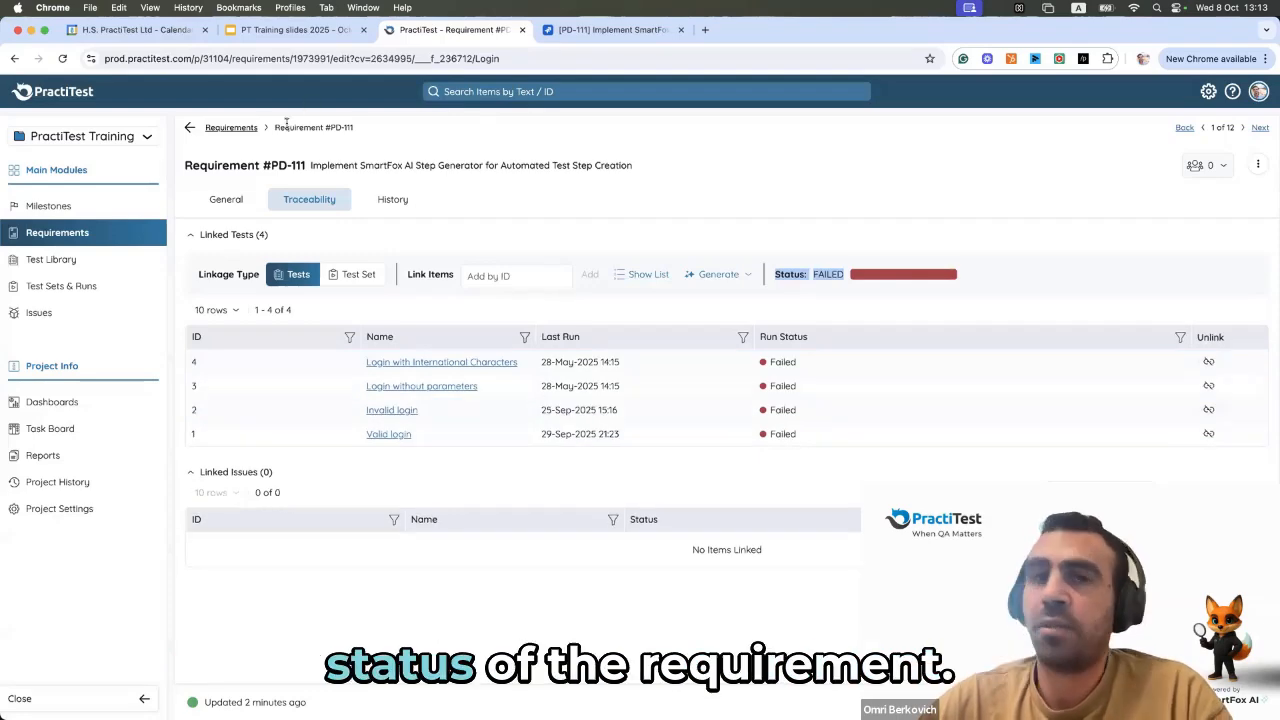
# - Check the requirement's testing status in its general details, and reload ticket PD-111 in Jira to review its PractiTest Integration section
pyautogui.click(226, 200)
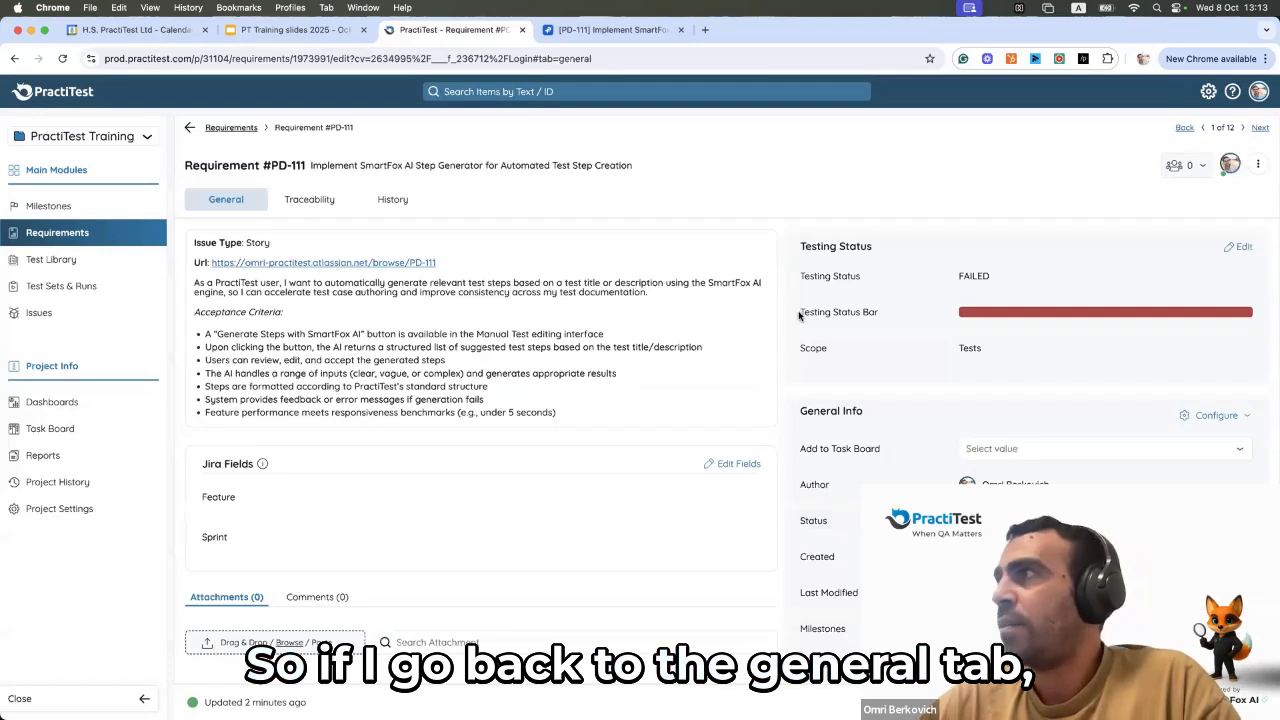
pyautogui.moveTo(800, 313); pyautogui.dragTo(877, 316)
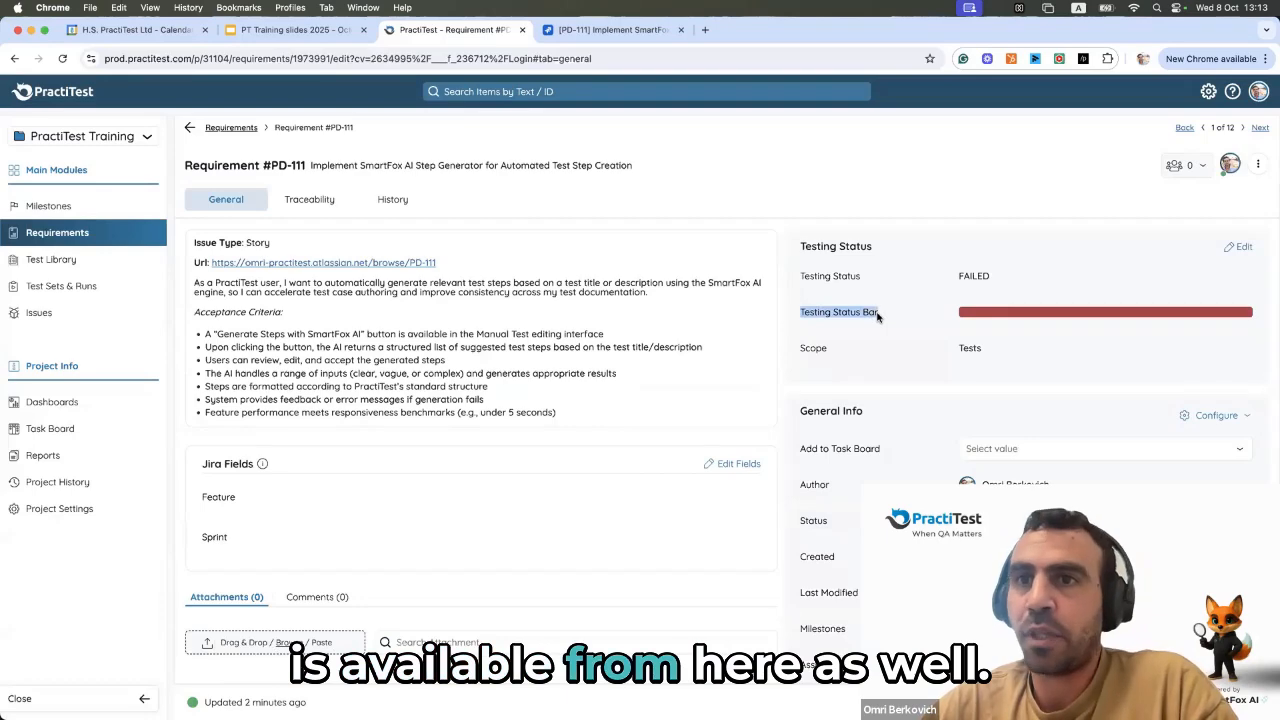
pyautogui.click(585, 32)
pyautogui.scroll(-3, 387, 461)
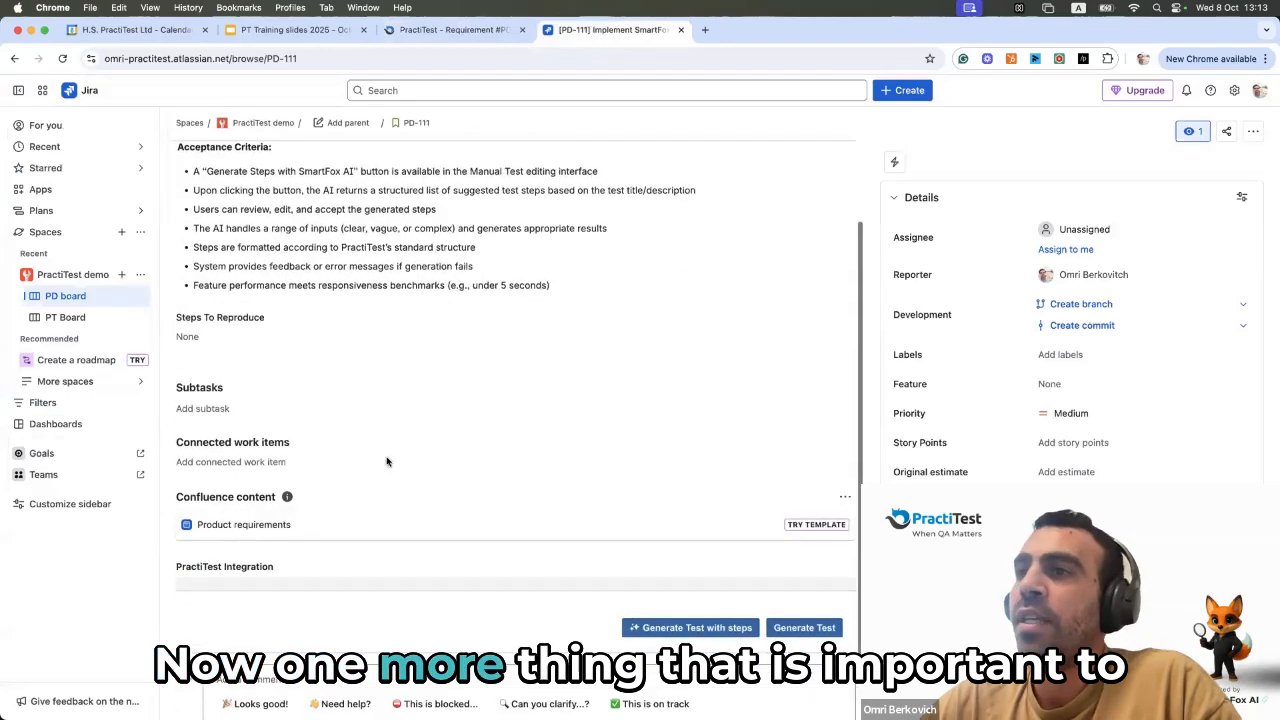
pyautogui.click(60, 58)
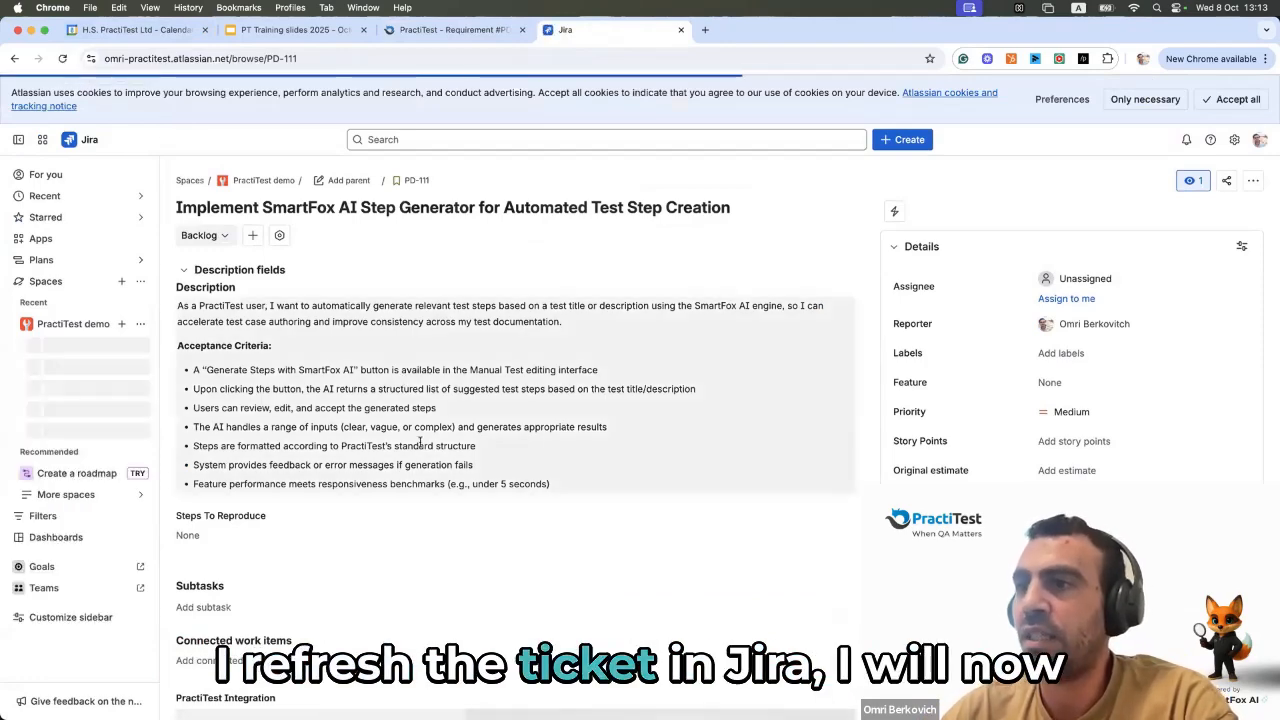
pyautogui.scroll(-5, 420, 447)
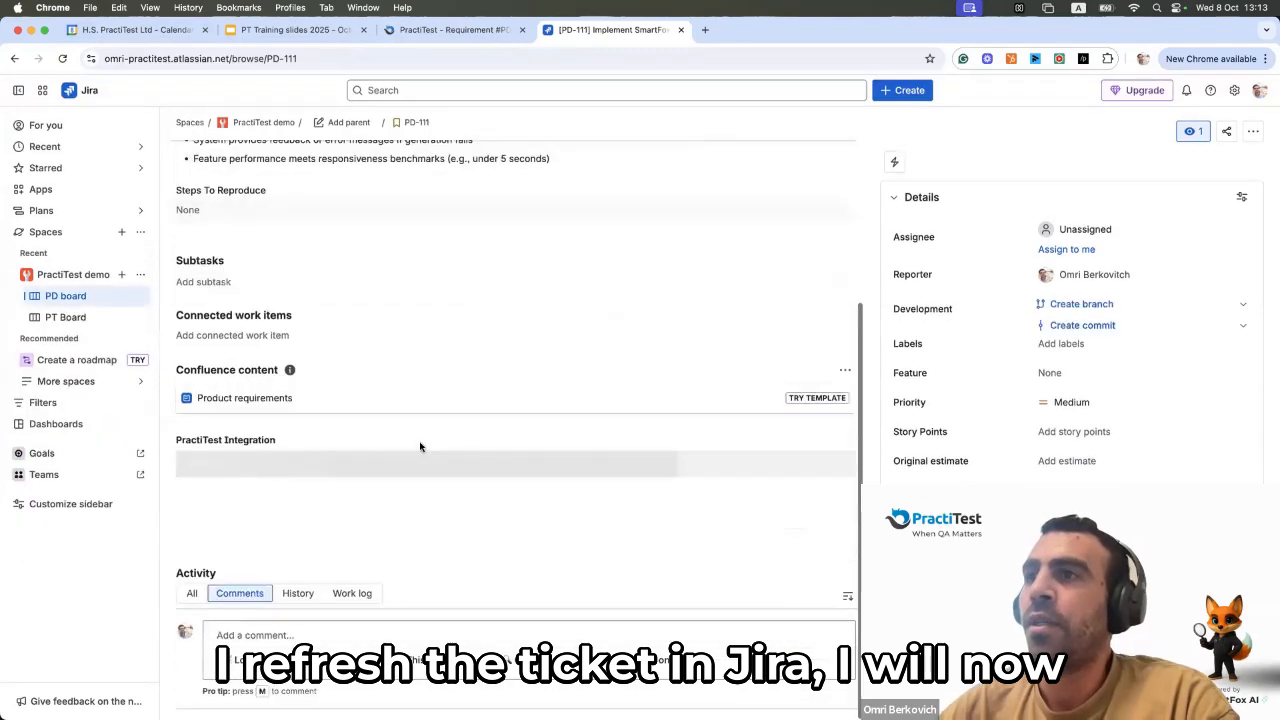
pyautogui.moveTo(172, 443); pyautogui.dragTo(274, 443)
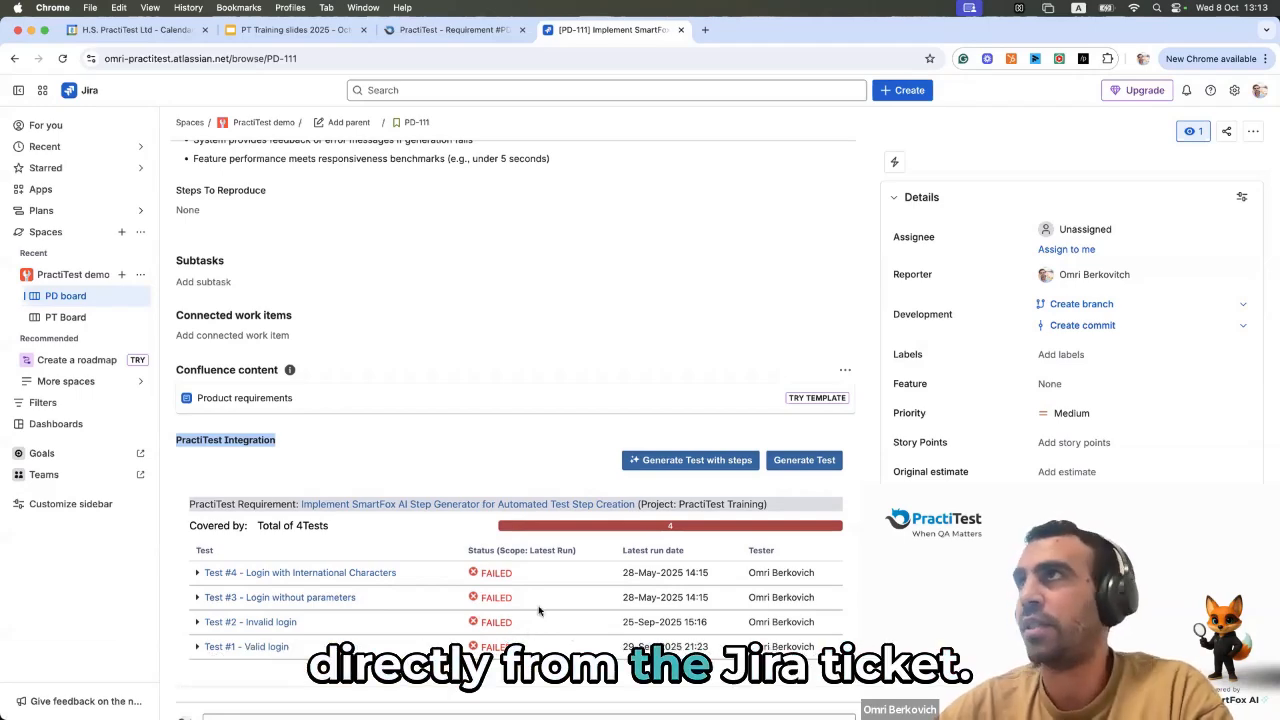
# - Switch requirement PD-111's linkage type to Test Set, link System Login test set 1 using the sprint 1 filter, and check the testing status
pyautogui.click(433, 32)
pyautogui.click(294, 206)
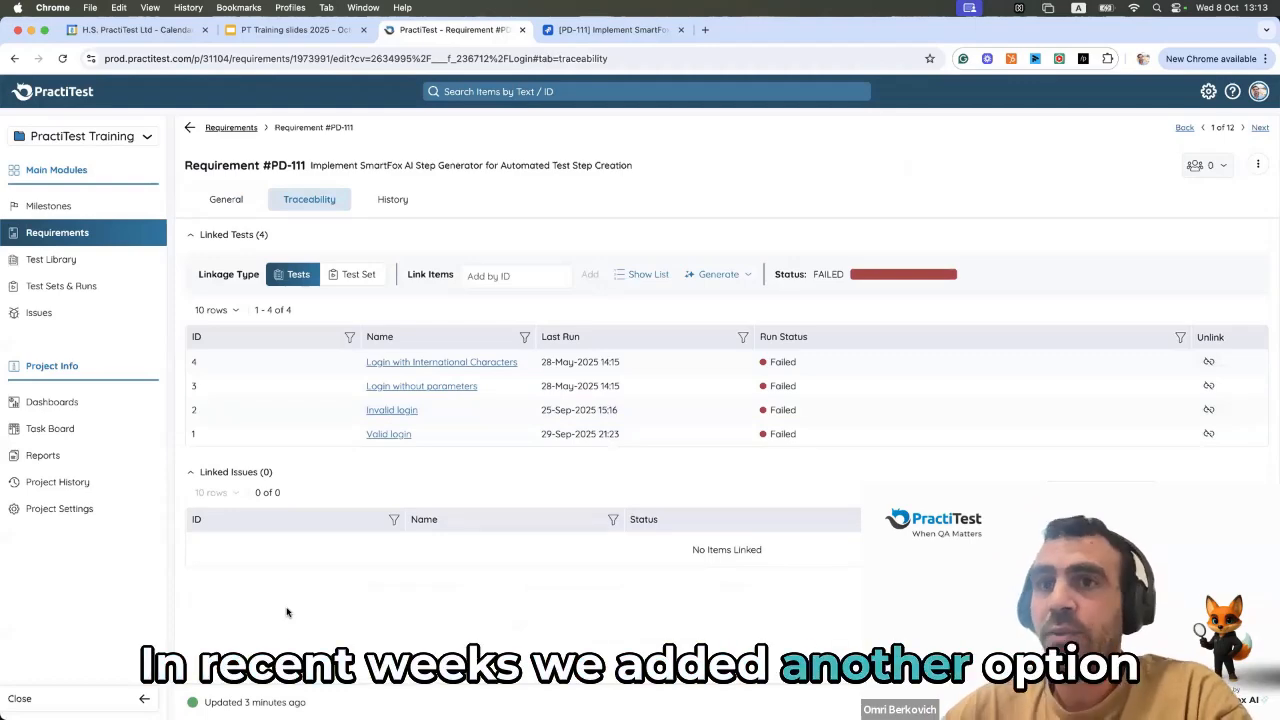
pyautogui.click(338, 279)
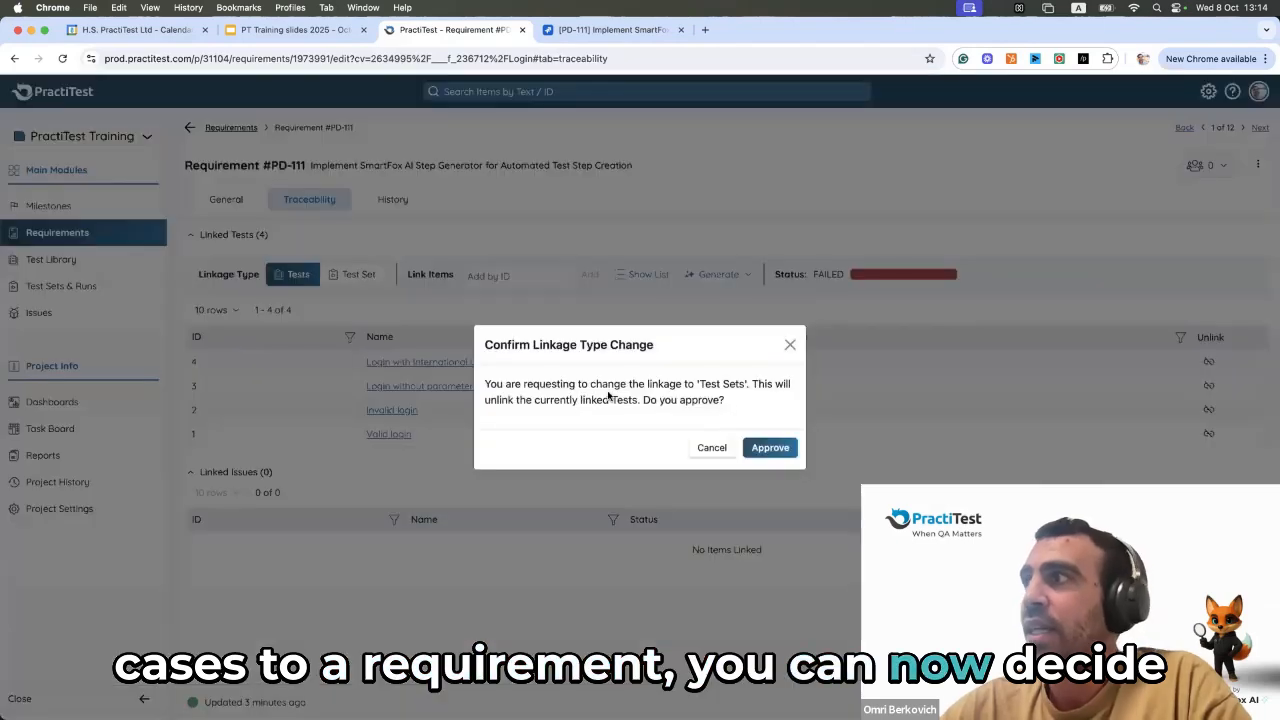
pyautogui.click(757, 448)
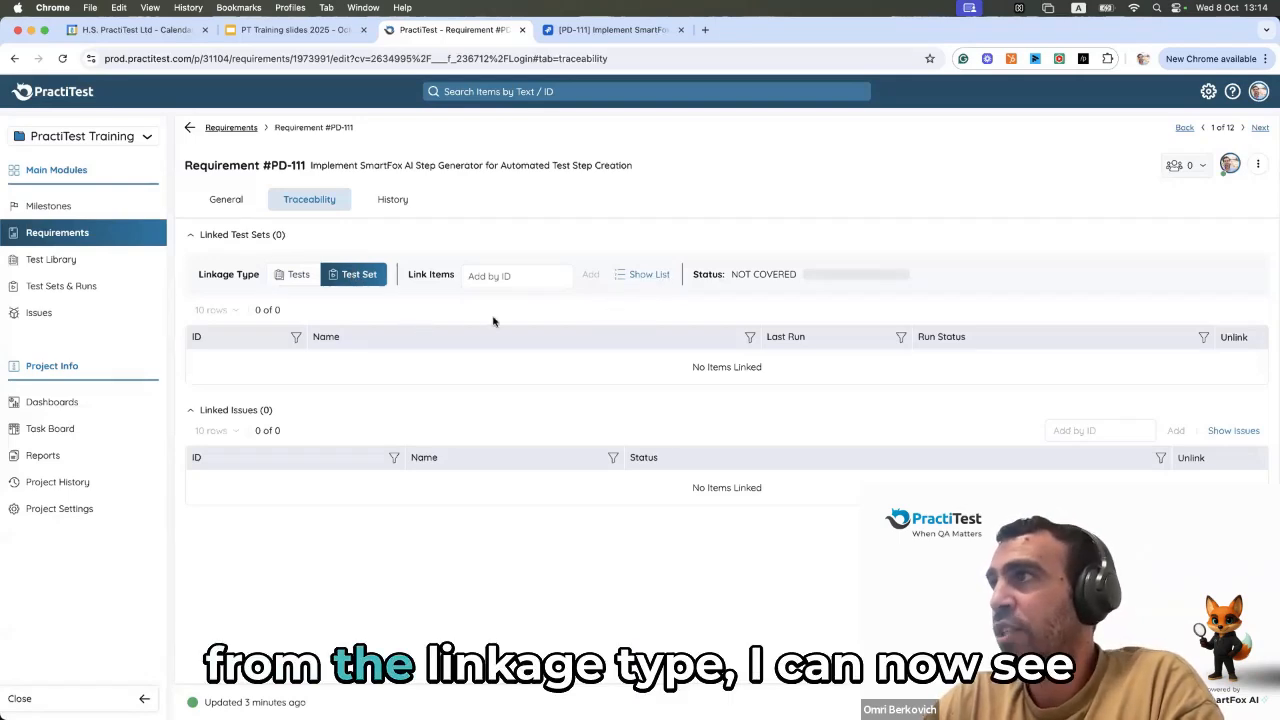
pyautogui.click(650, 275)
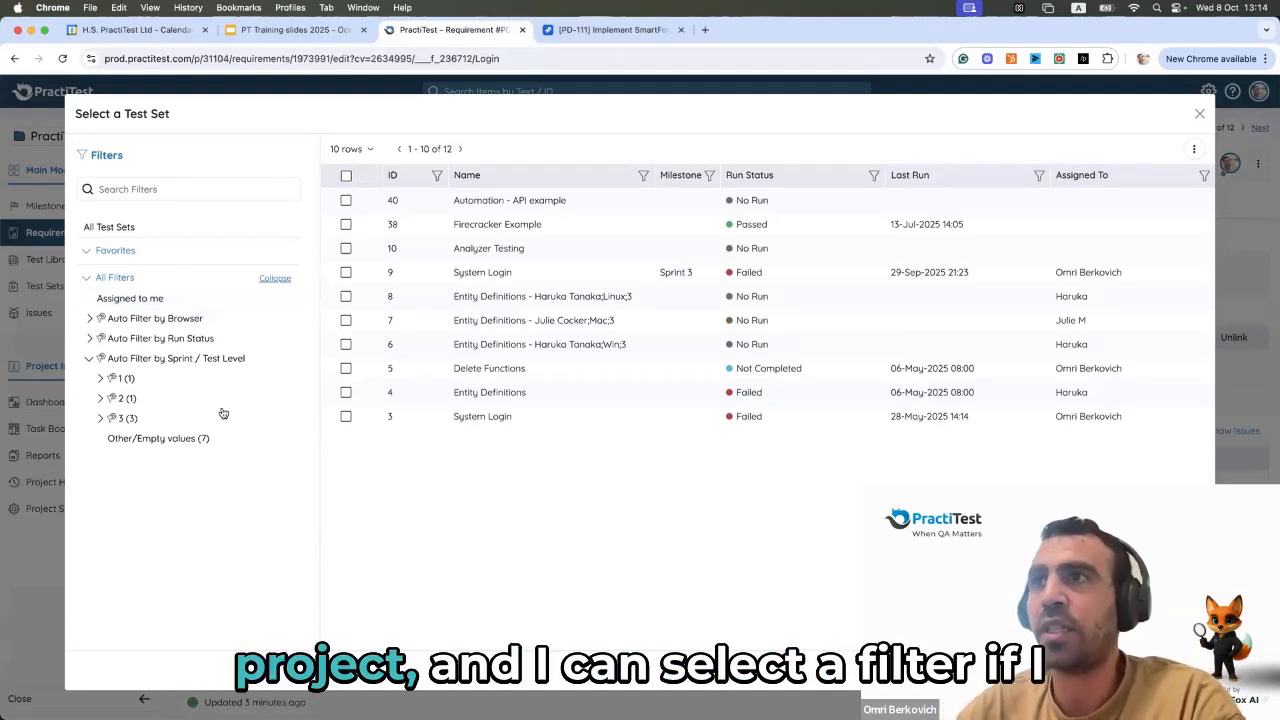
pyautogui.click(192, 384)
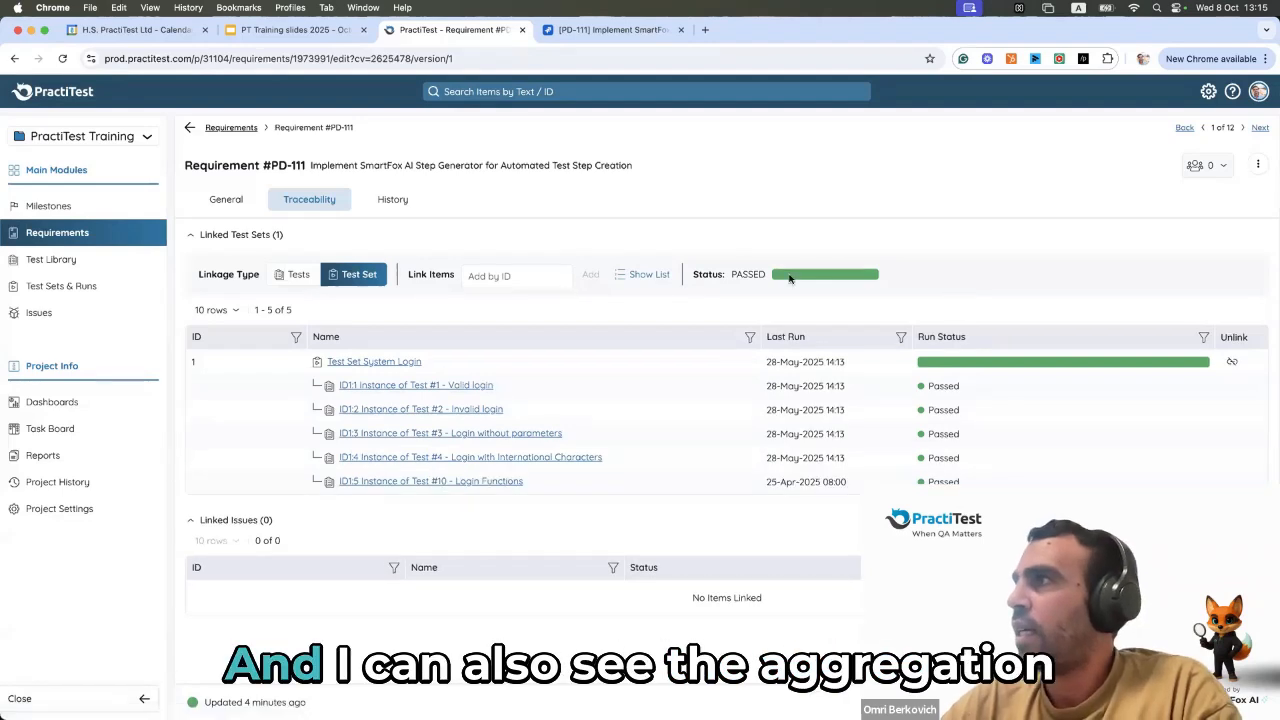
pyautogui.moveTo(1008, 360)
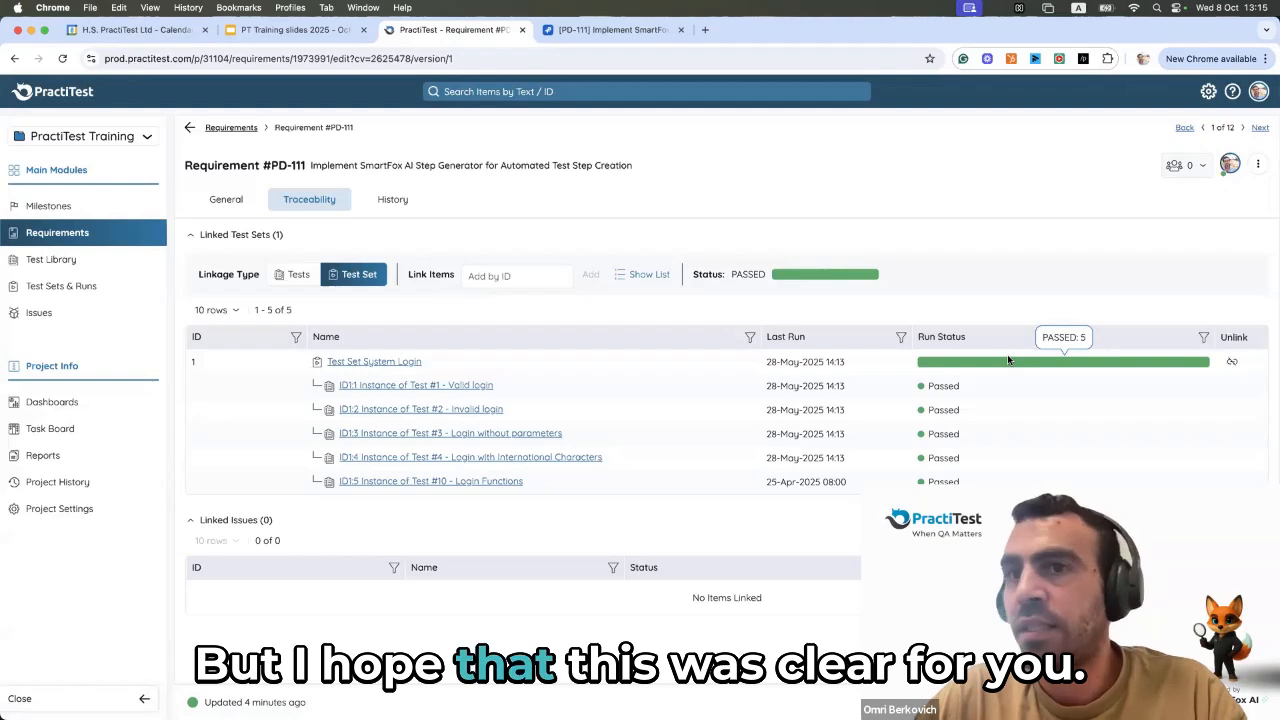
pyautogui.click(226, 201)
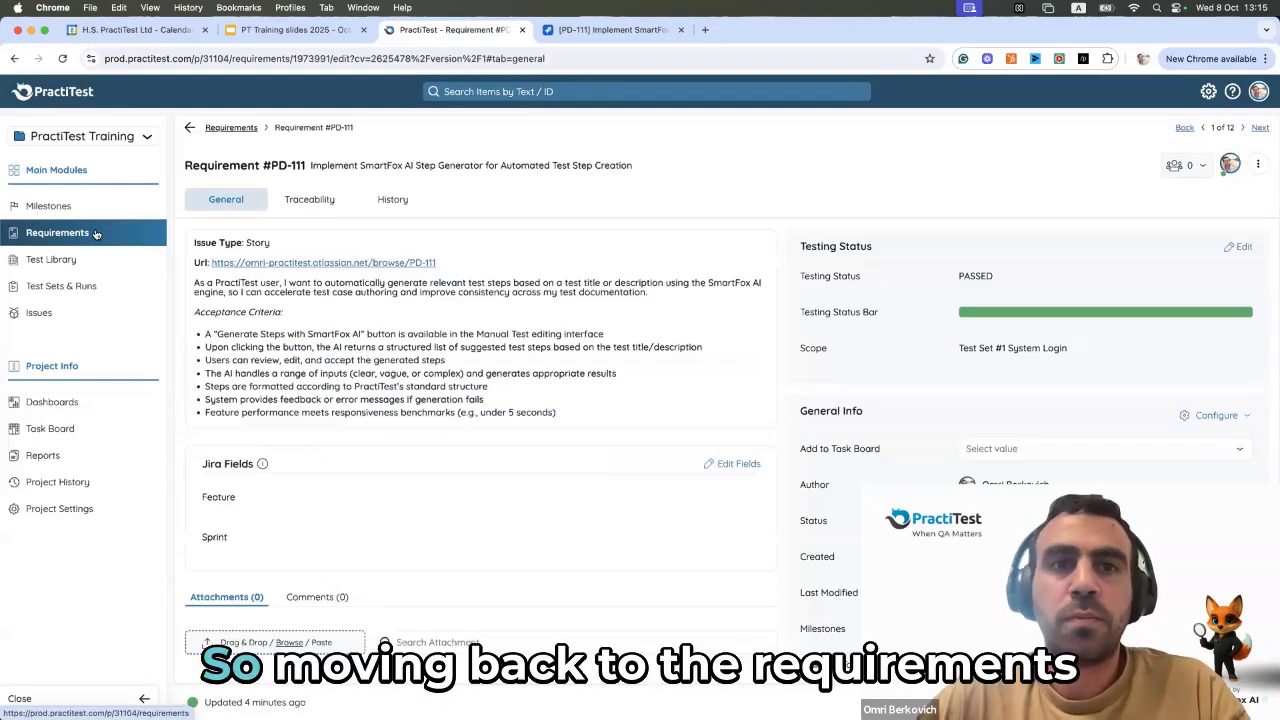
# - Return to the requirements list and filter it by feature to the Other/Empty values group
pyautogui.click(57, 232)
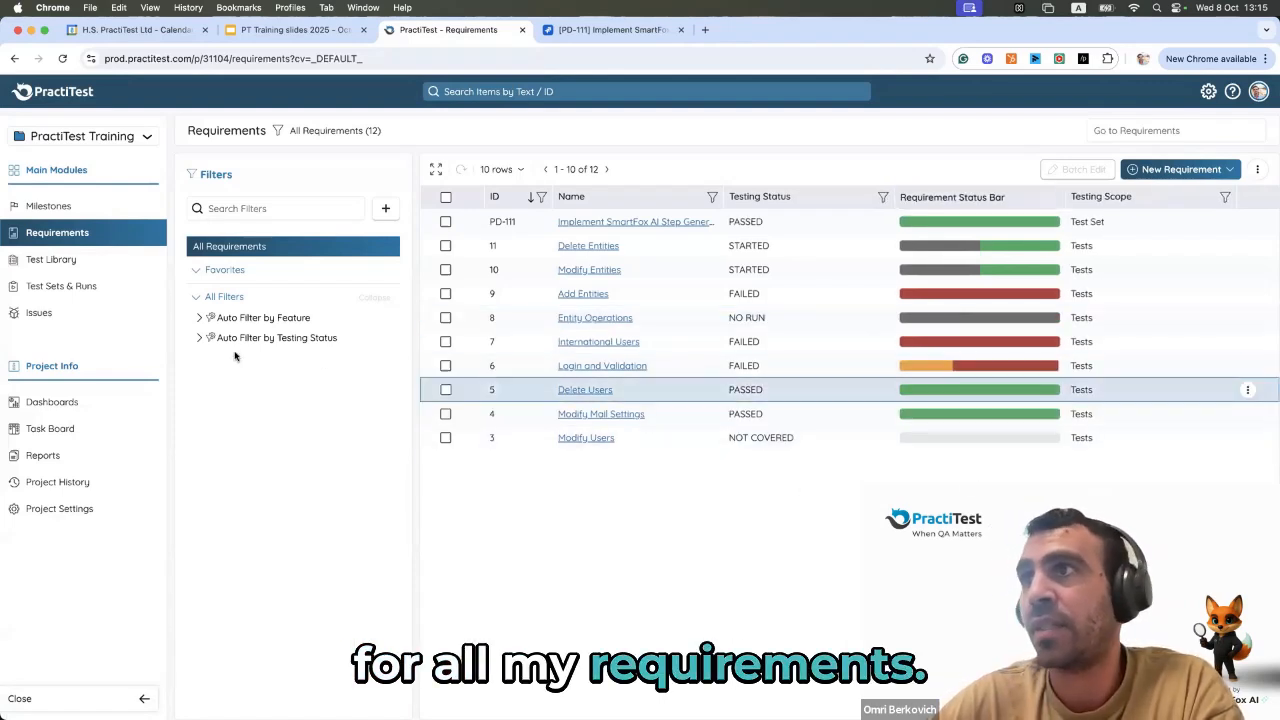
pyautogui.click(200, 317)
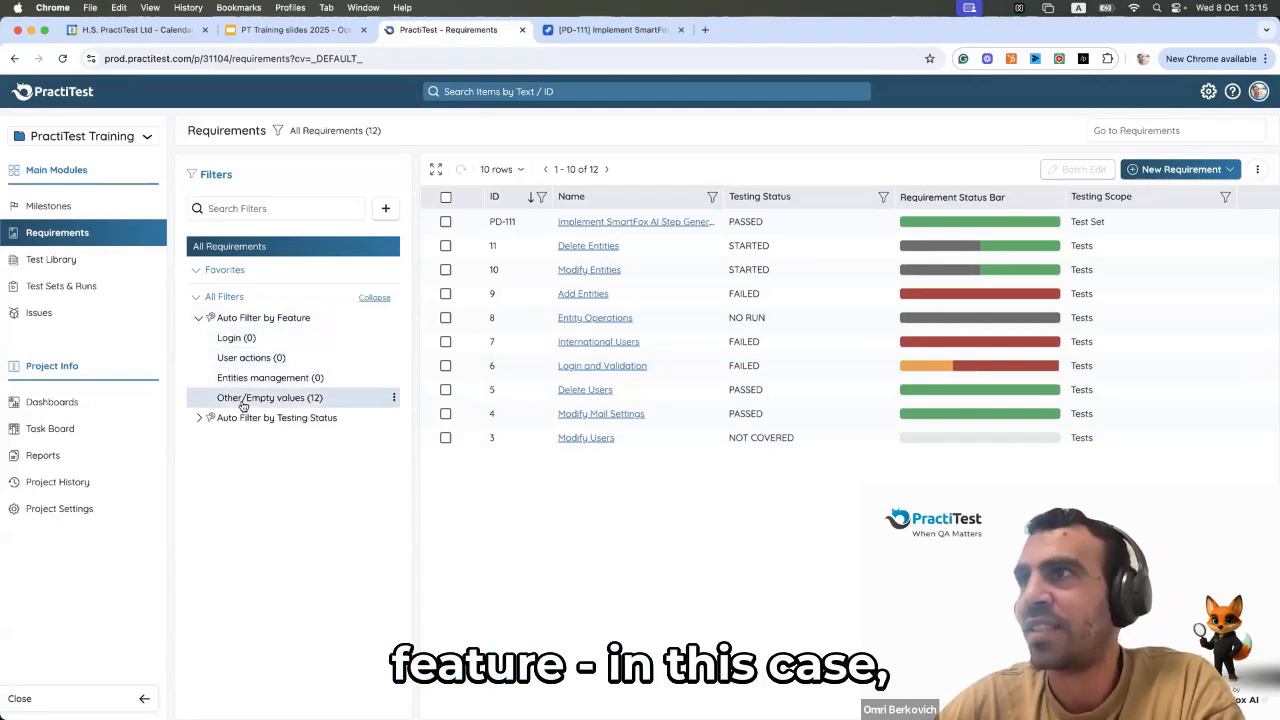
pyautogui.click(242, 398)
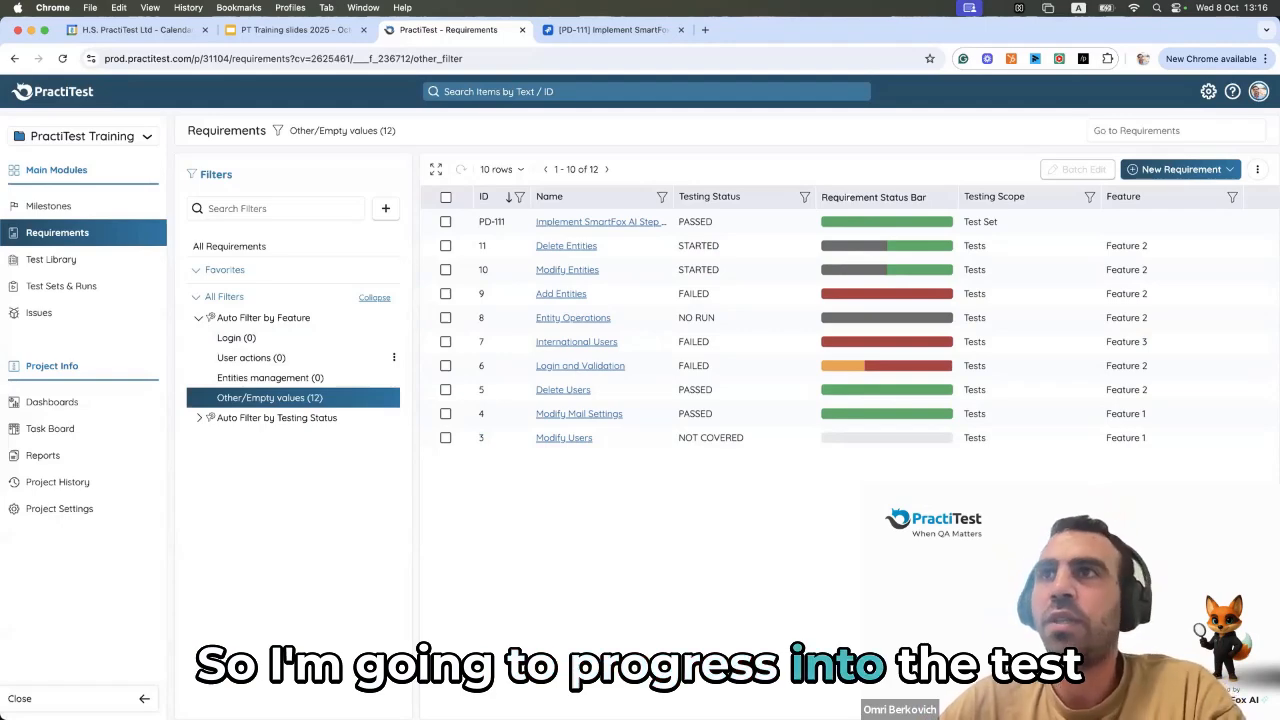
# - Go to the Test Library and view the blank form for a new test without creating one
pyautogui.click(73, 257)
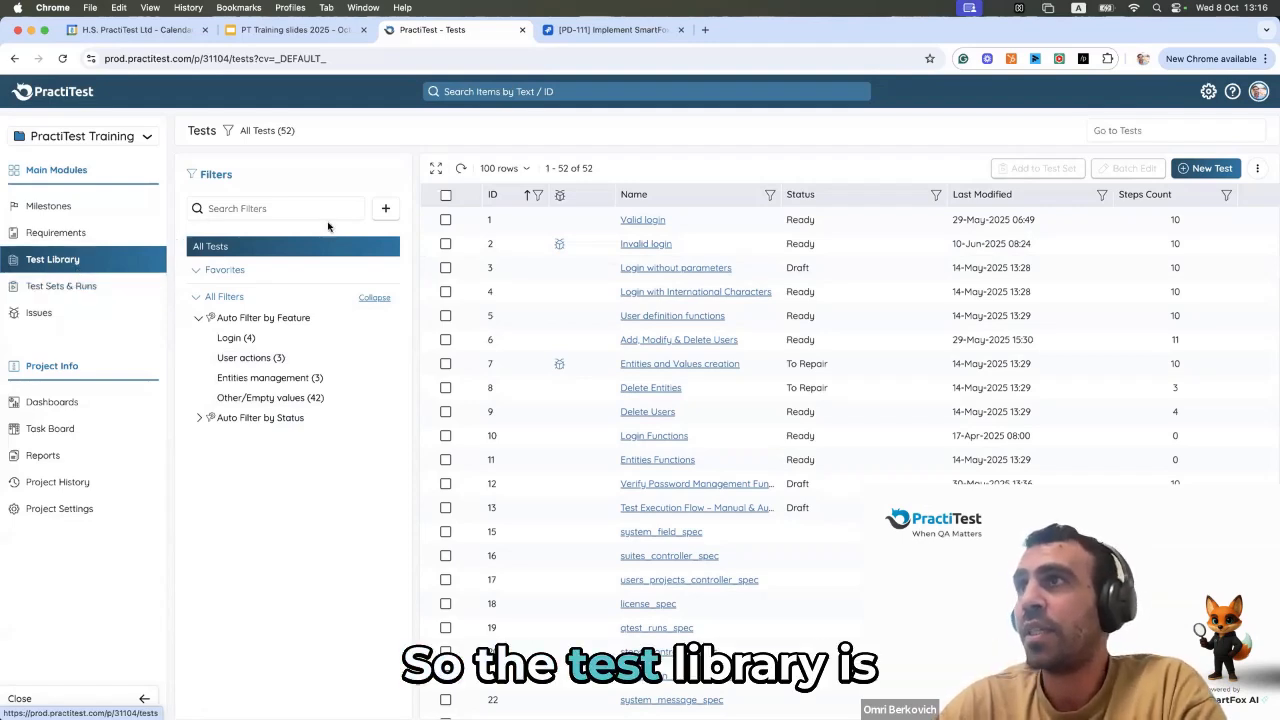
pyautogui.click(1205, 168)
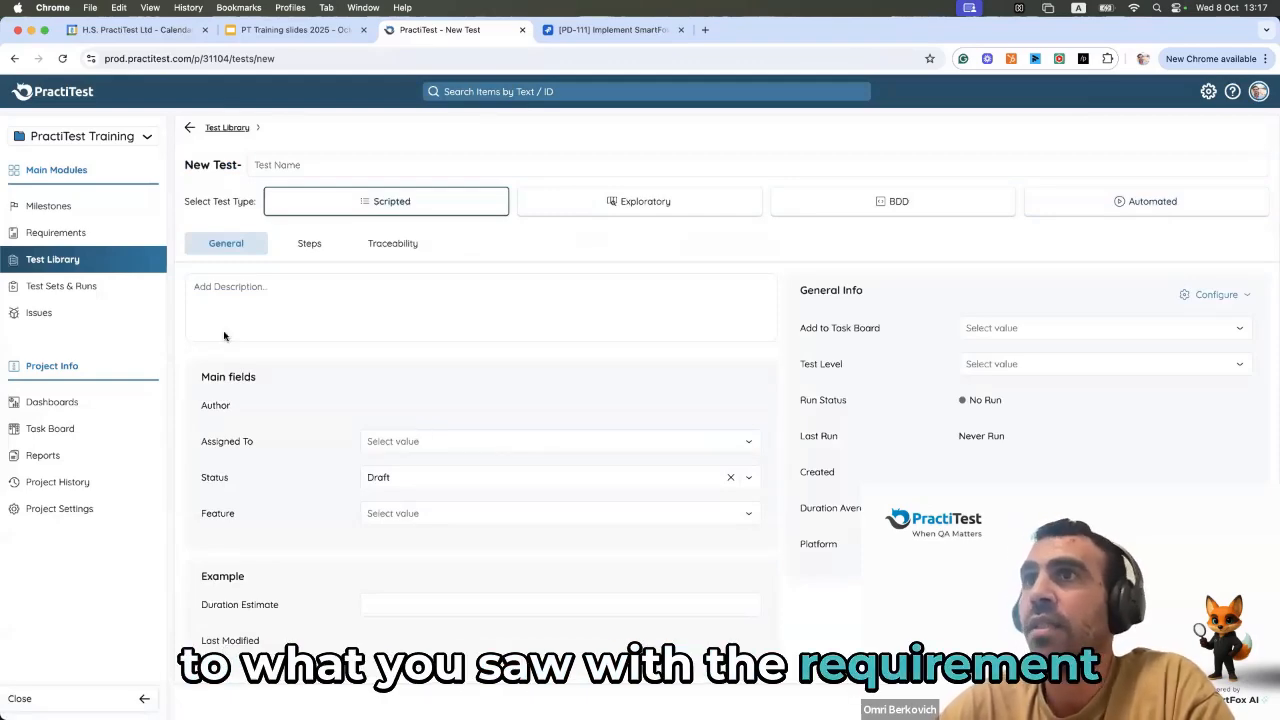
pyautogui.click(95, 263)
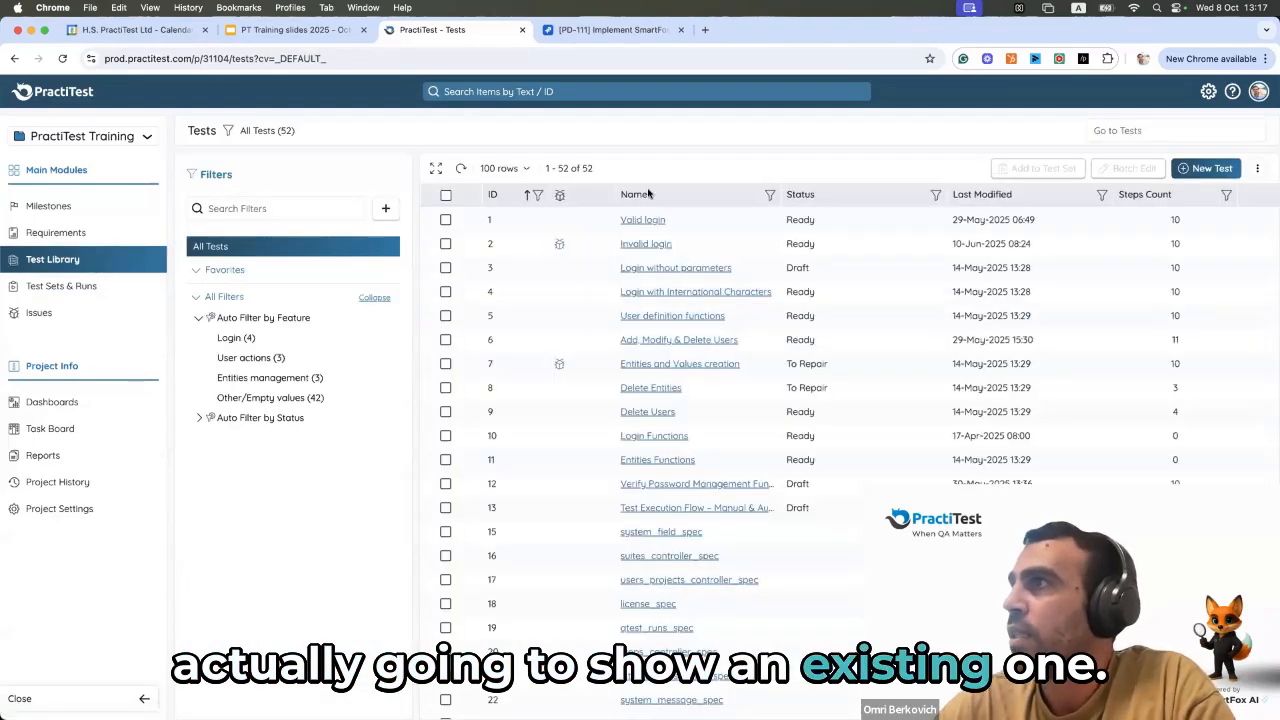
# - Open the Valid login test and examine its description, main fields and list of similar tests
pyautogui.click(648, 220)
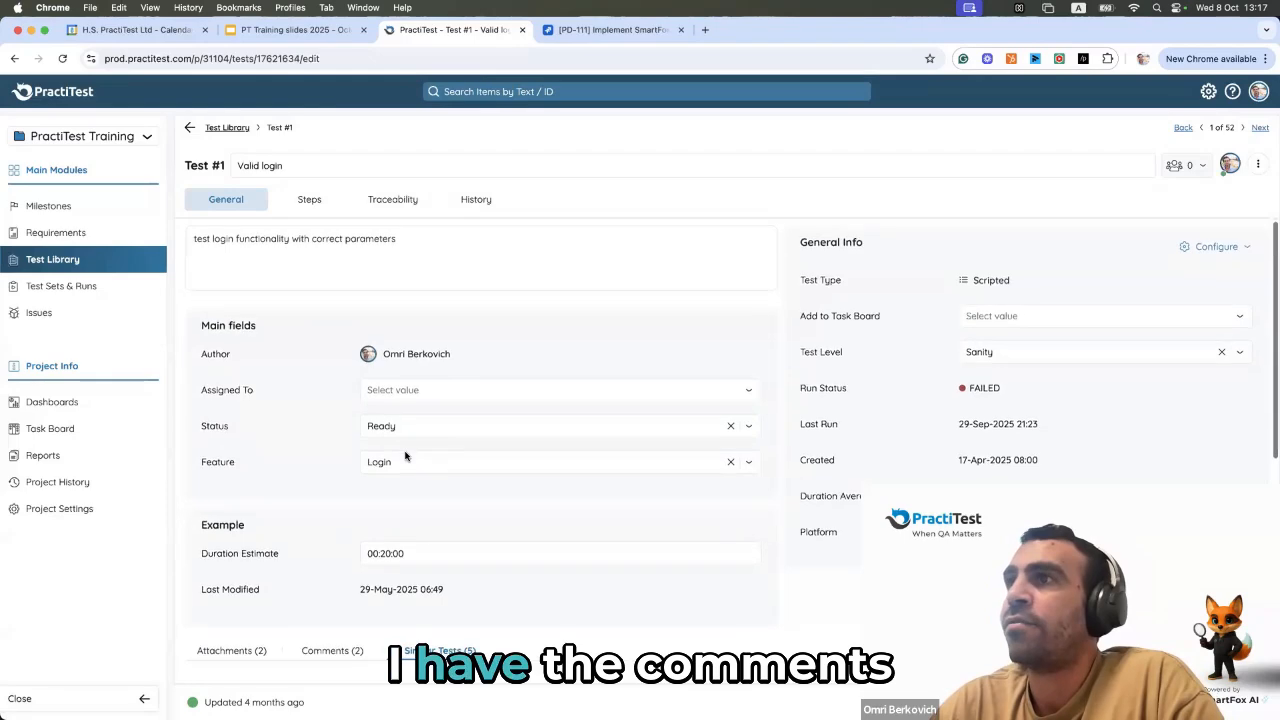
pyautogui.scroll(-1, 405, 456)
pyautogui.scroll(-2, 405, 456)
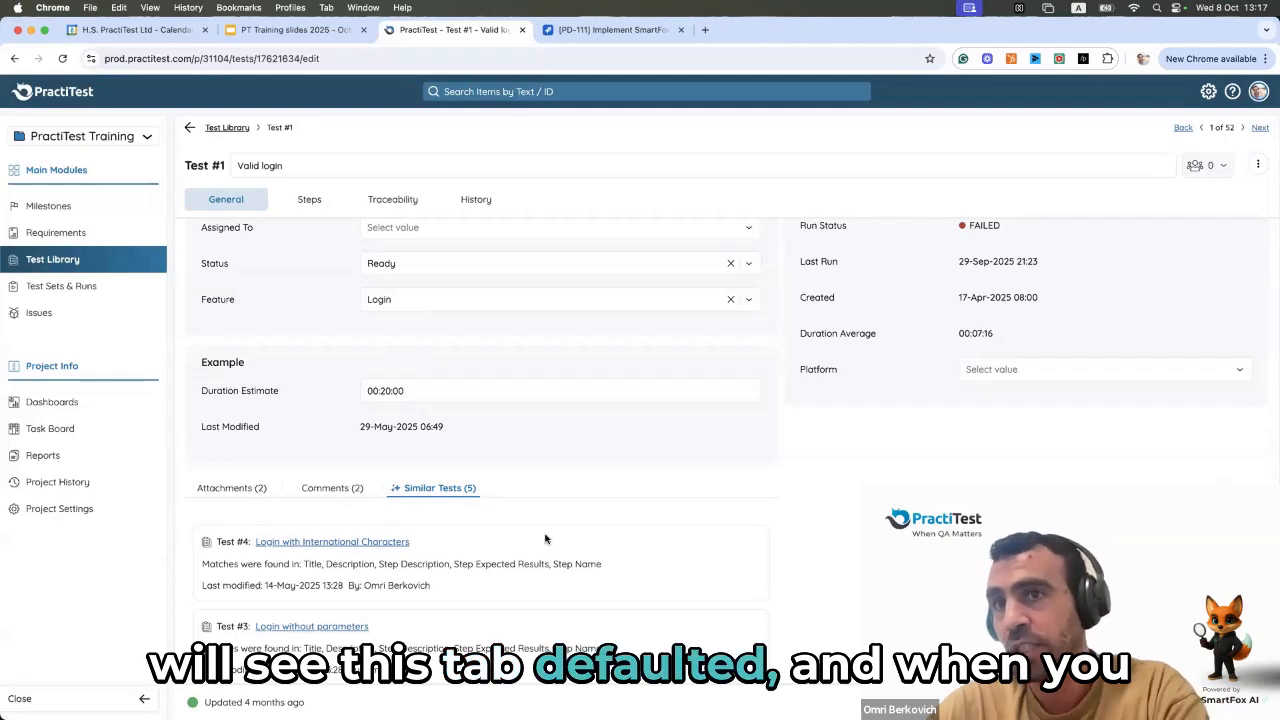
pyautogui.scroll(2, 448, 357)
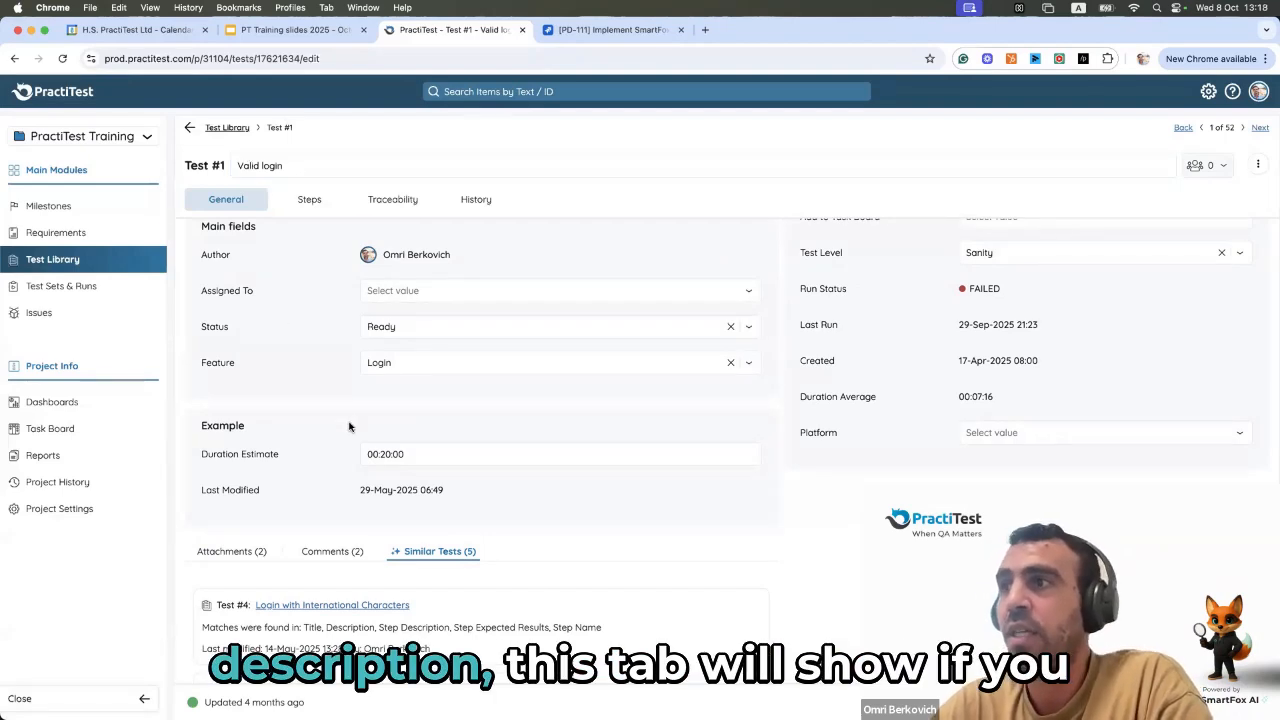
pyautogui.scroll(-3, 349, 427)
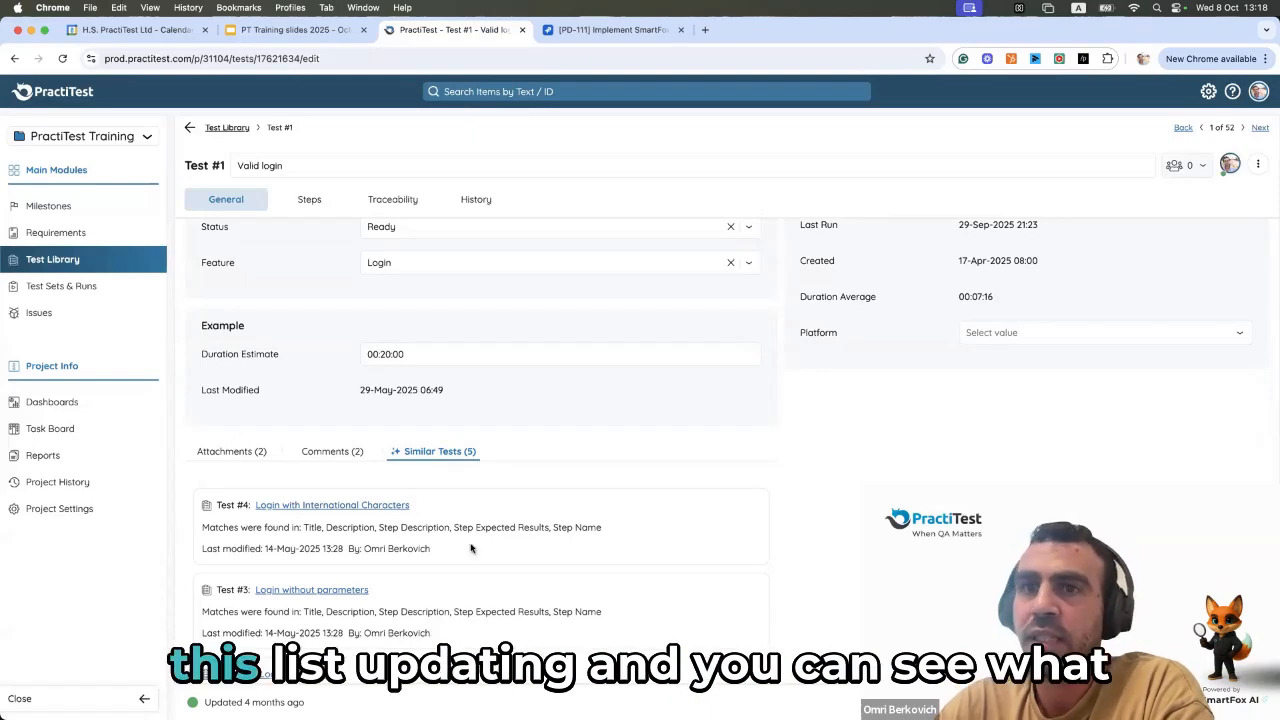
pyautogui.scroll(1, 470, 547)
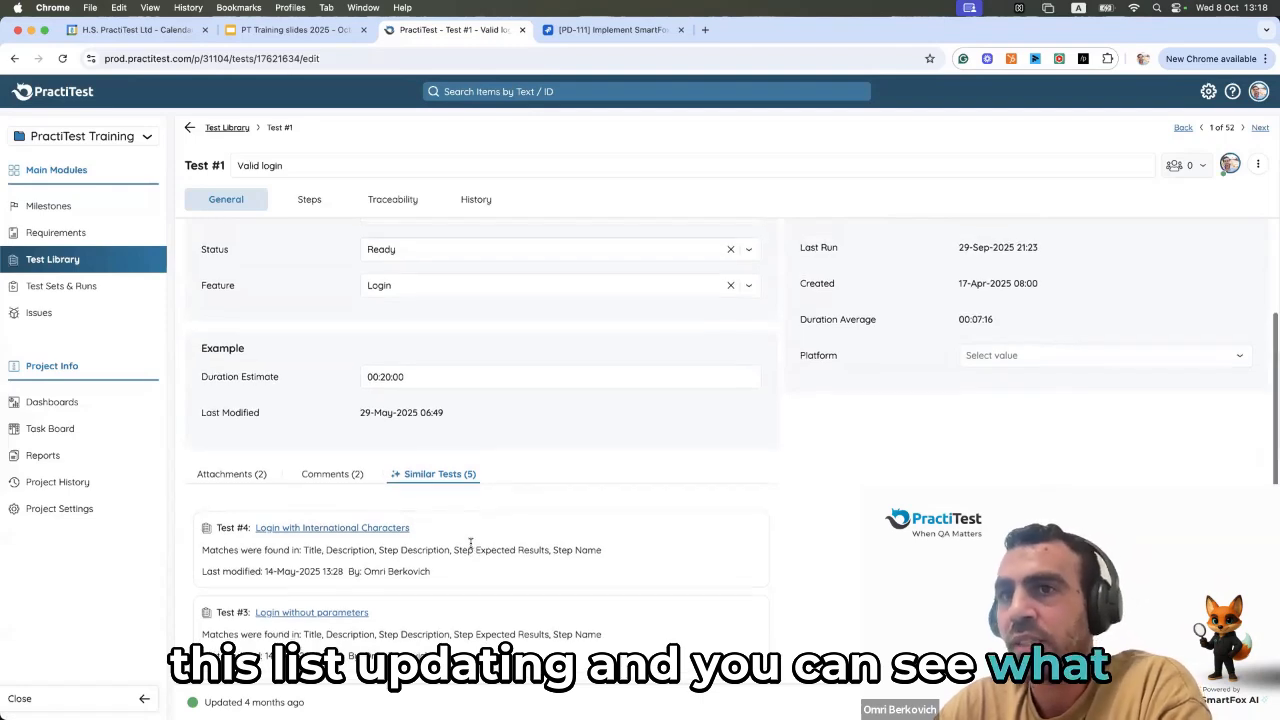
pyautogui.scroll(1, 470, 545)
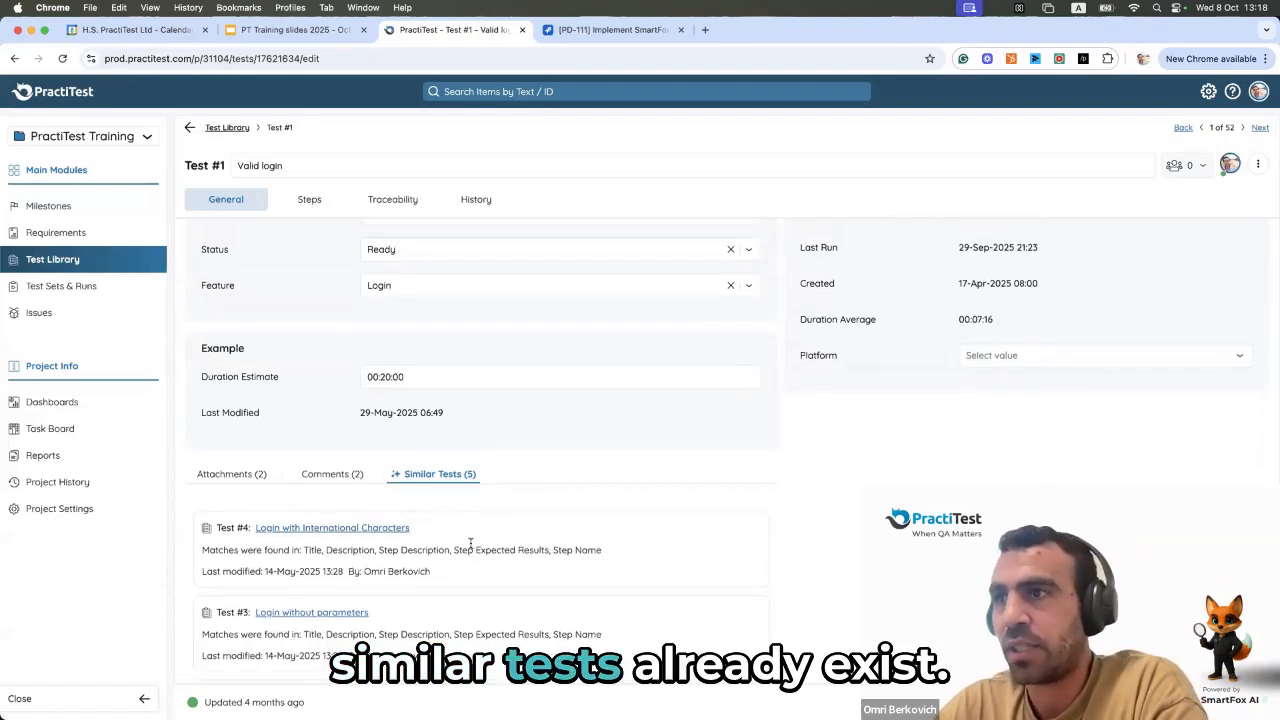
pyautogui.scroll(2, 502, 504)
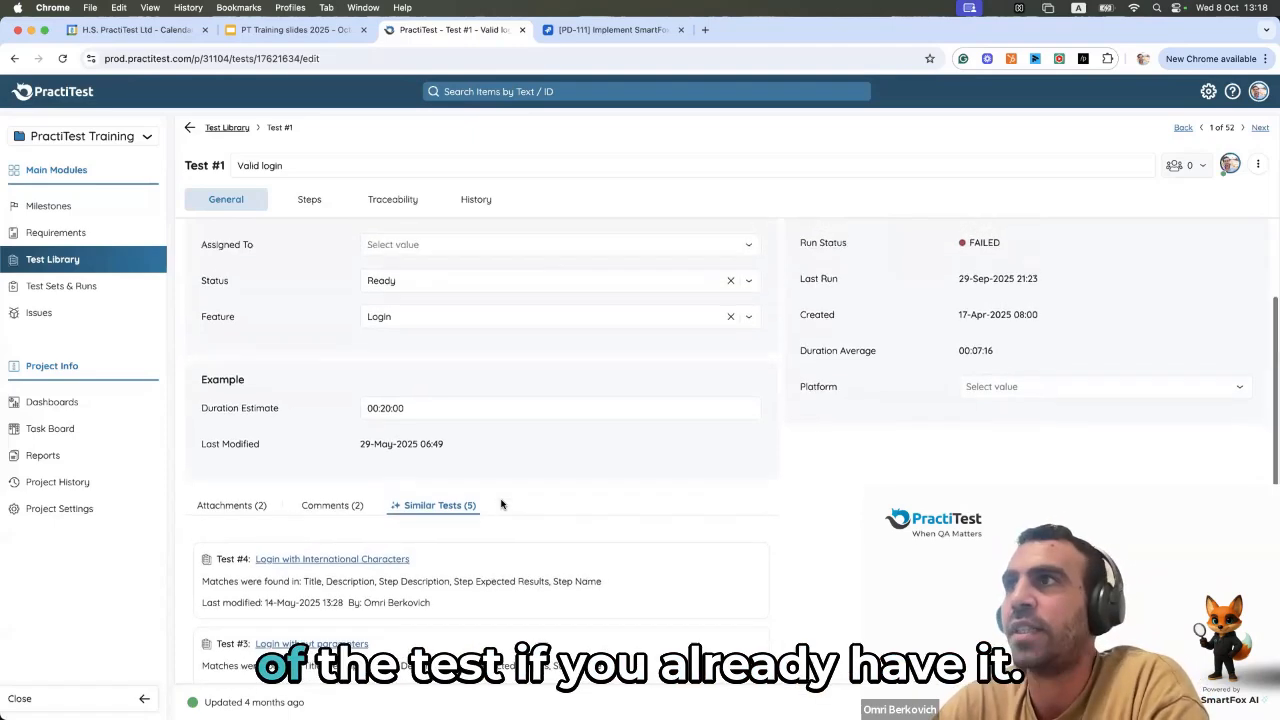
pyautogui.scroll(3, 502, 504)
pyautogui.scroll(2, 502, 504)
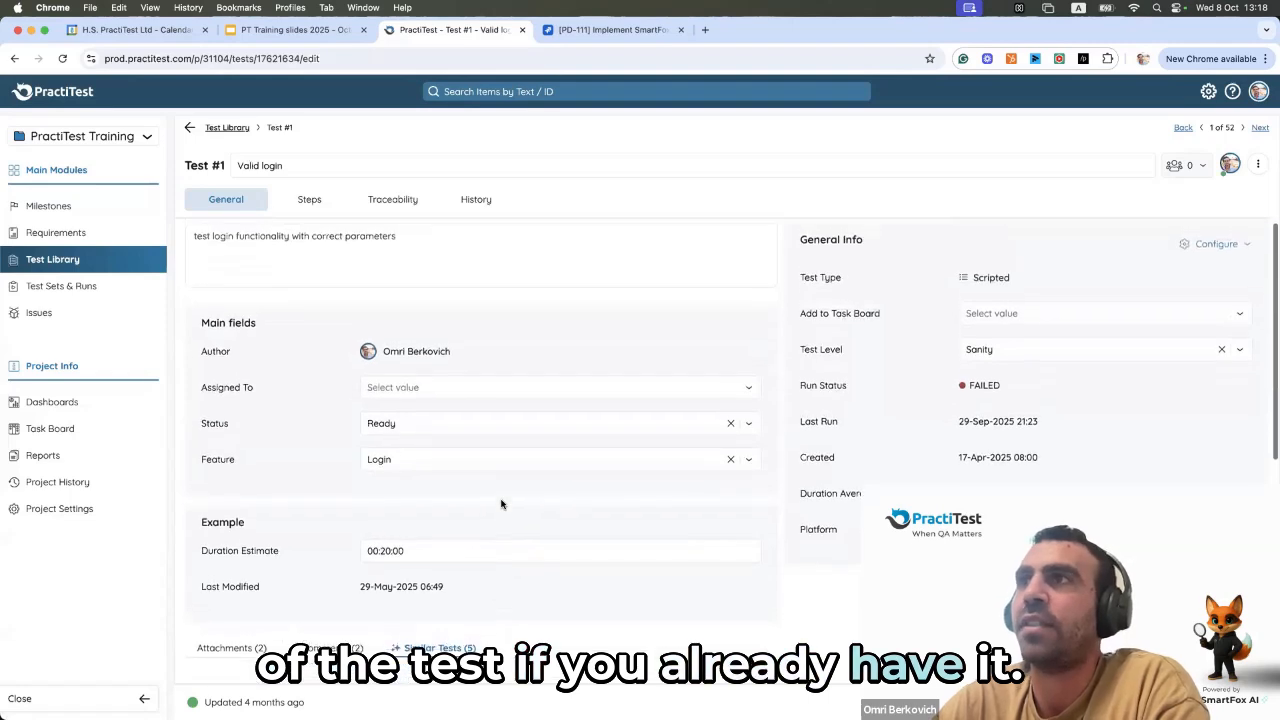
# - Review the Valid login test's traceability, covering its instances, linked issues, linked requirements and called tests
pyautogui.click(381, 201)
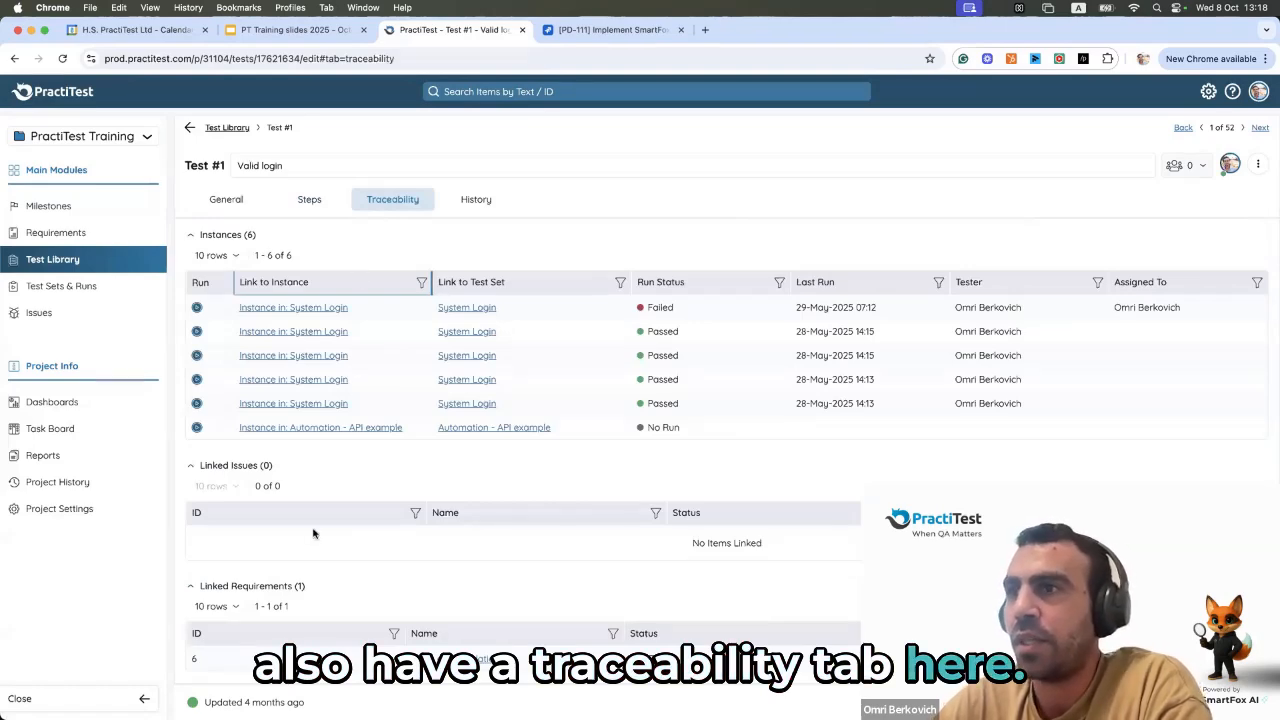
pyautogui.scroll(-3, 313, 533)
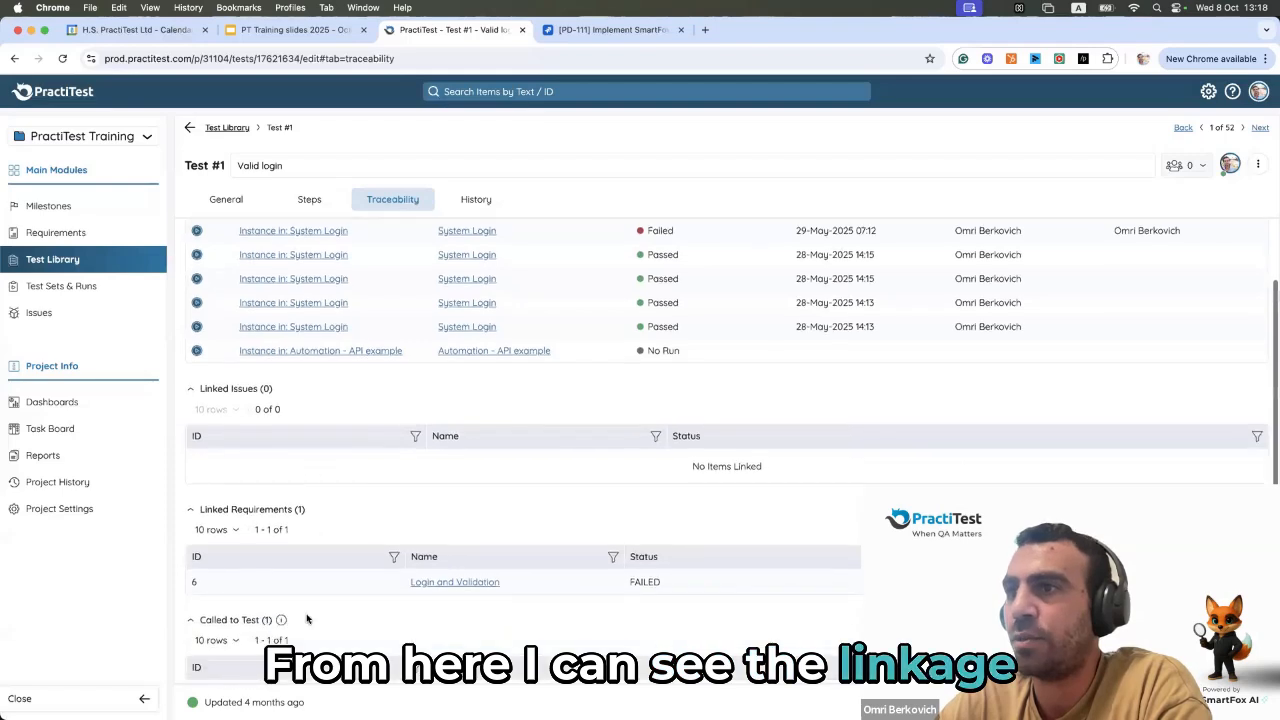
pyautogui.scroll(-2, 413, 618)
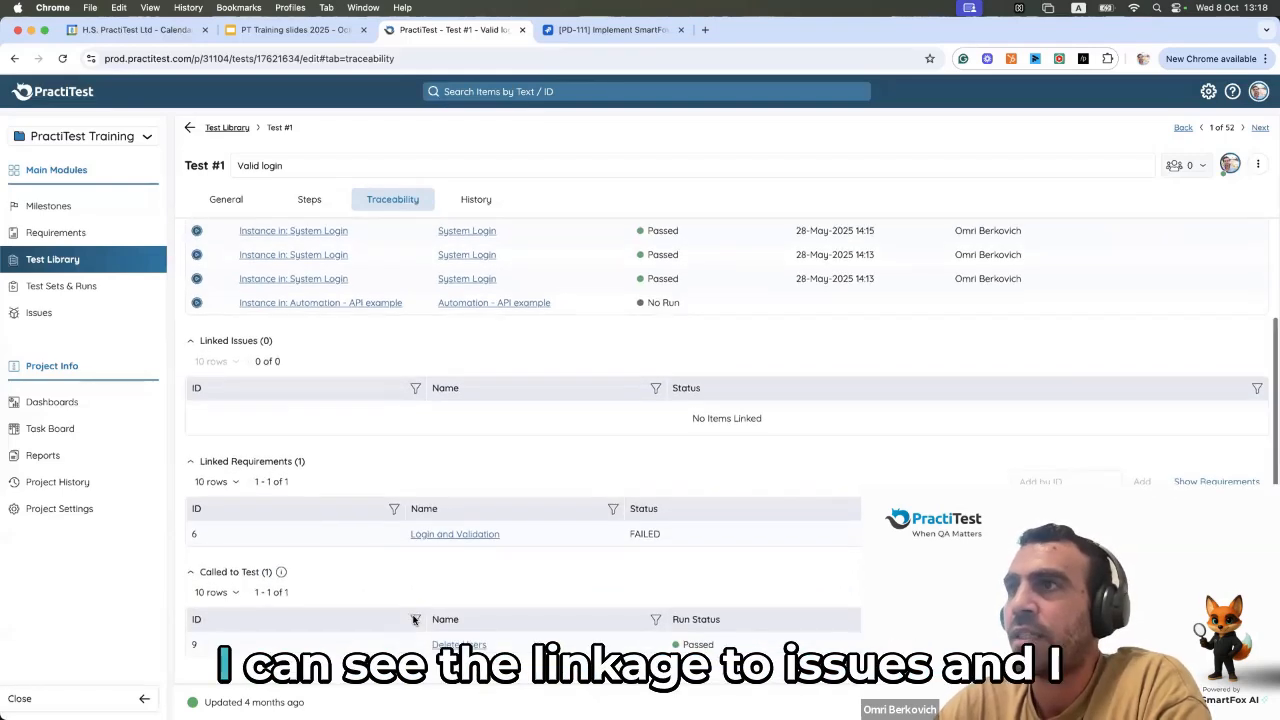
pyautogui.scroll(3, 413, 618)
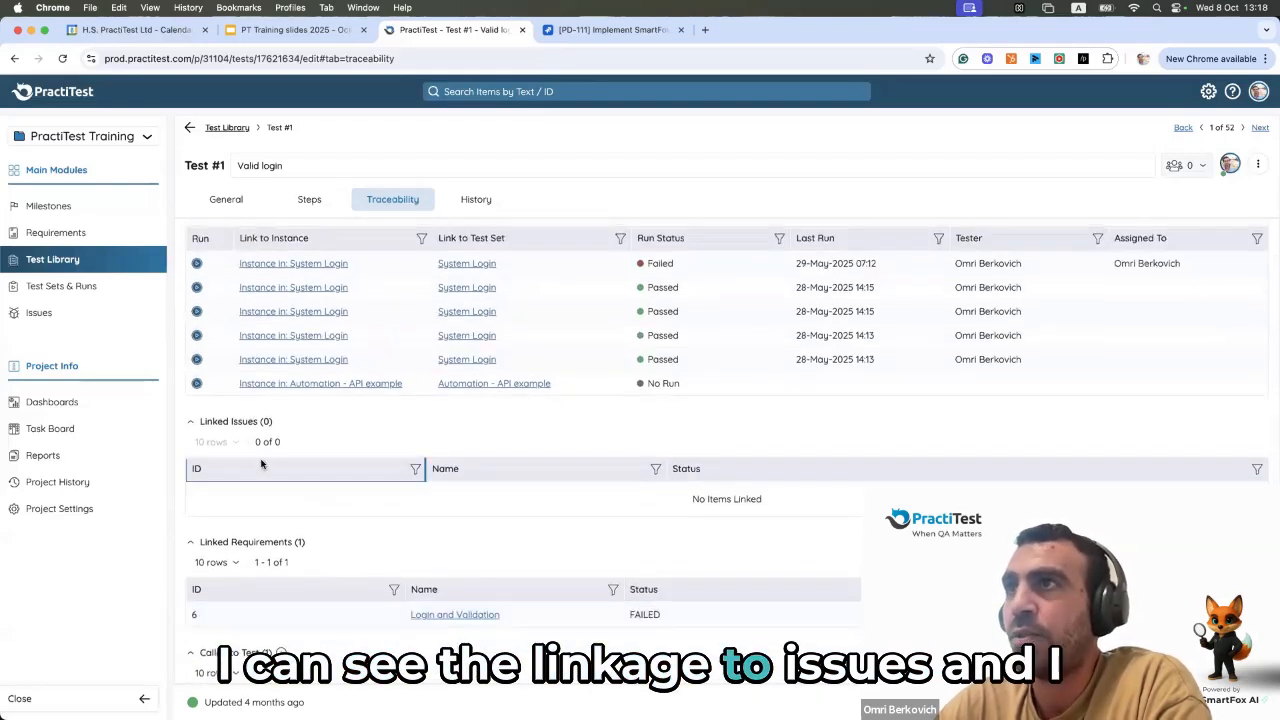
pyautogui.scroll(2, 261, 463)
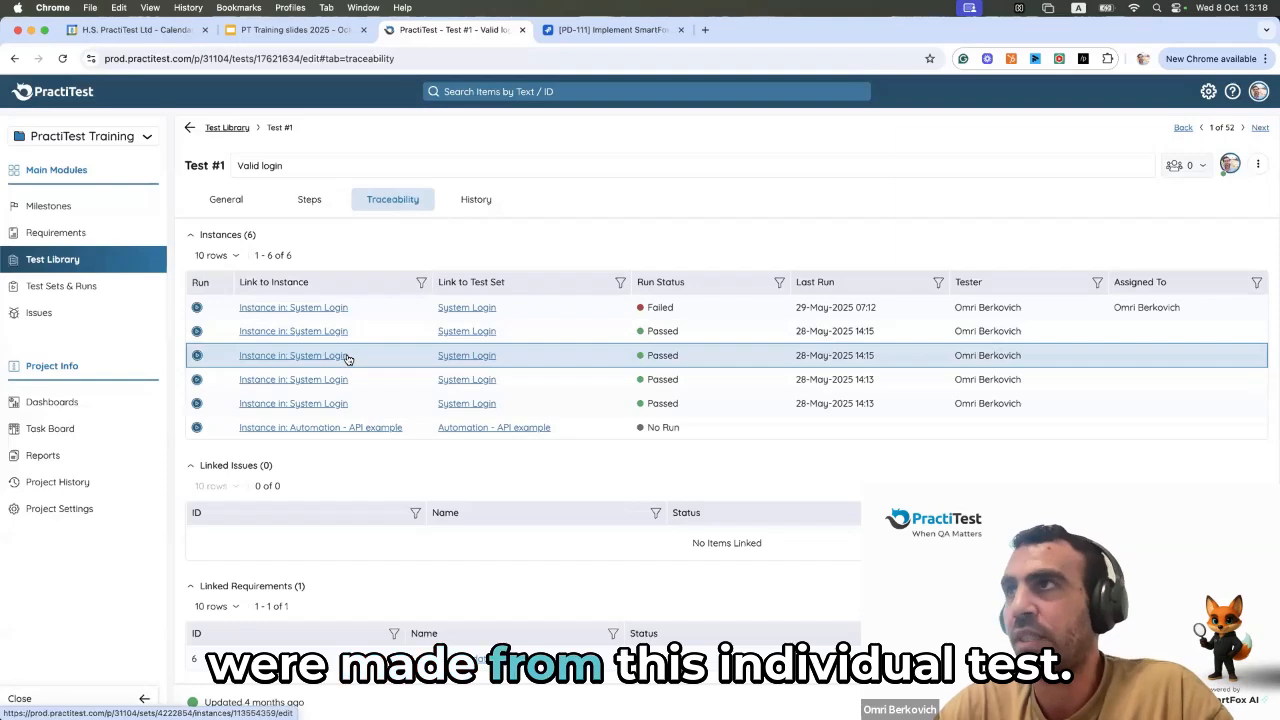
# - Review the Valid login test's precondition and its individual steps with their descriptions and expected results
pyautogui.click(312, 200)
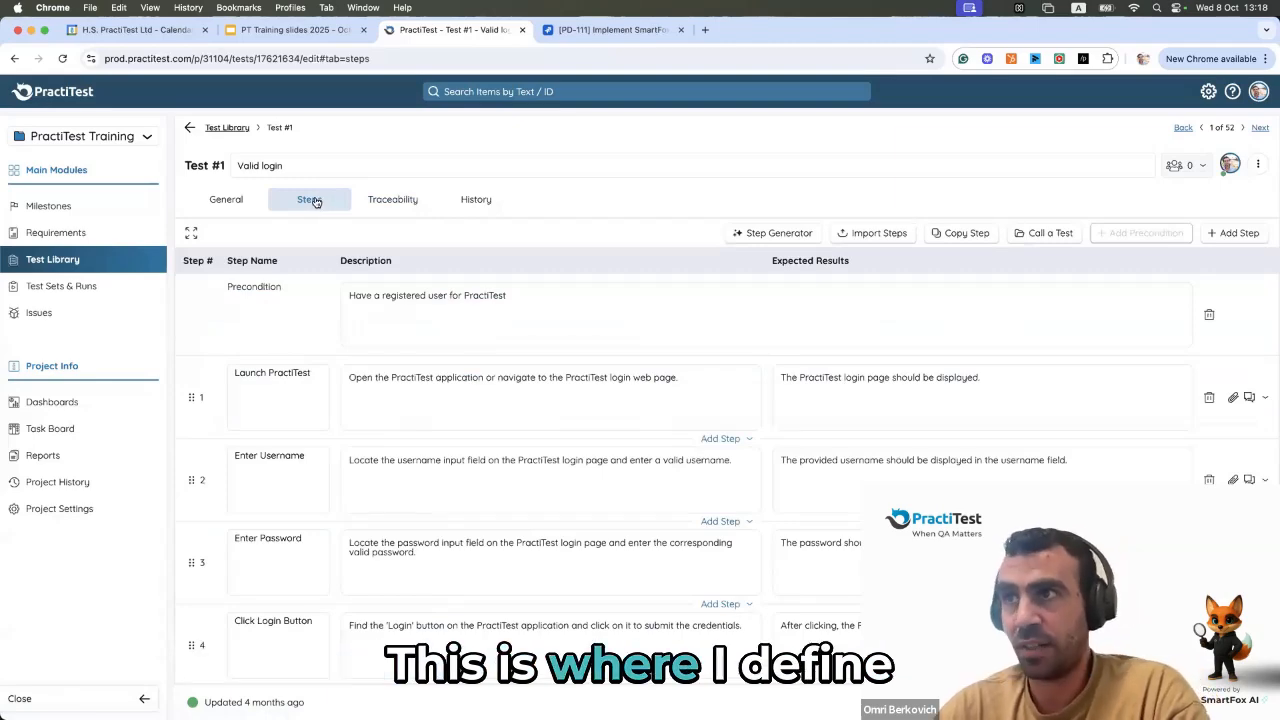
pyautogui.click(309, 372)
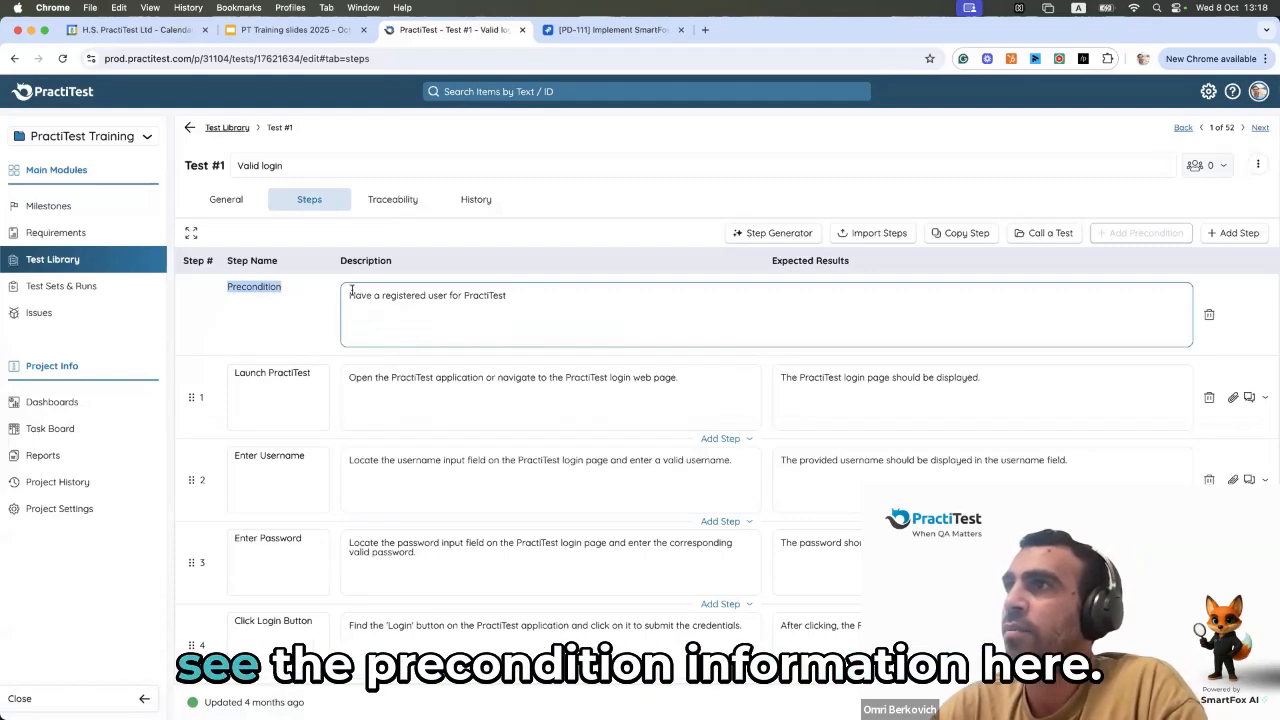
pyautogui.moveTo(351, 292); pyautogui.dragTo(453, 311)
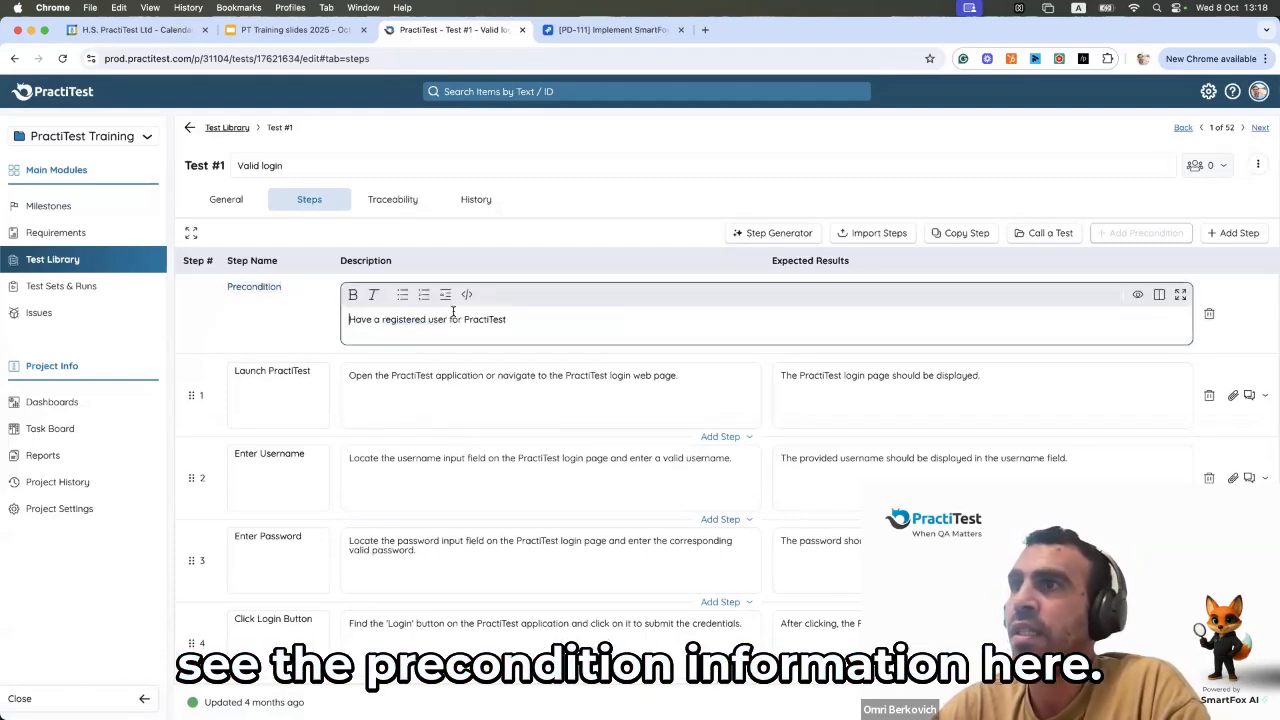
pyautogui.scroll(-1, 224, 326)
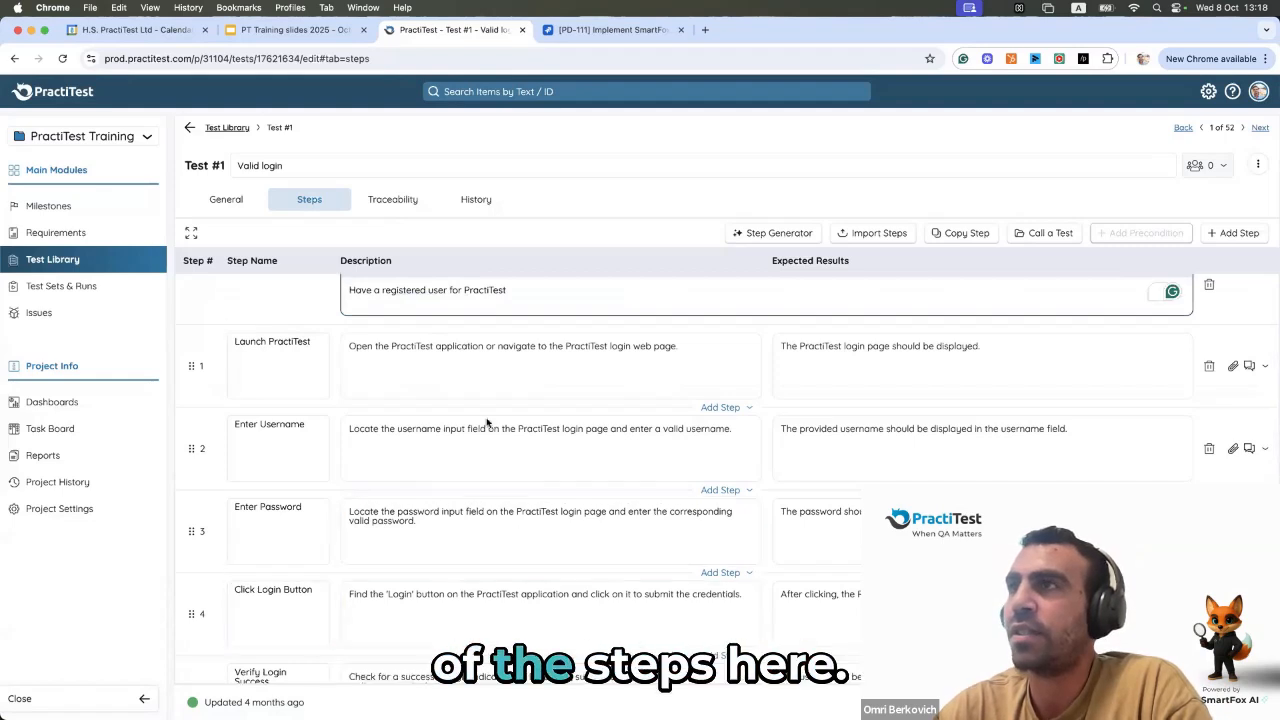
pyautogui.scroll(1, 488, 425)
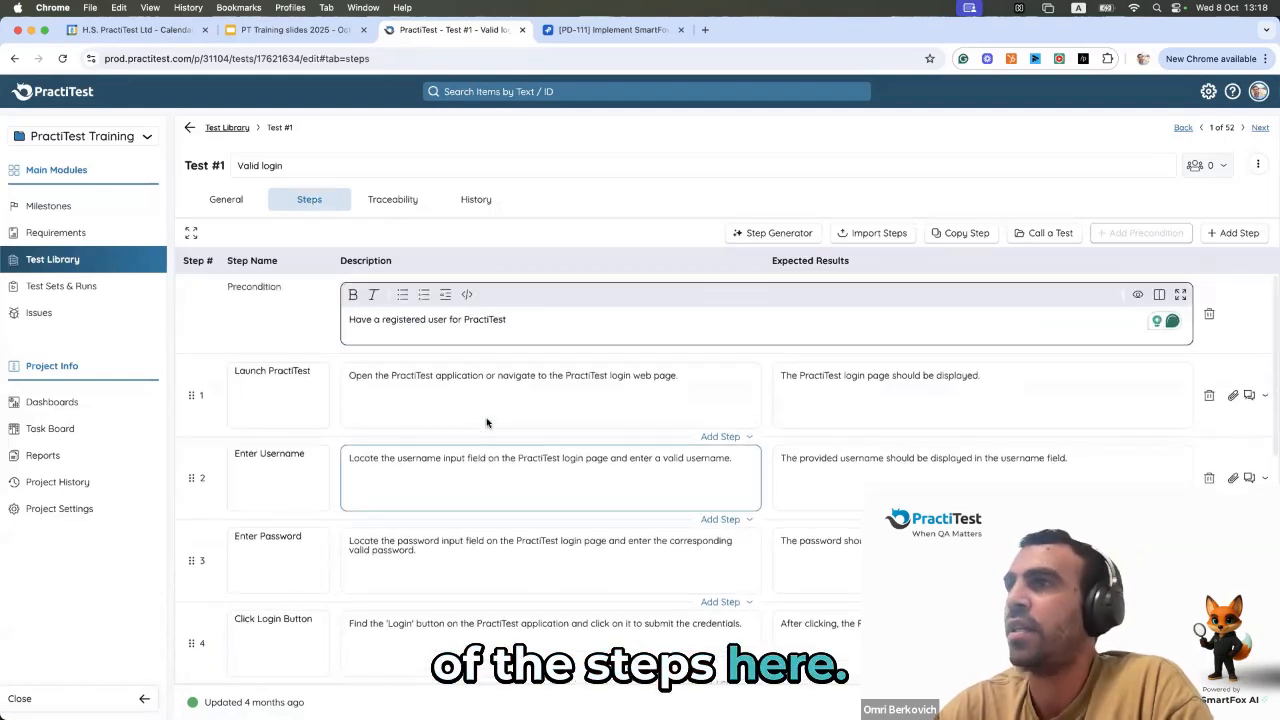
pyautogui.click(286, 313)
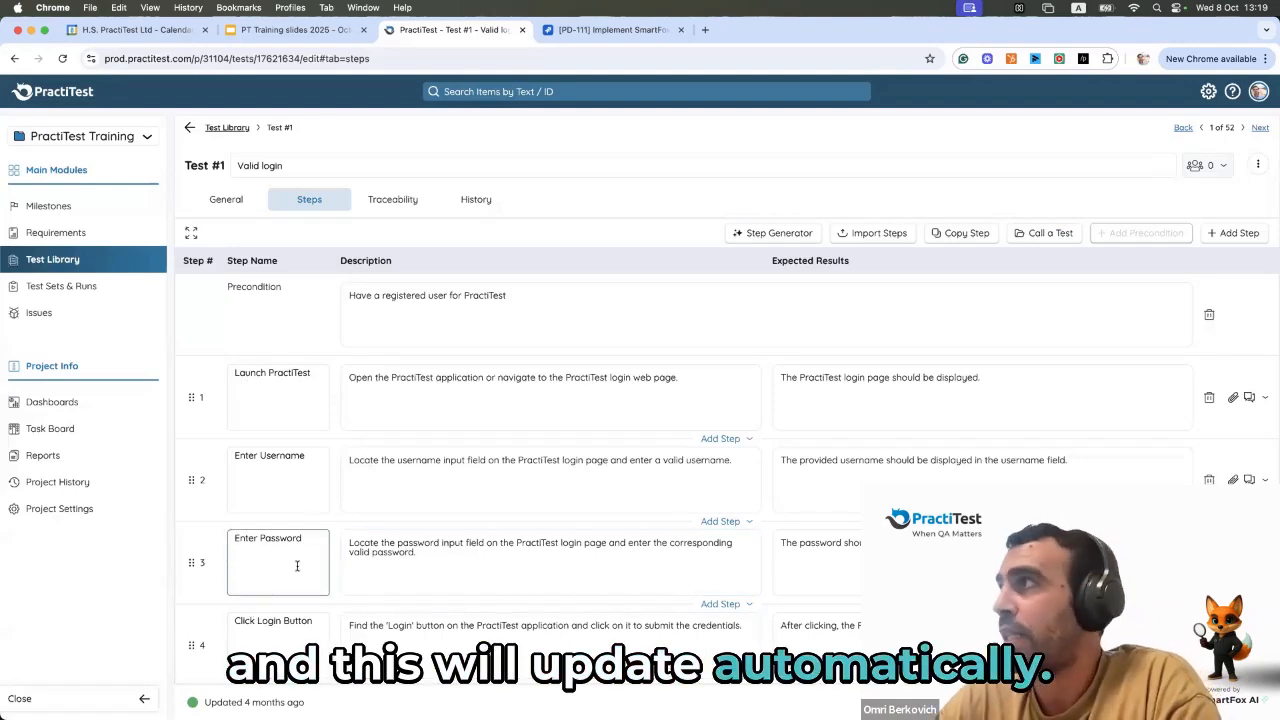
# - Open the AI Step Generator for the Valid login test, look through the listed steps and close it without submitting a request
pyautogui.click(1045, 235)
pyautogui.click(950, 237)
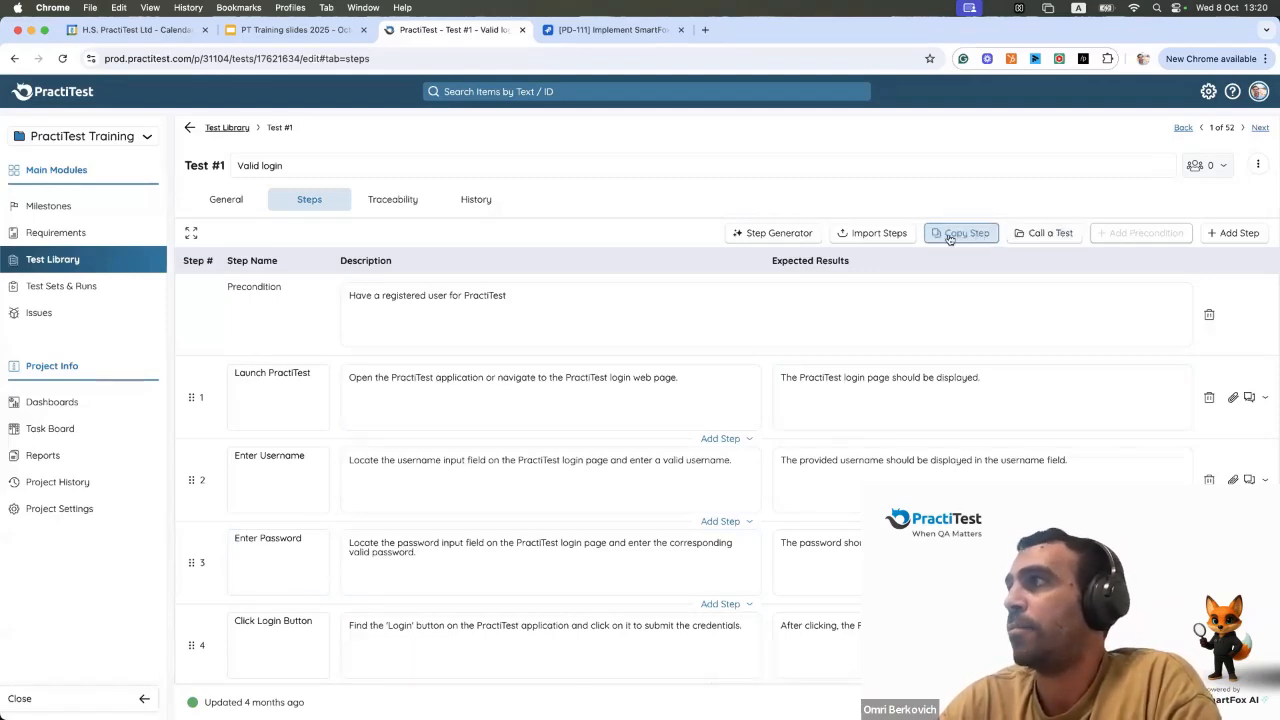
pyautogui.click(772, 232)
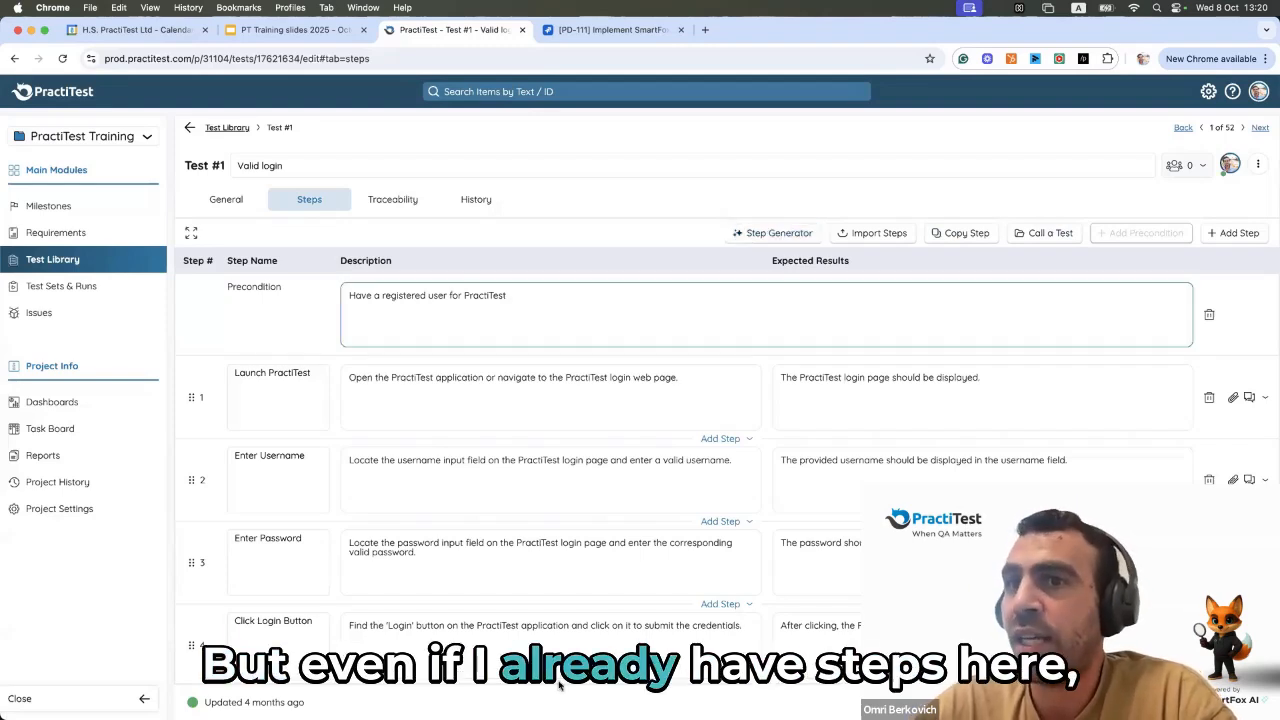
pyautogui.click(773, 237)
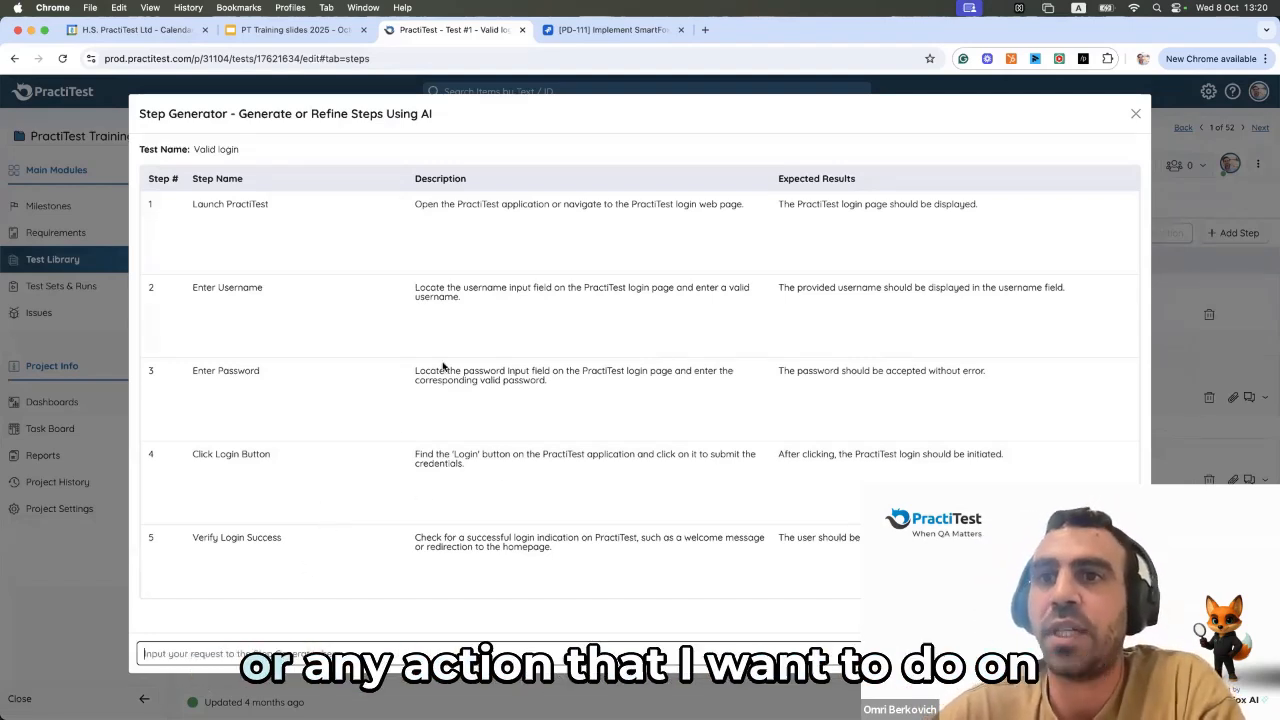
pyautogui.scroll(-1, 520, 490)
pyautogui.scroll(-10, 520, 490)
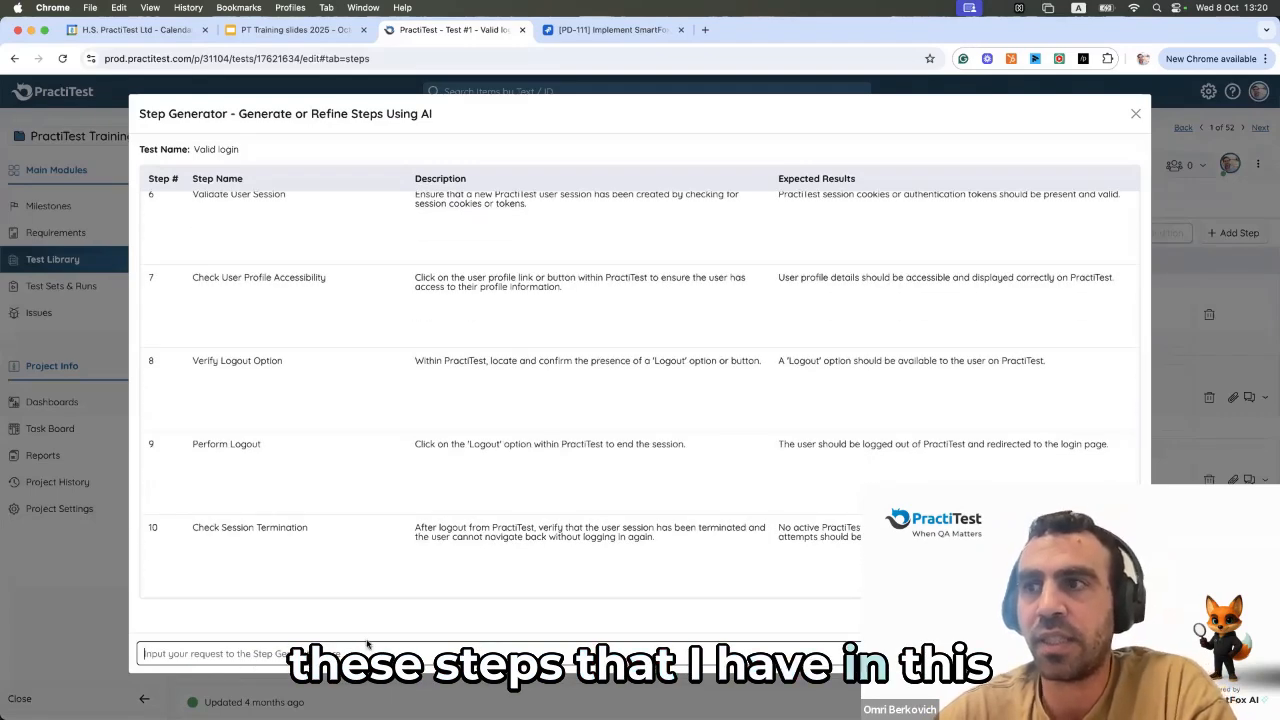
pyautogui.click(1136, 112)
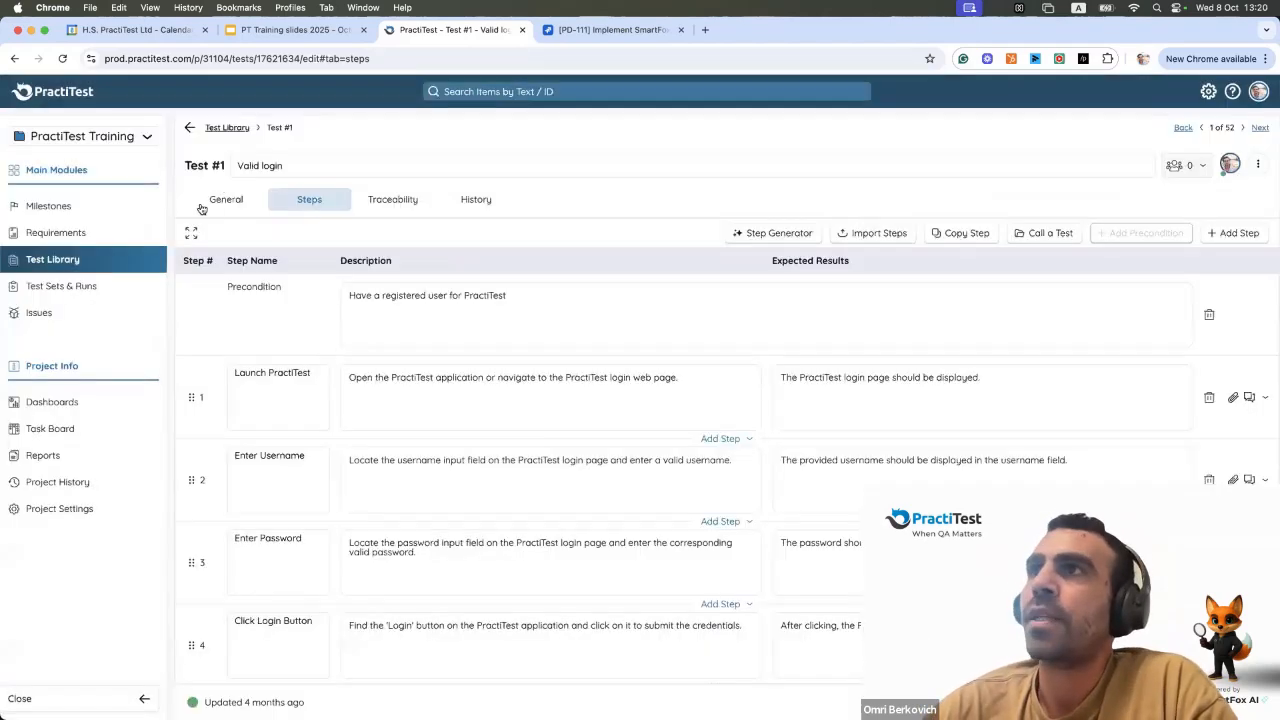
# - Leave the Valid login test for the Test Library list, and switch to Jira to review story PD-111 and its PractiTest Integration section
pyautogui.click(222, 201)
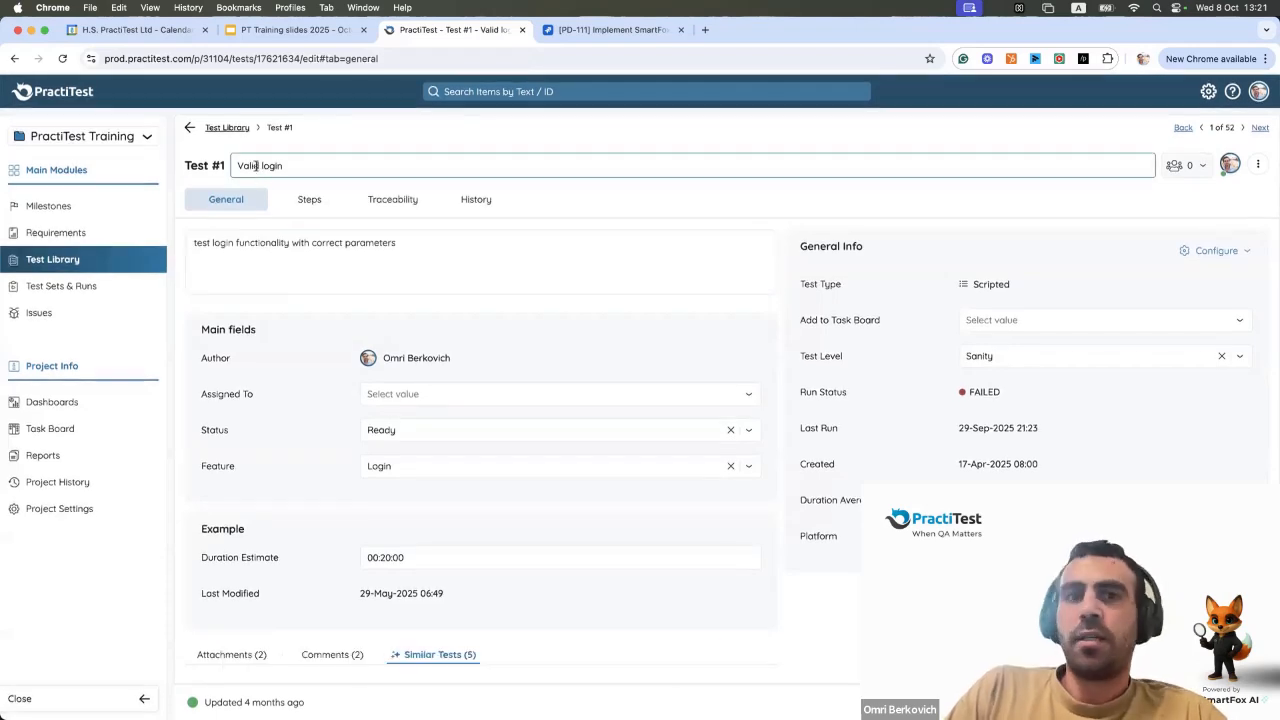
pyautogui.click(93, 263)
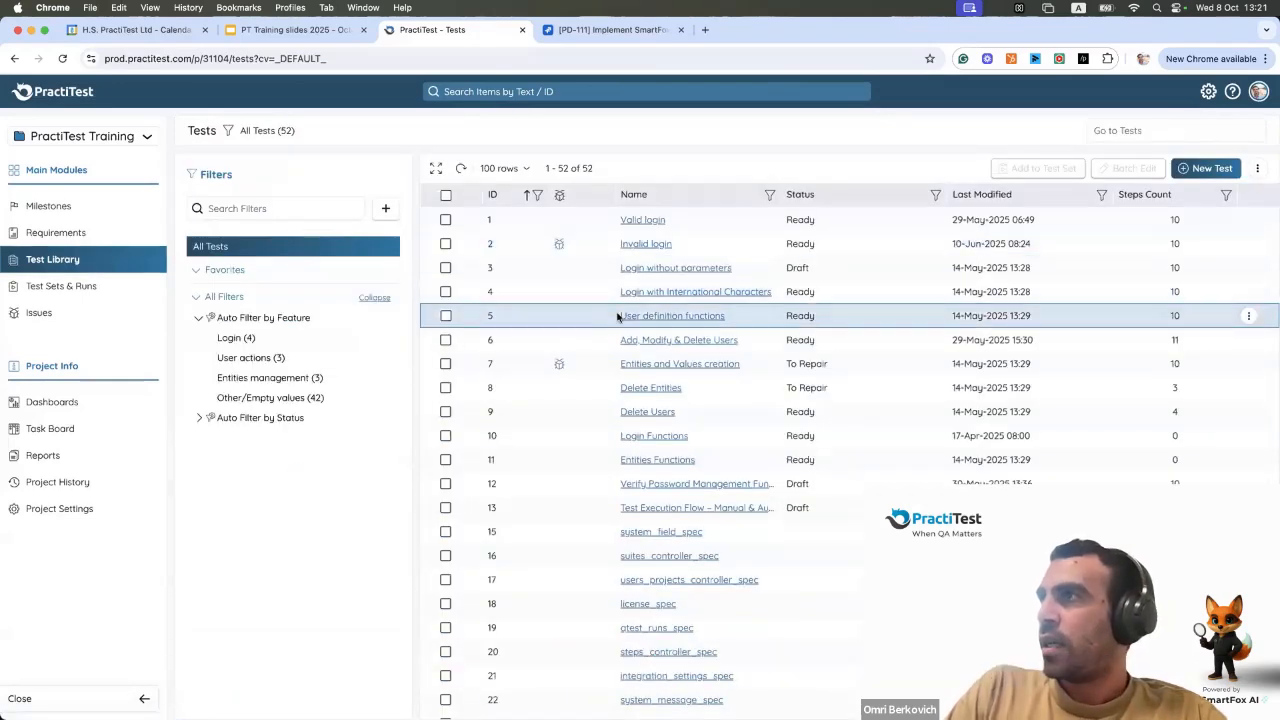
pyautogui.click(597, 32)
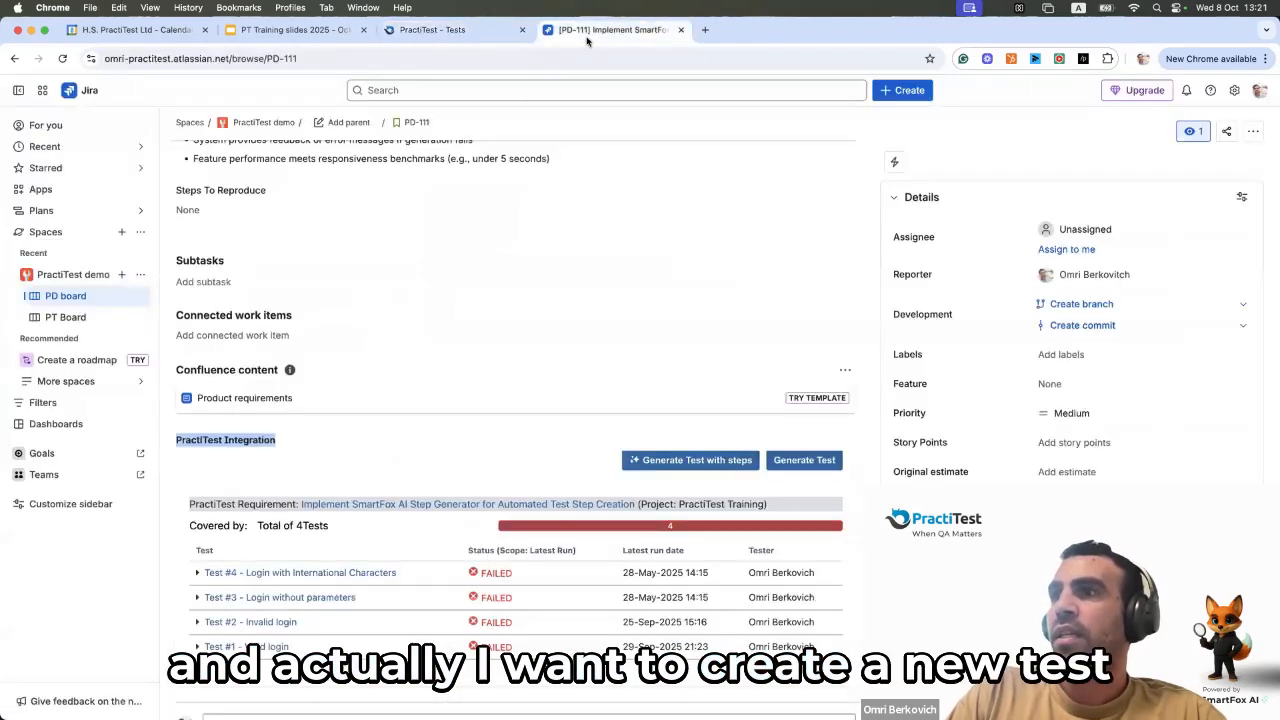
pyautogui.scroll(5, 451, 272)
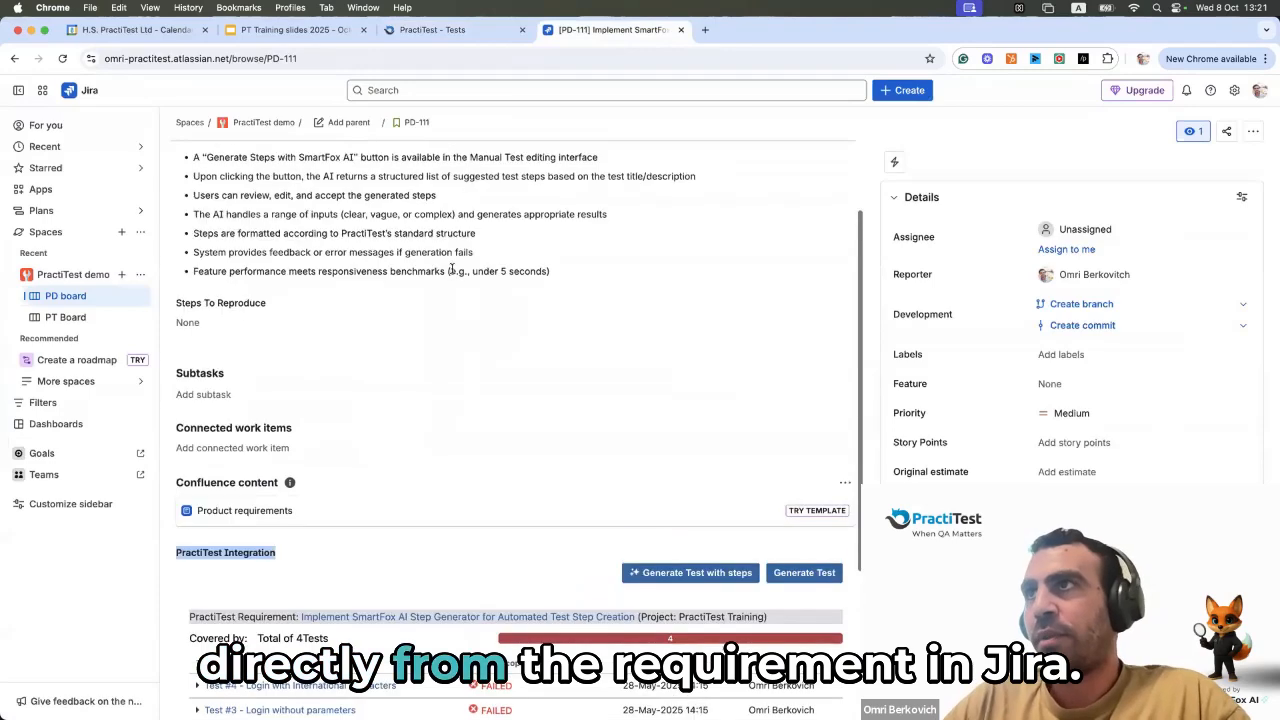
pyautogui.scroll(1, 453, 268)
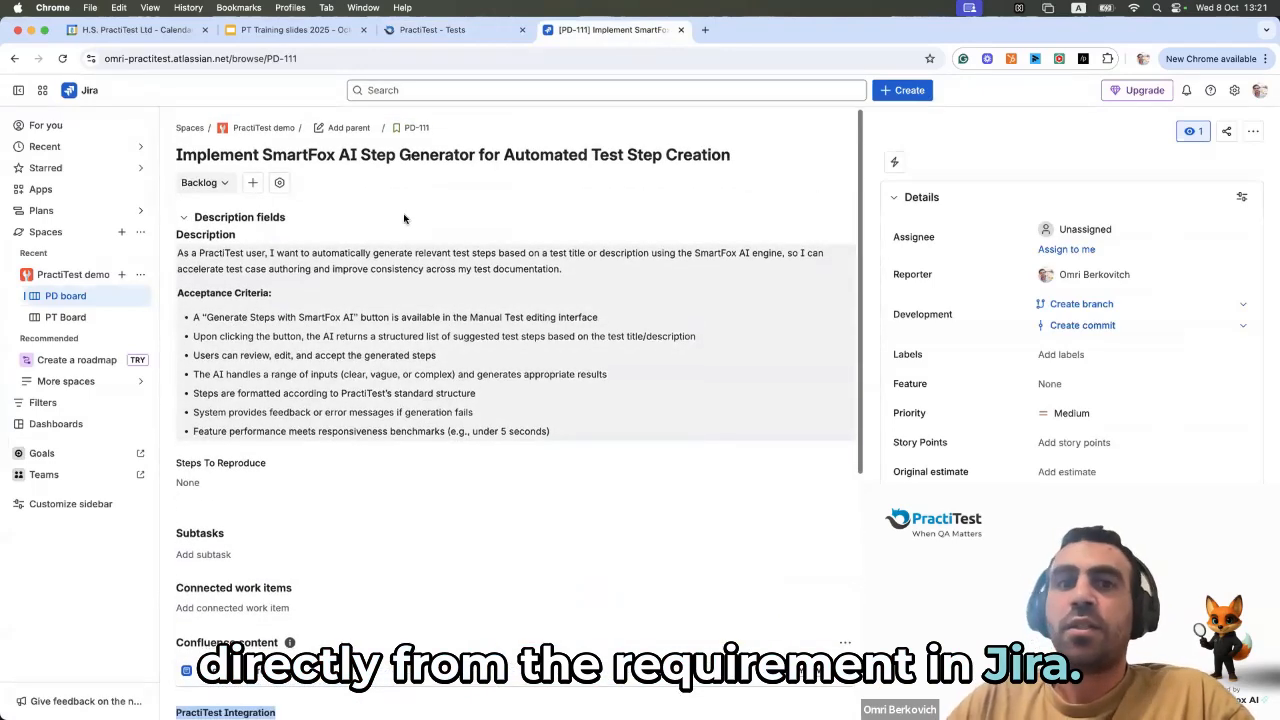
pyautogui.scroll(-5, 729, 507)
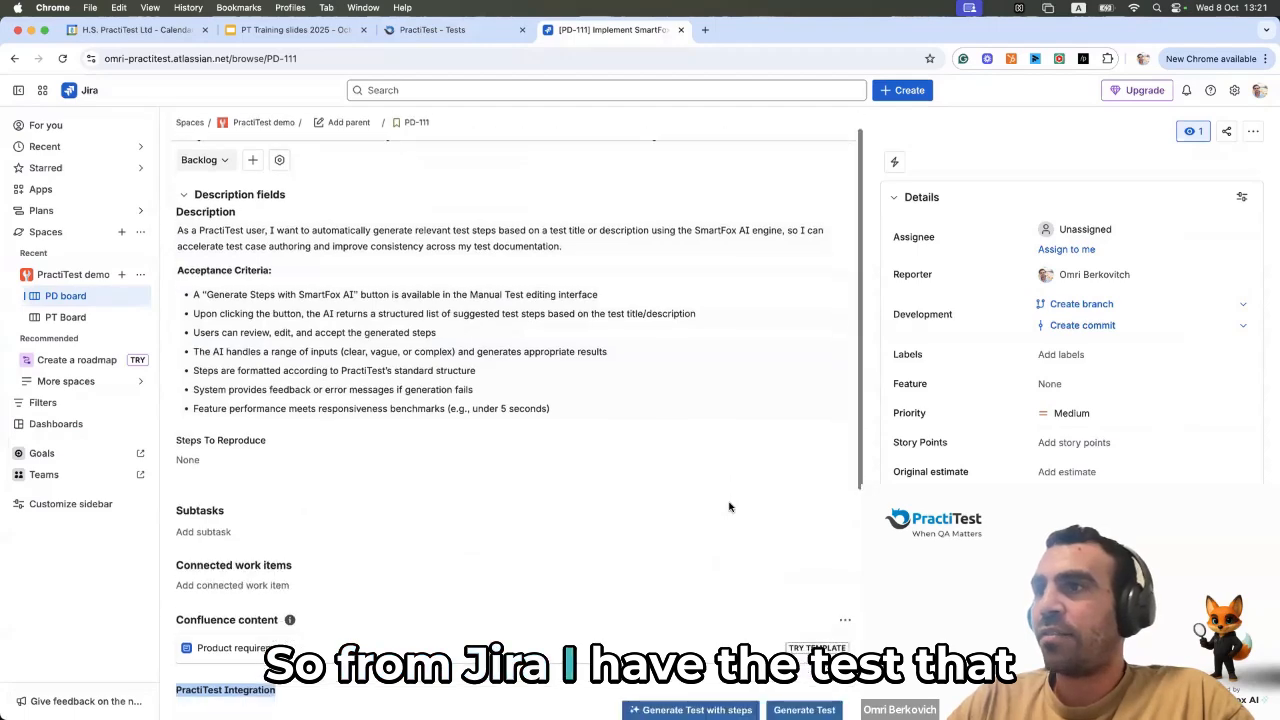
pyautogui.scroll(-4, 729, 507)
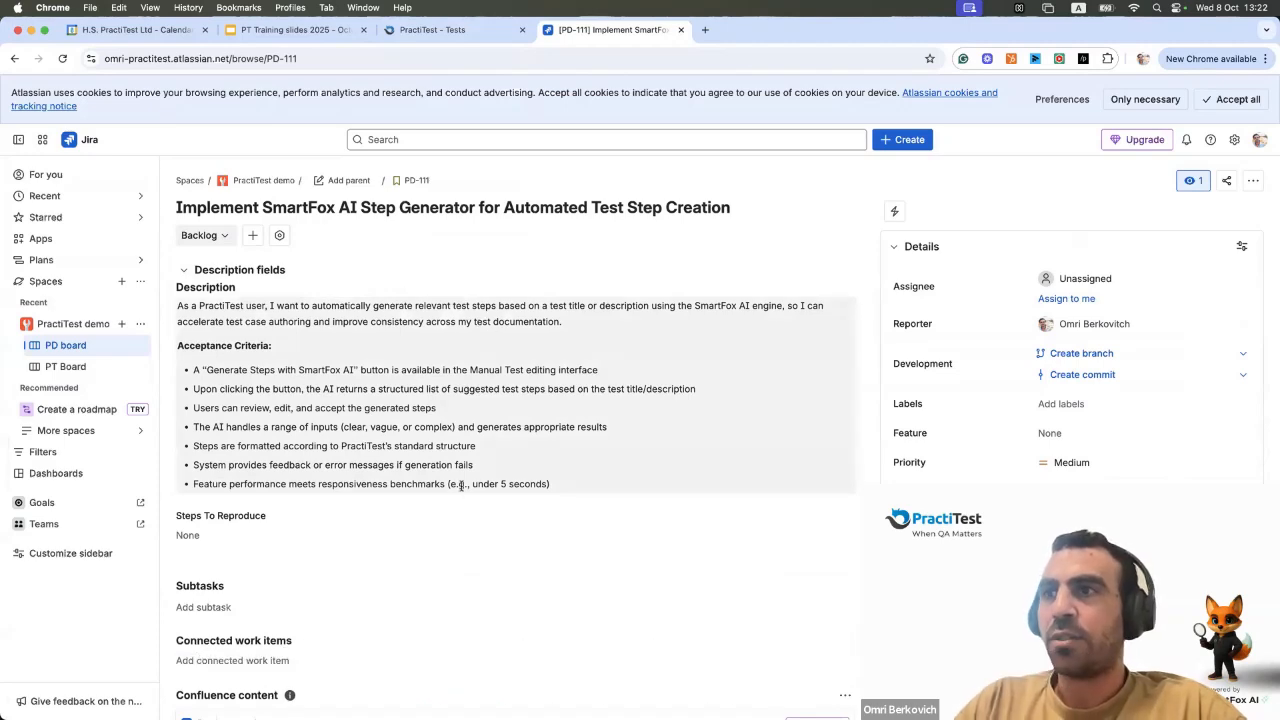
pyautogui.scroll(-3, 461, 489)
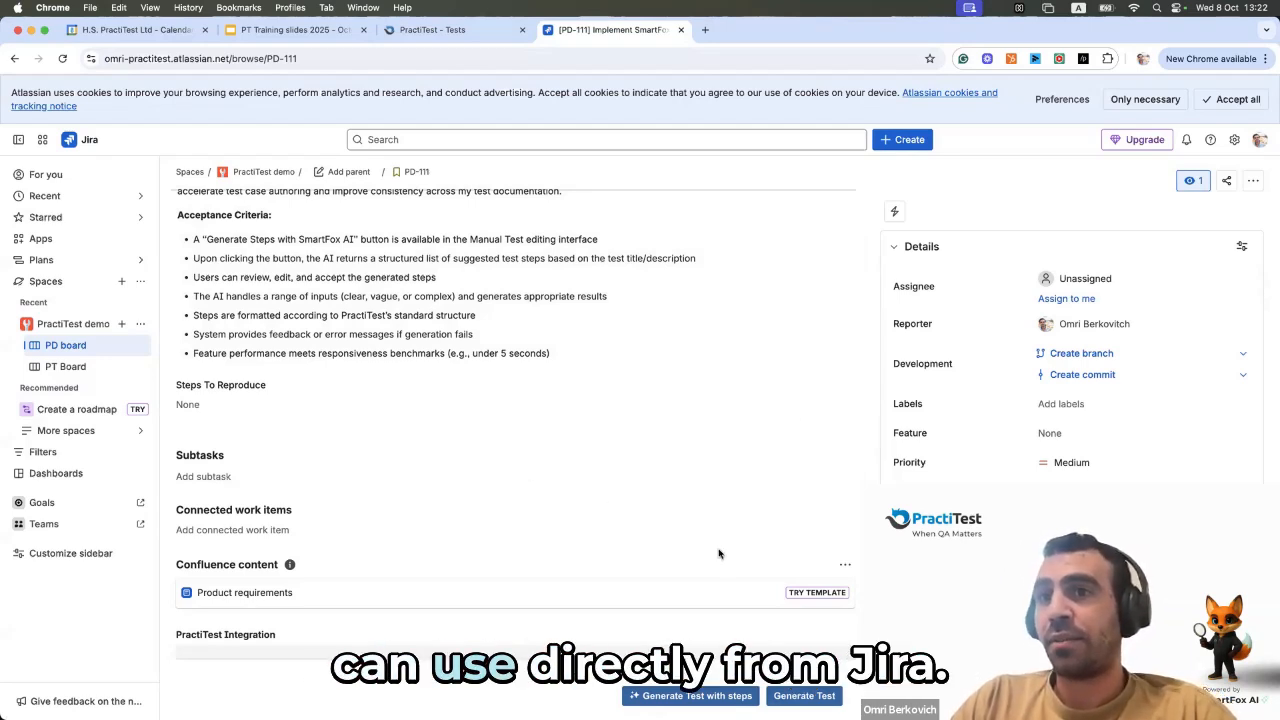
pyautogui.scroll(-2, 655, 610)
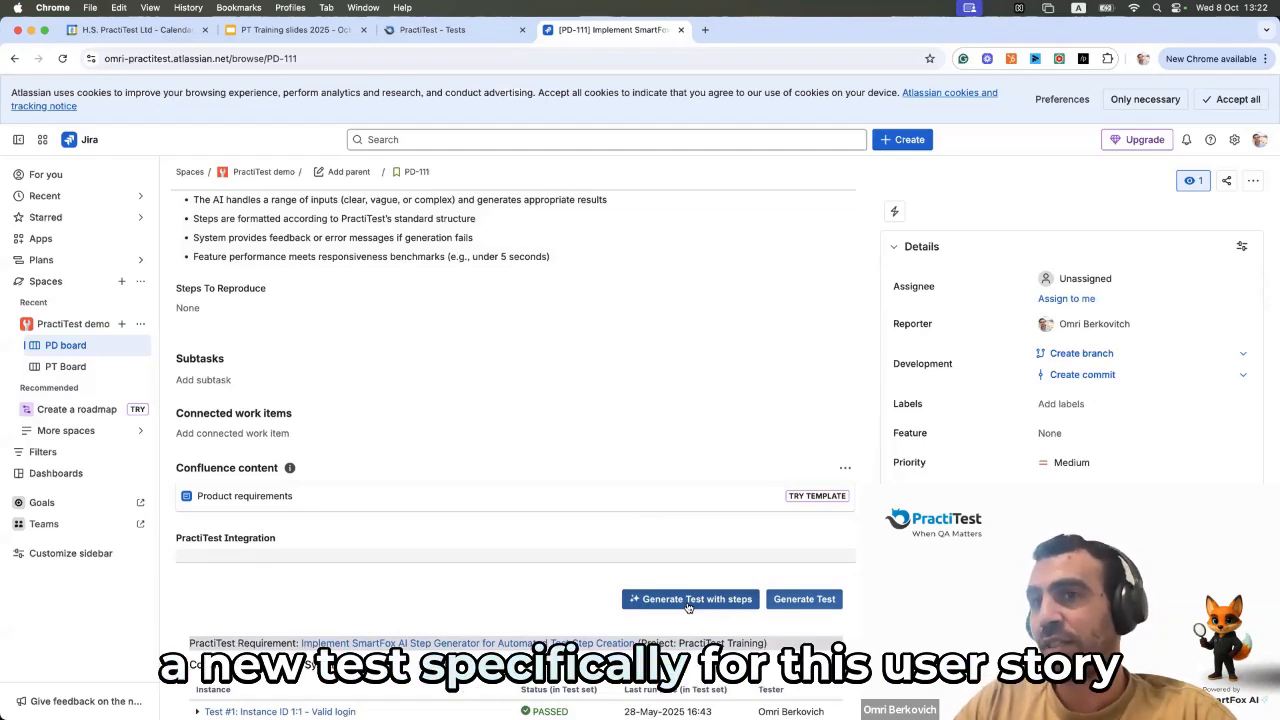
# - Try to generate a test with steps from the PD-111 story in the PractiTest Training project
pyautogui.click(681, 600)
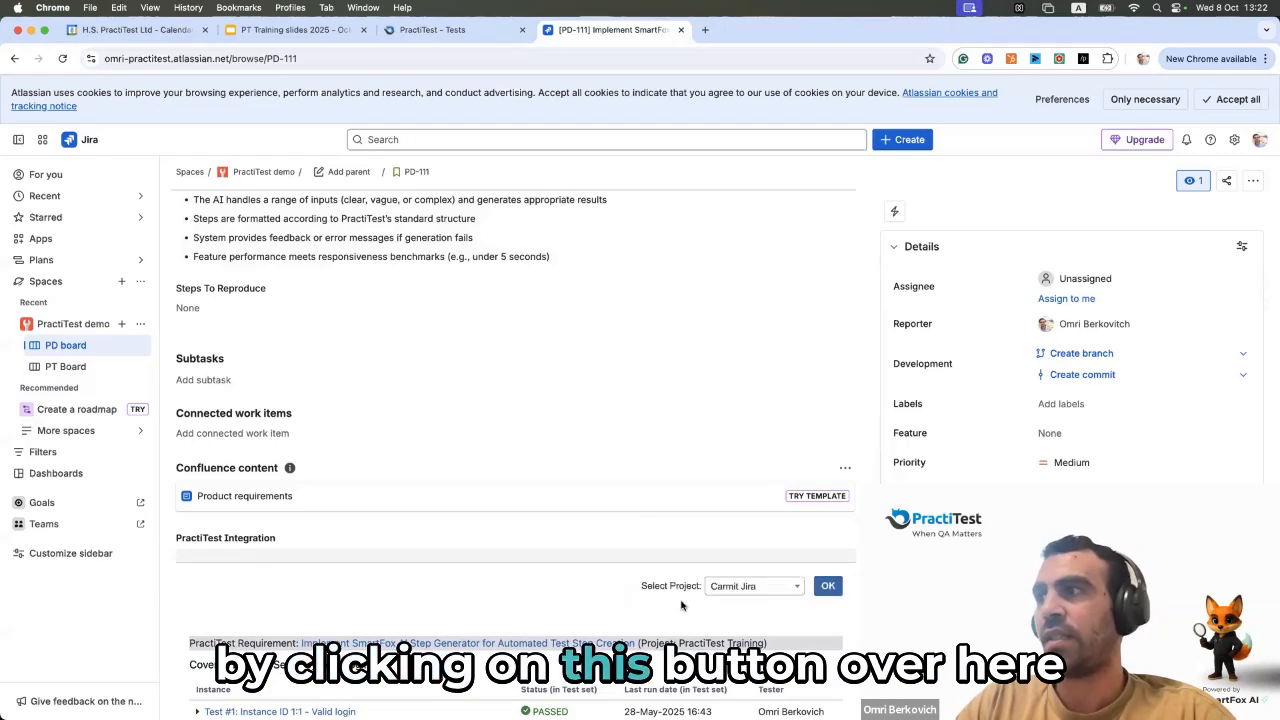
pyautogui.click(731, 586)
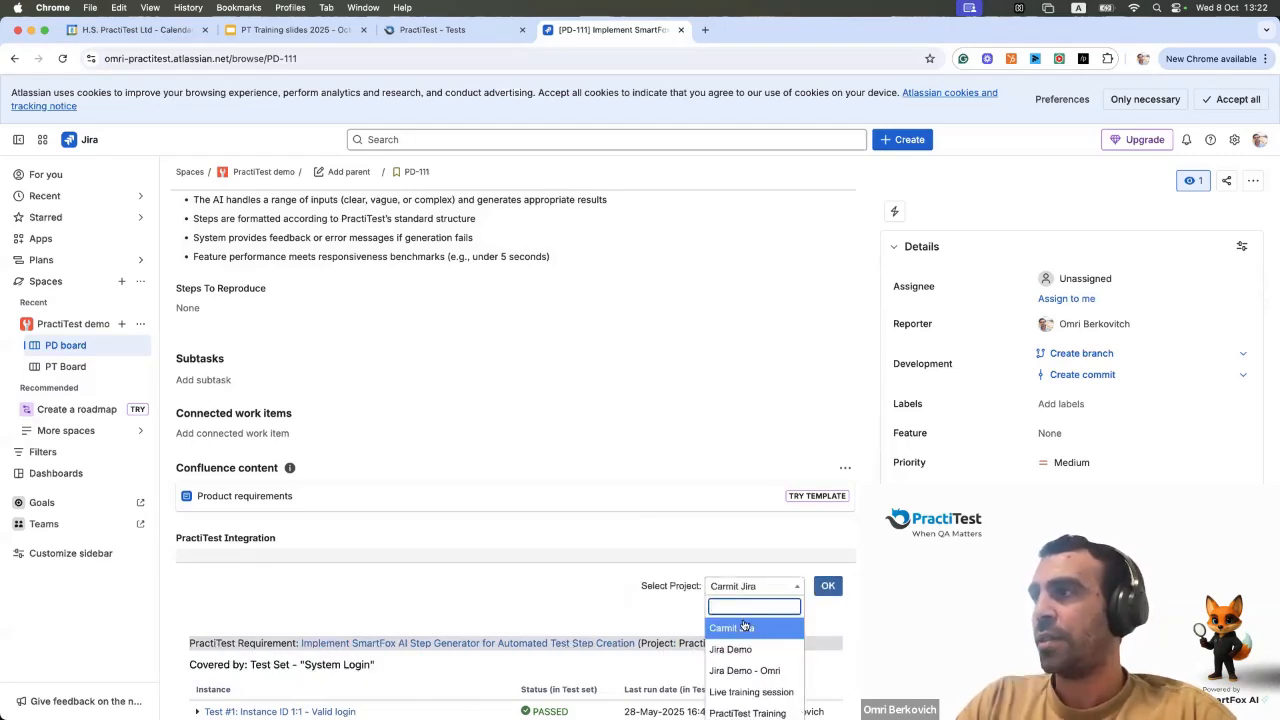
pyautogui.write('pra')
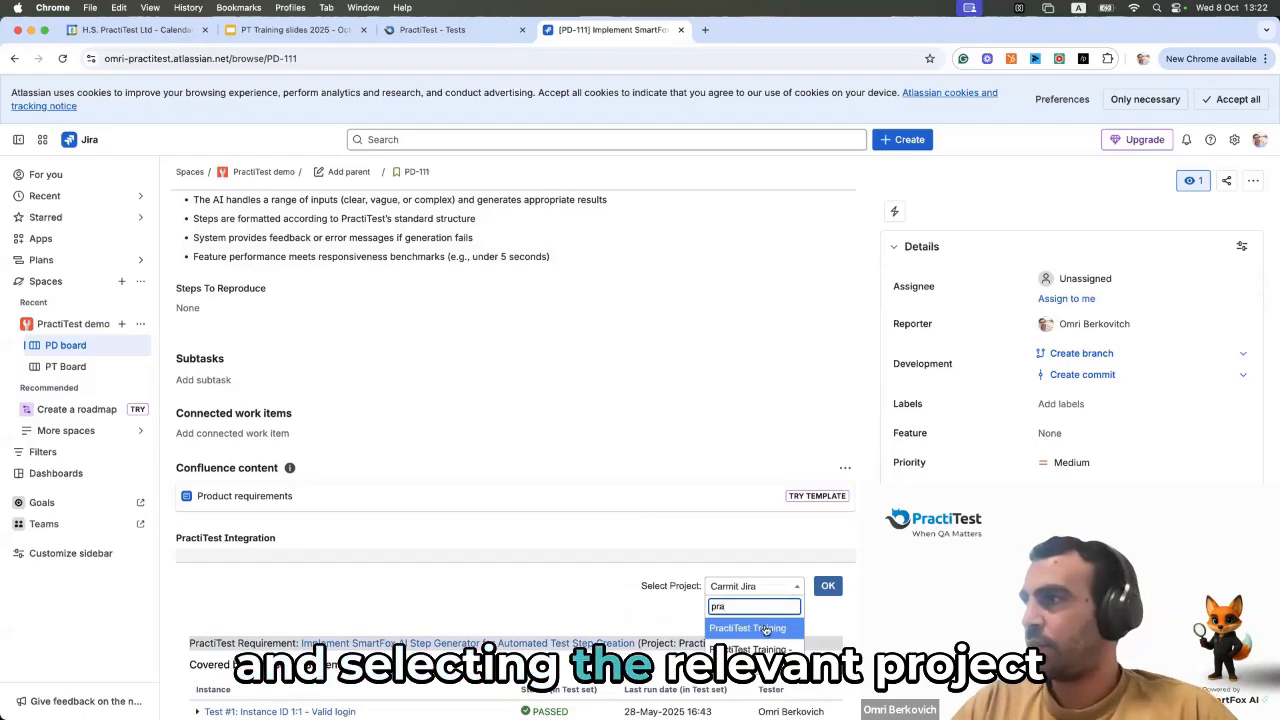
pyautogui.click(762, 628)
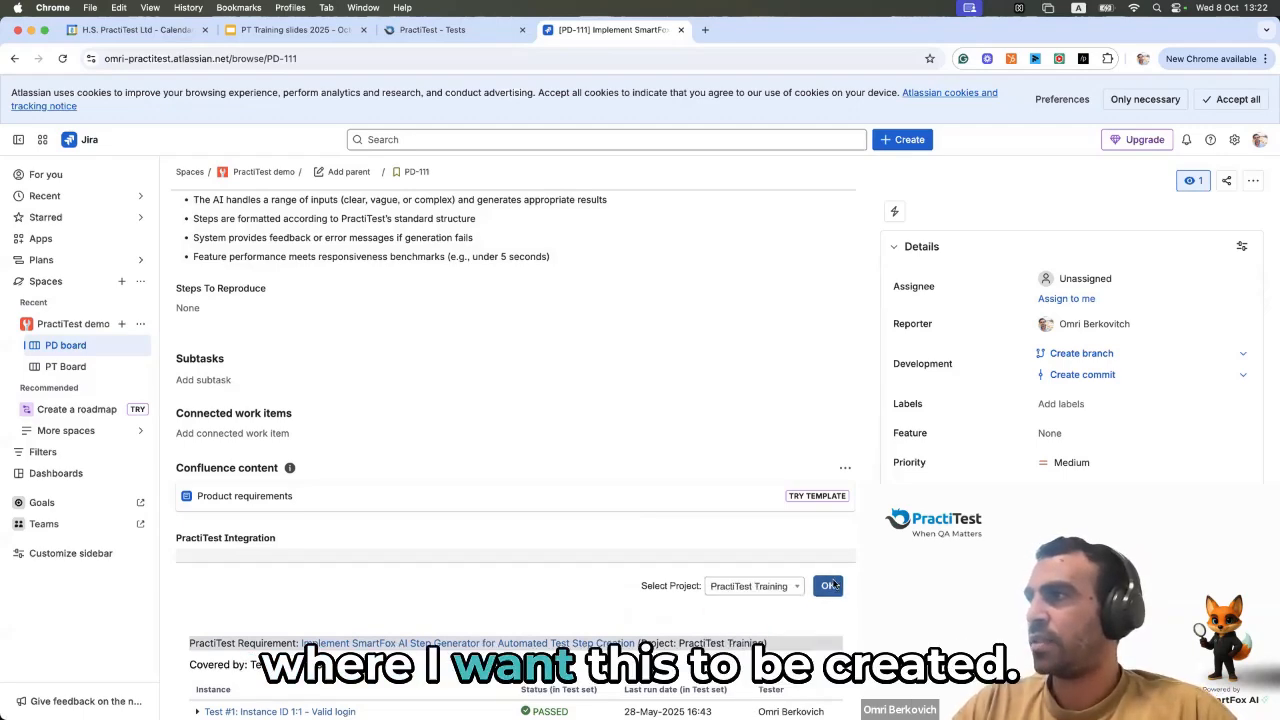
pyautogui.click(829, 586)
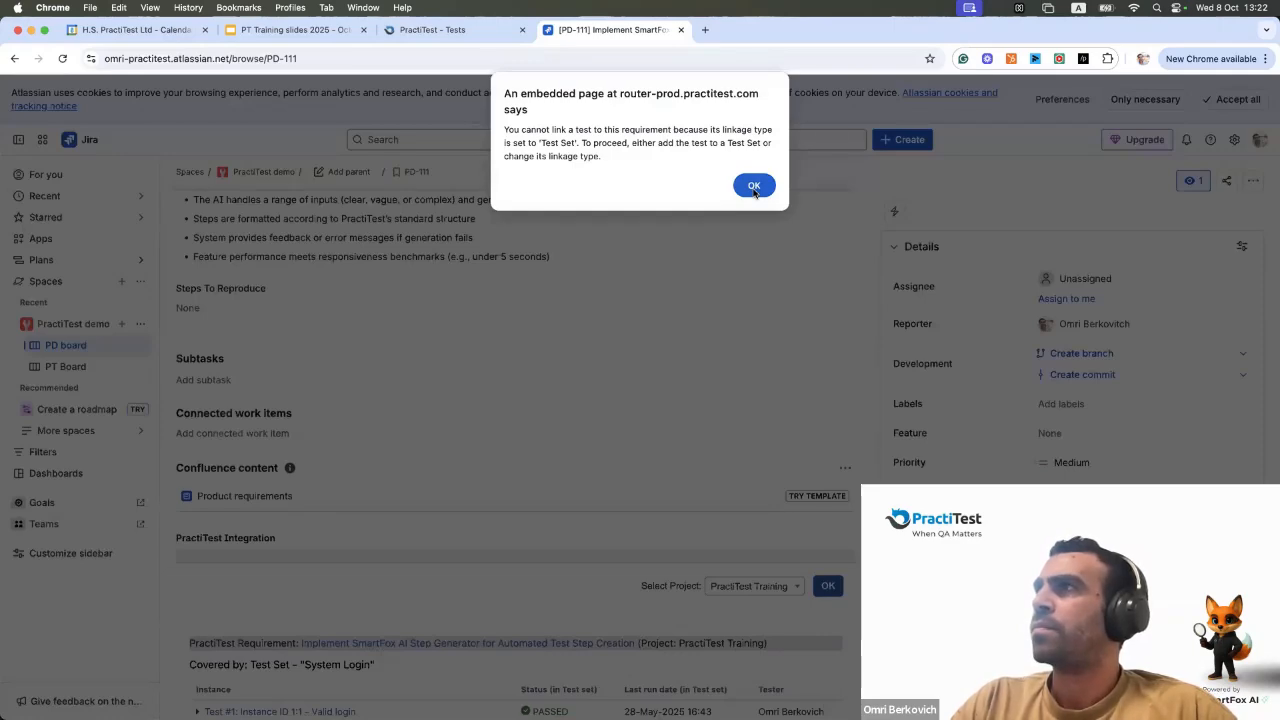
pyautogui.press('Return')
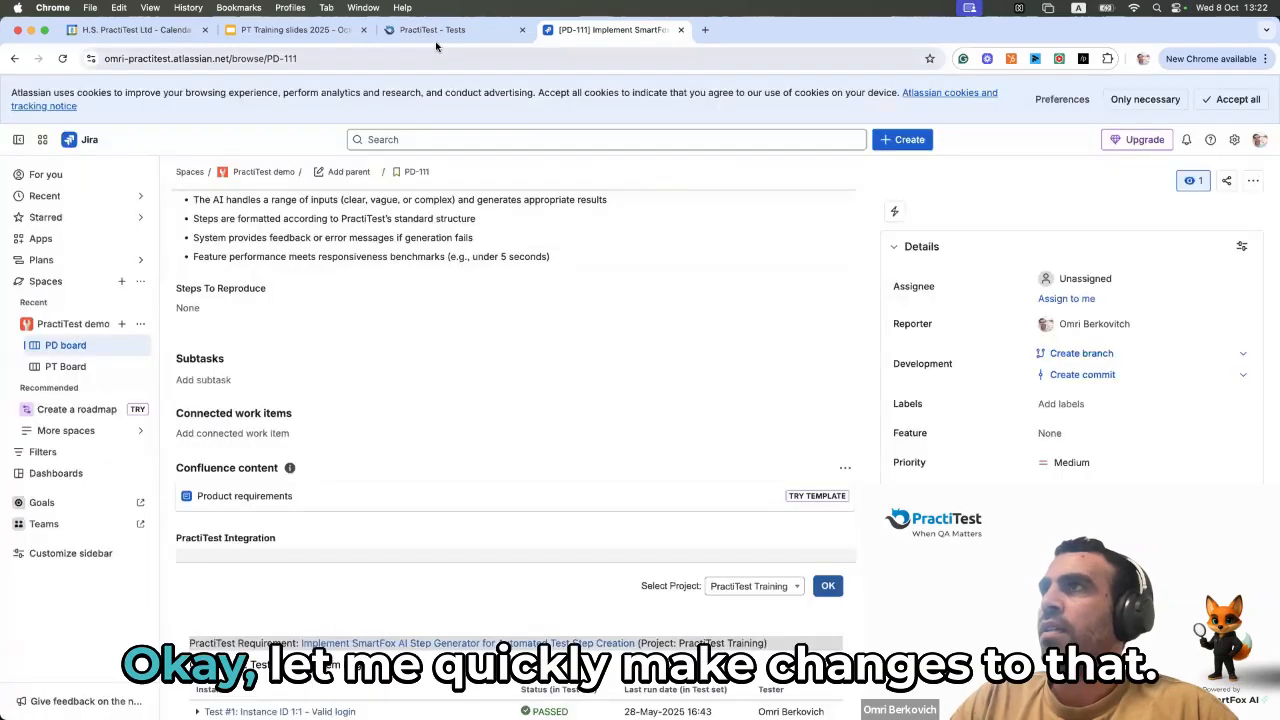
# - Switch to PractiTest and permanently delete requirement PD-111 from the requirements list, confirming with "delete"
pyautogui.click(432, 29)
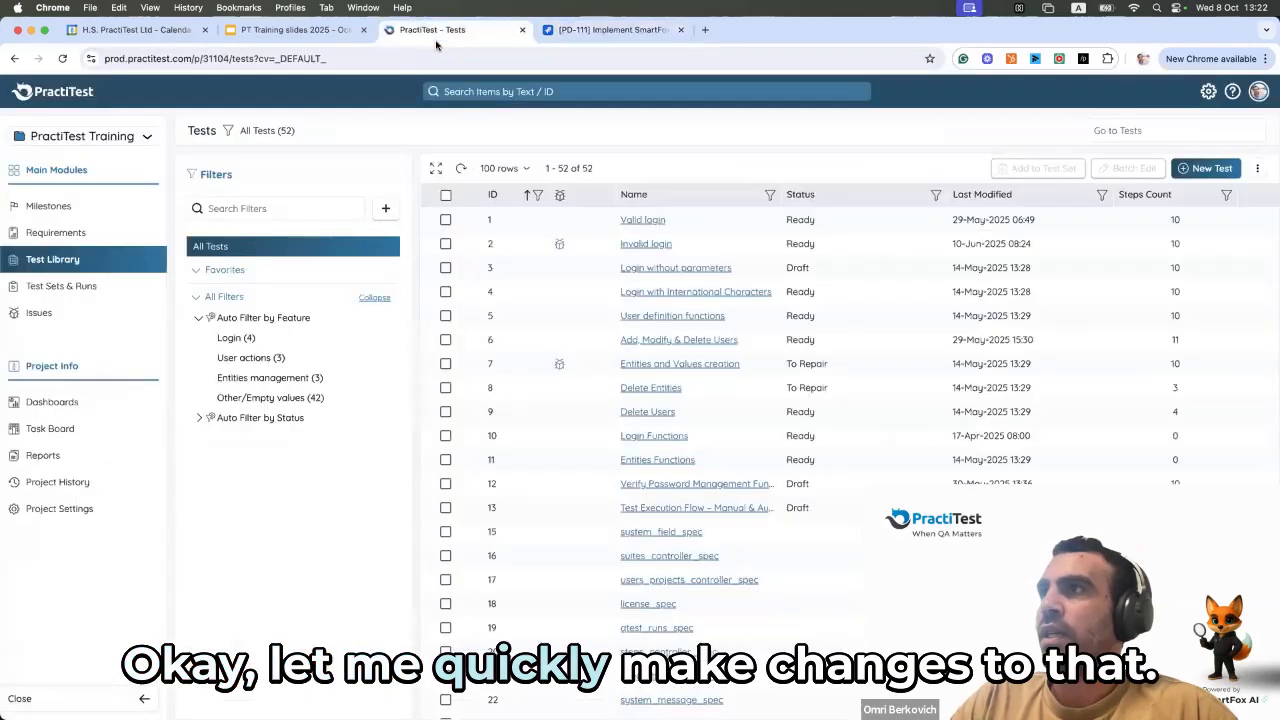
pyautogui.click(86, 235)
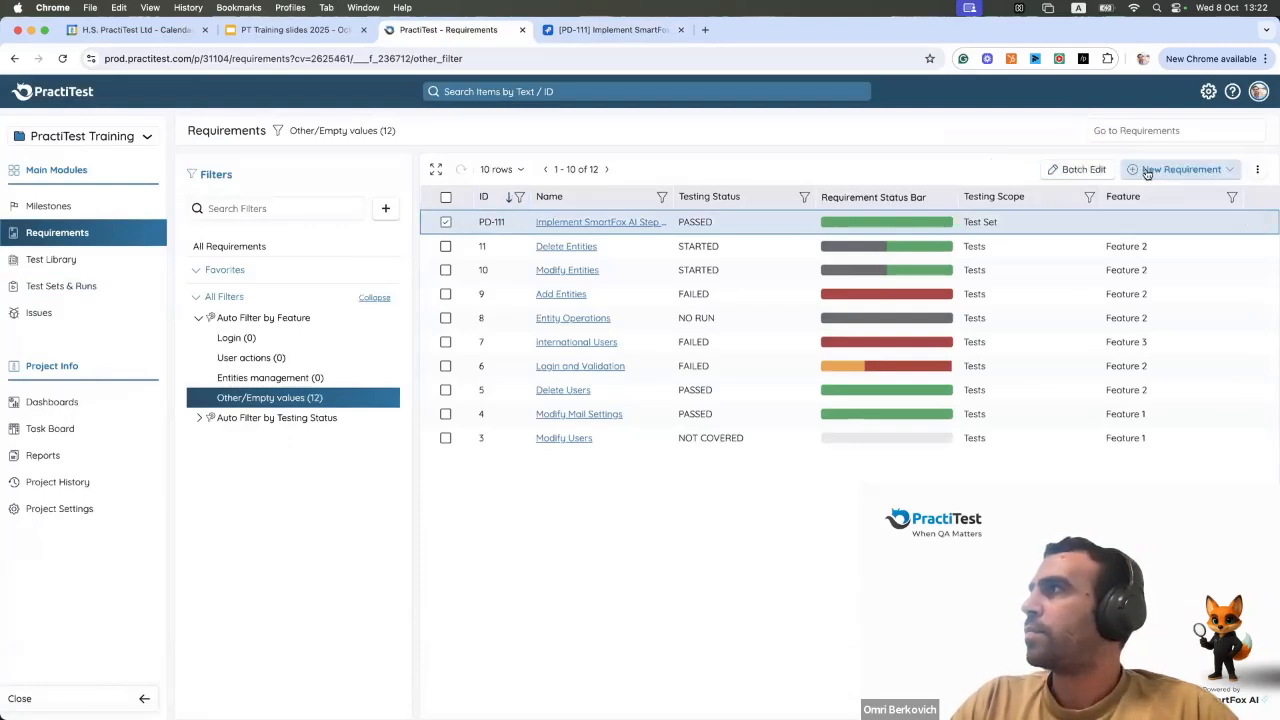
pyautogui.click(1258, 171)
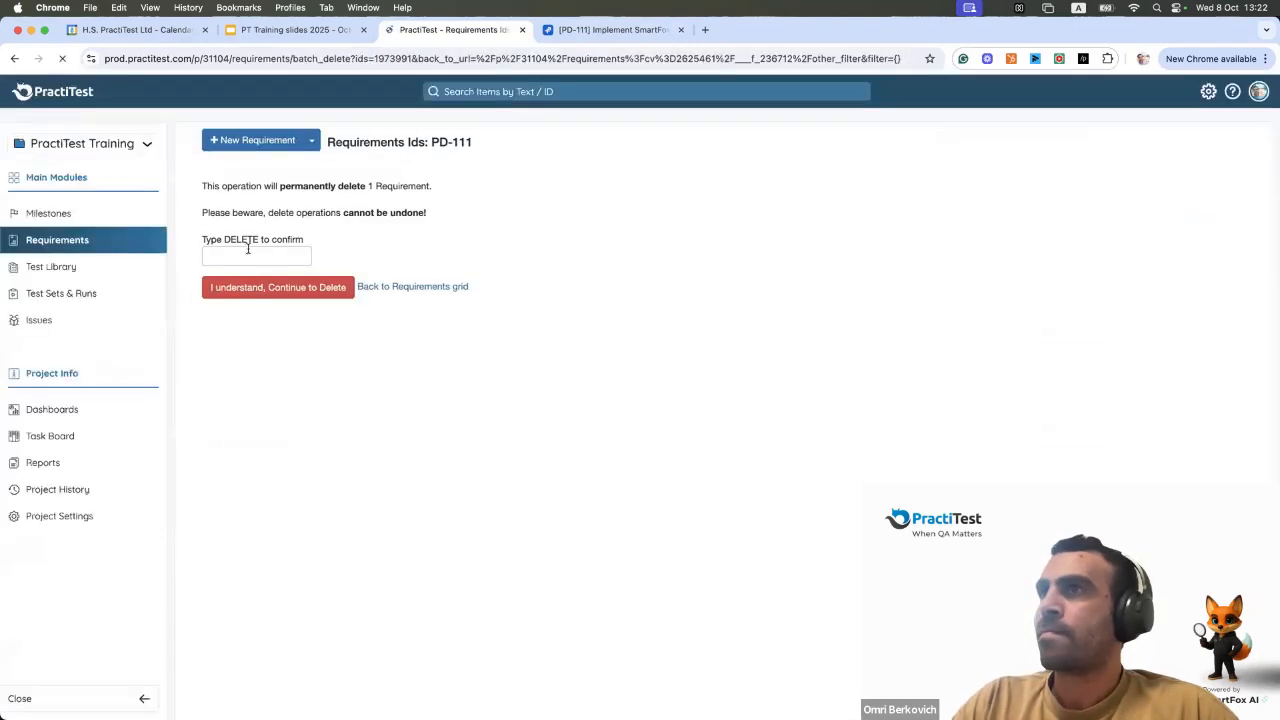
pyautogui.click(250, 265)
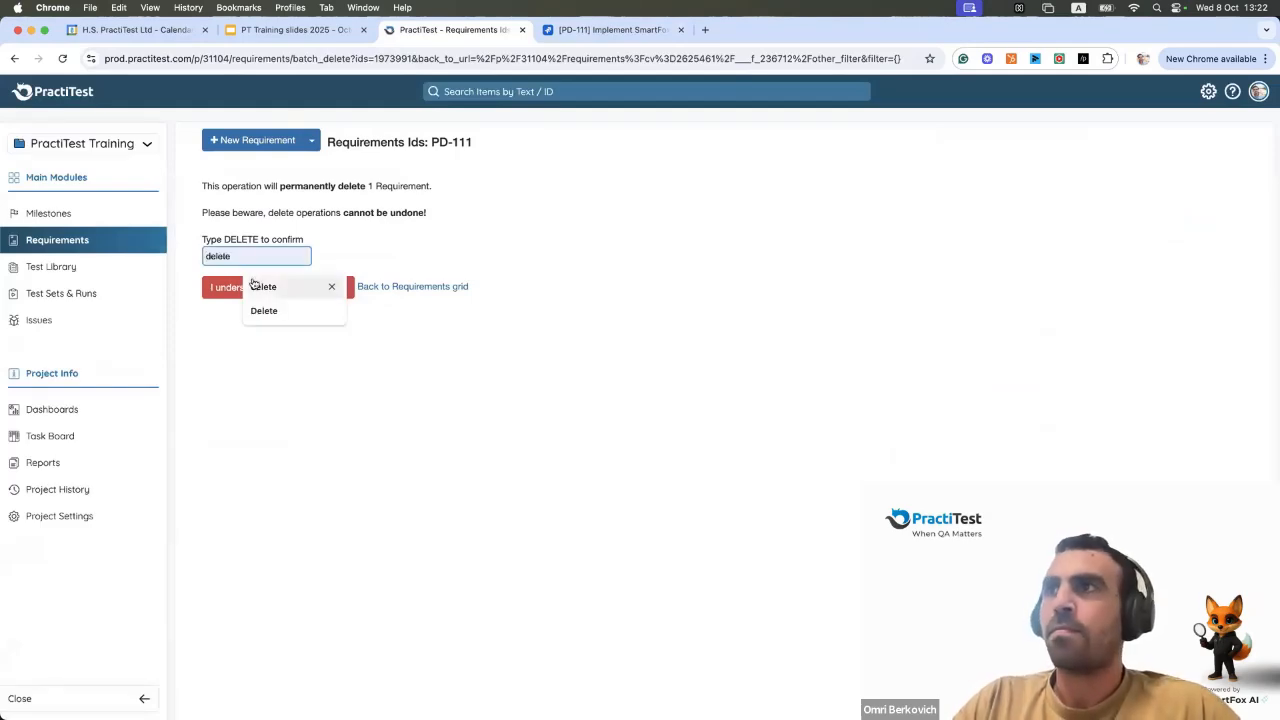
pyautogui.click(255, 286)
pyautogui.click(247, 292)
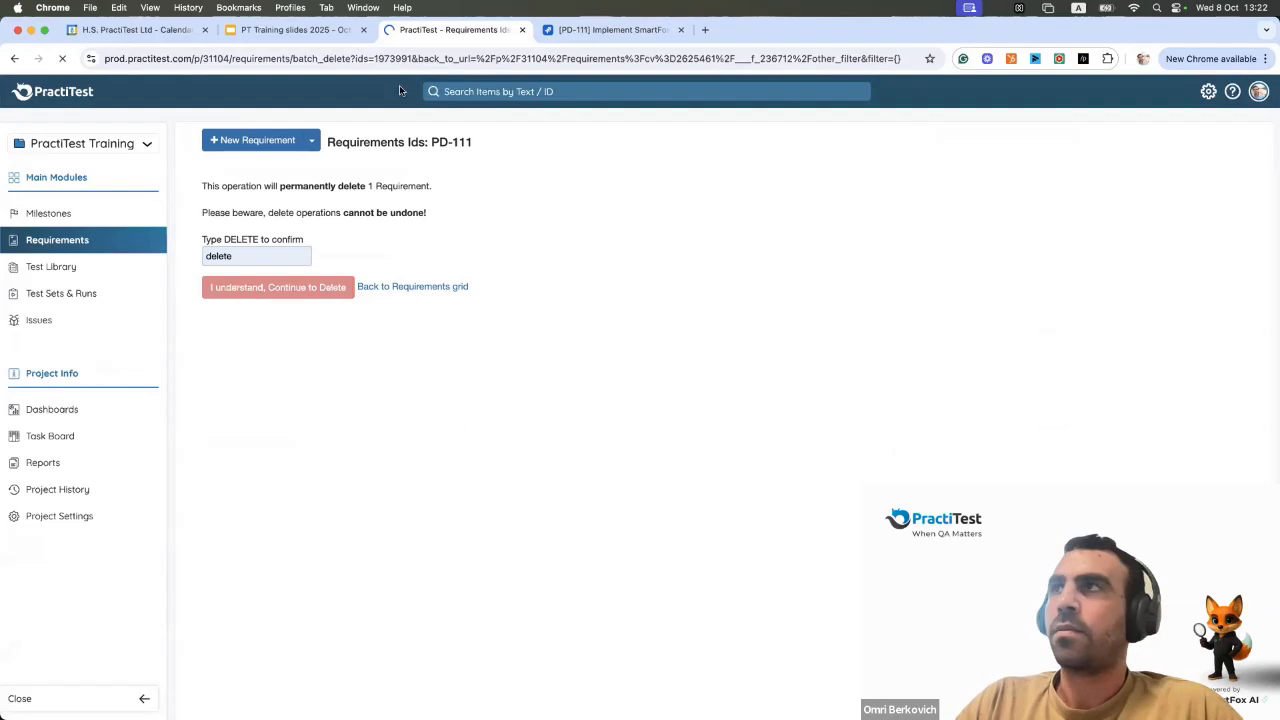
# - Return to Jira and retry generating the PD-111 test with steps in PractiTest Training, reloading and closing the new test page
pyautogui.click(566, 30)
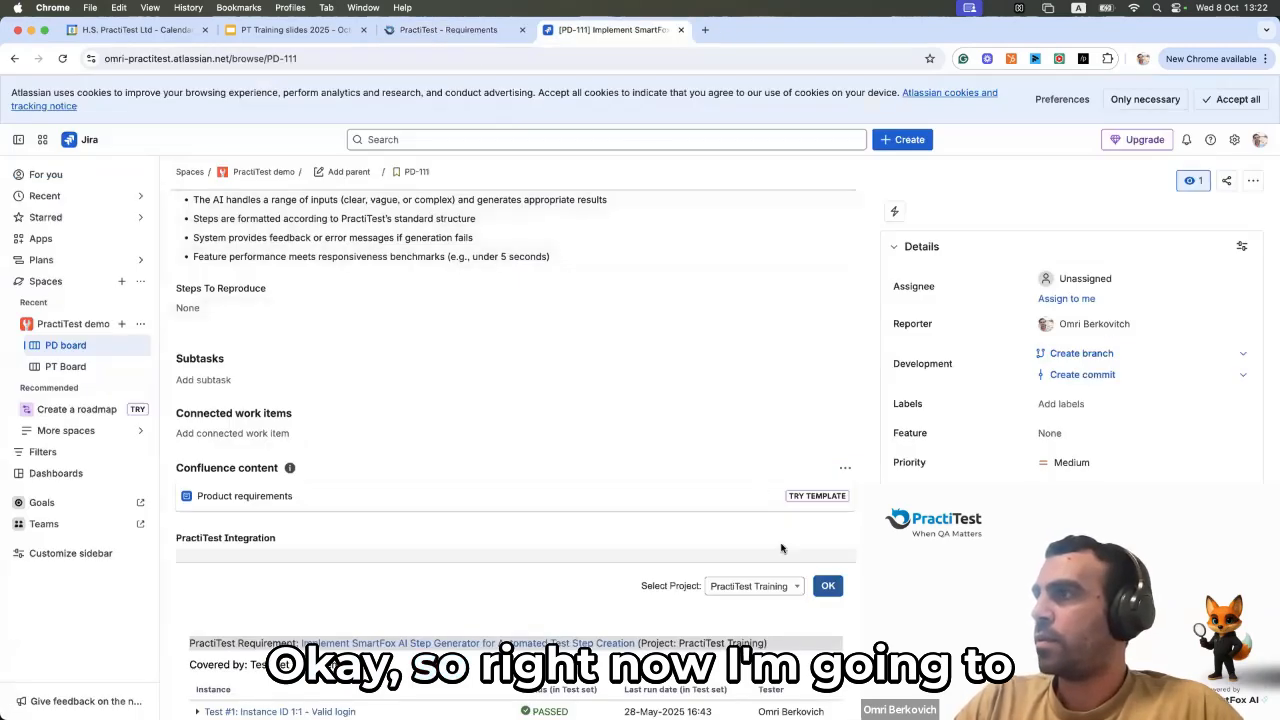
pyautogui.click(826, 587)
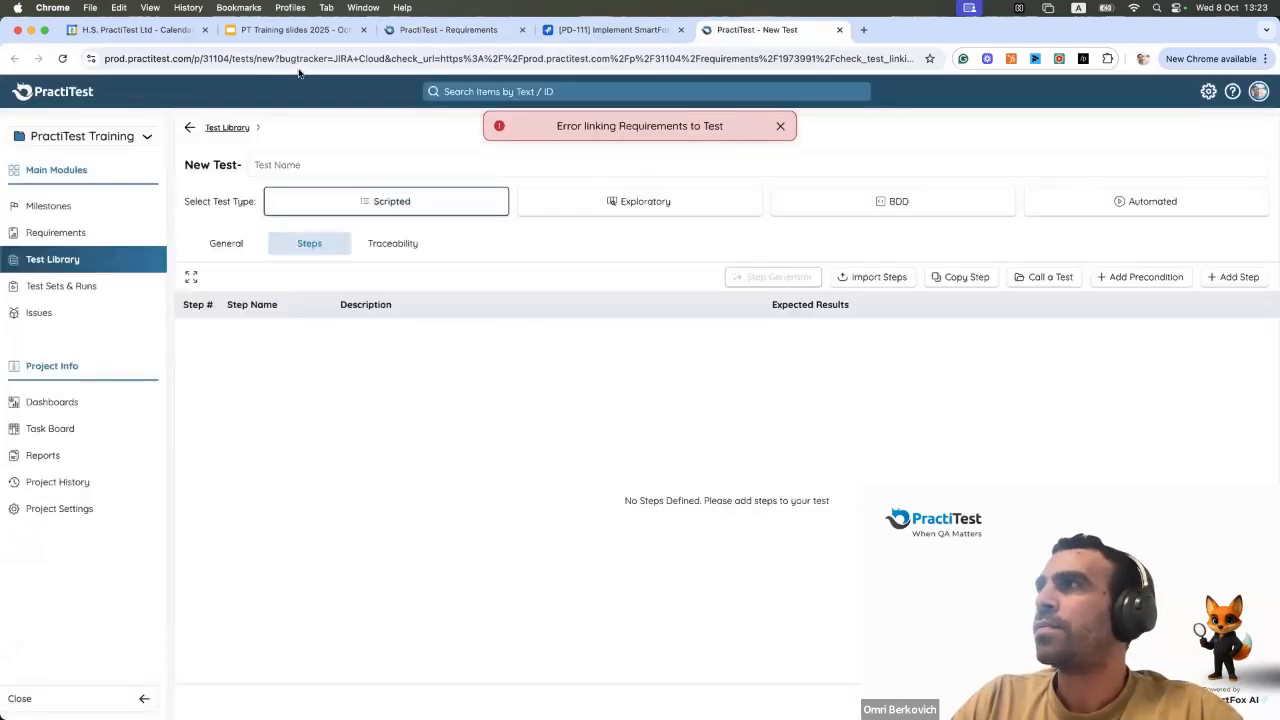
pyautogui.click(61, 60)
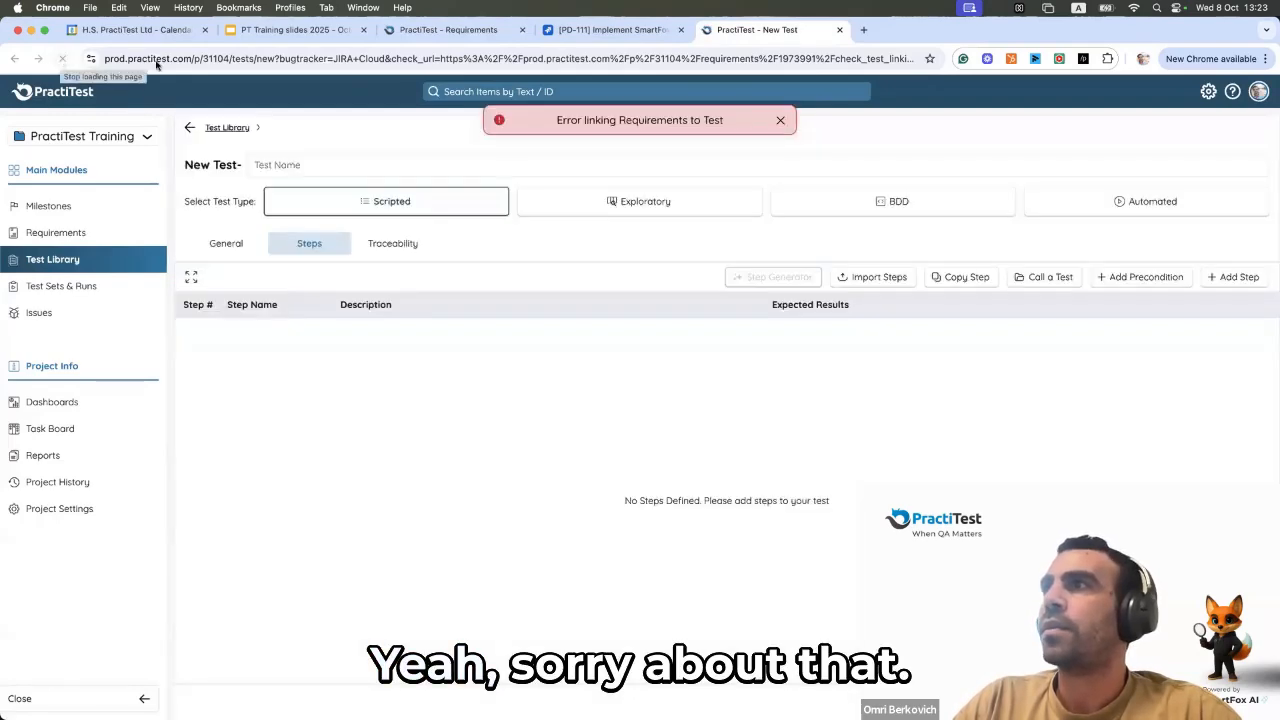
pyautogui.click(839, 29)
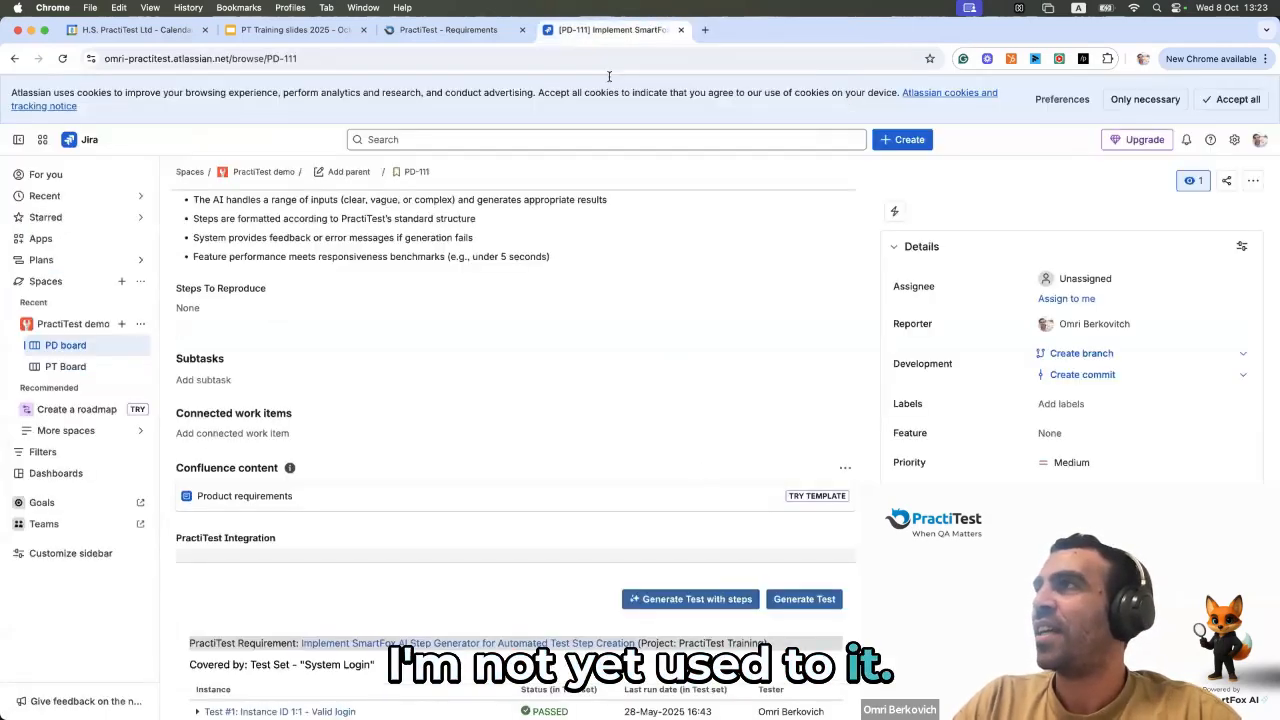
# - Switch to PractiTest and import the Jira ticket pd-111 into the requirements by its Jira key
pyautogui.click(436, 30)
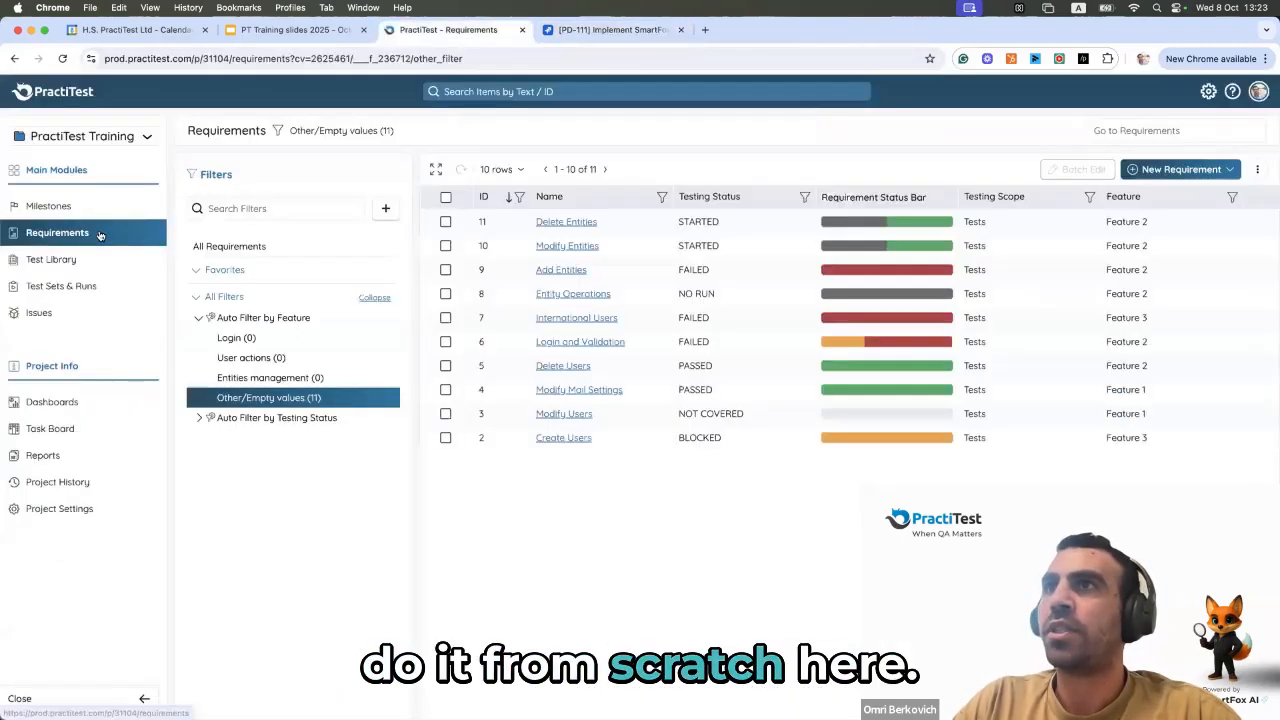
pyautogui.click(123, 240)
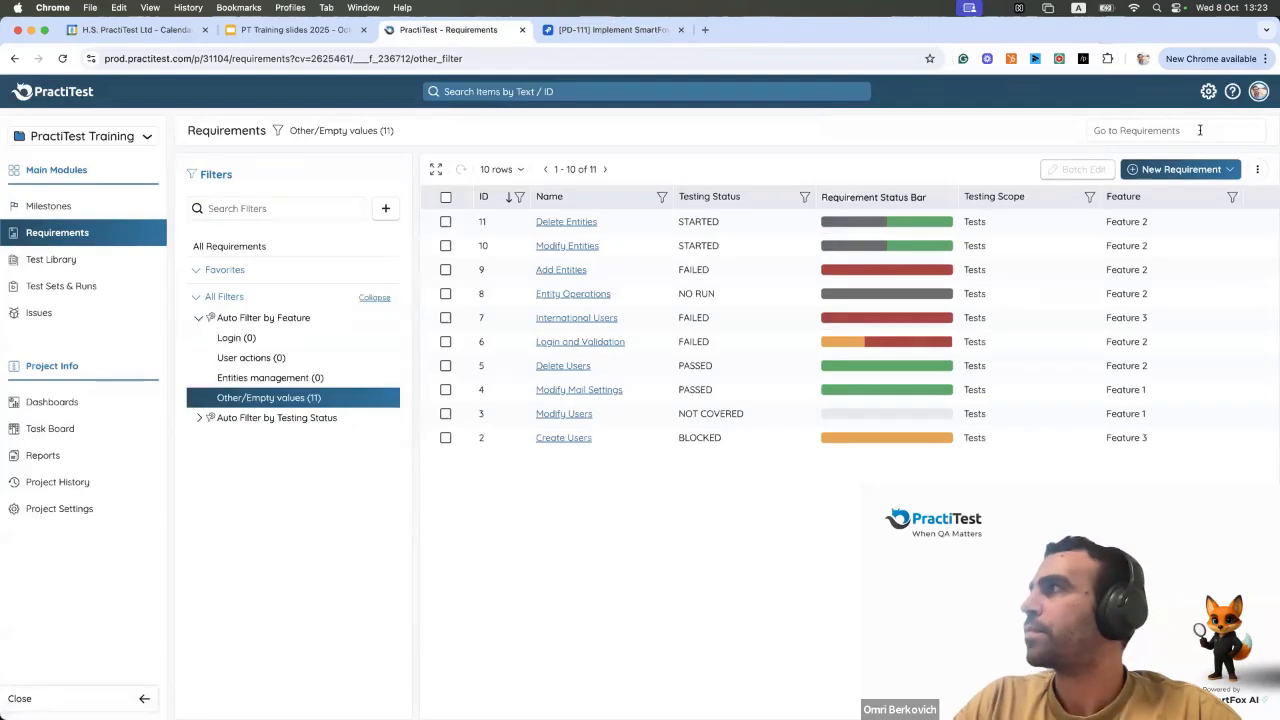
pyautogui.moveTo(1178, 170)
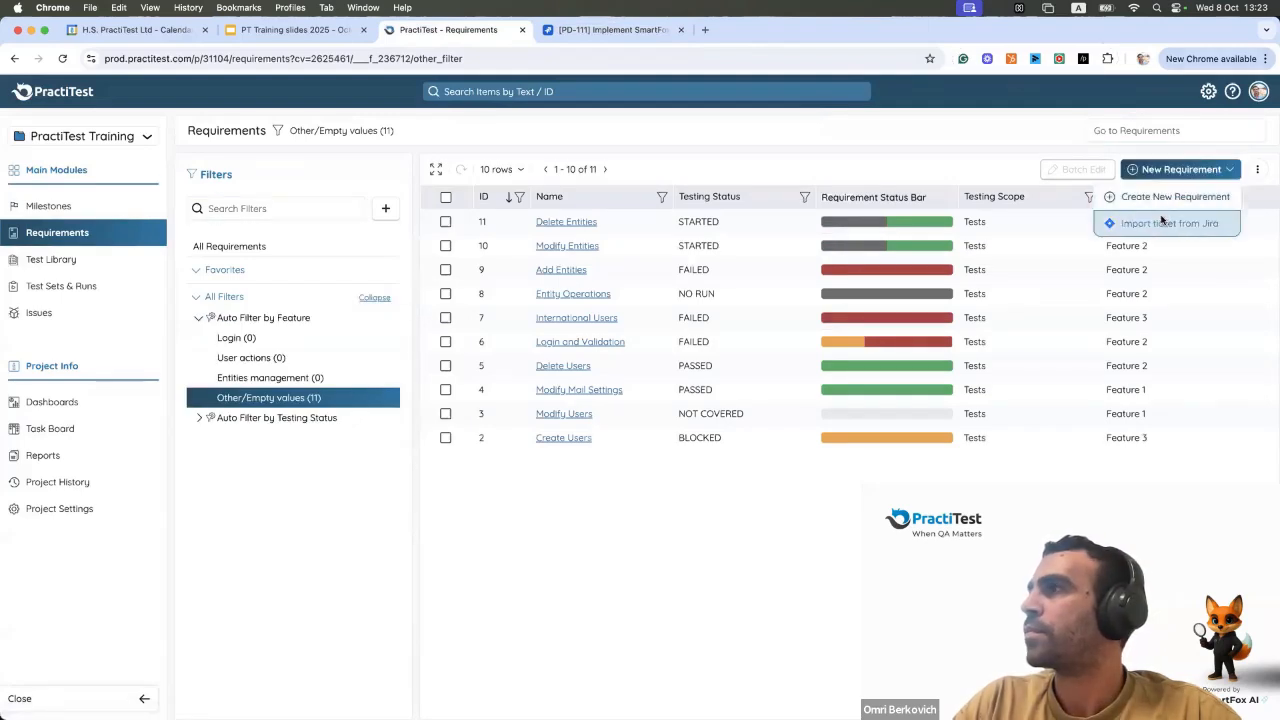
pyautogui.click(1163, 222)
pyautogui.click(646, 212)
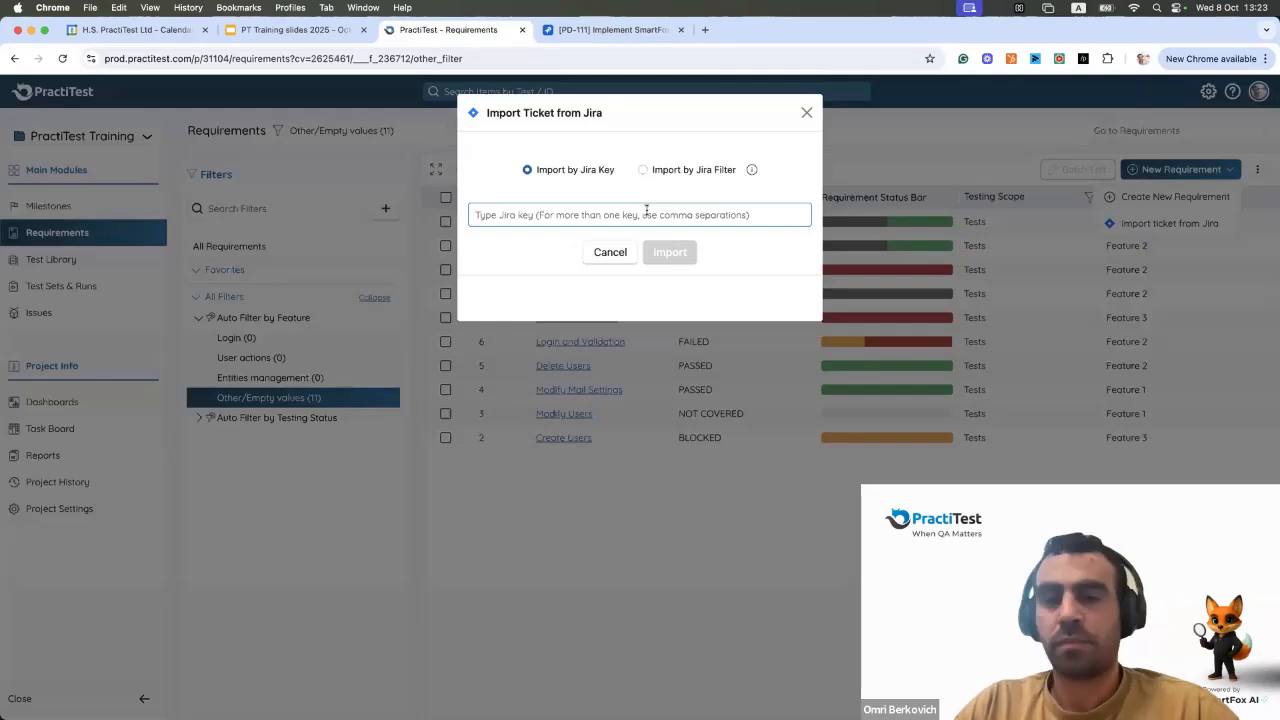
pyautogui.write('pd-111')
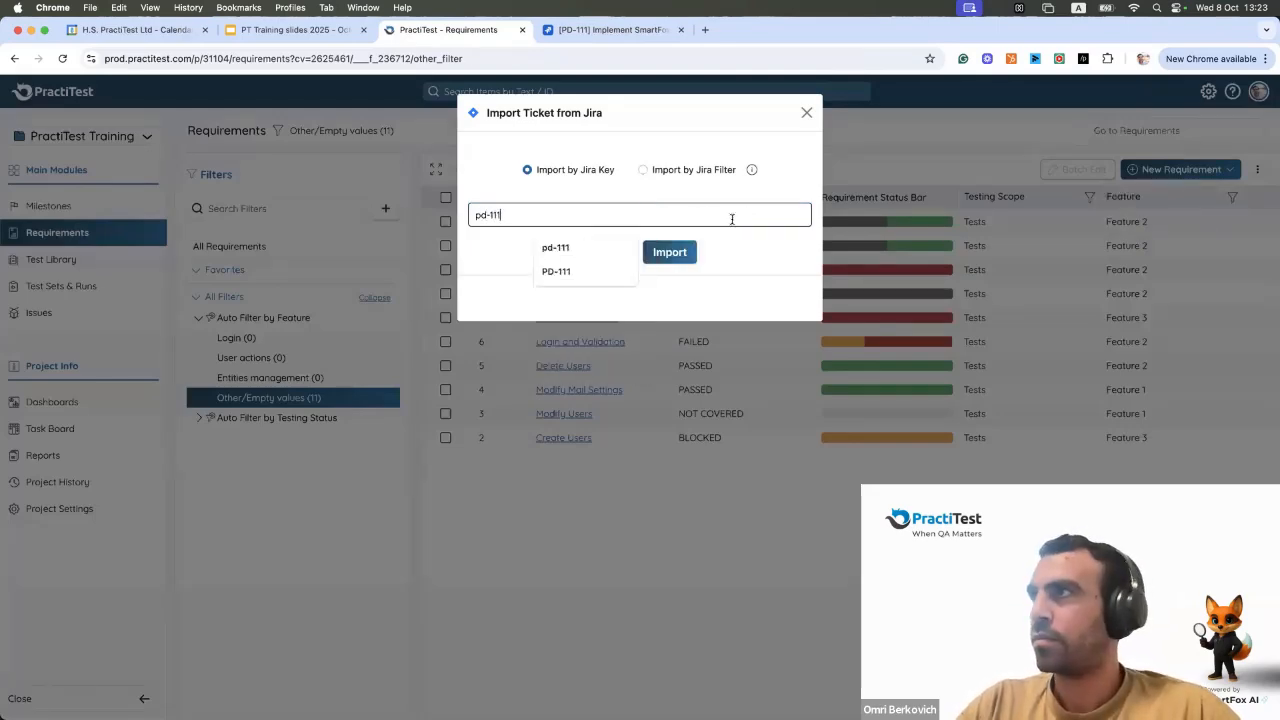
pyautogui.click(686, 254)
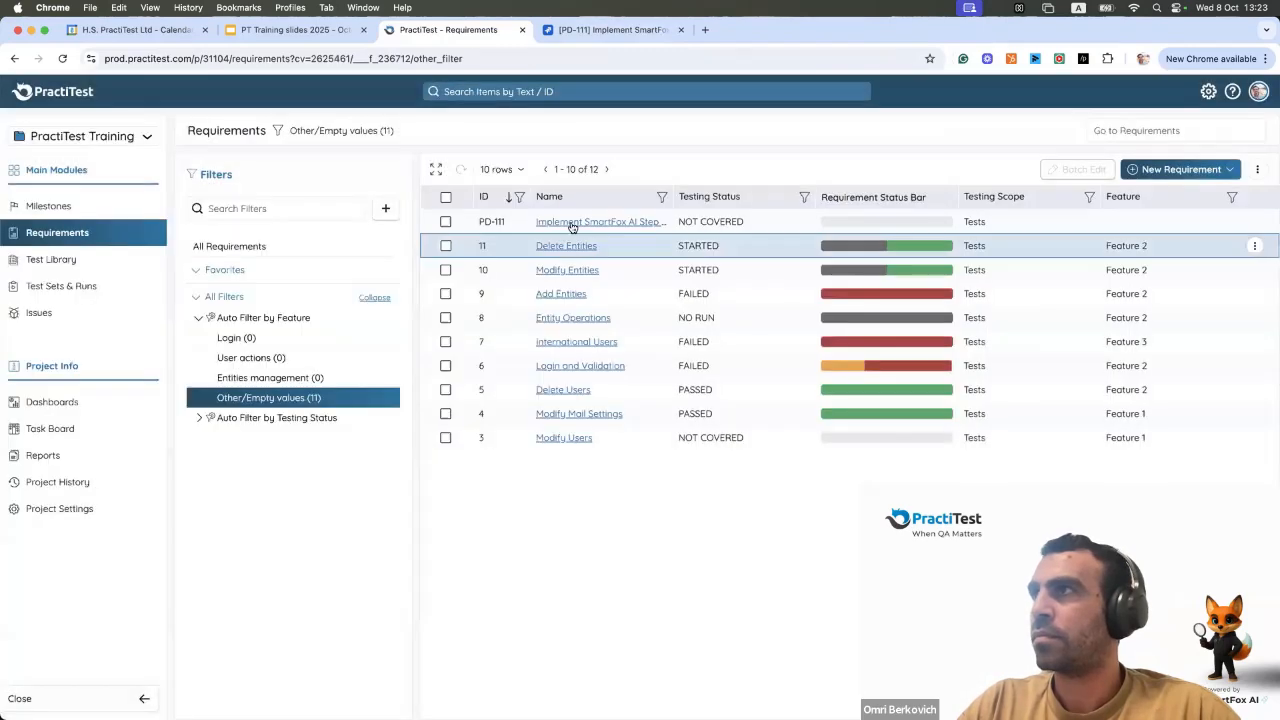
# - Open the imported PD-111 requirement and examine the linkage type in its traceability section
pyautogui.click(572, 222)
pyautogui.click(312, 200)
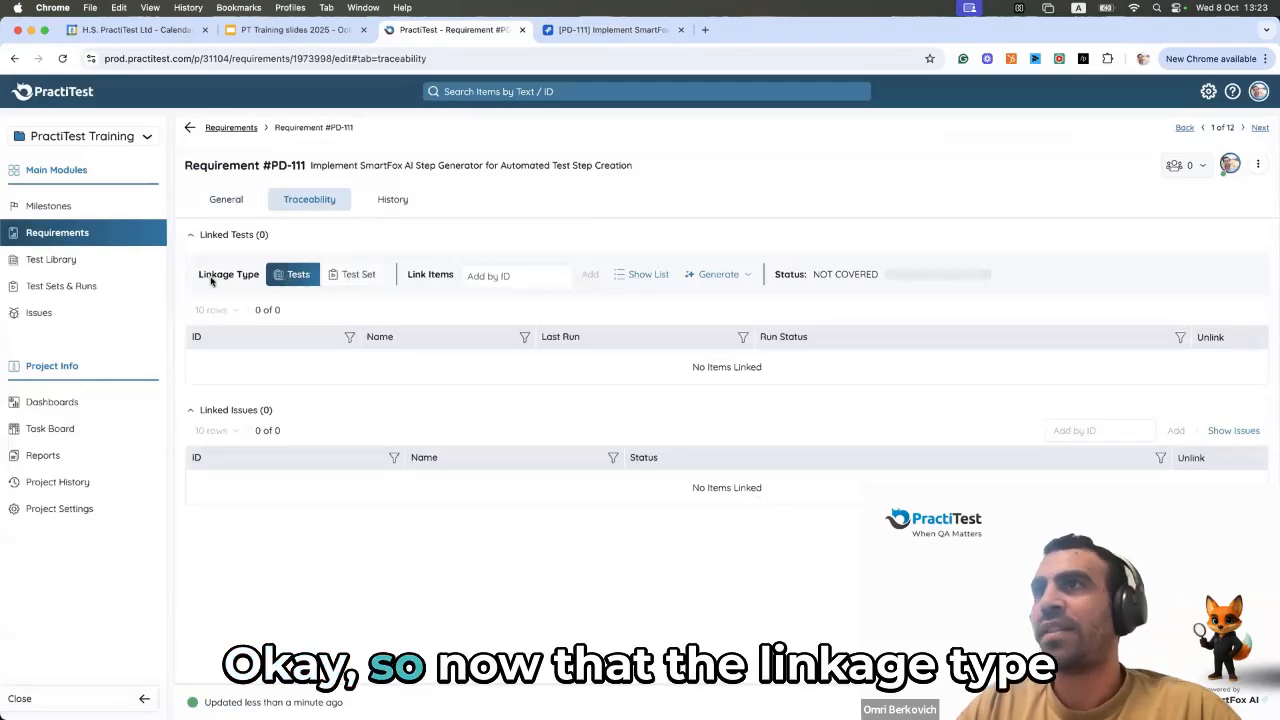
pyautogui.moveTo(199, 275); pyautogui.dragTo(260, 277)
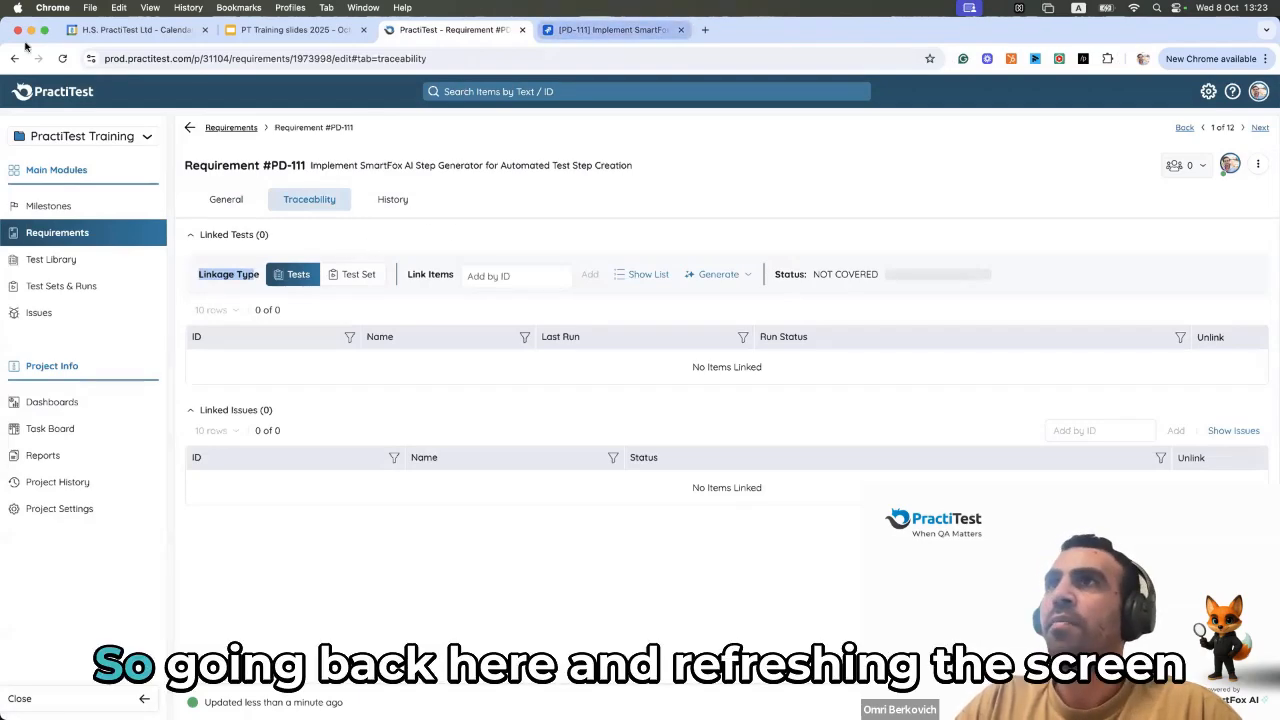
# - Switch to Jira, reload story PD-111, and generate a test with steps in the PractiTest Training project
pyautogui.click(610, 29)
pyautogui.click(61, 60)
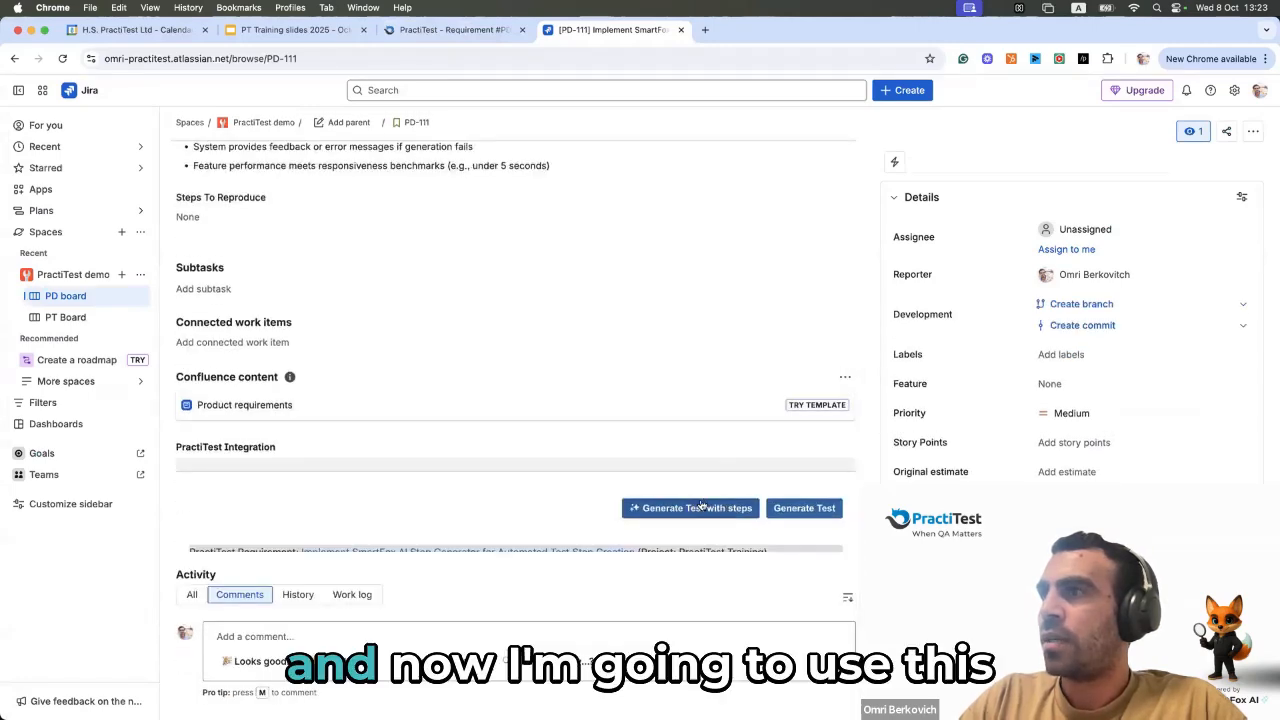
pyautogui.click(676, 472)
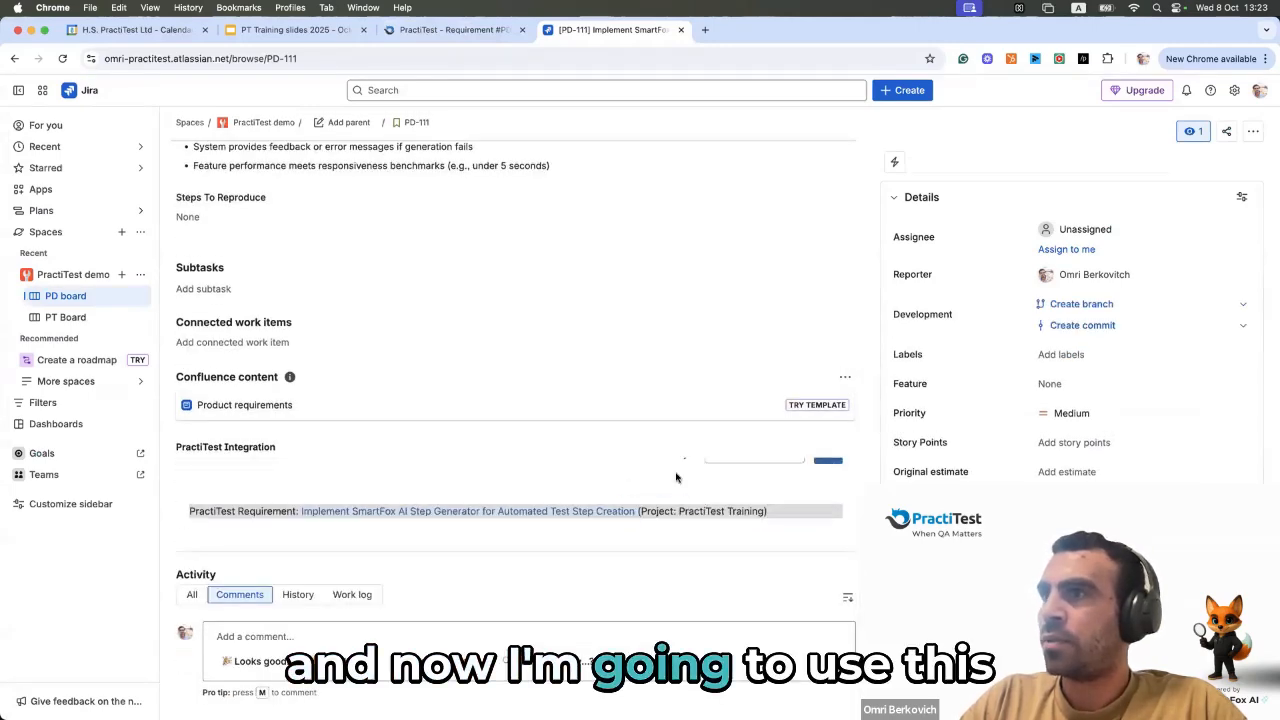
pyautogui.click(752, 480)
pyautogui.write('prac')
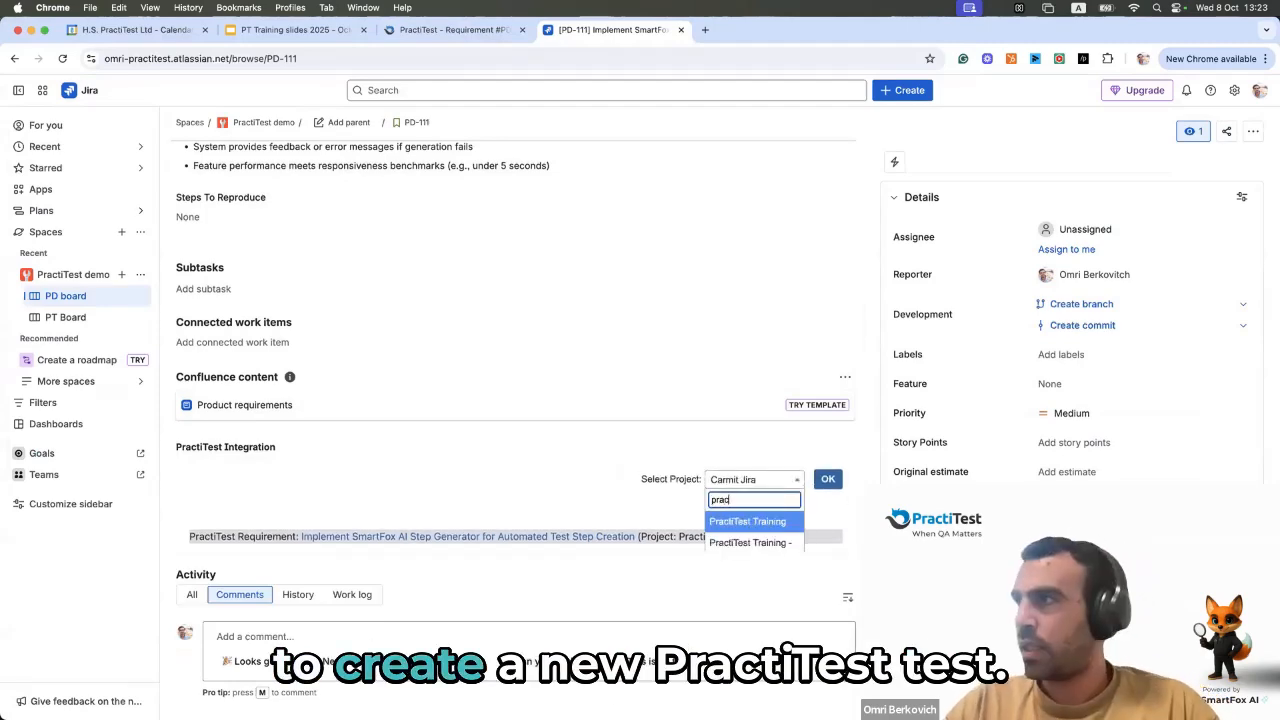
pyautogui.press('Return')
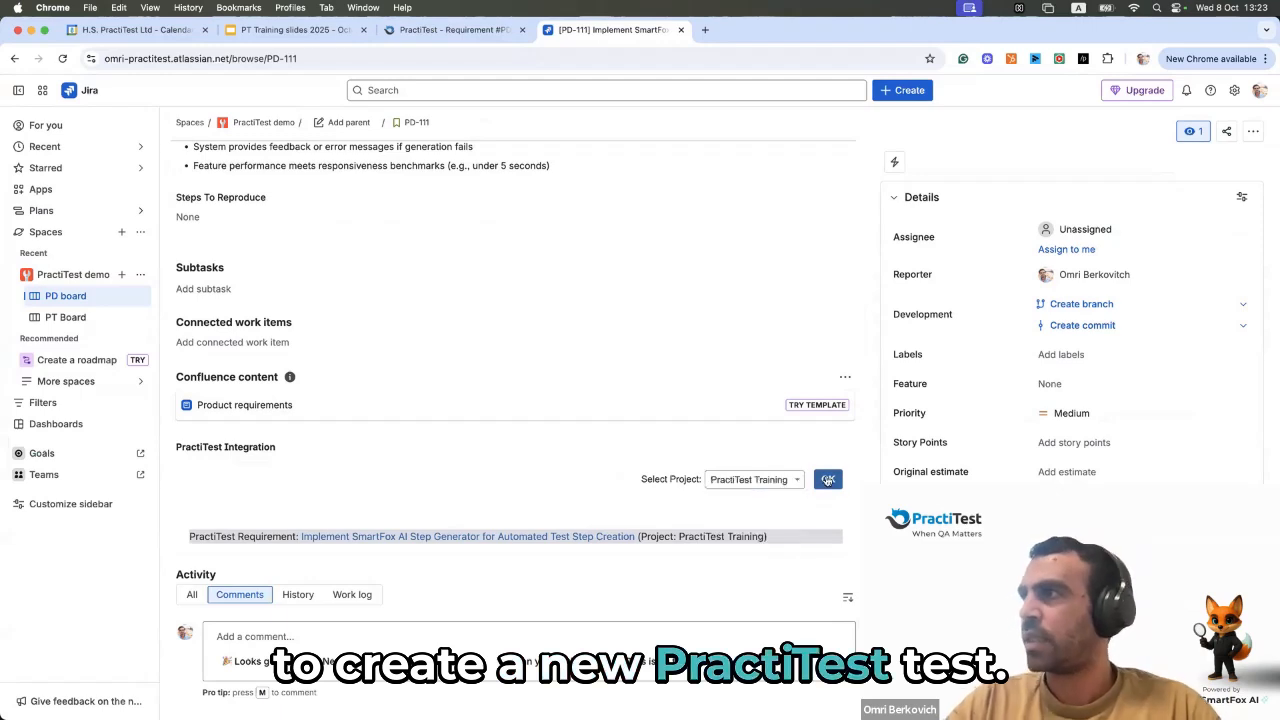
pyautogui.click(827, 480)
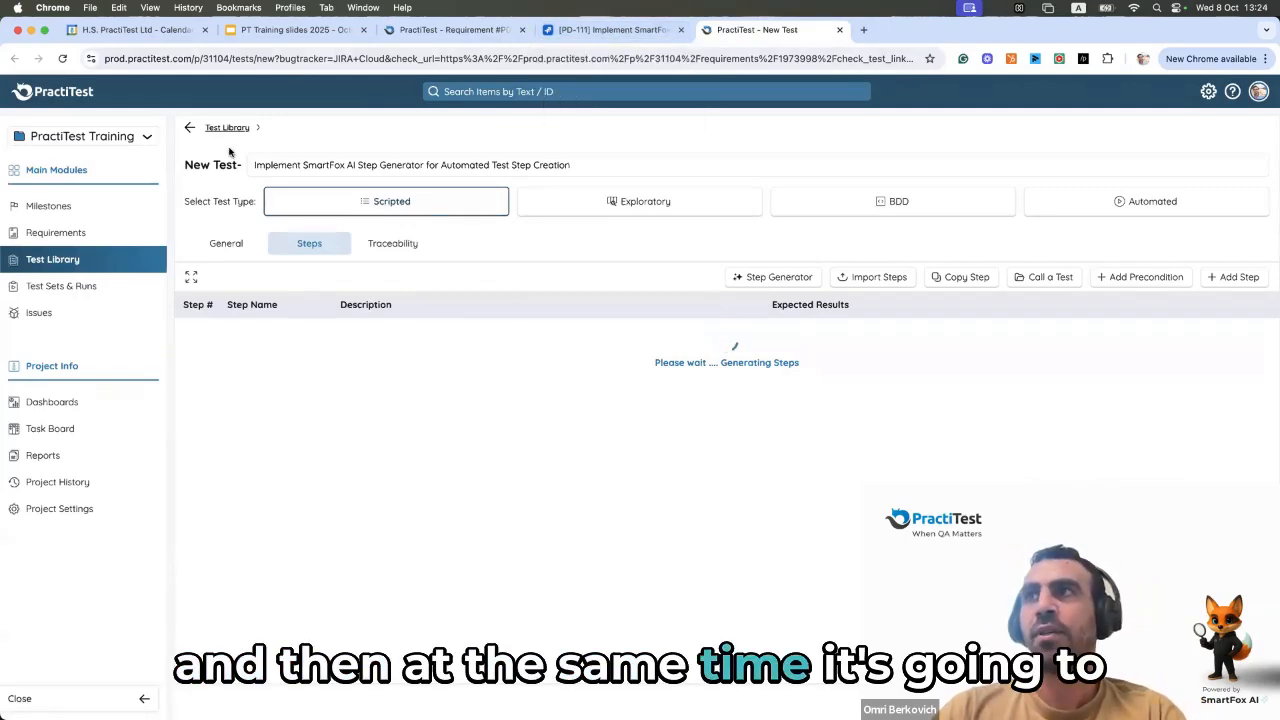
# - Review the new test's name, the general description carried over from Jira, and the full list of AI-generated steps
pyautogui.click(254, 165)
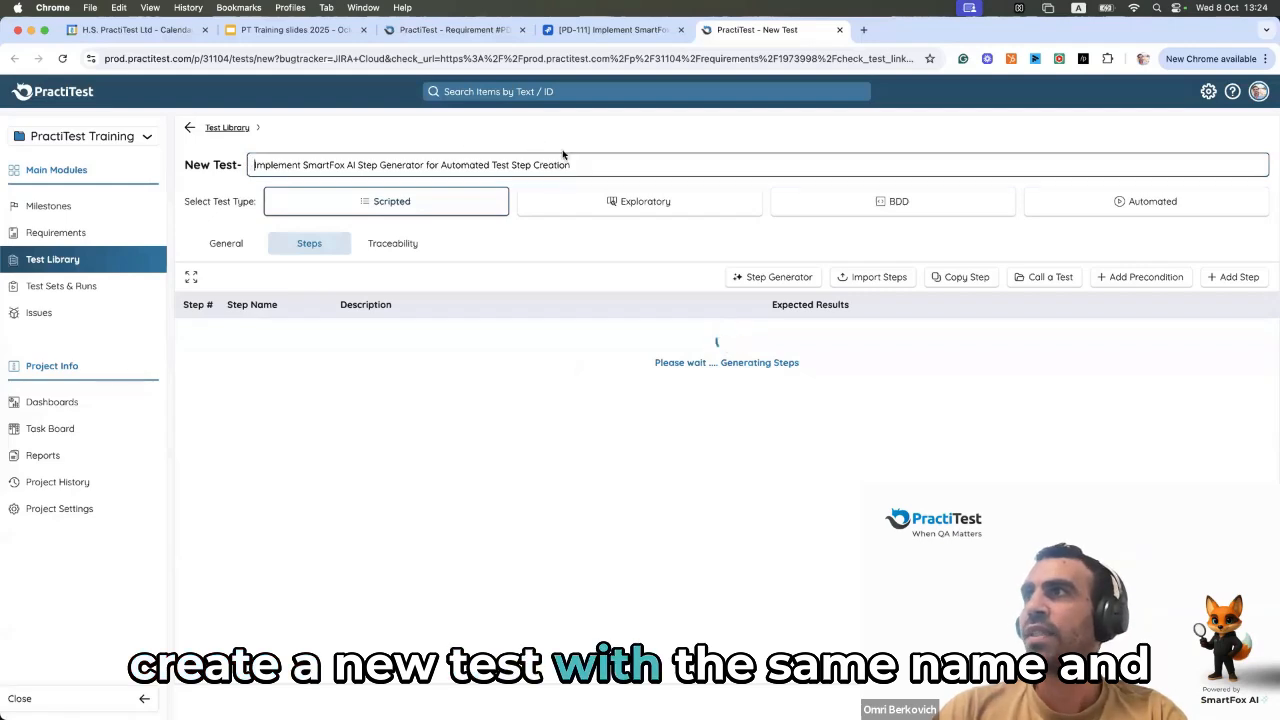
pyautogui.click(236, 246)
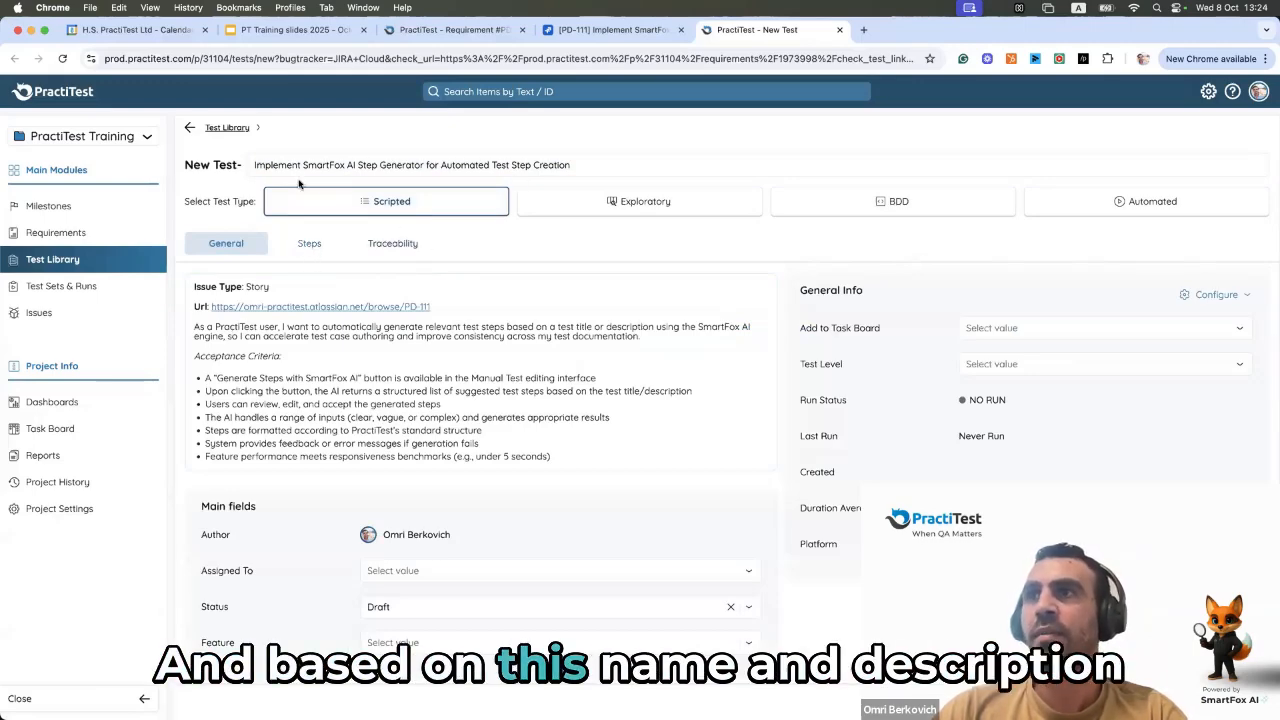
pyautogui.click(314, 248)
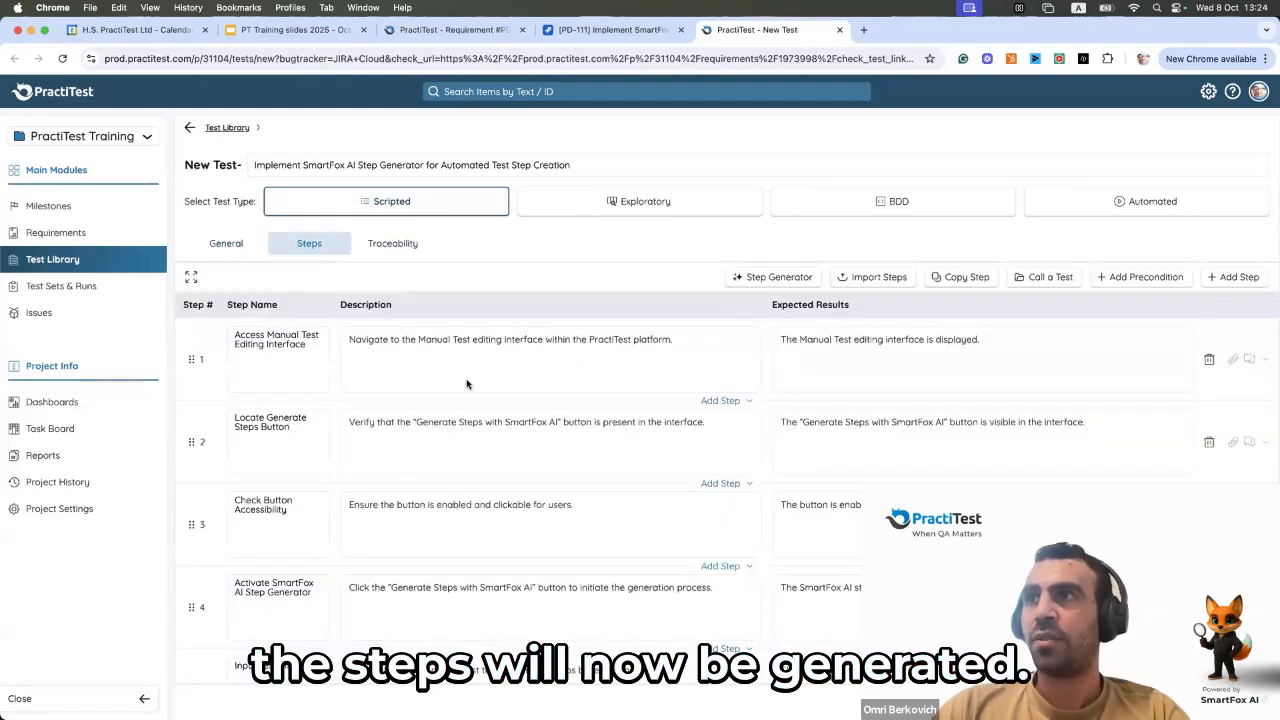
pyautogui.scroll(-1, 337, 365)
pyautogui.scroll(-10, 430, 577)
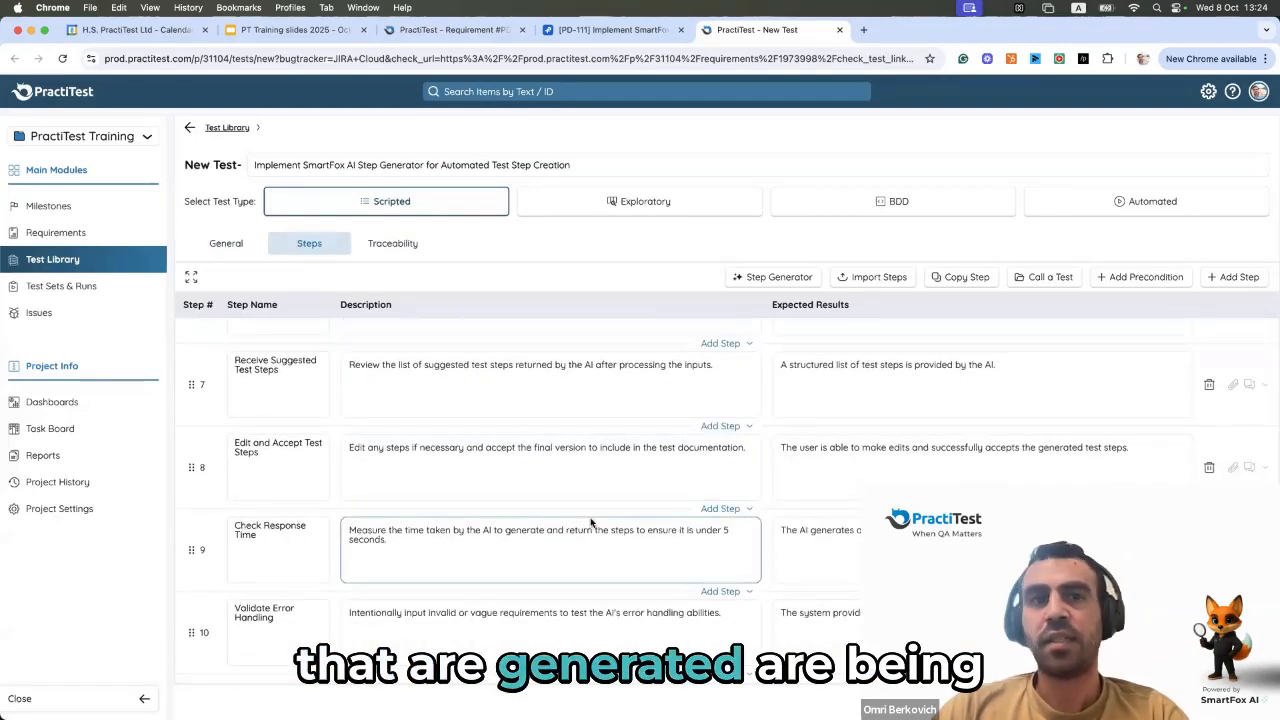
pyautogui.scroll(10, 590, 522)
pyautogui.scroll(2, 590, 522)
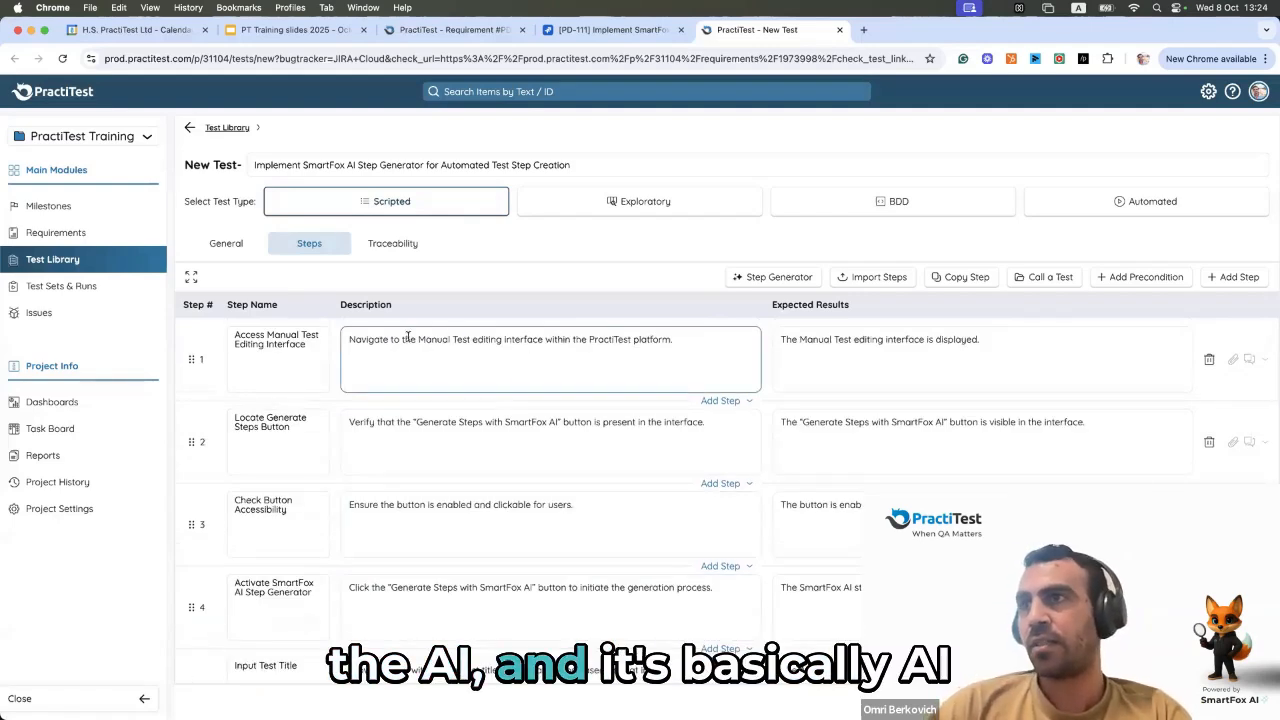
pyautogui.click(236, 243)
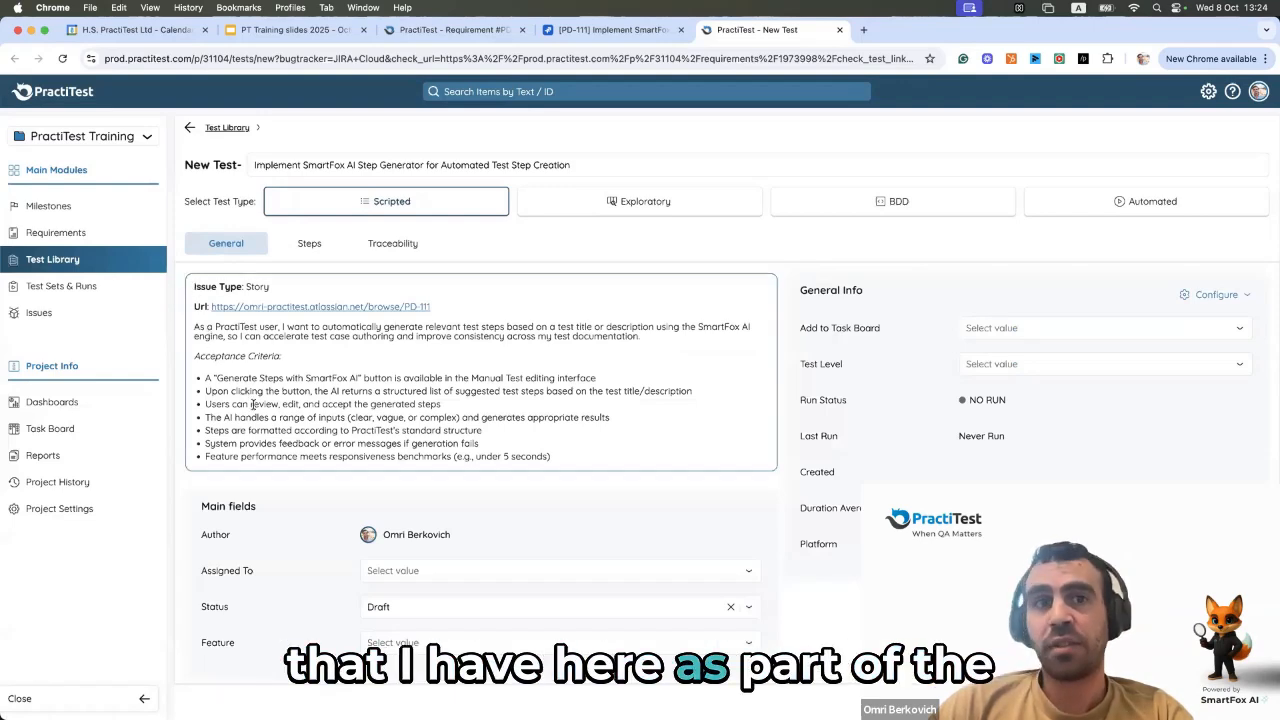
pyautogui.click(309, 247)
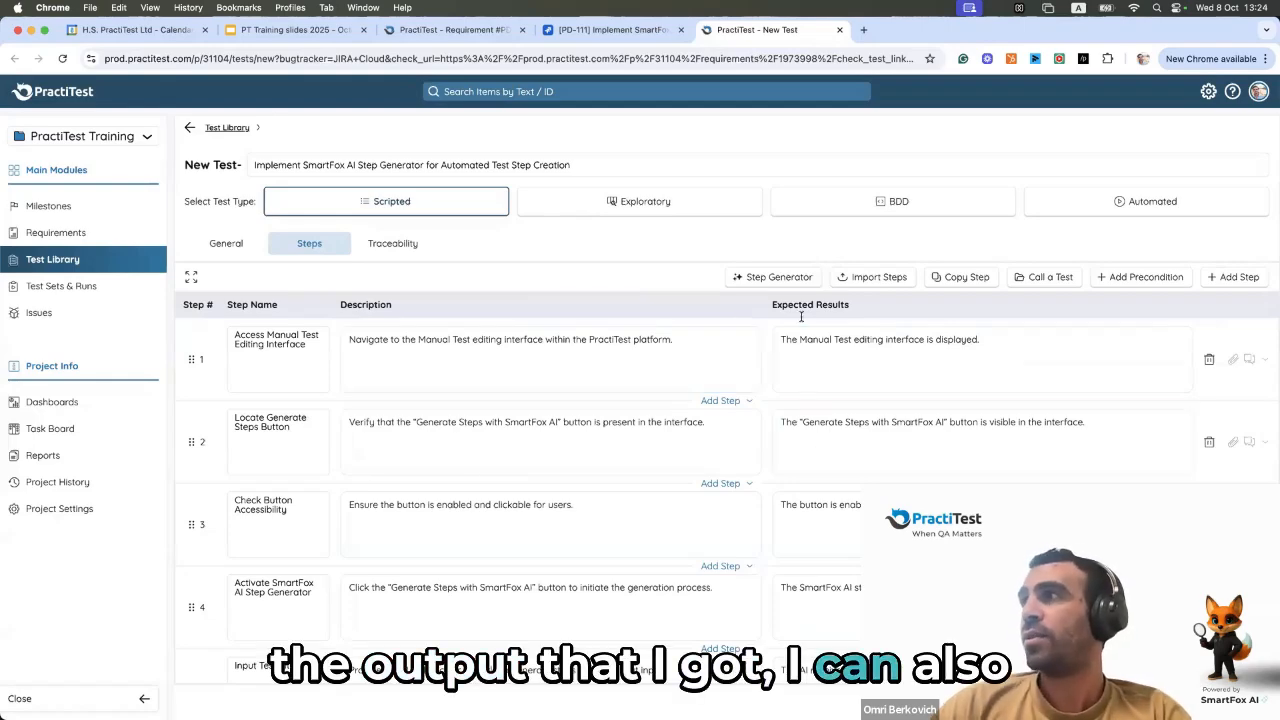
# - Ask the Step Generator to "Add an additional step for Spanish localization" to the new test
pyautogui.click(765, 278)
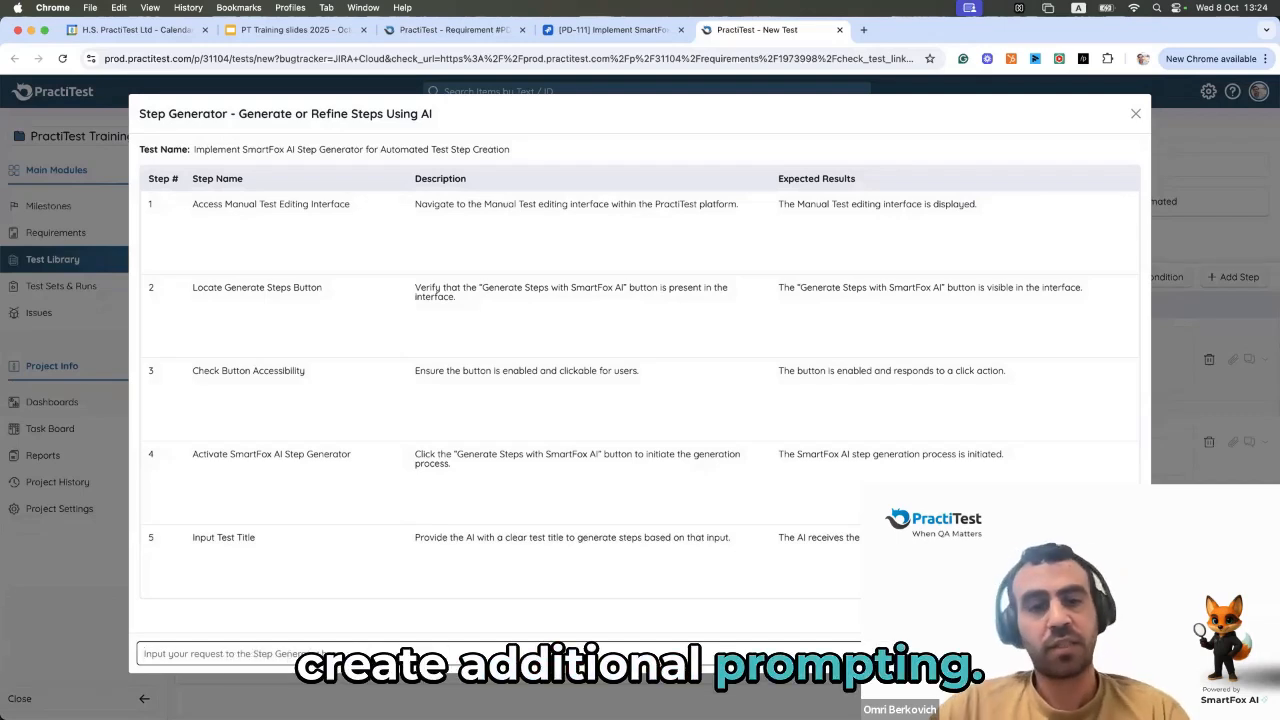
pyautogui.write('Add a')
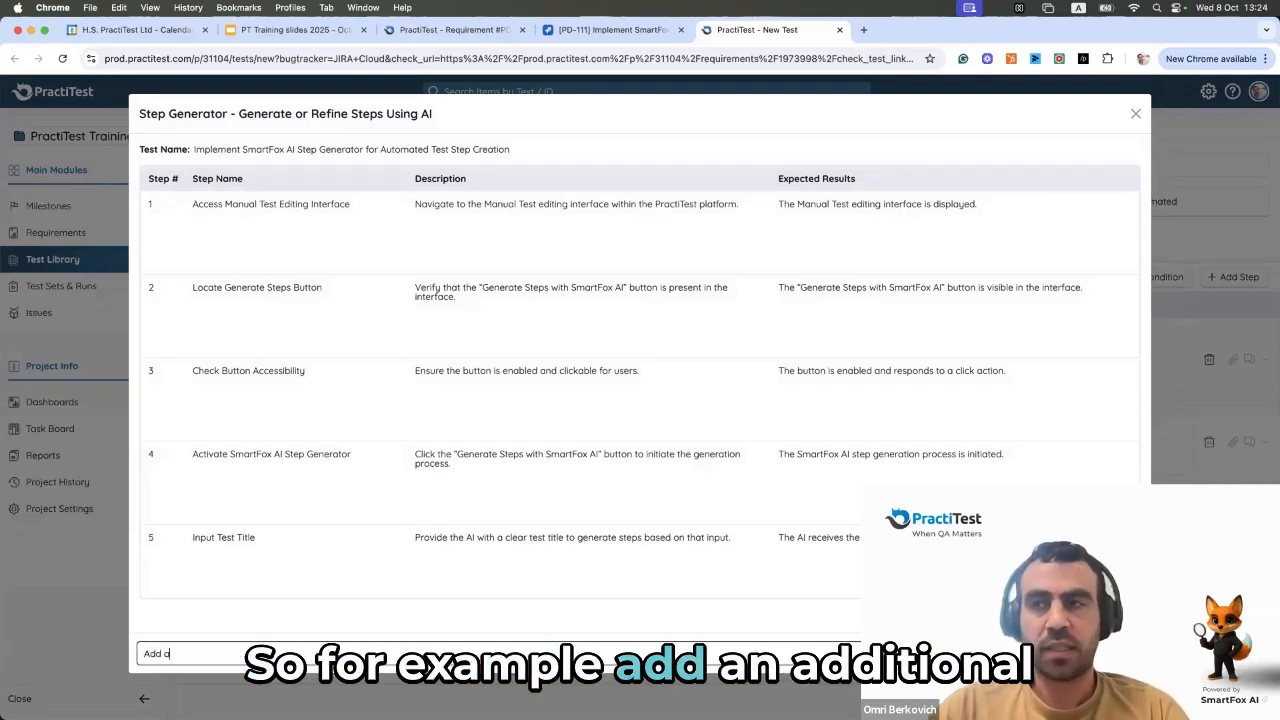
pyautogui.write('no')
pyautogui.write('ddition')
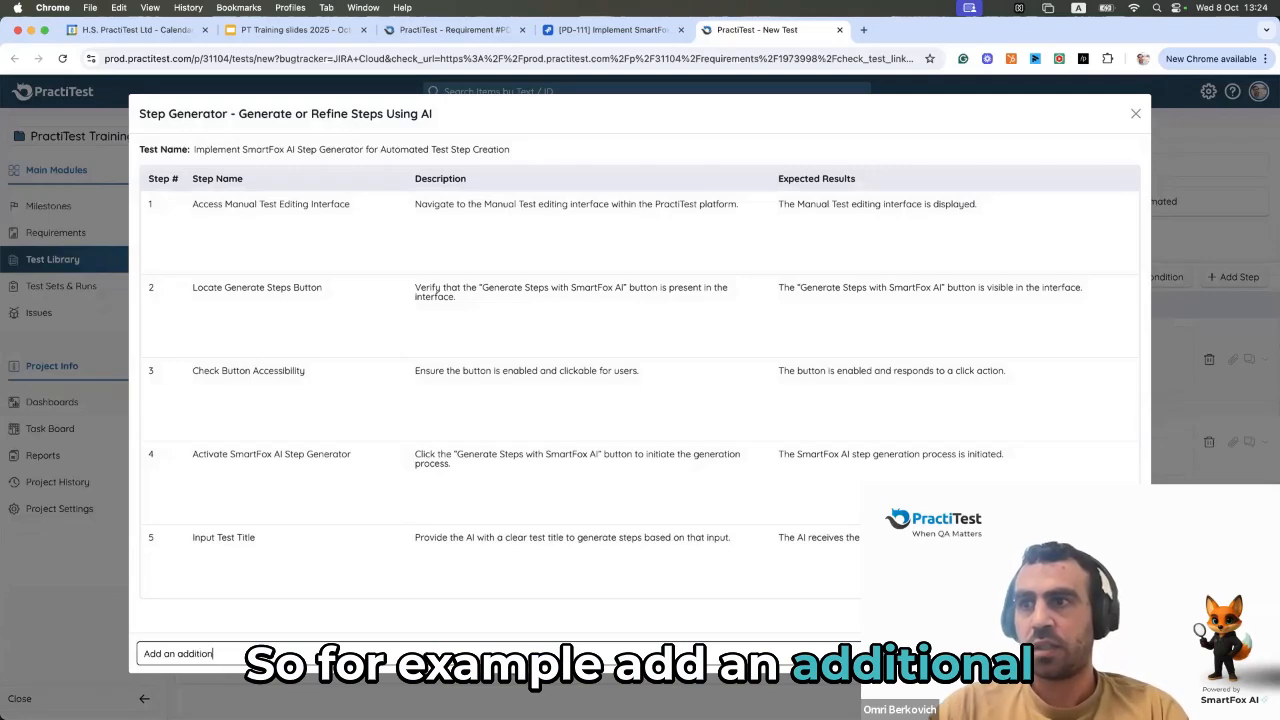
pyautogui.write('al step')
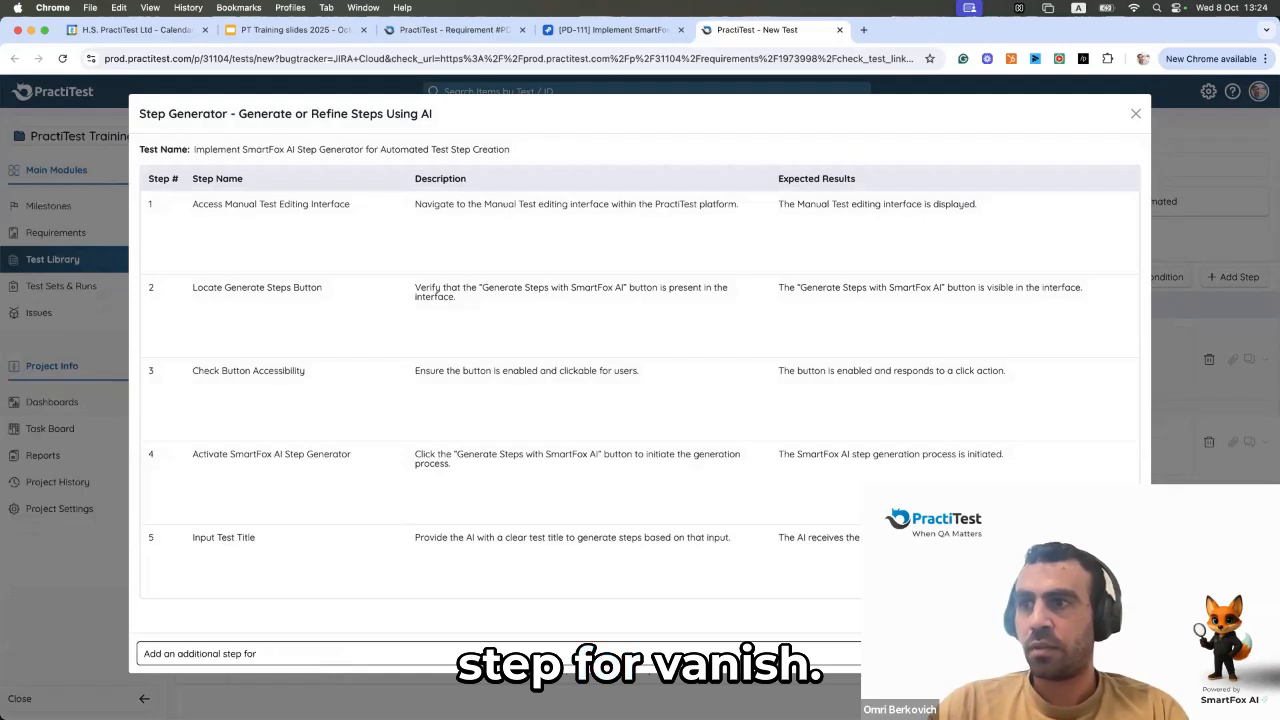
pyautogui.write('for Spa')
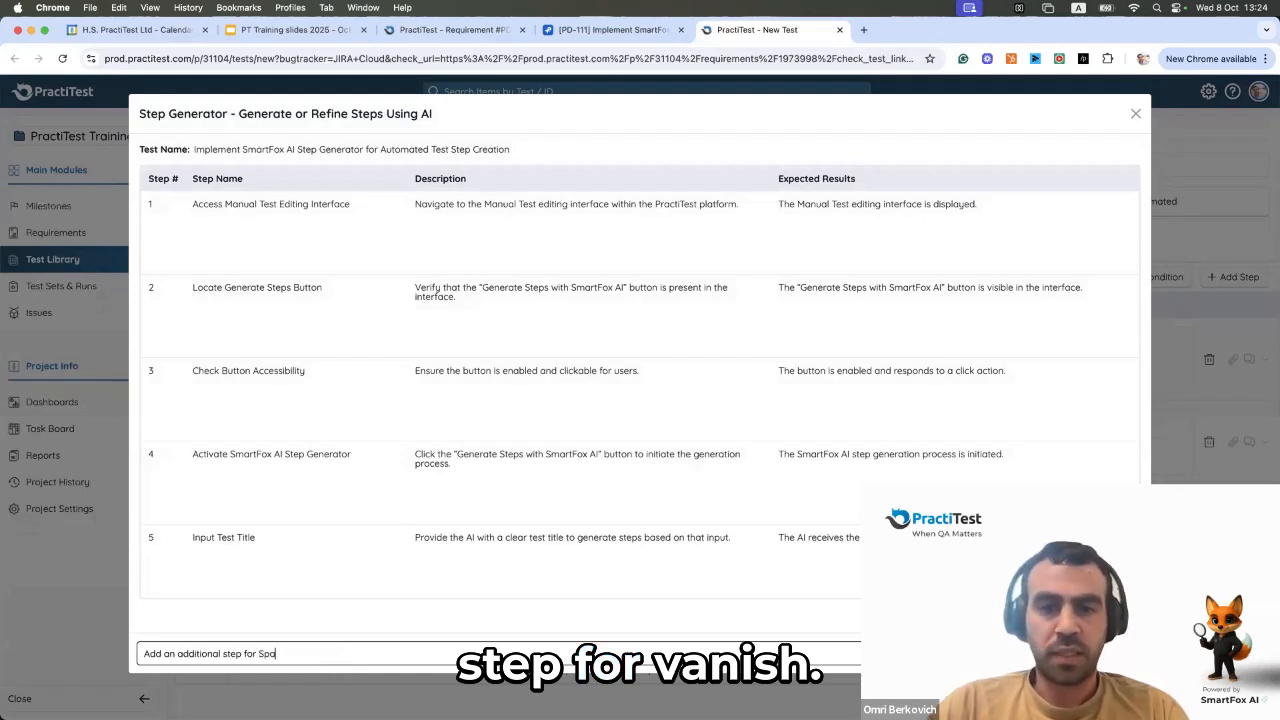
pyautogui.write('nish localization')
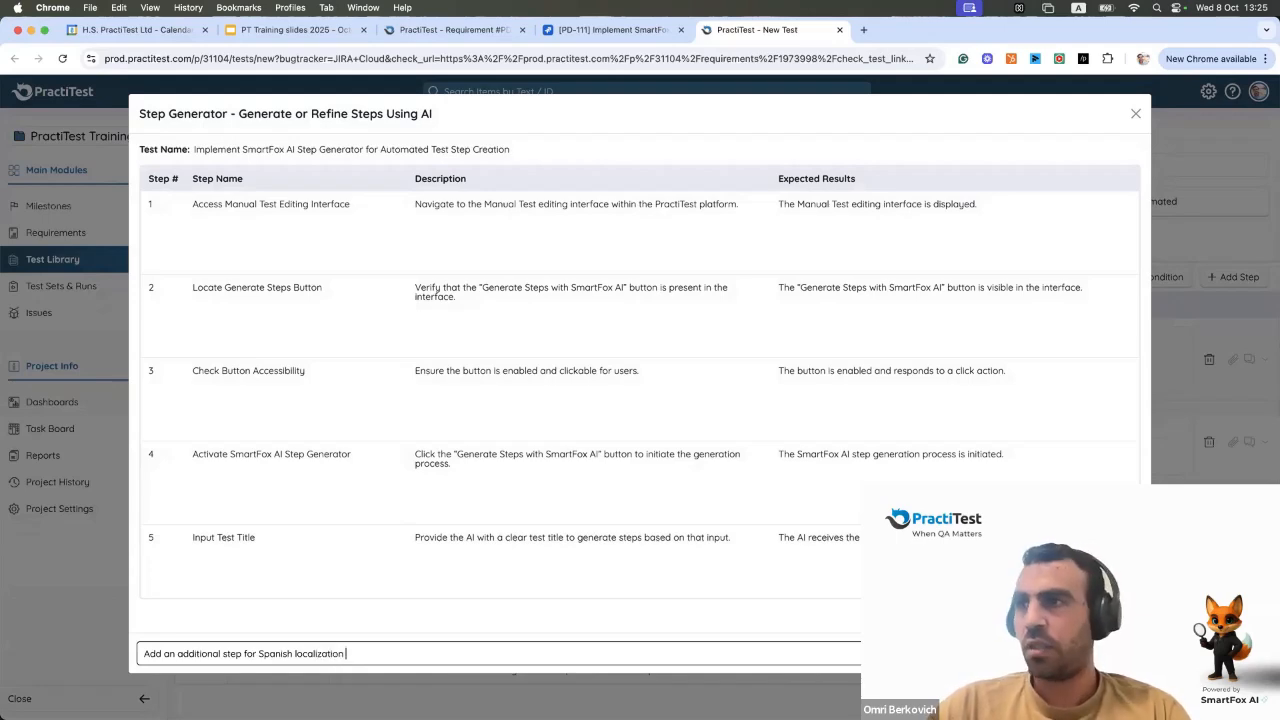
pyautogui.press('Return')
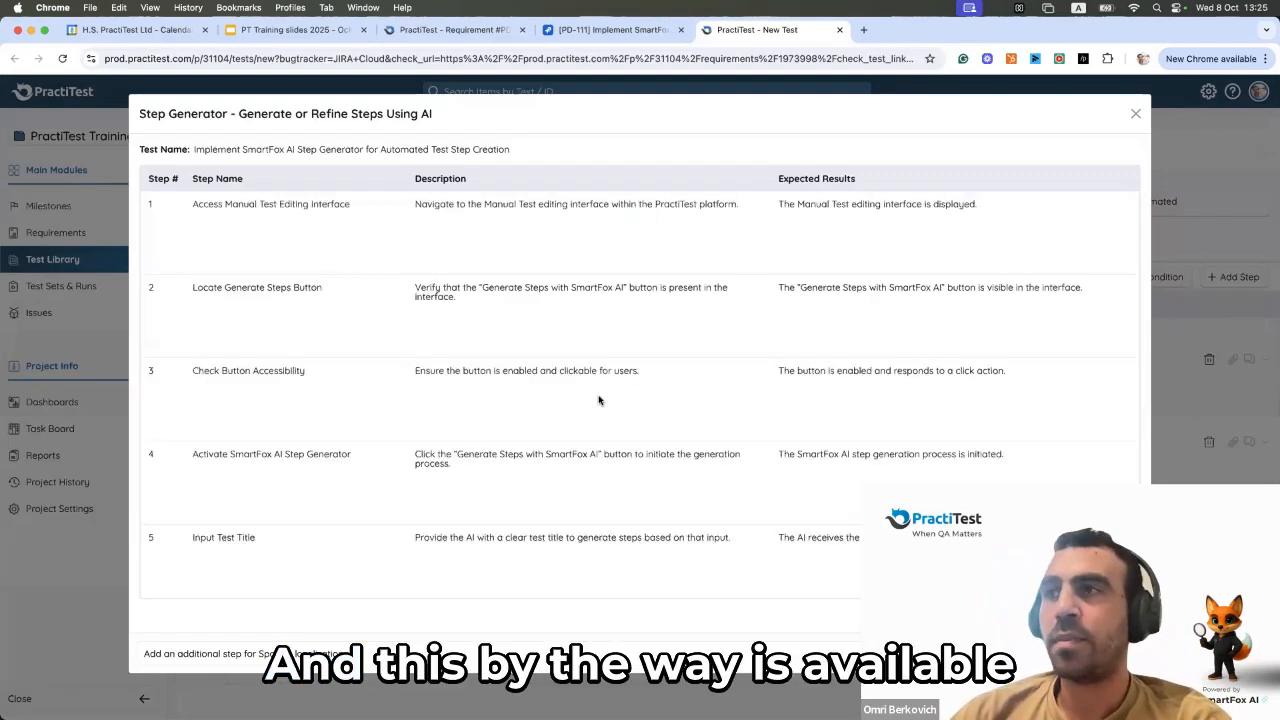
# - Review the refined steps down to Verify Spanish Localization and apply them to the new test
pyautogui.scroll(-1, 599, 400)
pyautogui.scroll(-1, 599, 400)
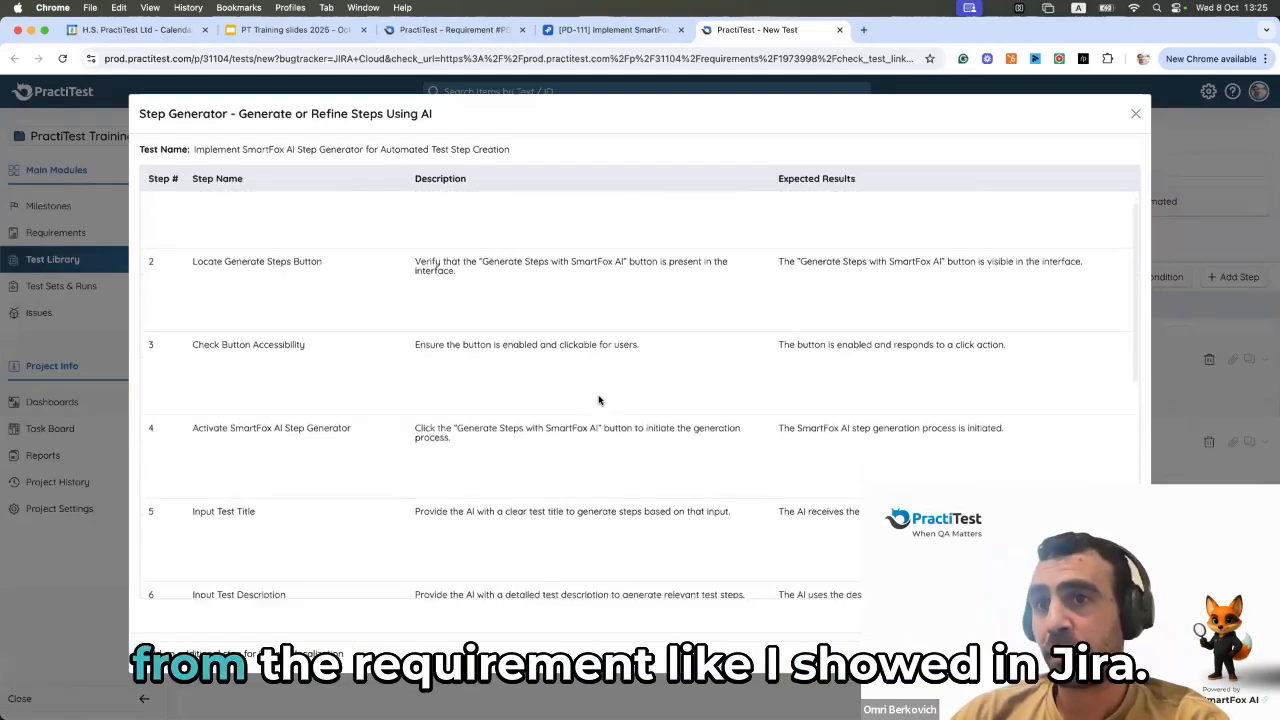
pyautogui.scroll(-1, 599, 400)
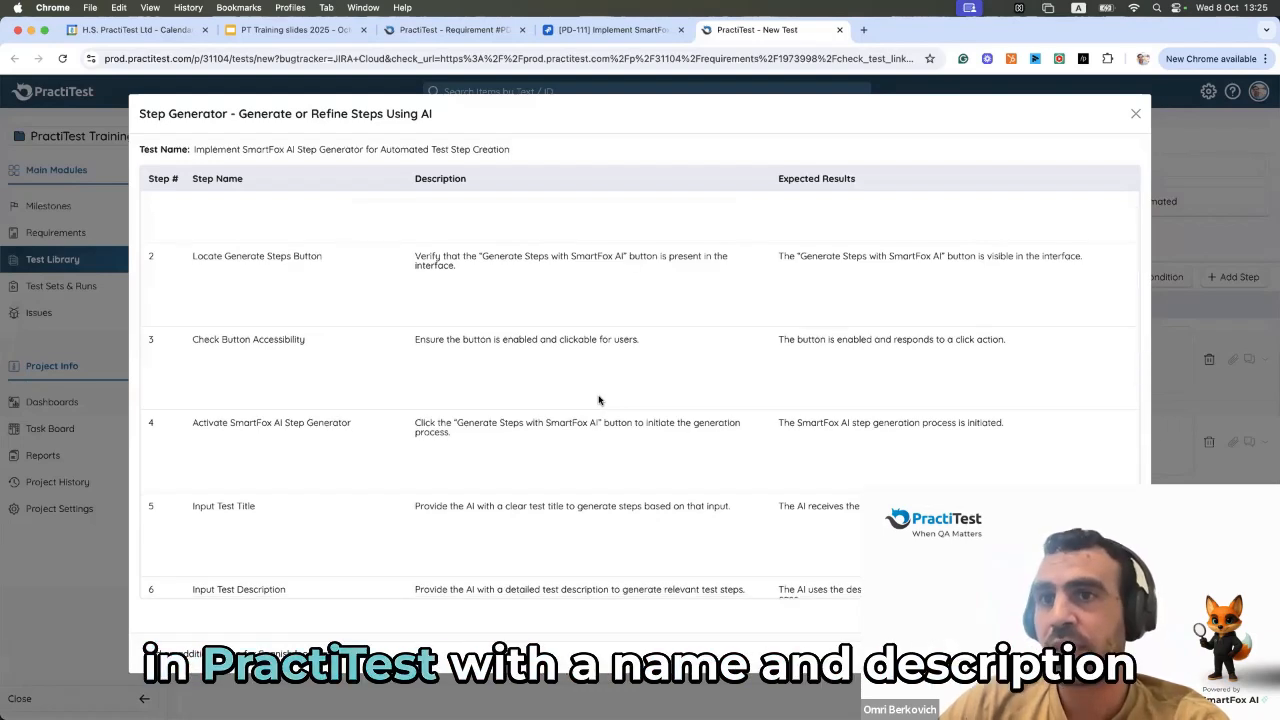
pyautogui.scroll(-2, 599, 400)
pyautogui.scroll(-1, 599, 400)
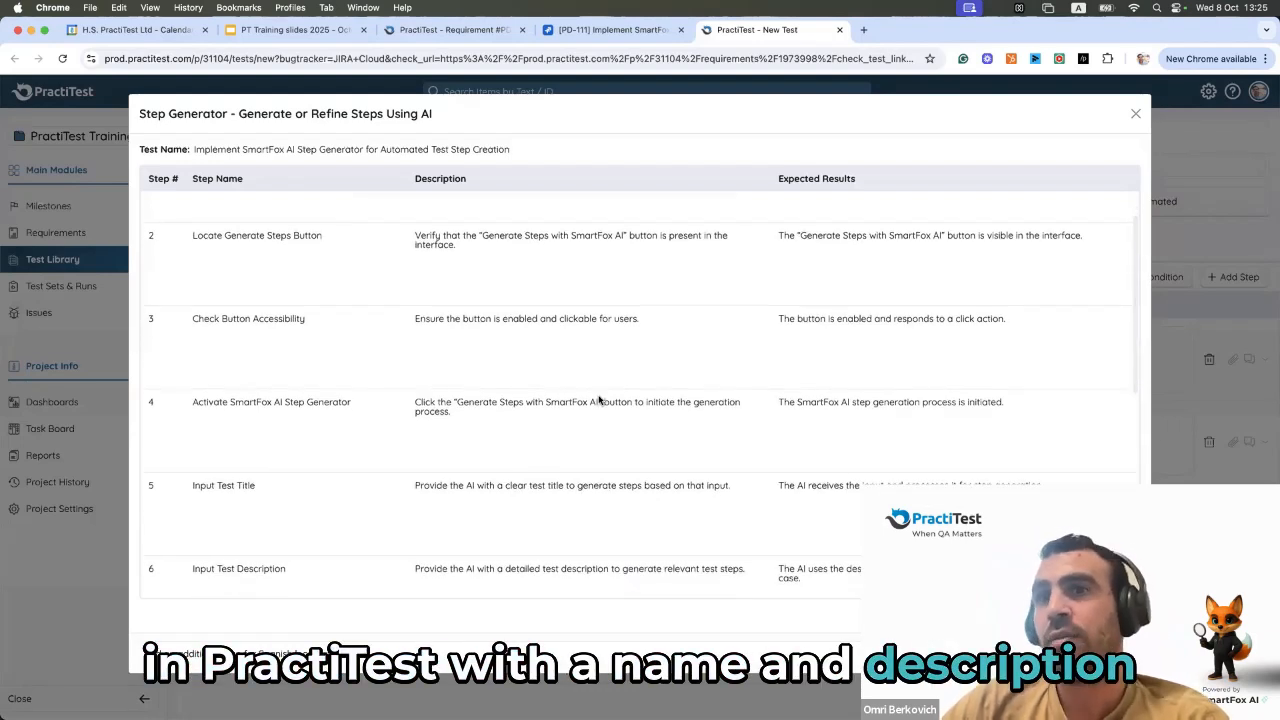
pyautogui.scroll(-1, 599, 400)
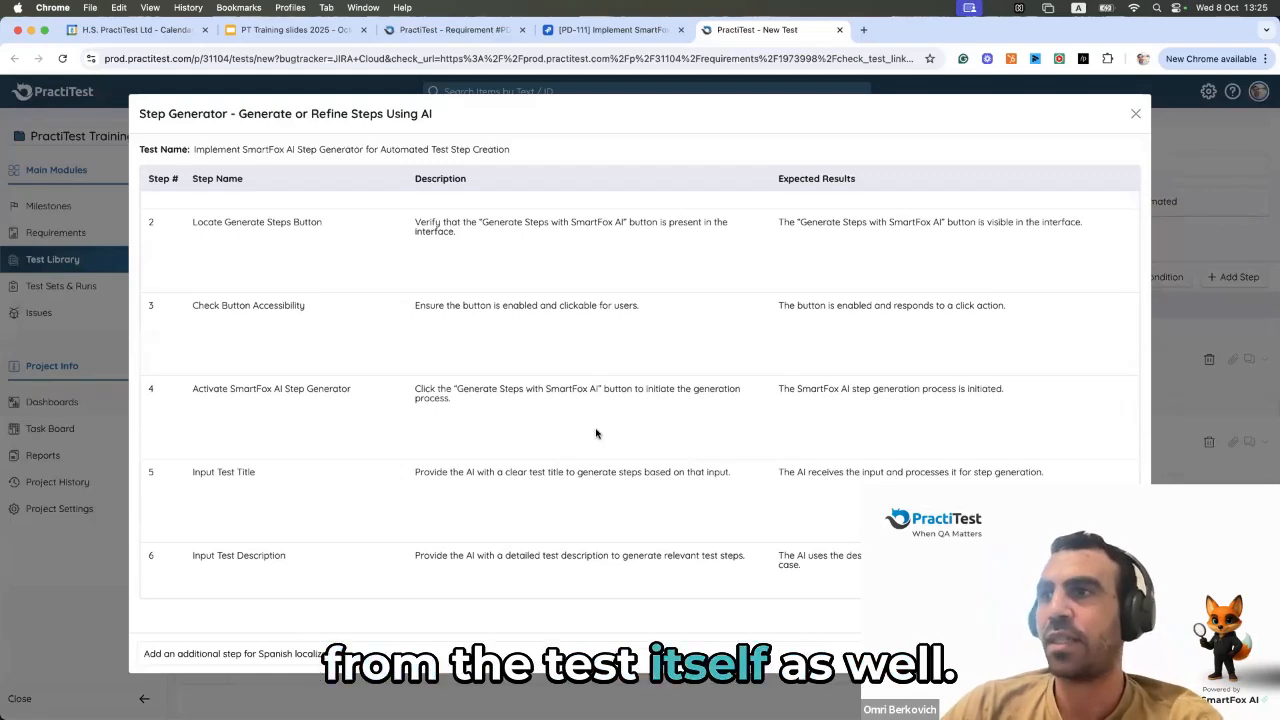
pyautogui.scroll(1, 596, 433)
pyautogui.scroll(-5, 596, 433)
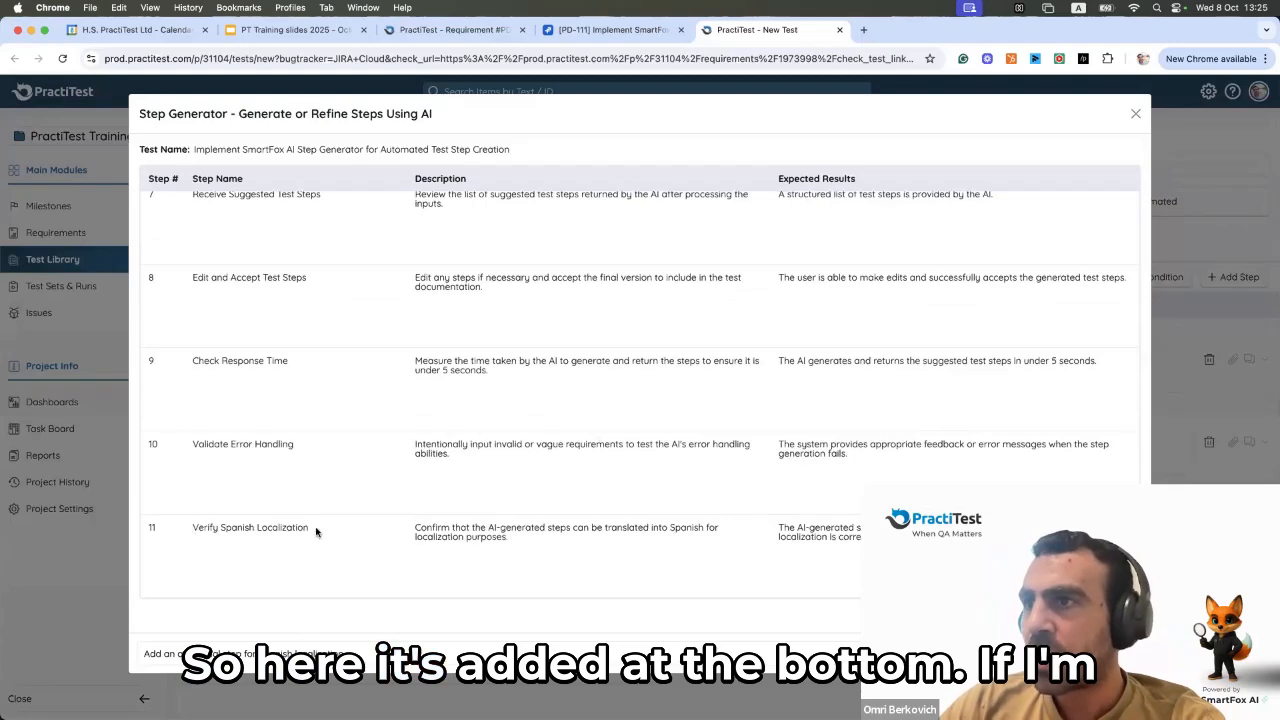
pyautogui.moveTo(193, 527); pyautogui.dragTo(316, 532)
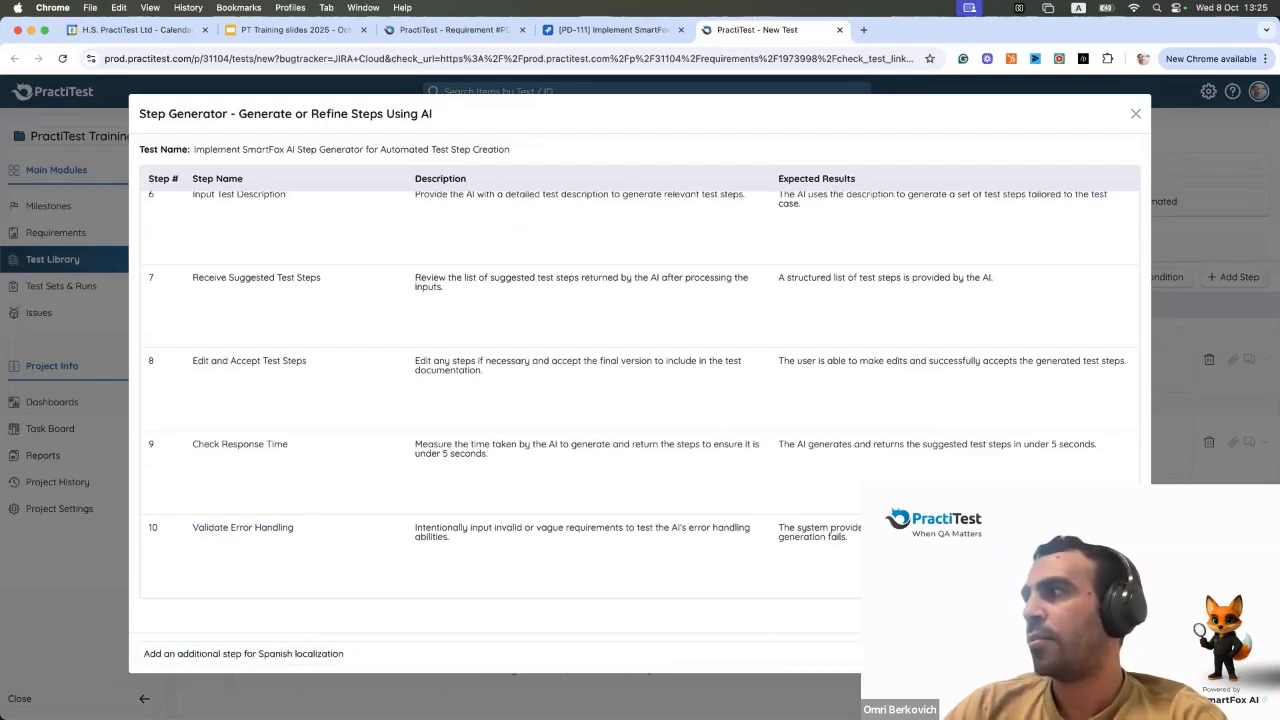
pyautogui.click(1095, 653)
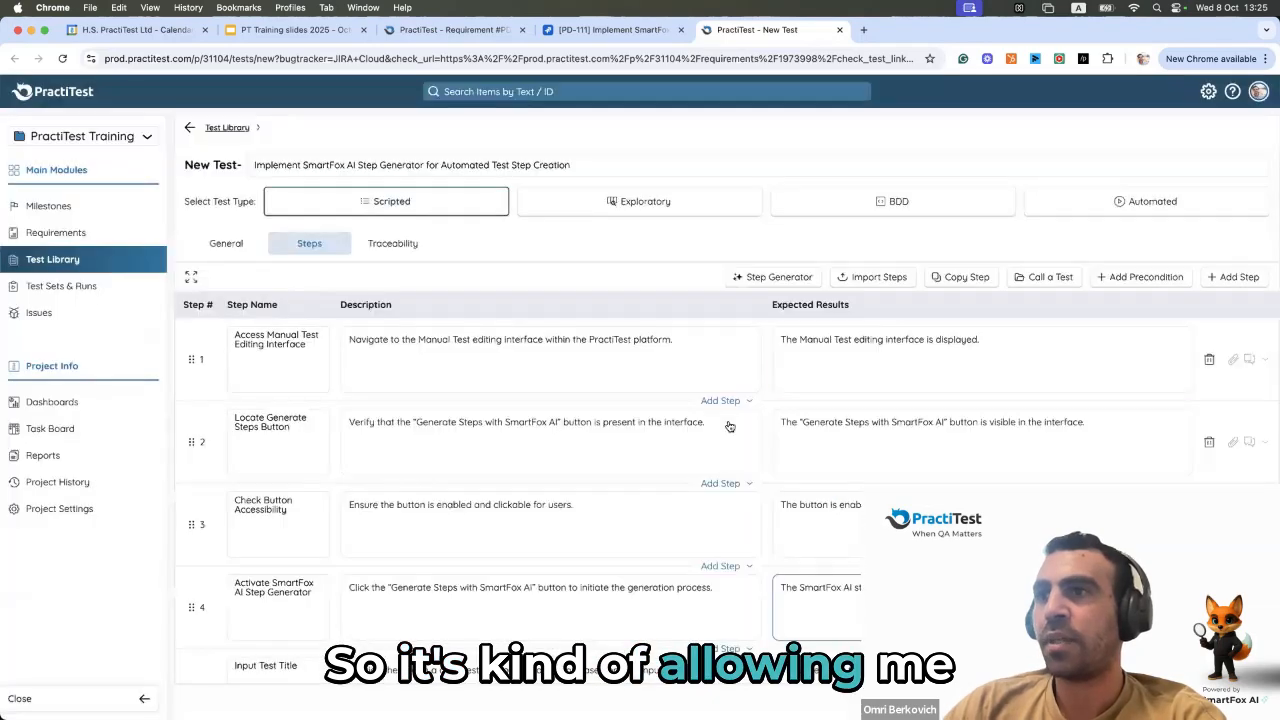
pyautogui.scroll(-6, 729, 423)
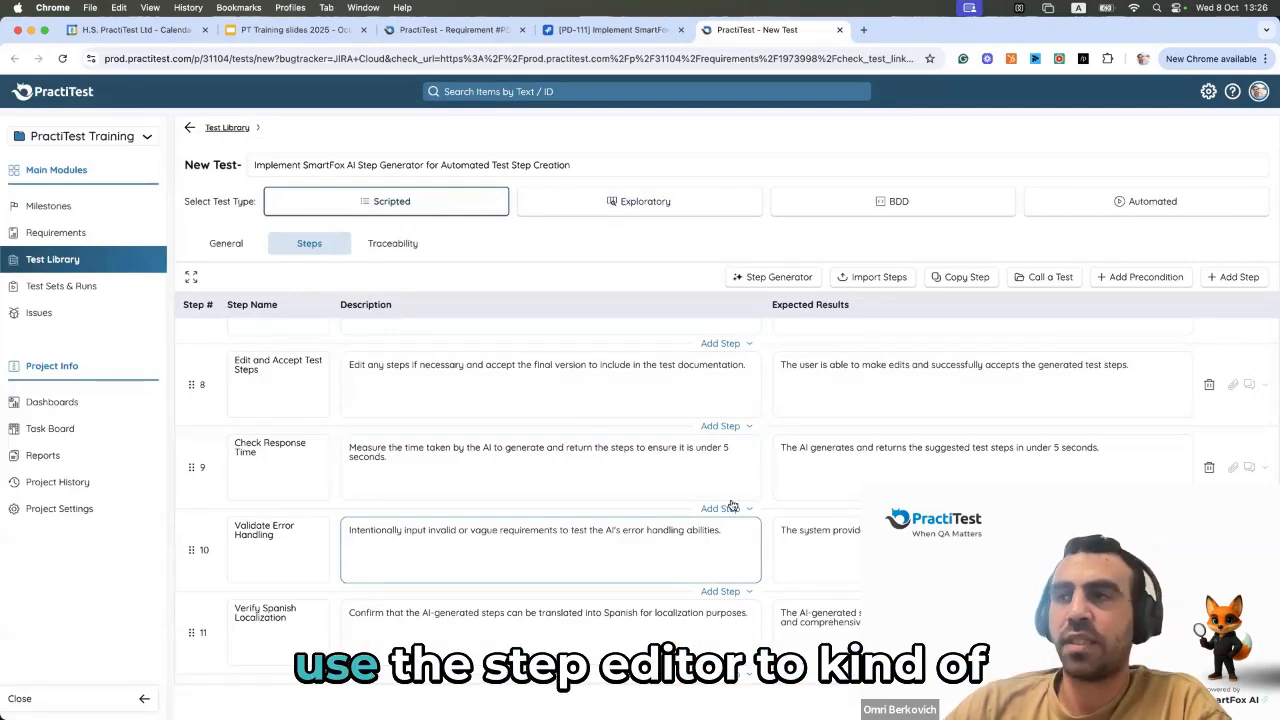
# - Create the new test with its generated steps, then reopen it from the Test Library
pyautogui.scroll(2, 594, 525)
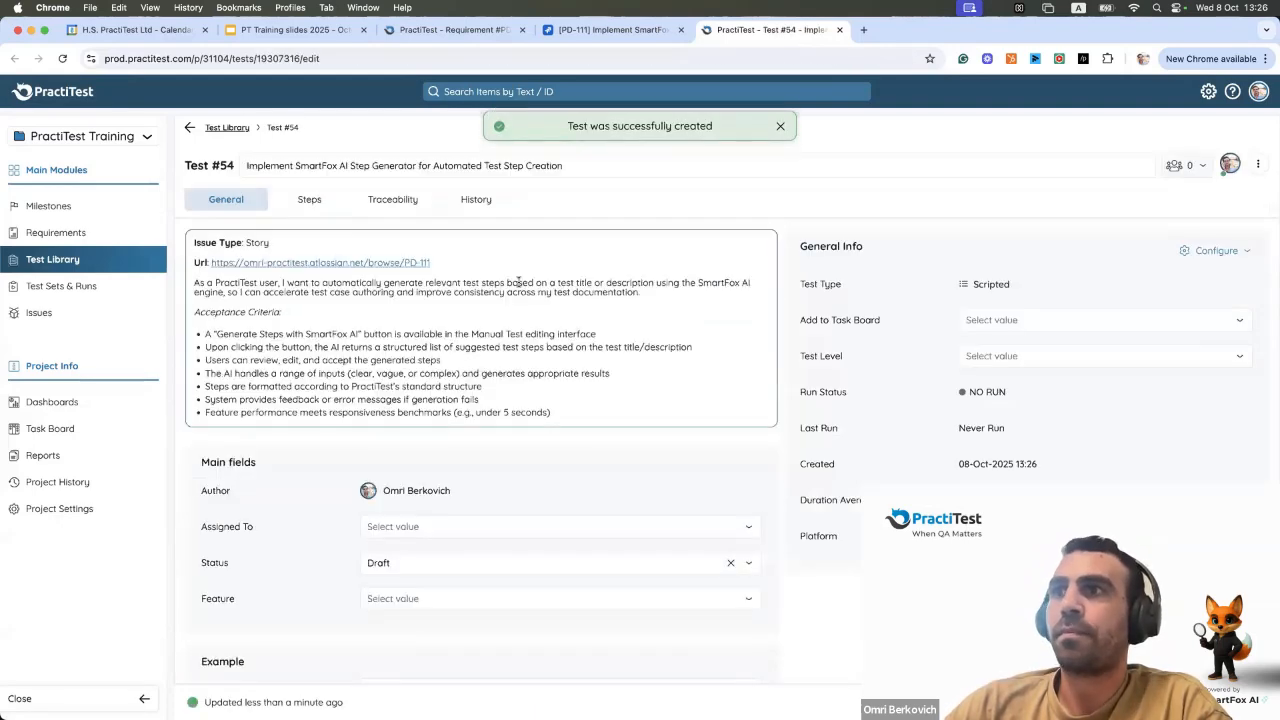
pyautogui.click(98, 259)
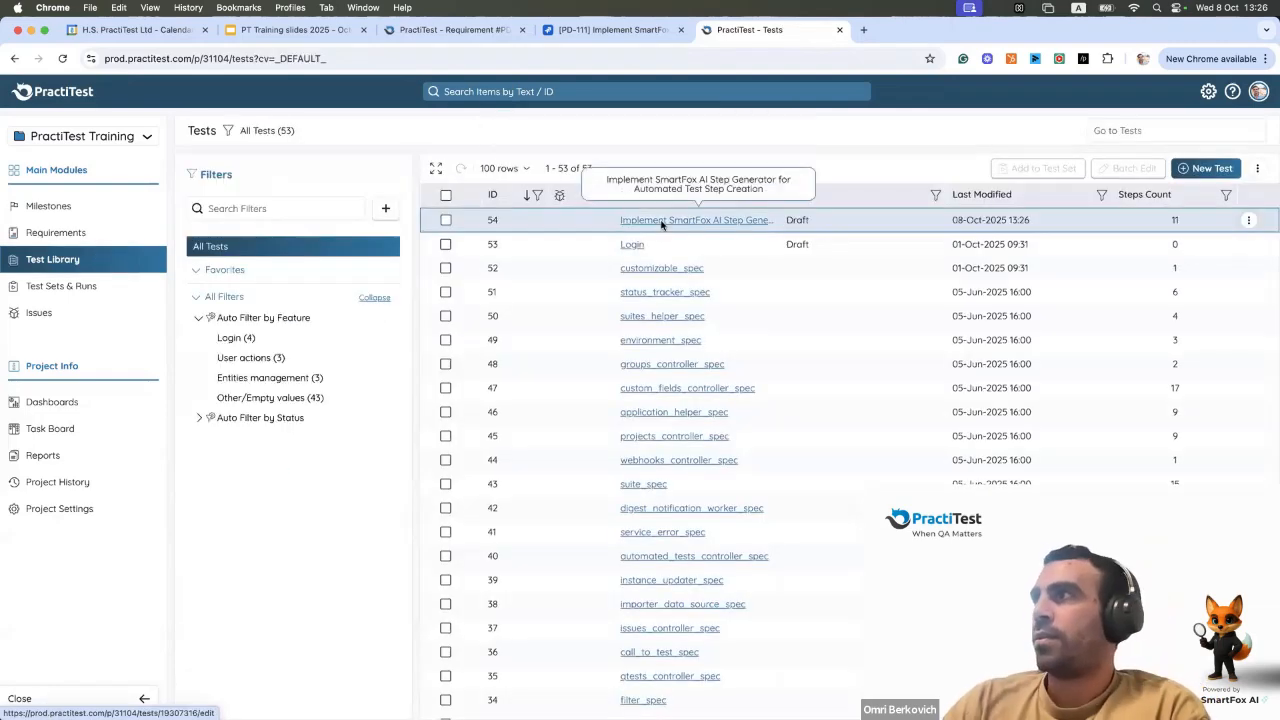
pyautogui.click(661, 223)
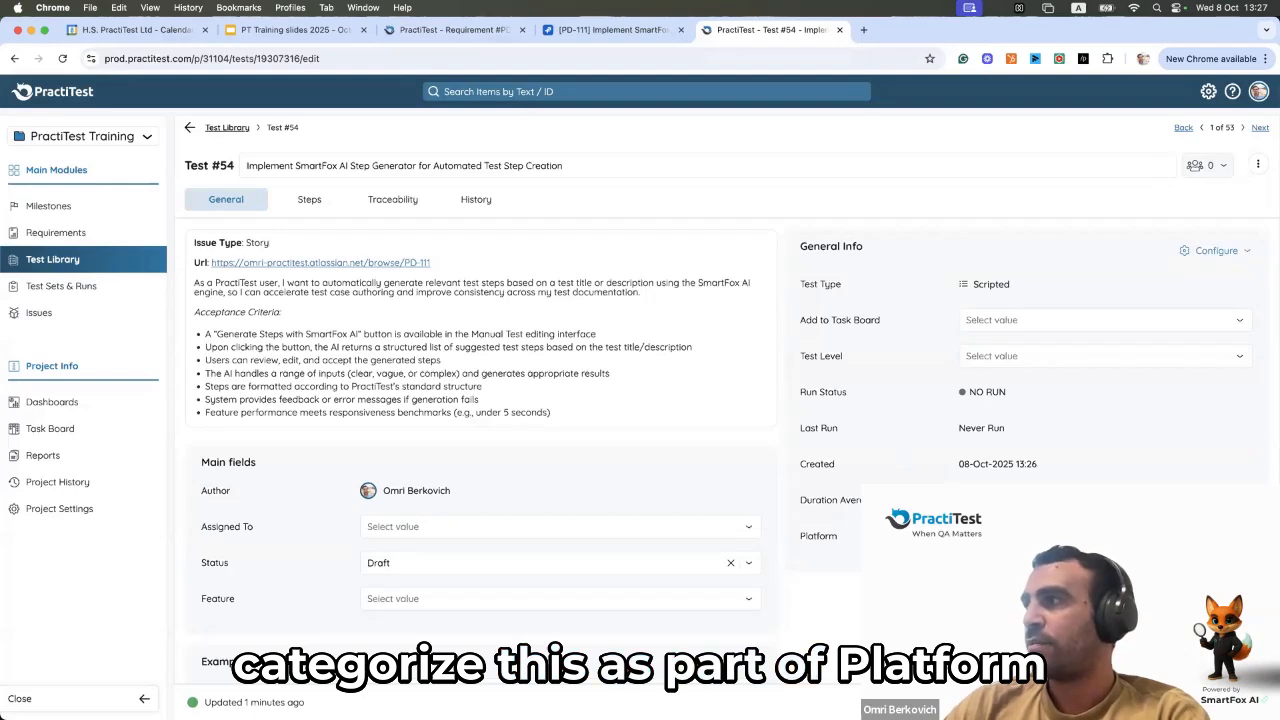
# - Assign the SmartFox AI Step Generator test to its author
pyautogui.click(627, 529)
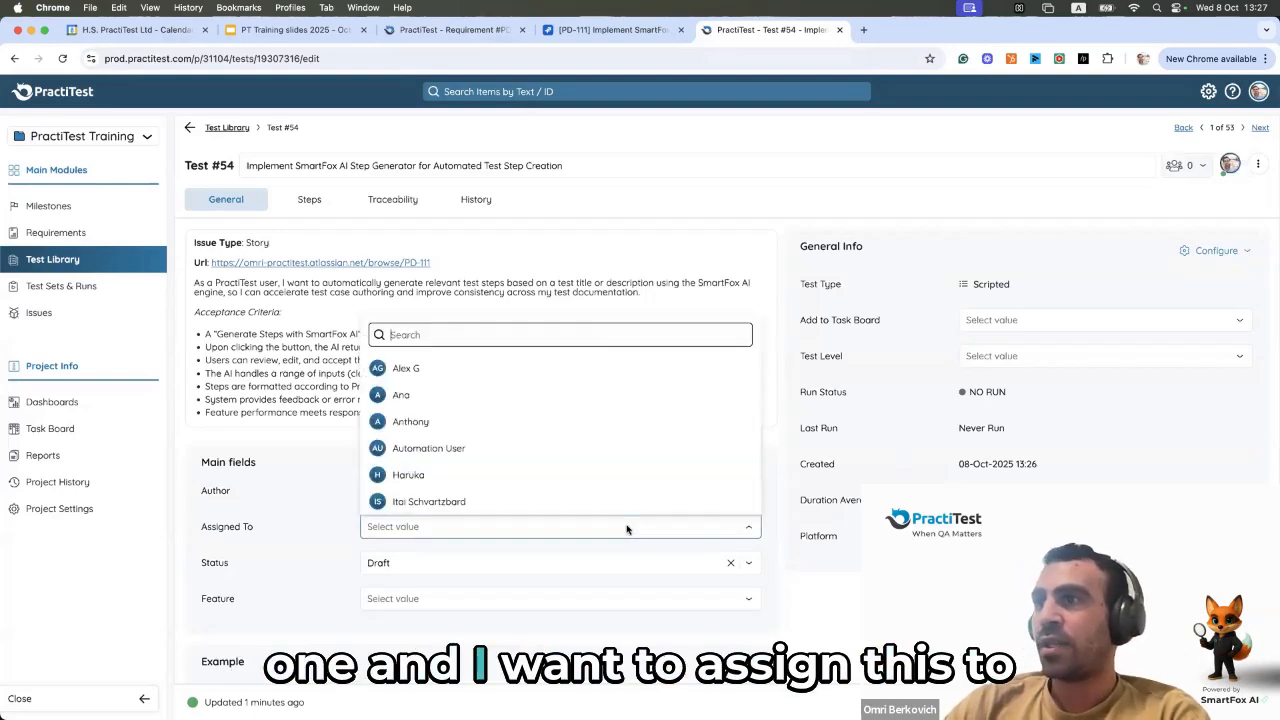
pyautogui.write('omri')
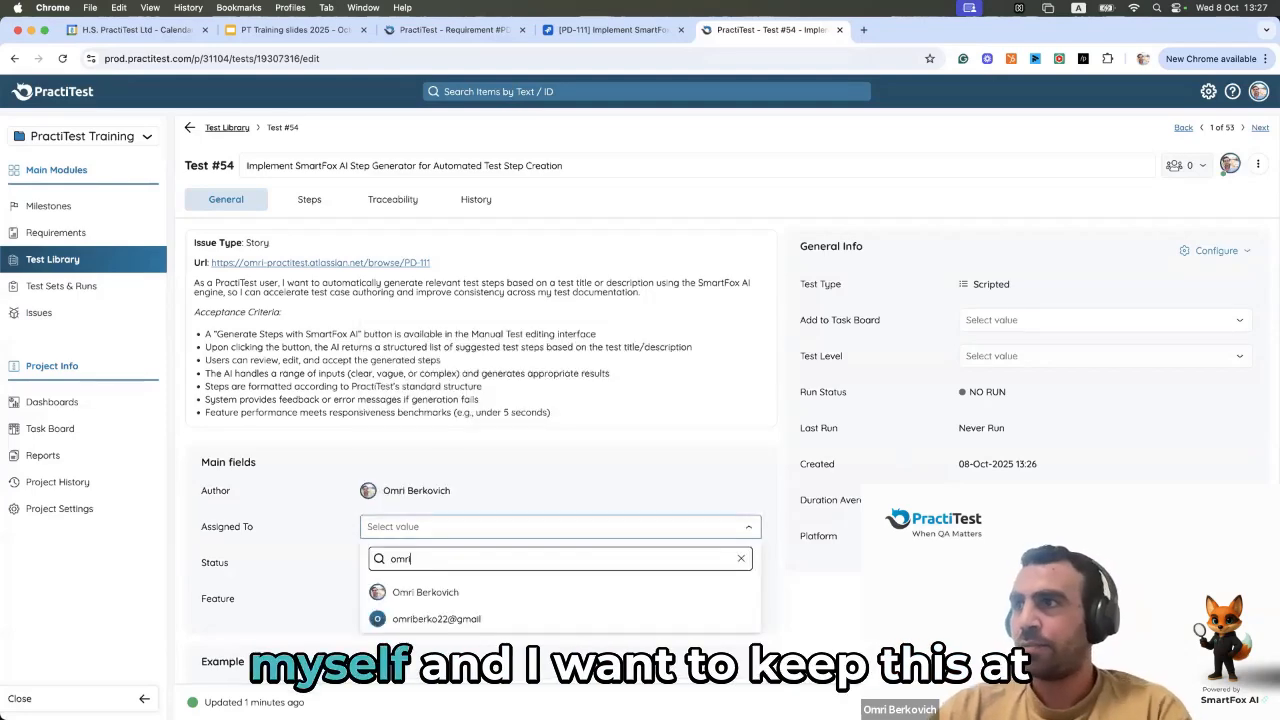
pyautogui.click(577, 585)
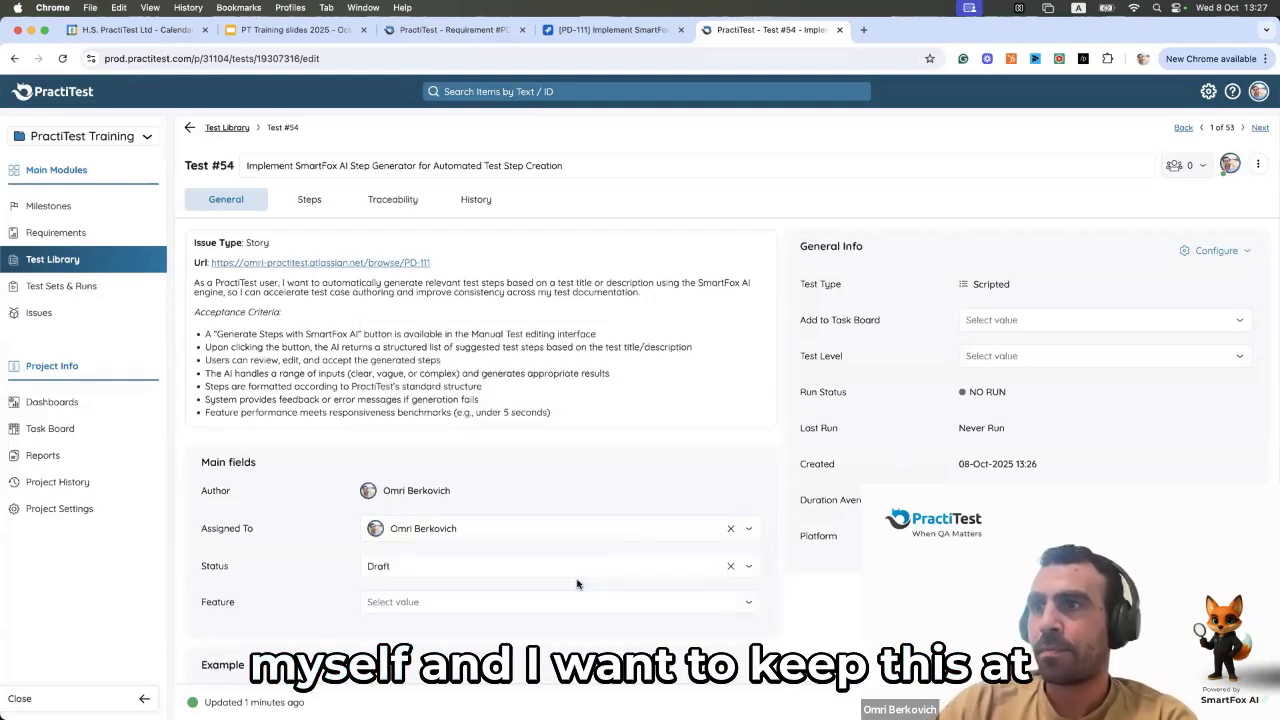
# - Add a new Feature value named "SmarFox" and set it as the test's Feature
pyautogui.click(390, 600)
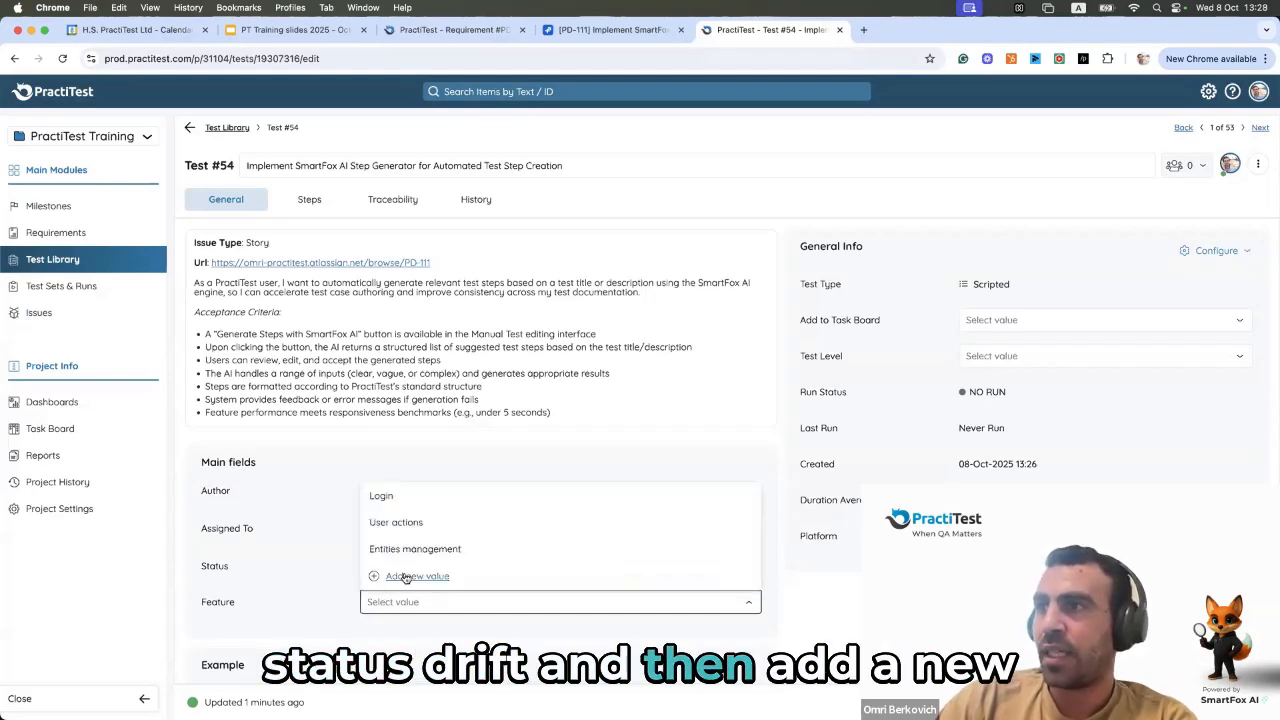
pyautogui.click(410, 576)
pyautogui.write('SmarFox')
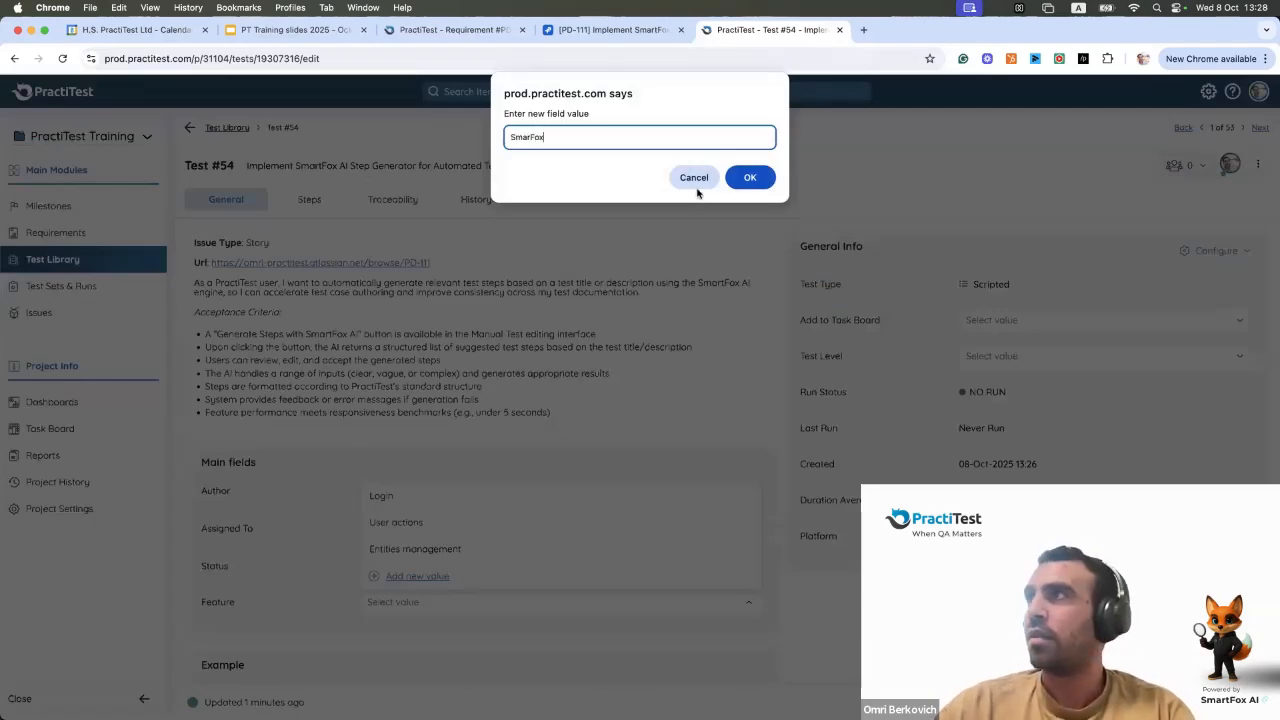
pyautogui.click(749, 178)
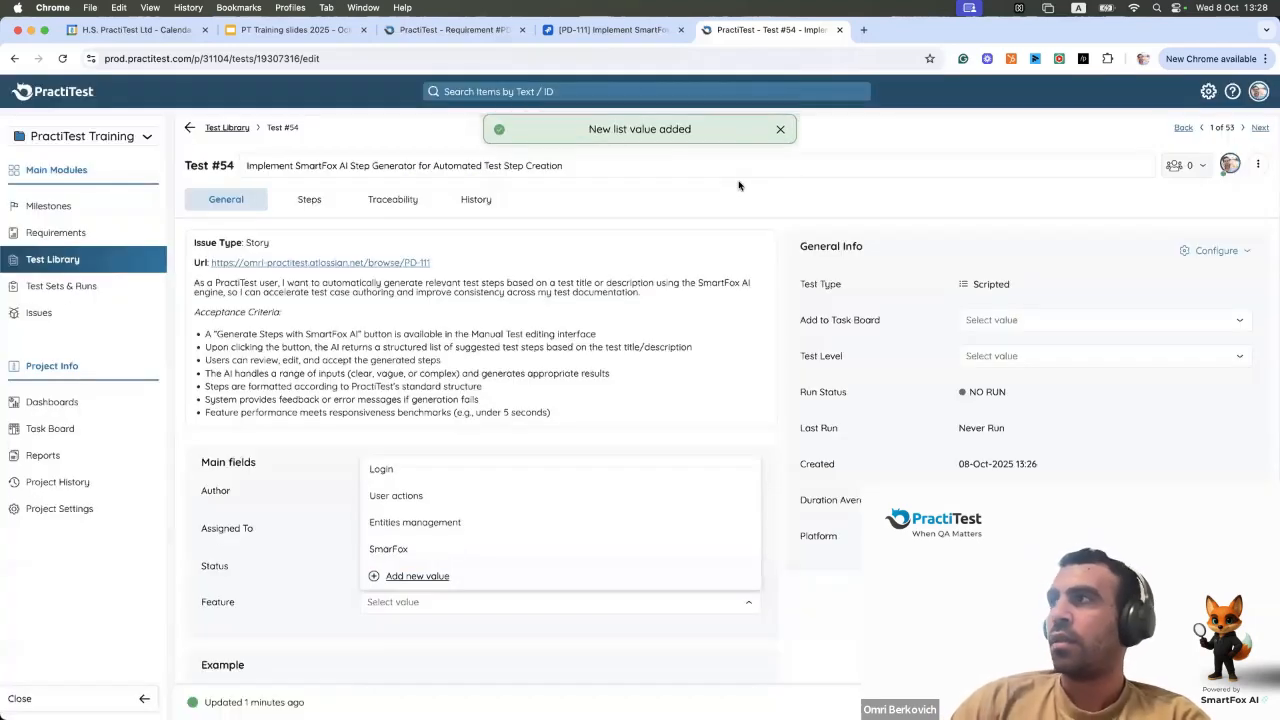
pyautogui.click(543, 607)
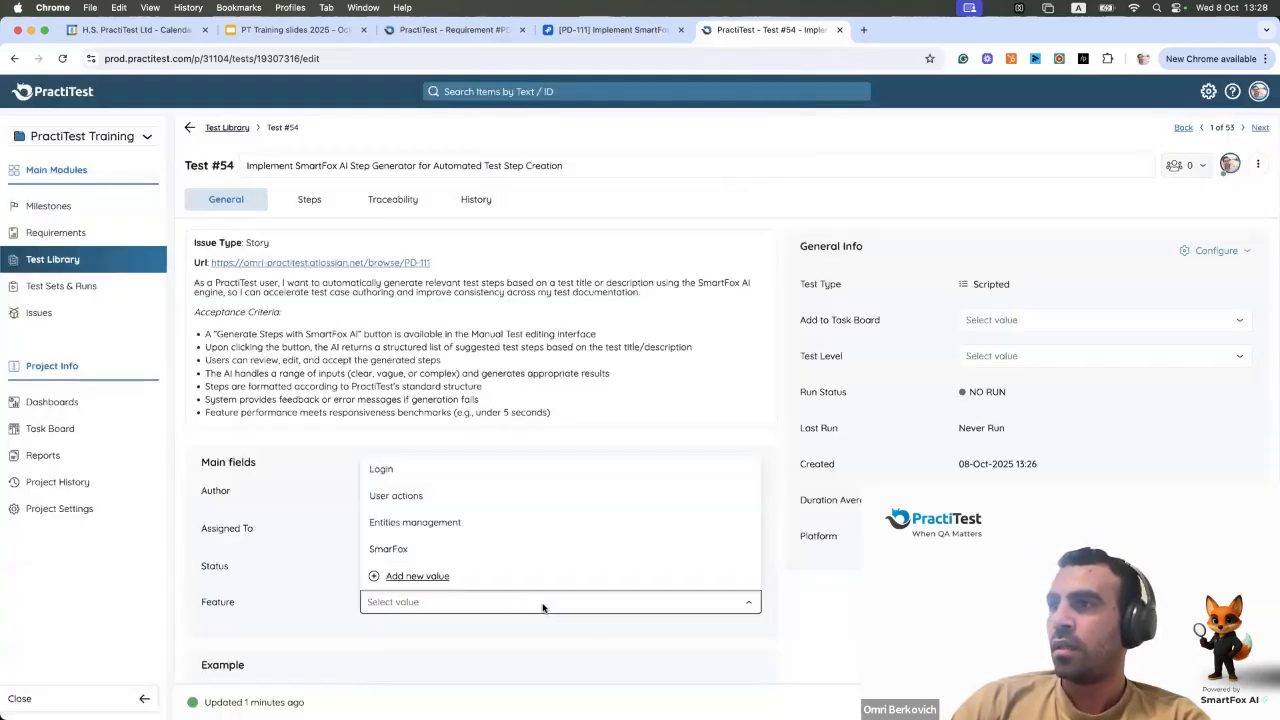
pyautogui.click(391, 548)
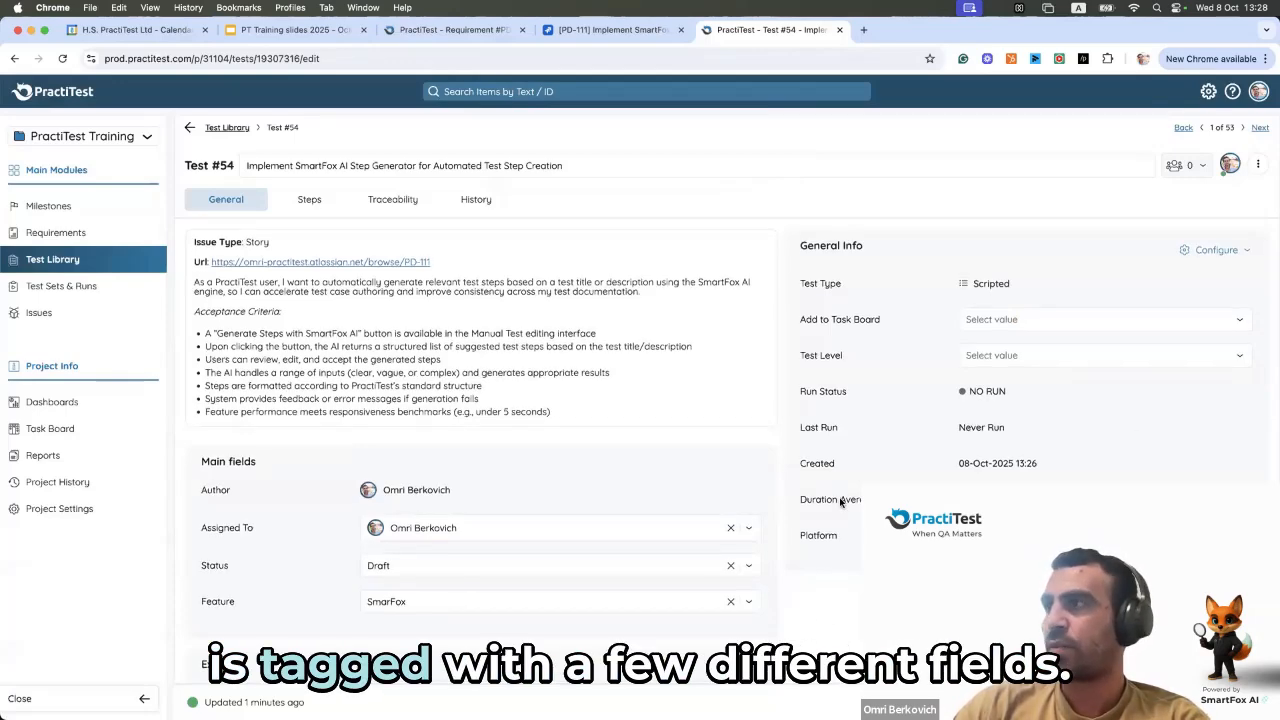
# - Set the test's Test Level to Sanity and save the test
pyautogui.scroll(-1, 932, 313)
pyautogui.scroll(1, 964, 347)
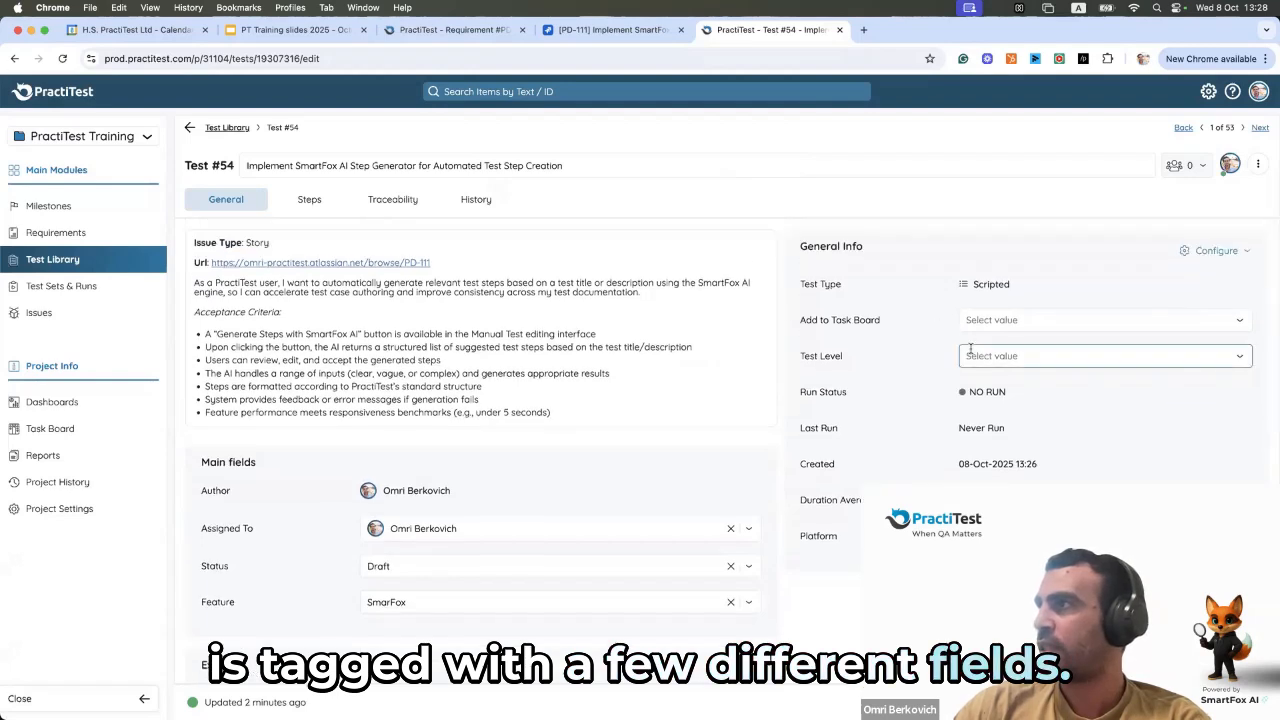
pyautogui.click(970, 352)
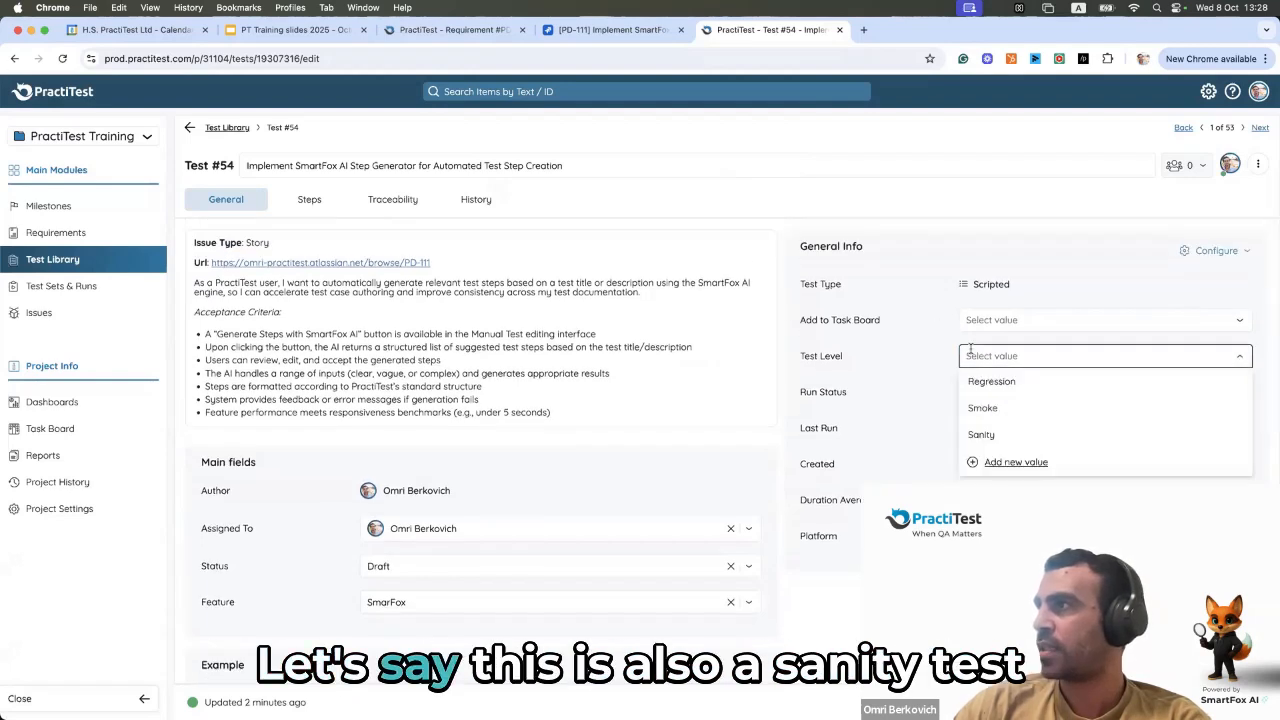
pyautogui.click(982, 437)
pyautogui.scroll(-1, 982, 437)
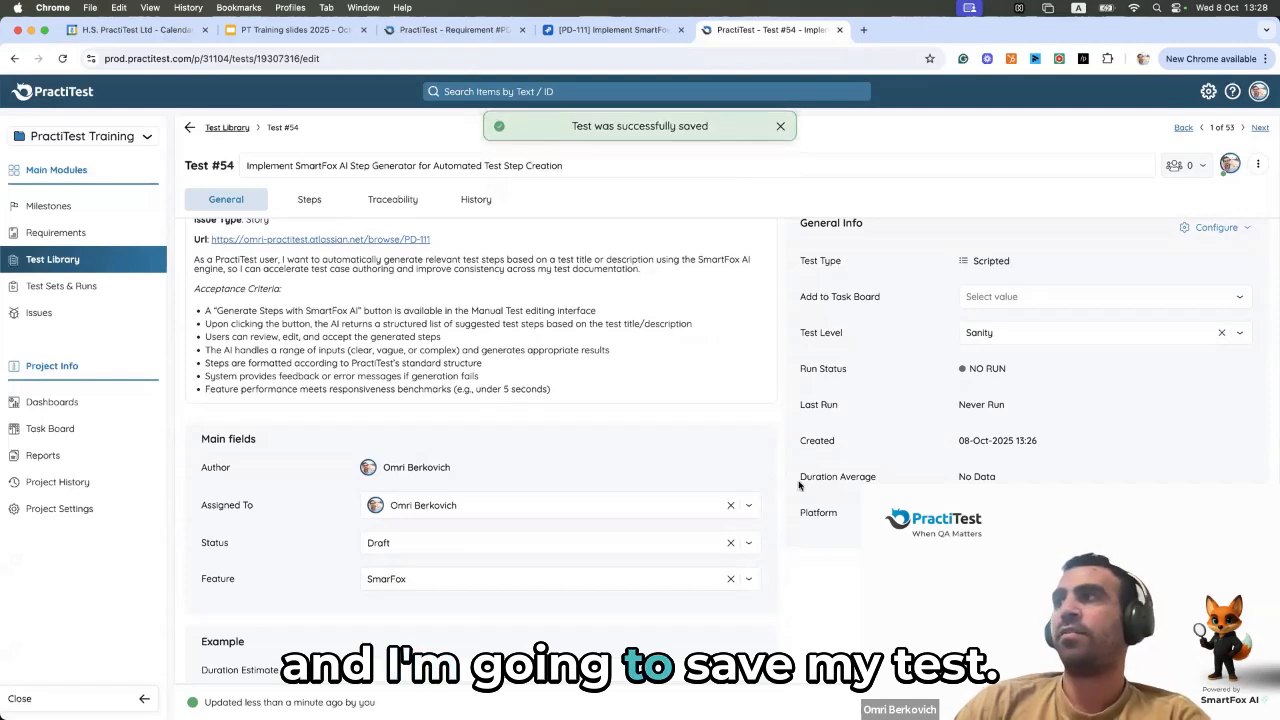
# - Browse the Test Library by the Login and SmarFox features and by the Draft status
pyautogui.click(90, 262)
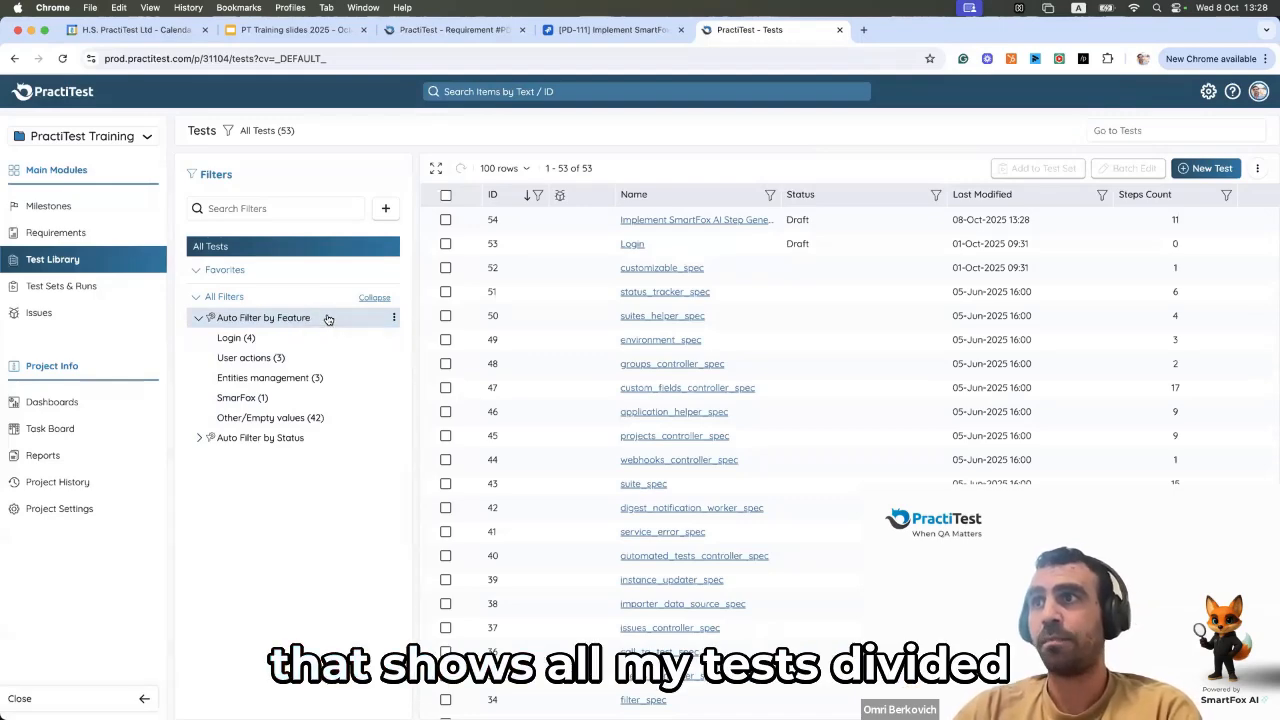
pyautogui.click(233, 340)
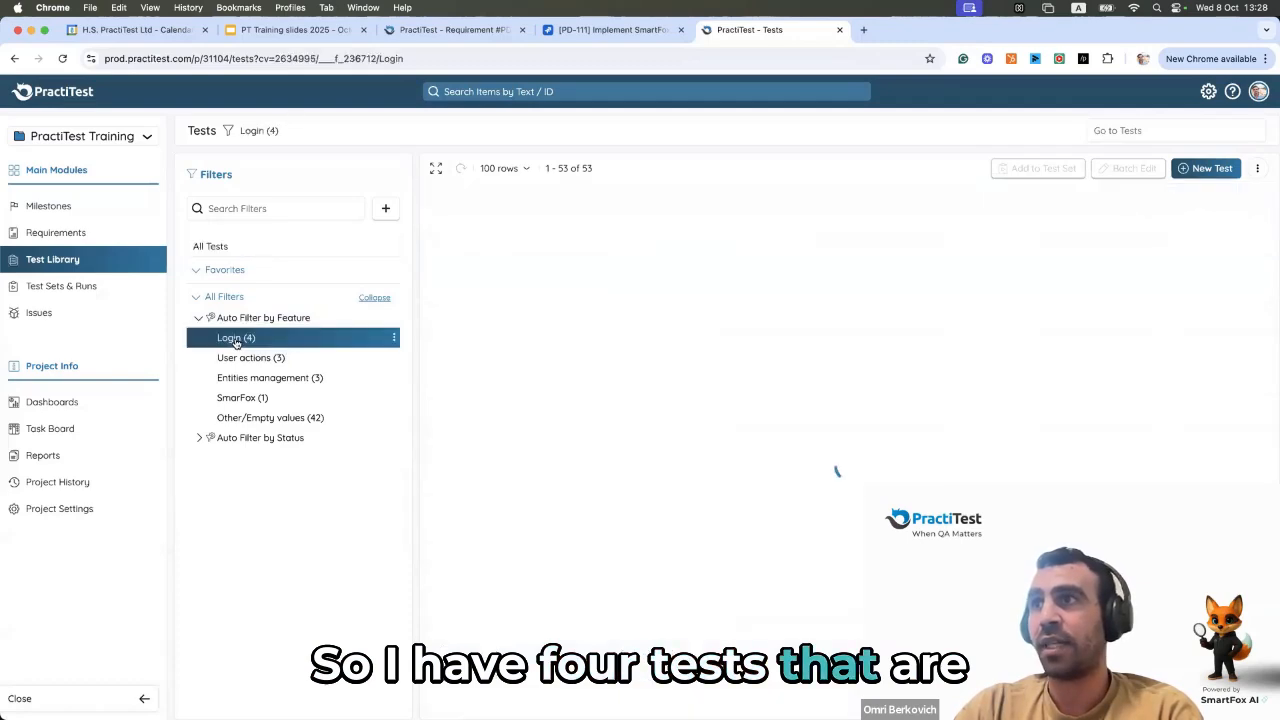
pyautogui.click(244, 399)
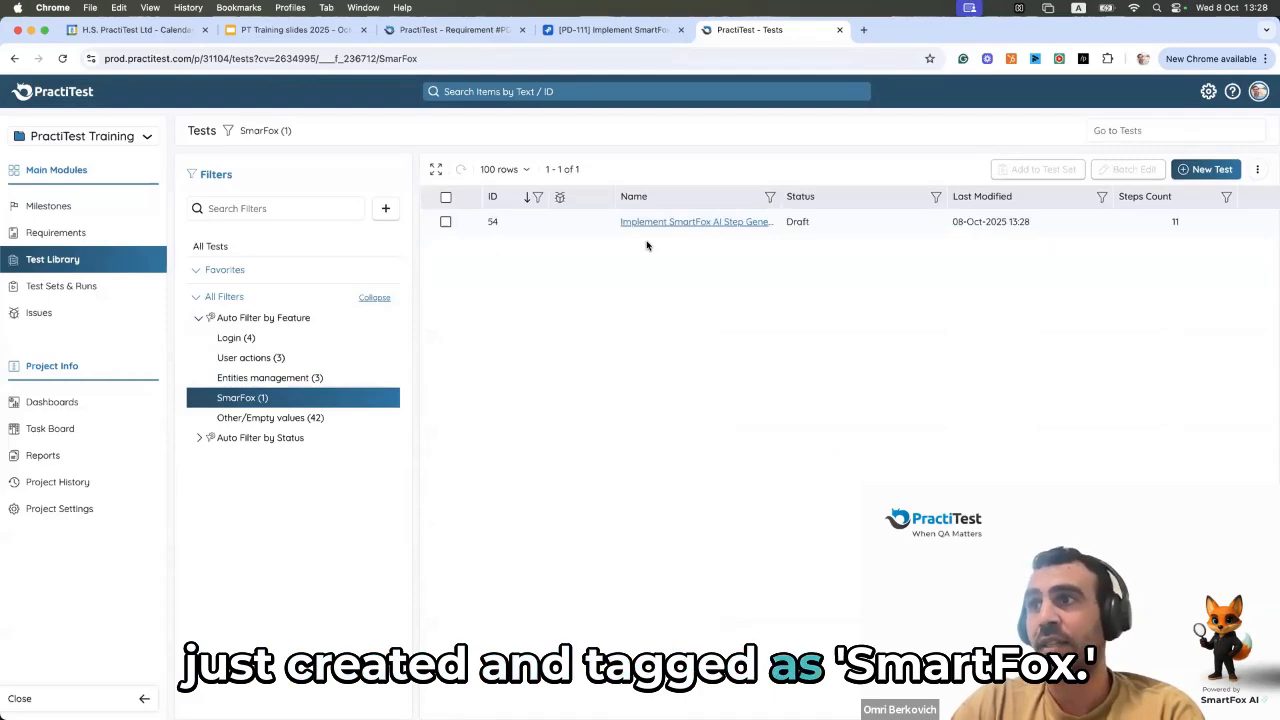
pyautogui.click(197, 439)
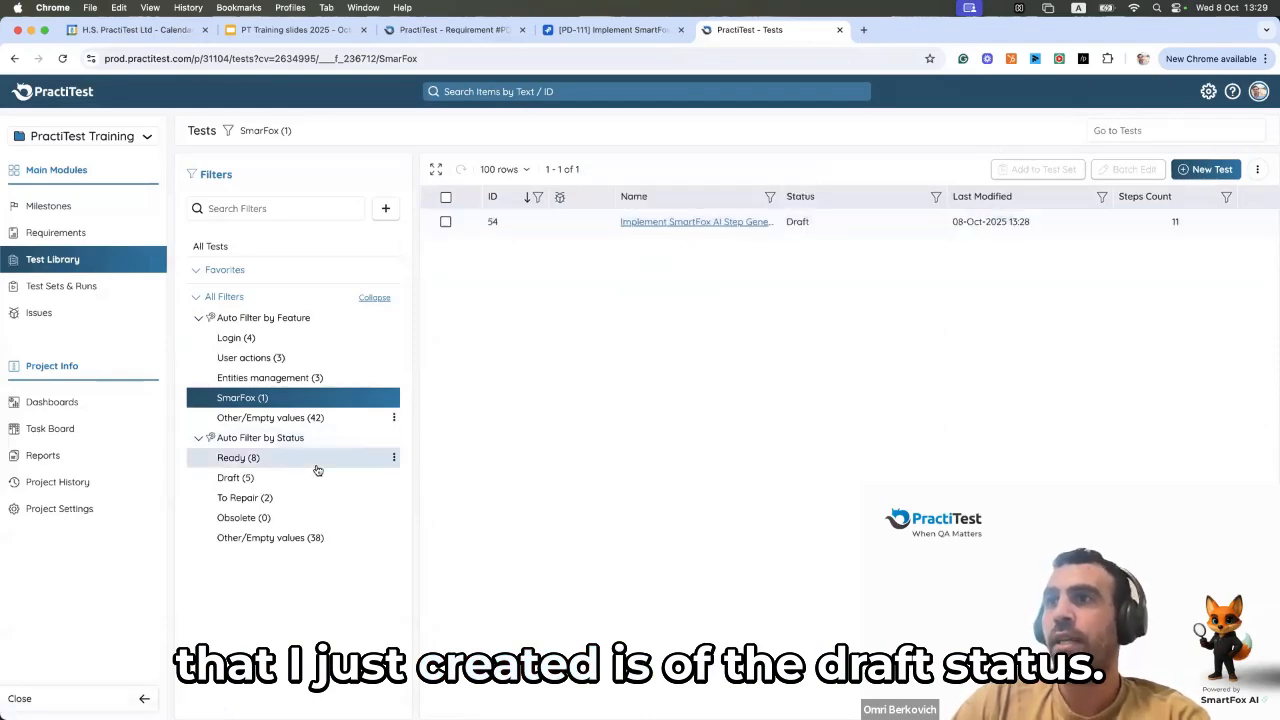
pyautogui.click(246, 479)
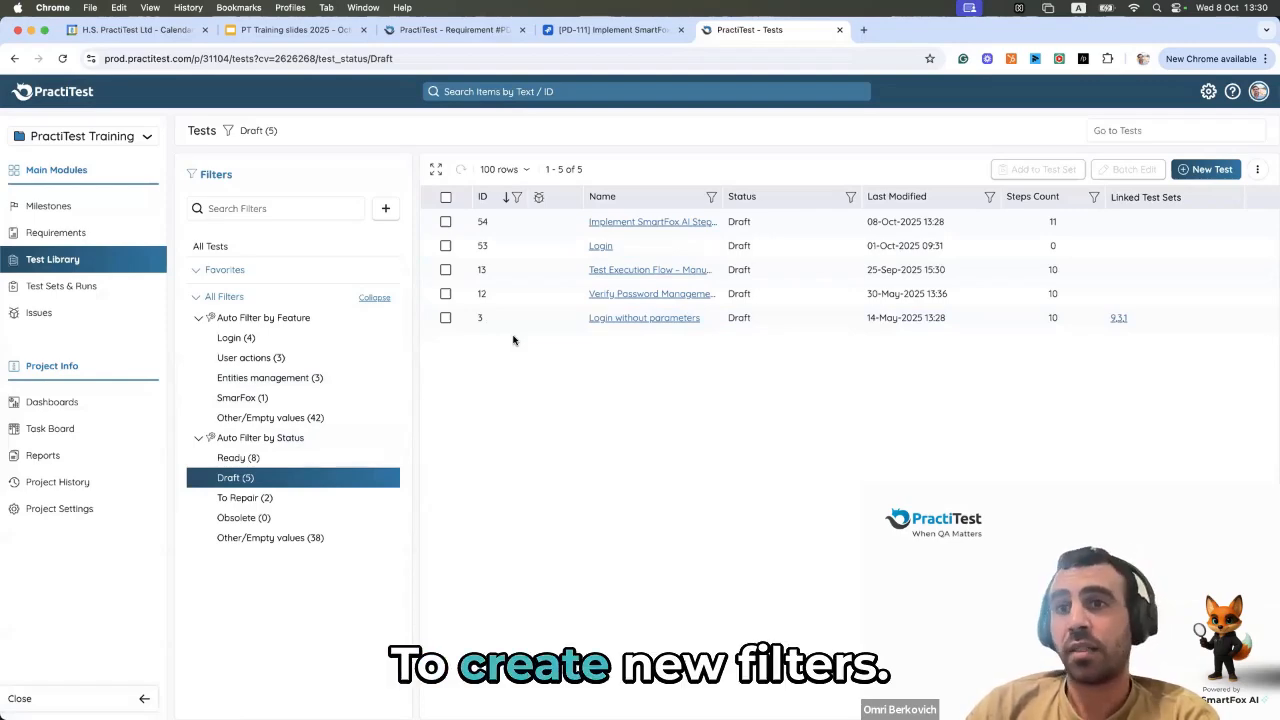
# - Start a new test filter with an AND criterion where Platform is Platform 1
pyautogui.click(388, 211)
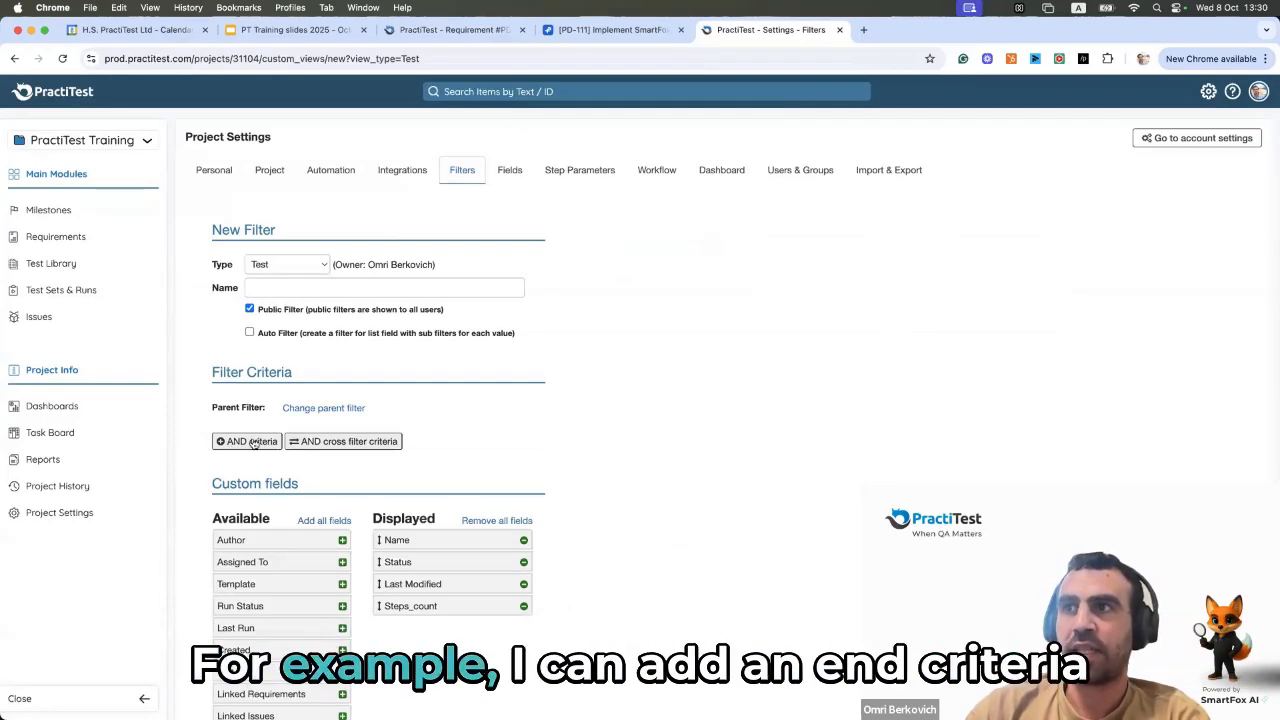
pyautogui.click(252, 443)
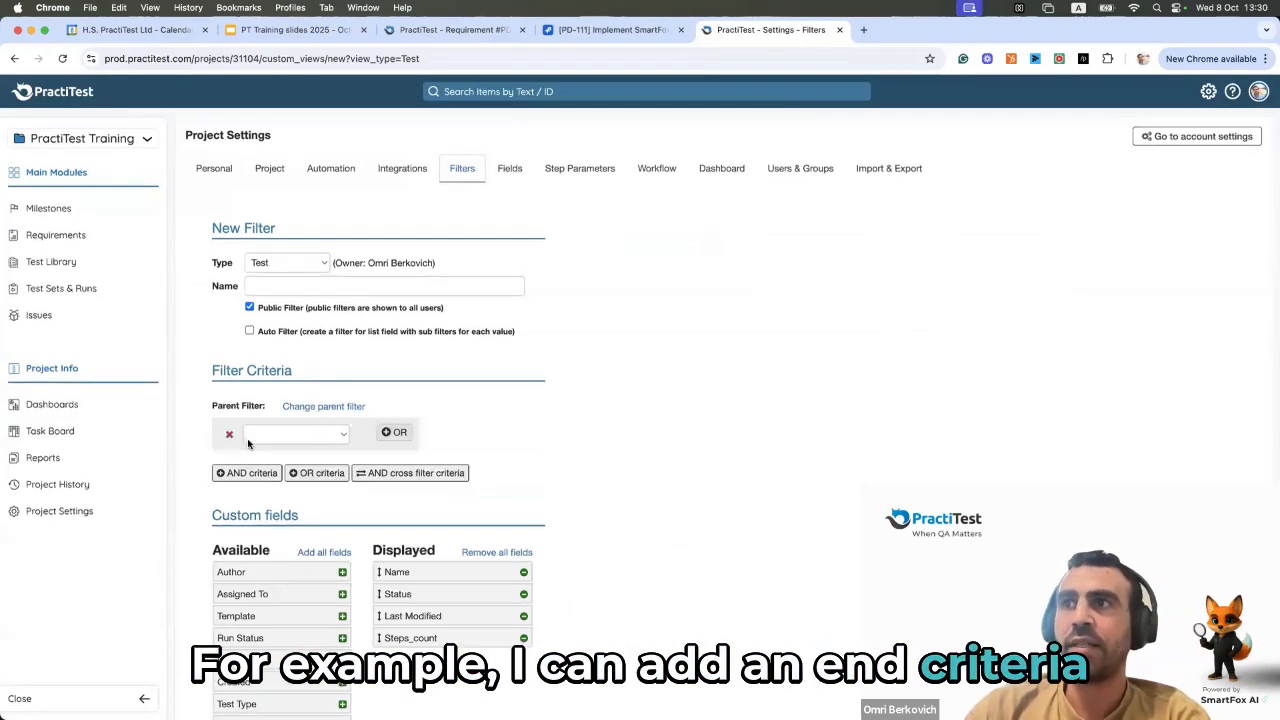
pyautogui.click(265, 436)
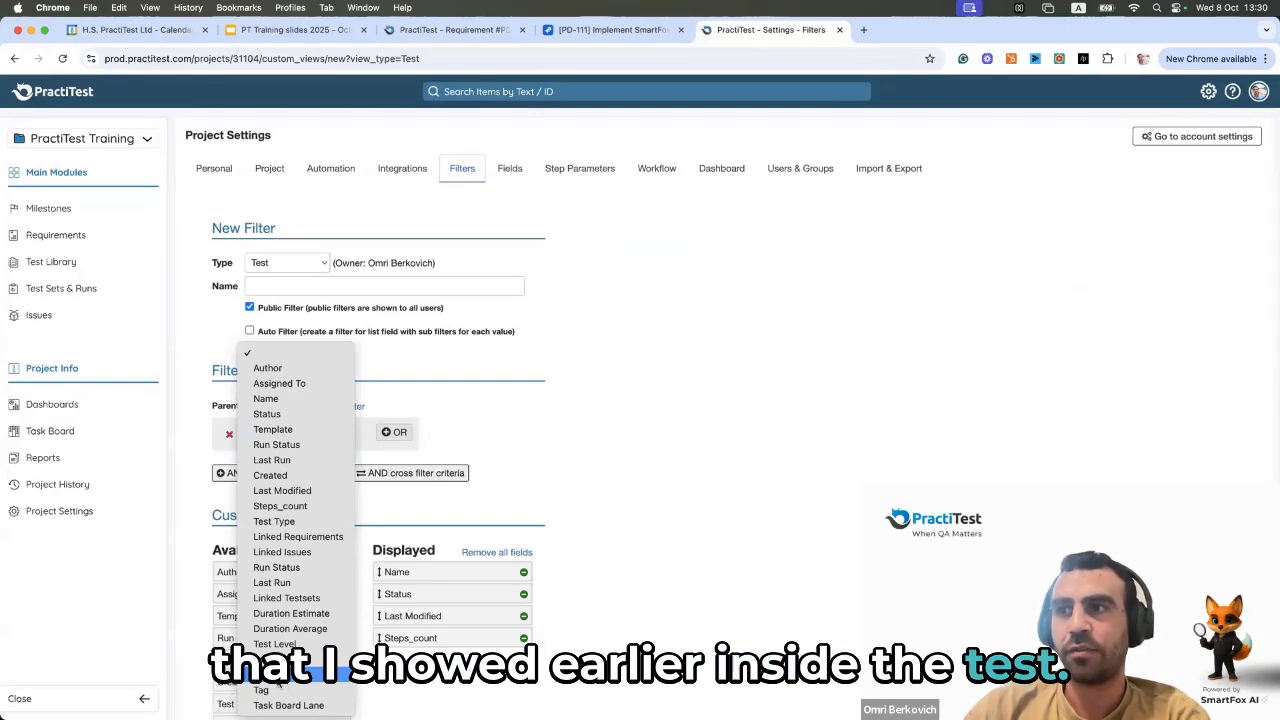
pyautogui.click(285, 680)
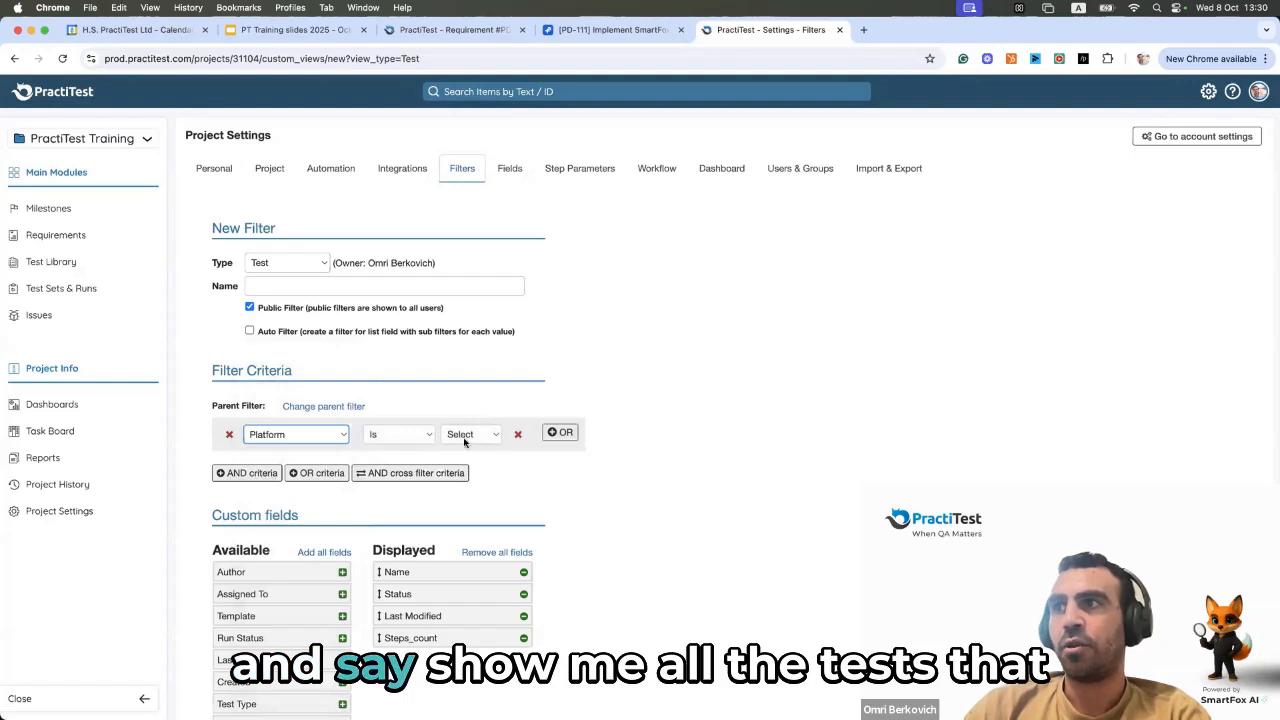
pyautogui.click(464, 437)
pyautogui.click(470, 465)
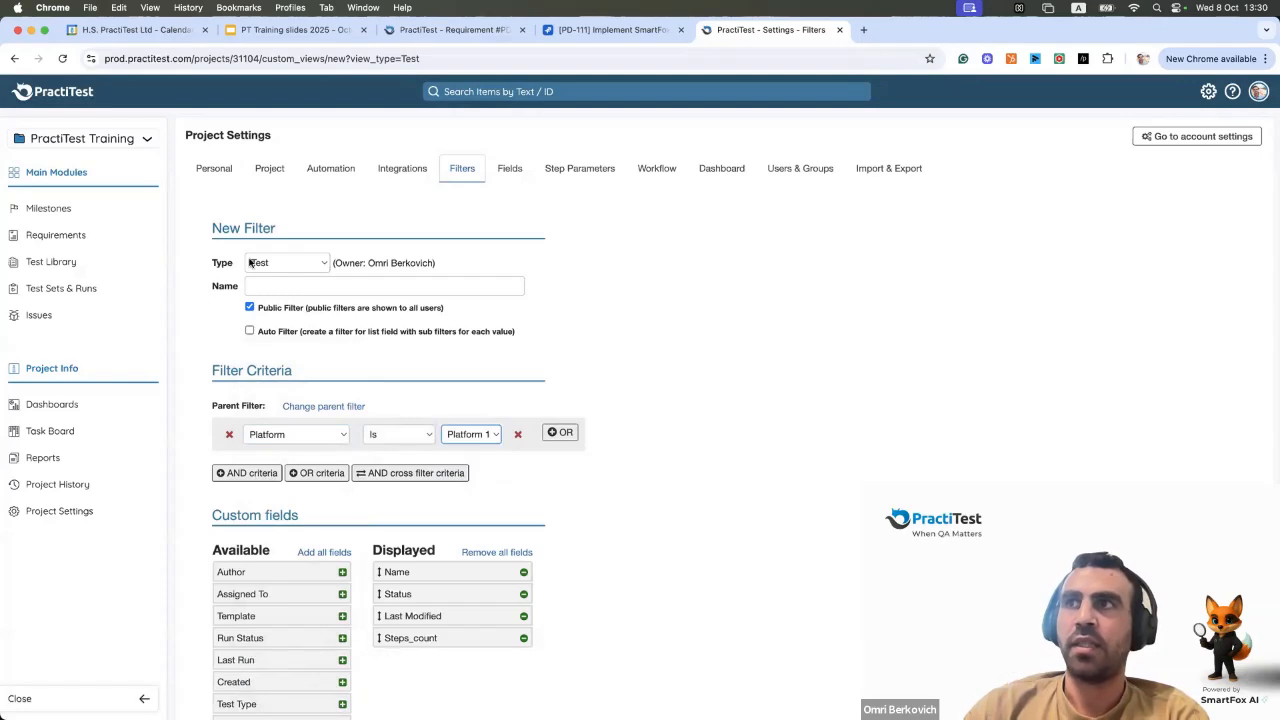
# - Name the new filter "Platform 1" and create it
pyautogui.click(257, 286)
pyautogui.write('Platform 1')
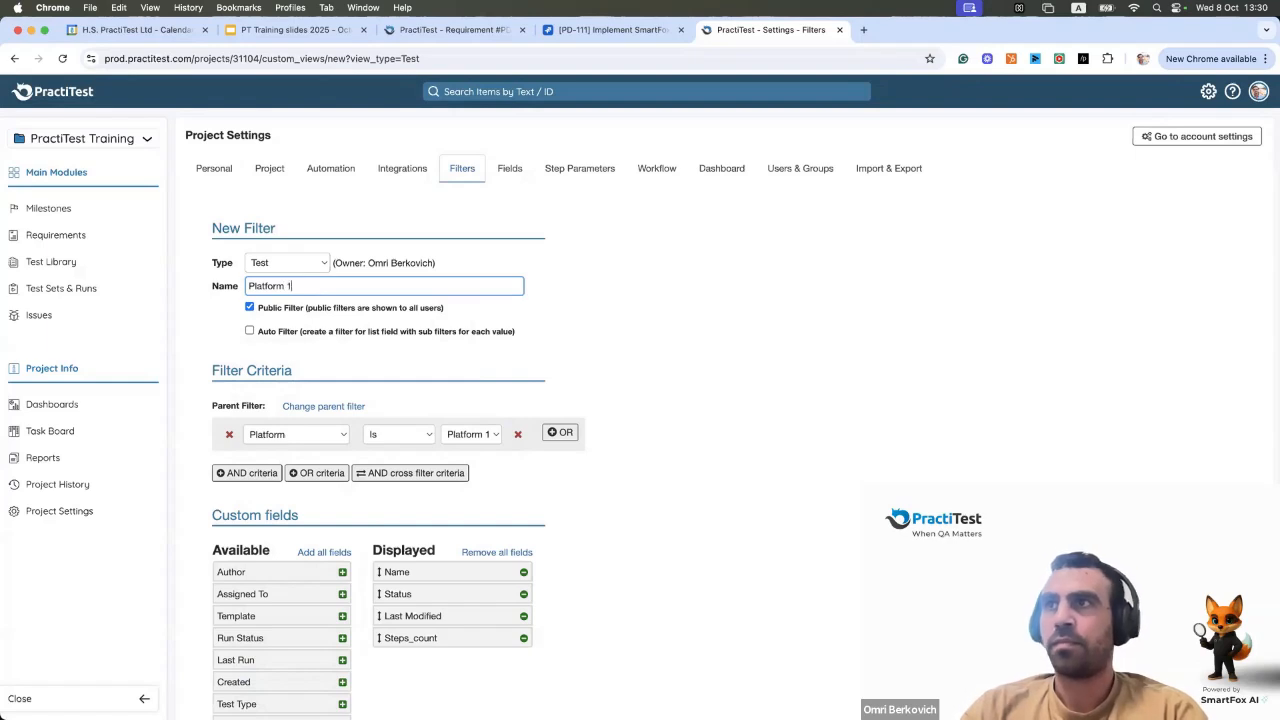
pyautogui.scroll(-2, 214, 645)
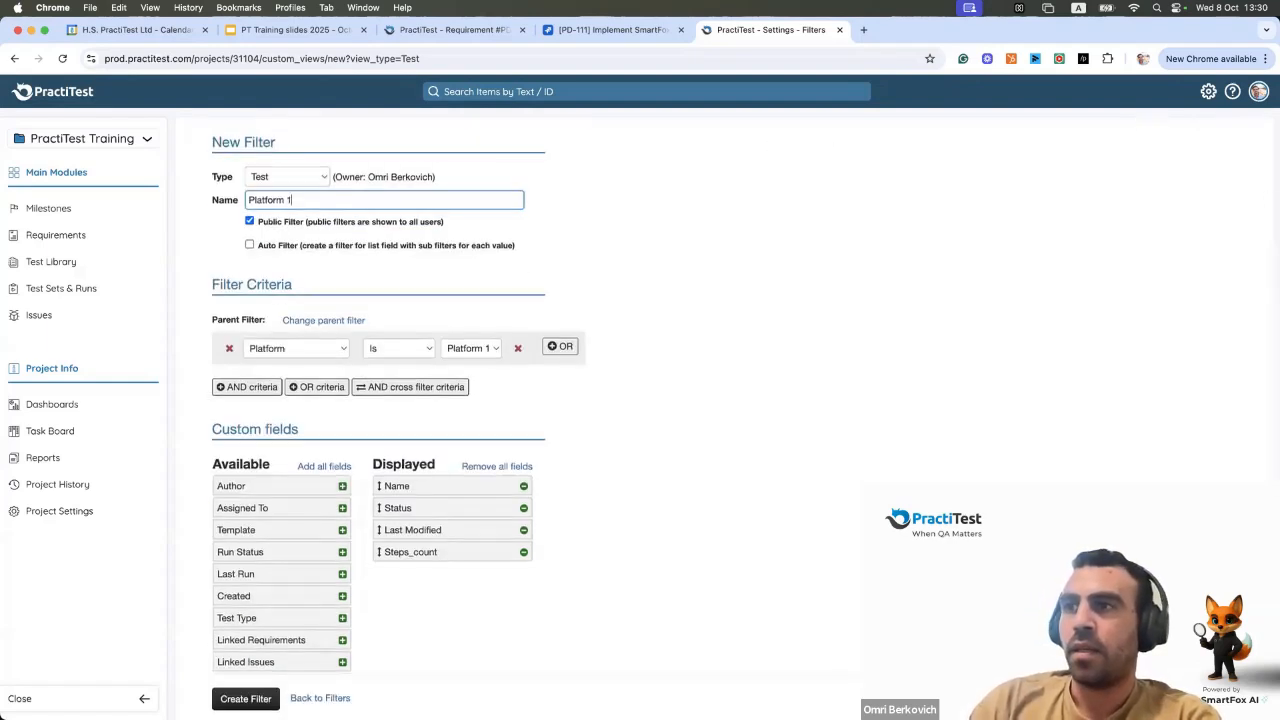
pyautogui.click(245, 698)
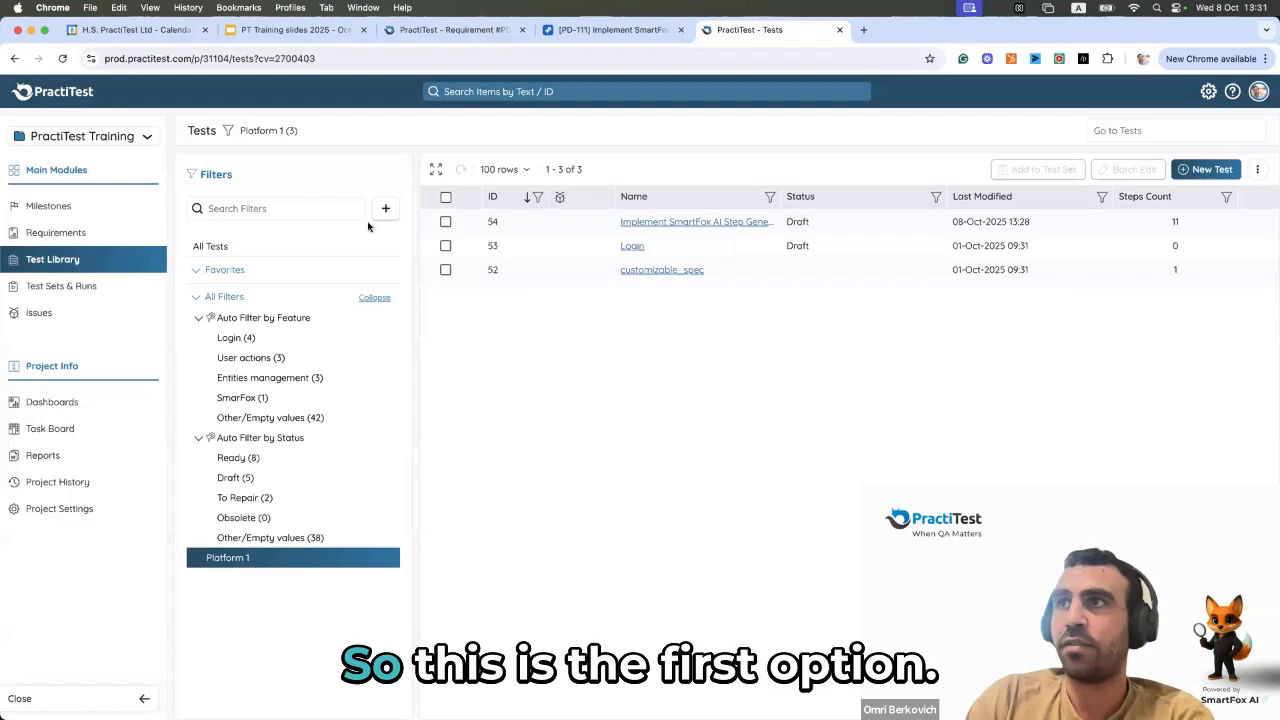
# - Edit the Platform 1 filter and add an AND criterion where Assigned To is the filter owner
pyautogui.click(394, 559)
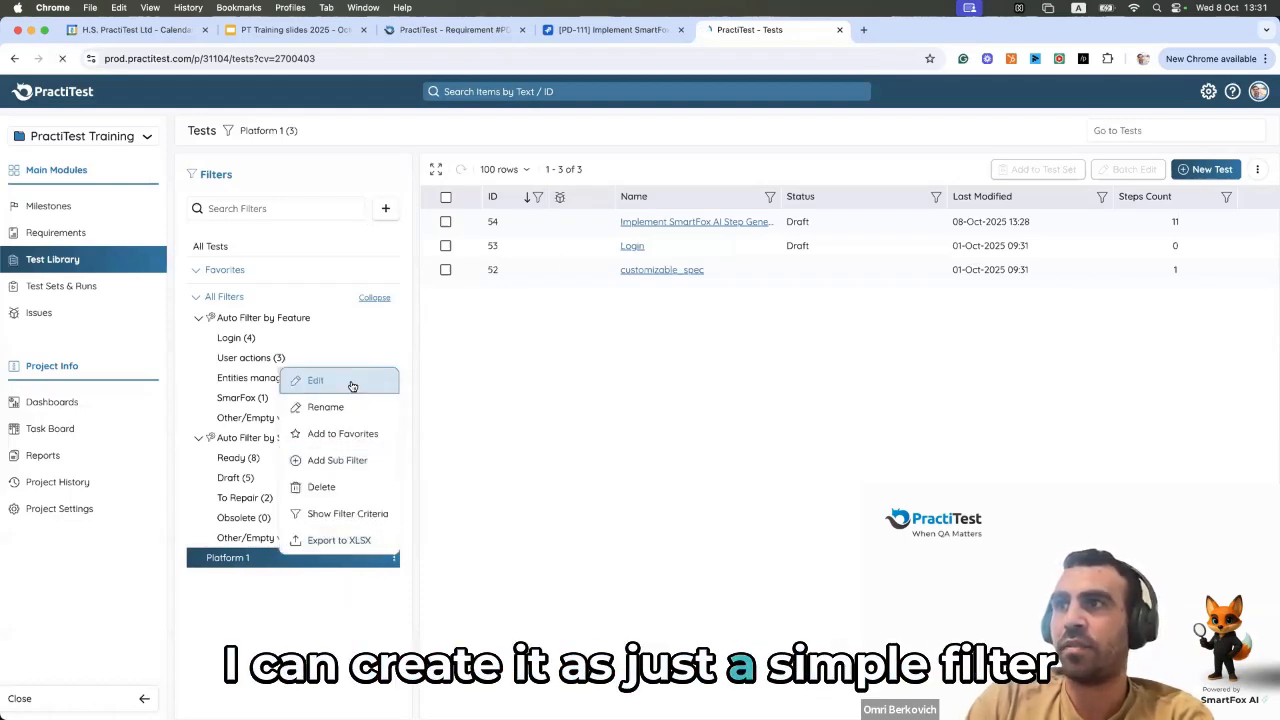
pyautogui.click(352, 386)
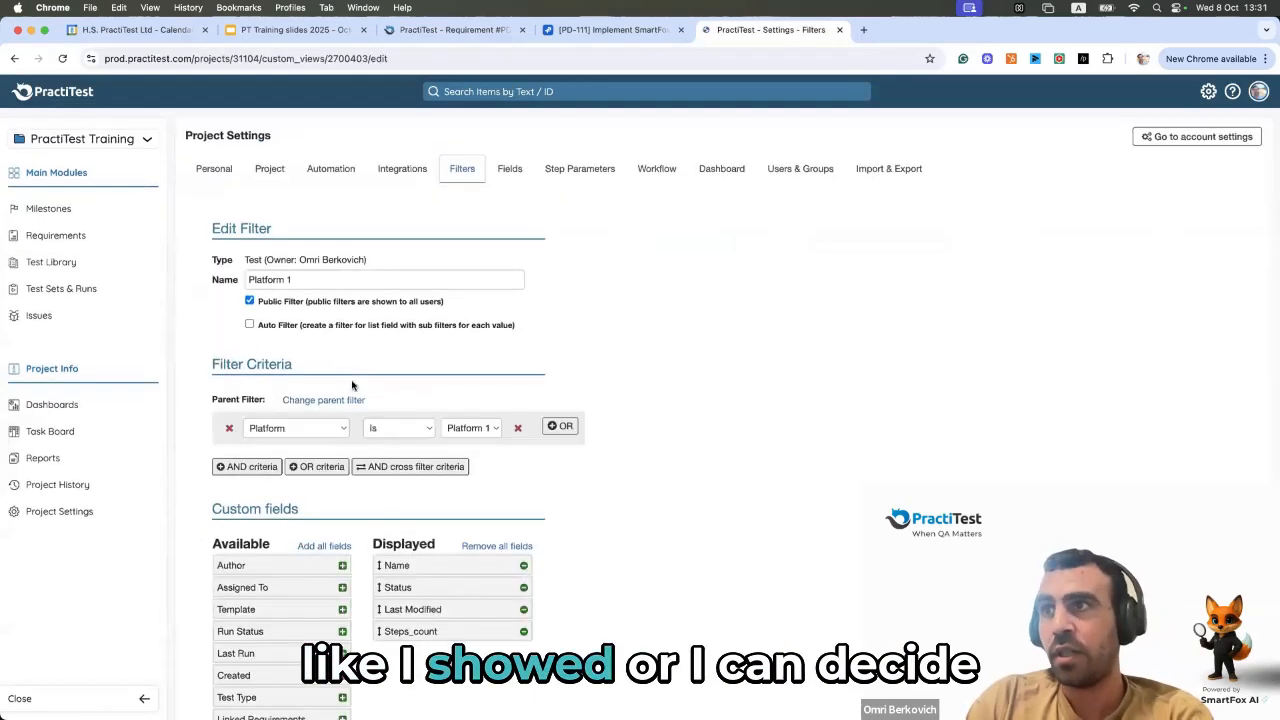
pyautogui.click(249, 467)
pyautogui.moveTo(213, 460); pyautogui.dragTo(234, 460)
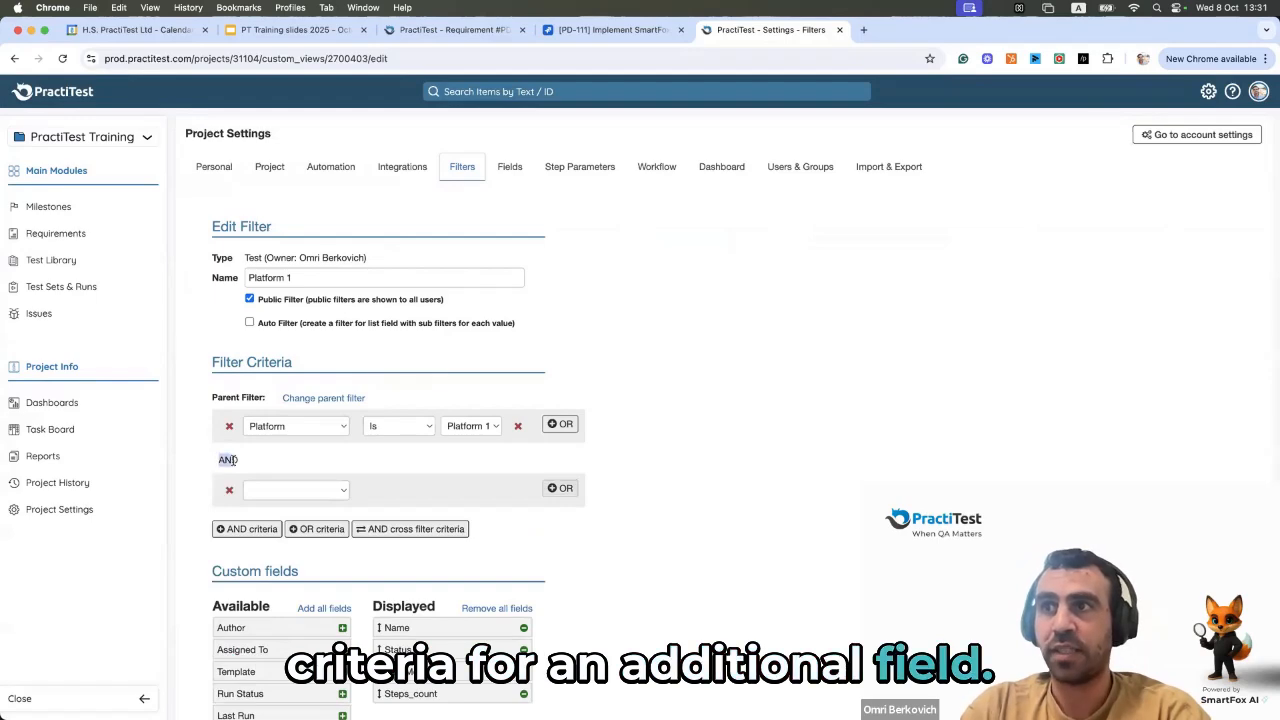
pyautogui.click(280, 490)
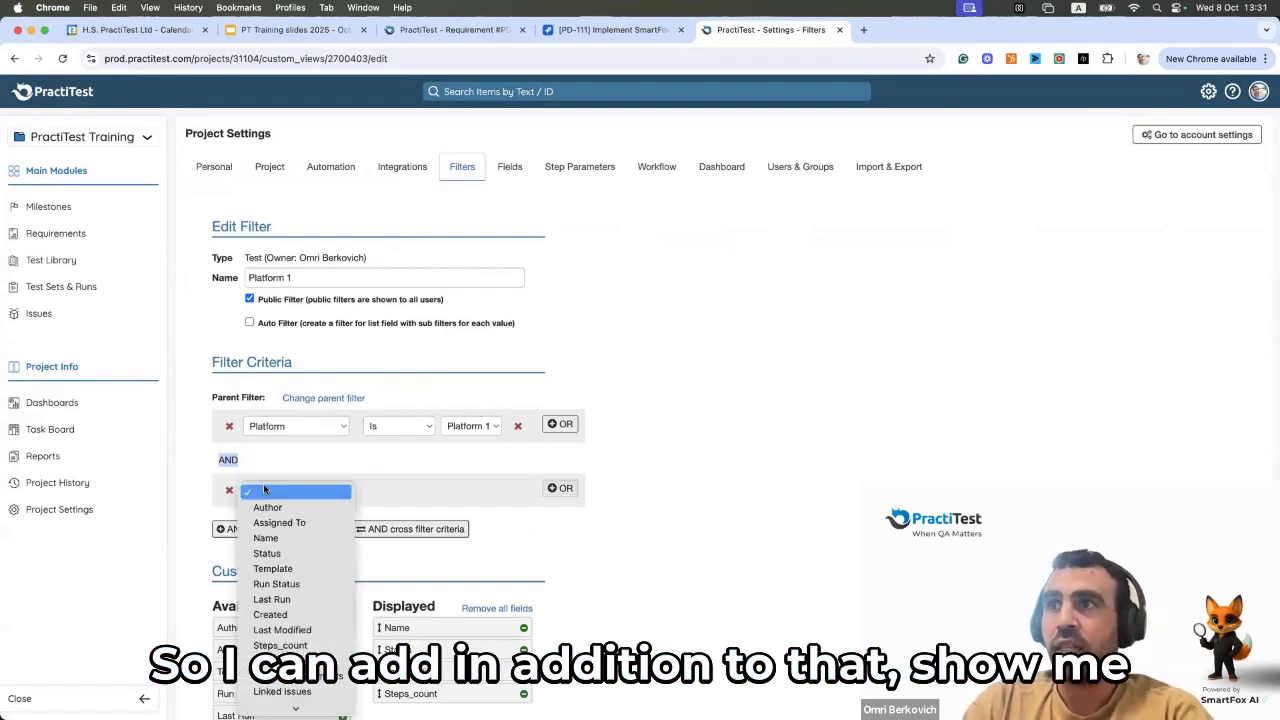
pyautogui.click(268, 522)
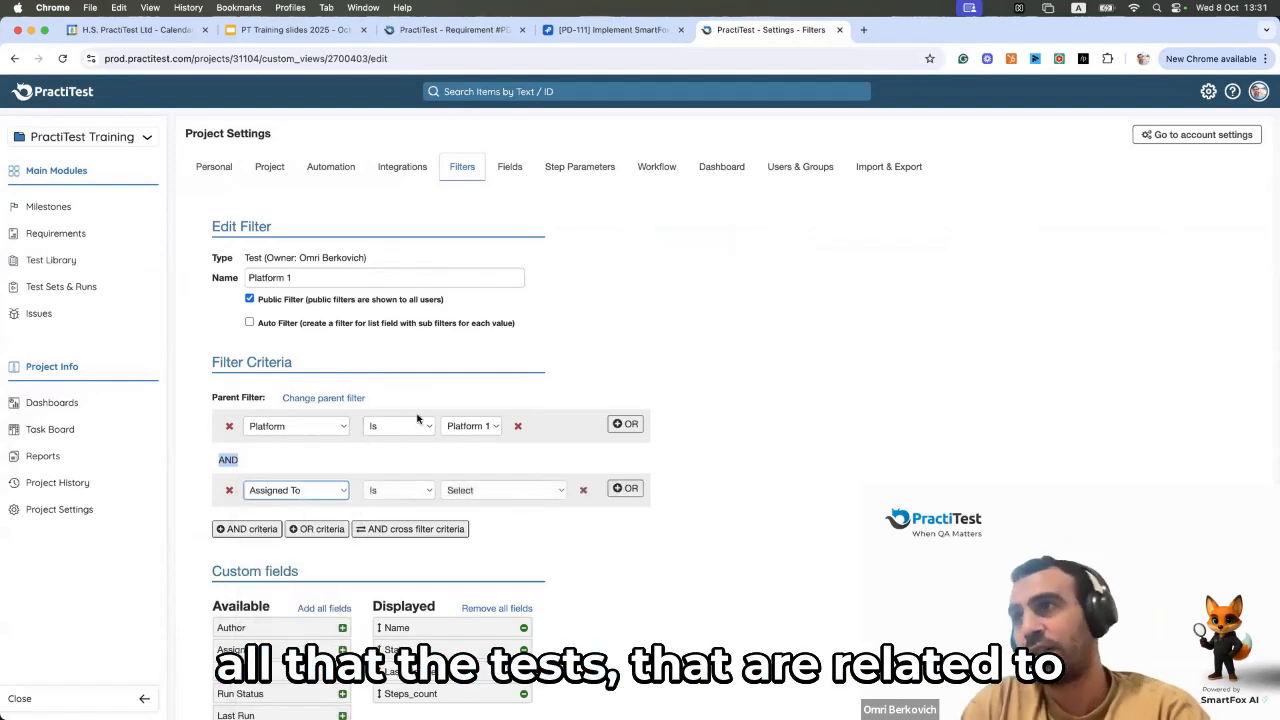
pyautogui.click(486, 490)
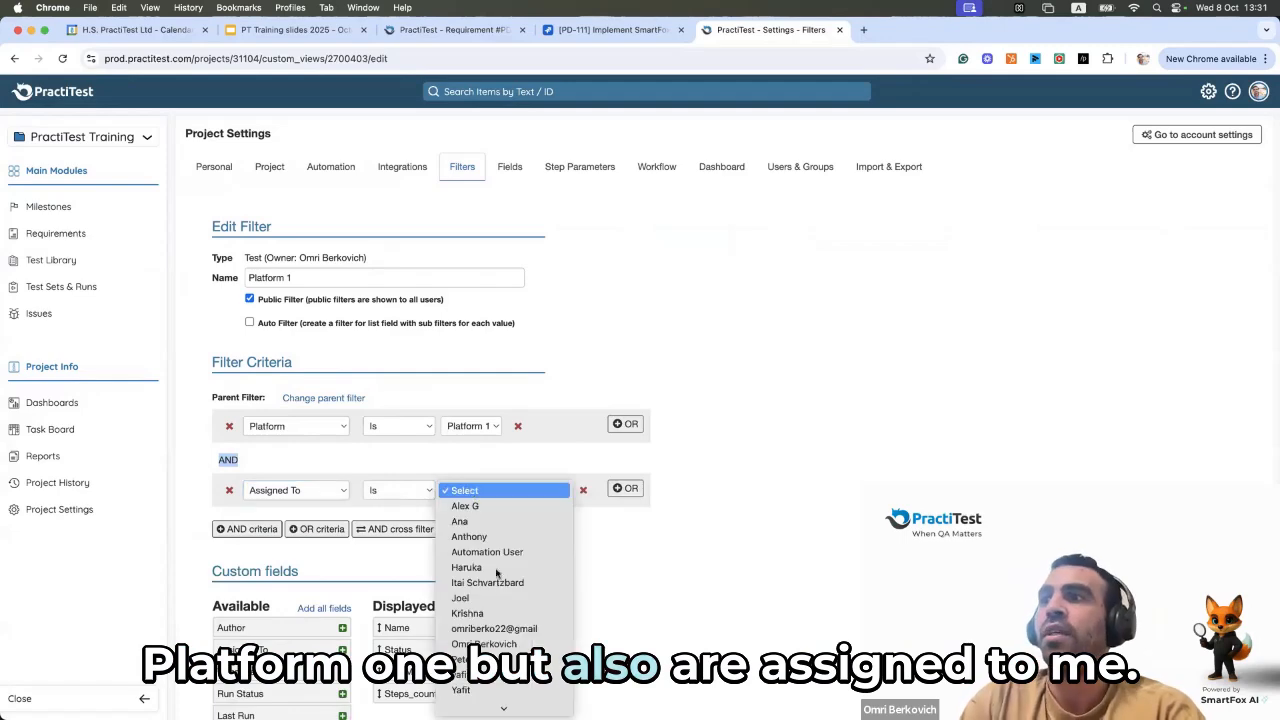
pyautogui.scroll(-2, 500, 588)
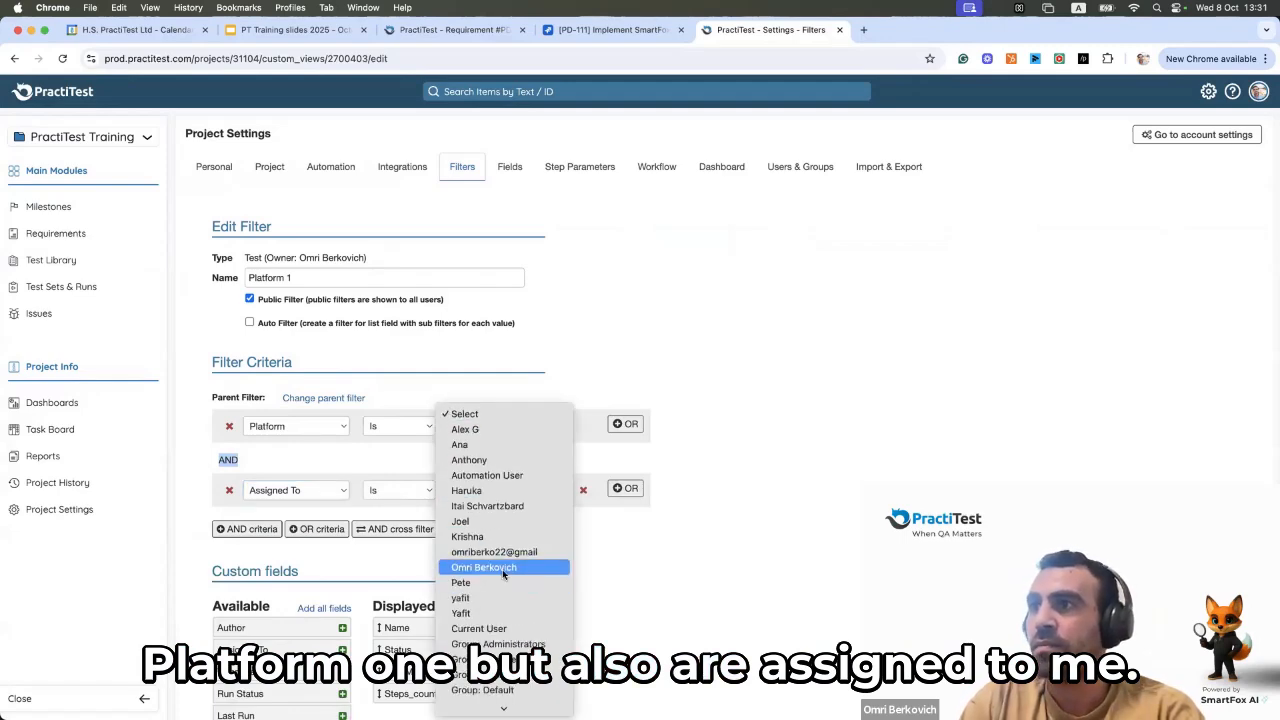
pyautogui.click(500, 567)
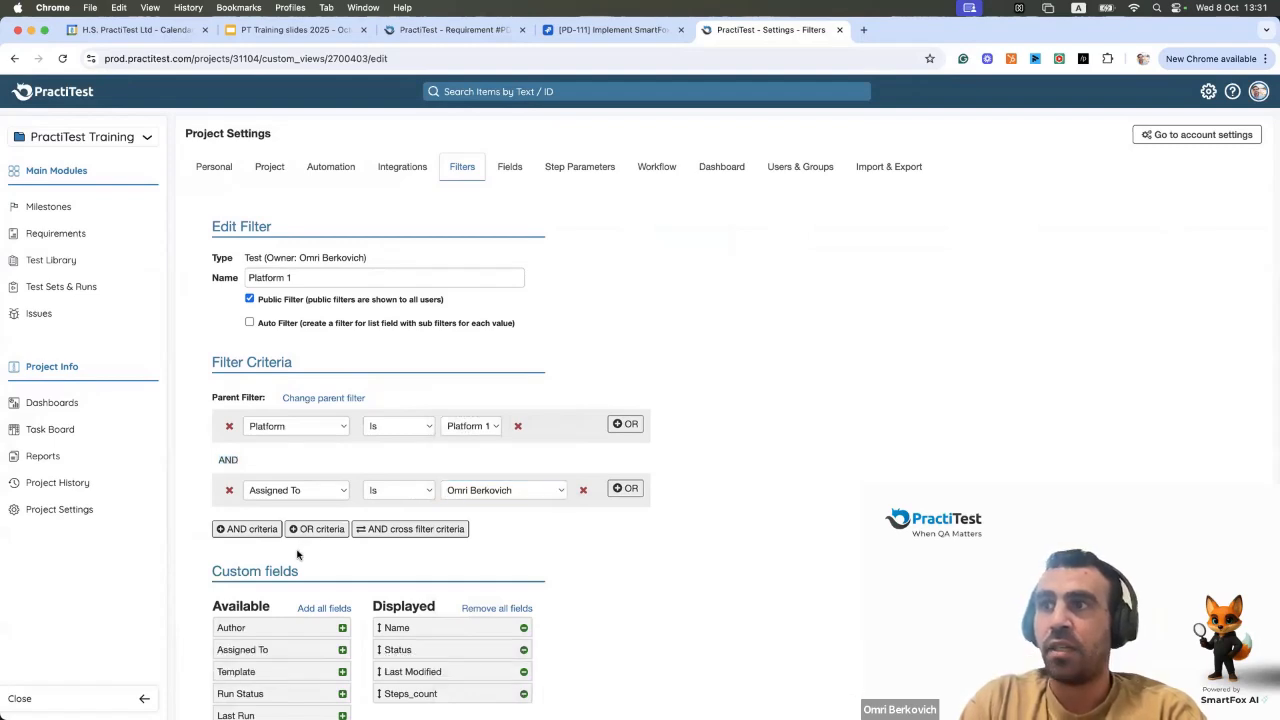
# - Extend the Assigned To criterion with an OR condition matching the first user in the list
pyautogui.scroll(-1, 310, 535)
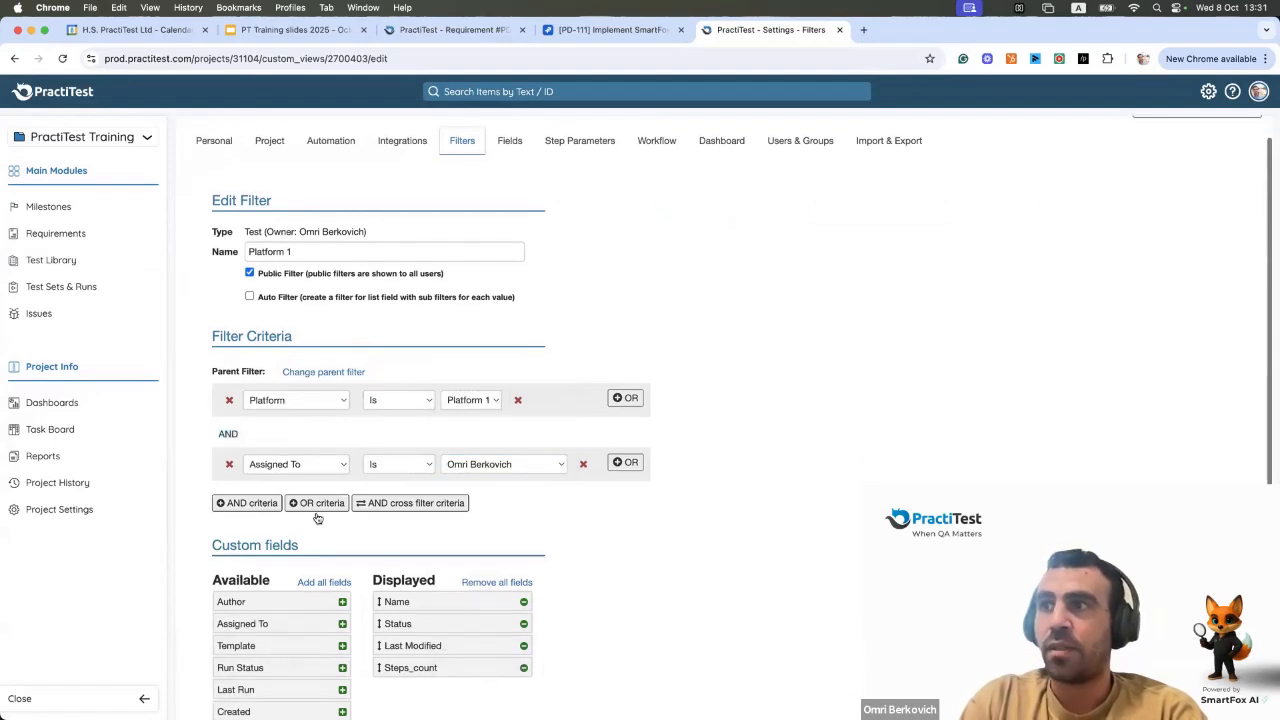
pyautogui.click(628, 462)
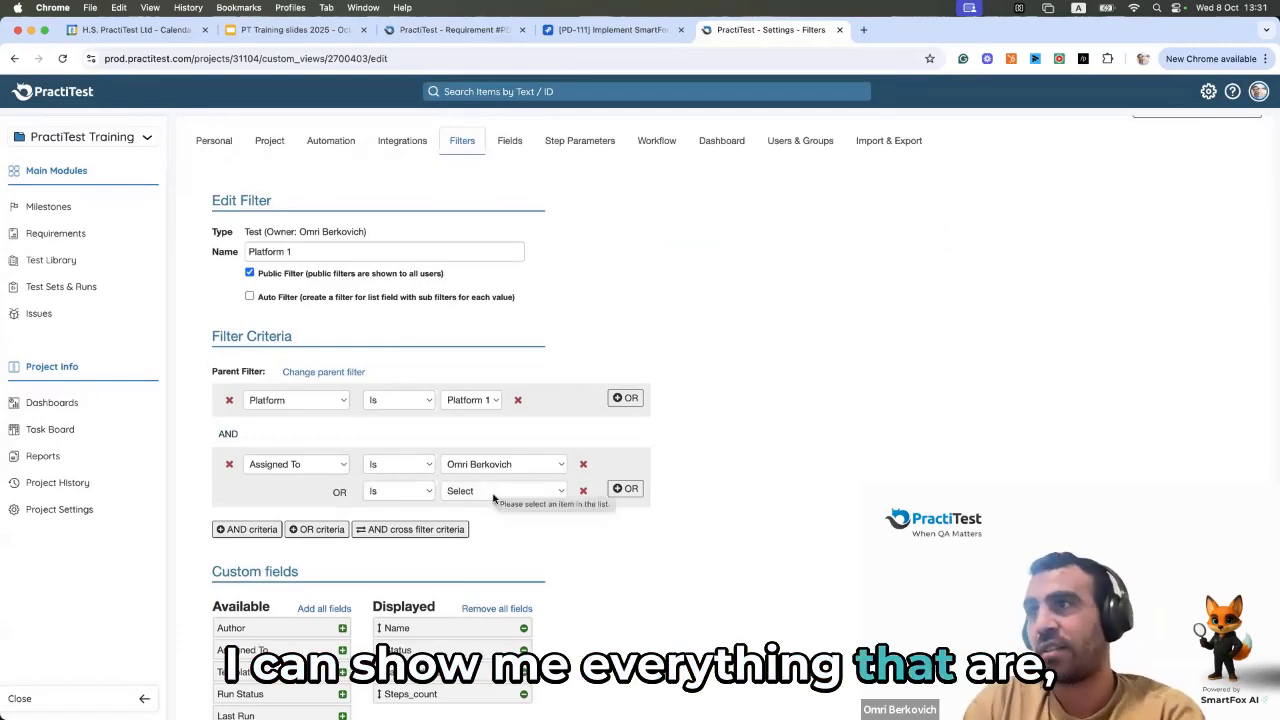
pyautogui.click(493, 493)
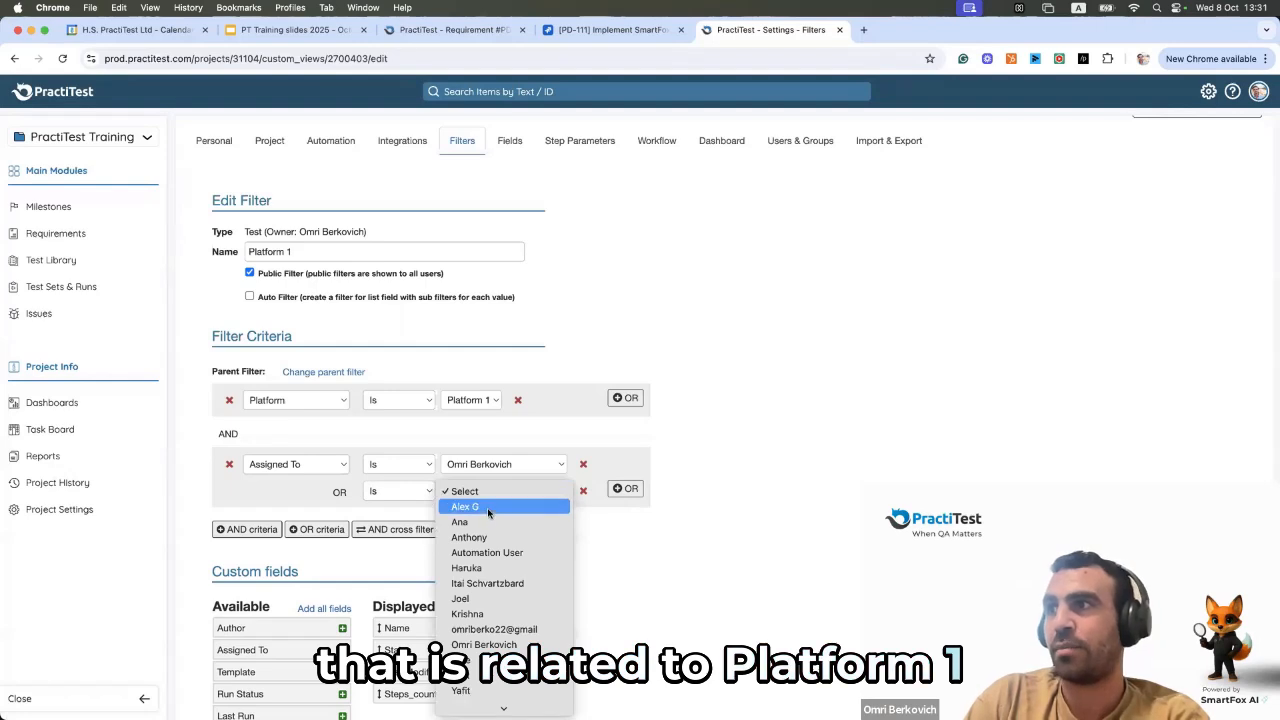
pyautogui.click(488, 507)
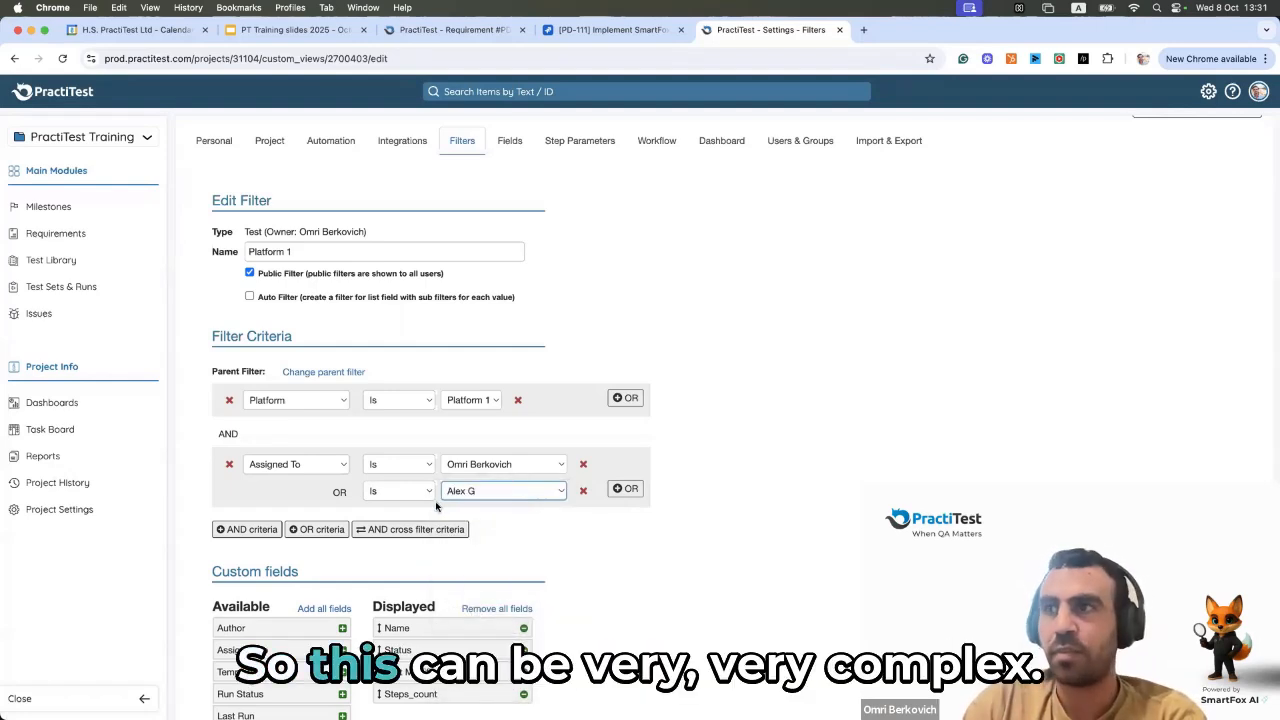
# - Add a third AND criterion based on the Created field to the Platform 1 filter
pyautogui.click(257, 530)
pyautogui.click(266, 554)
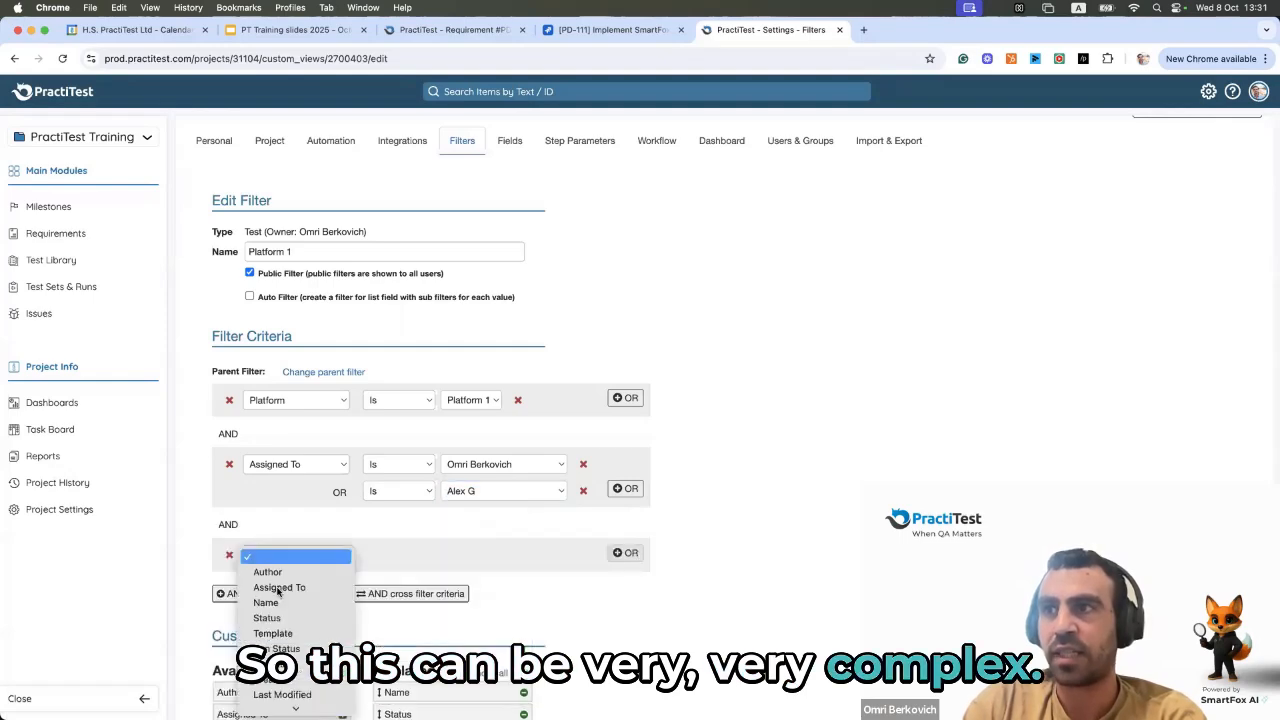
pyautogui.scroll(-3, 276, 605)
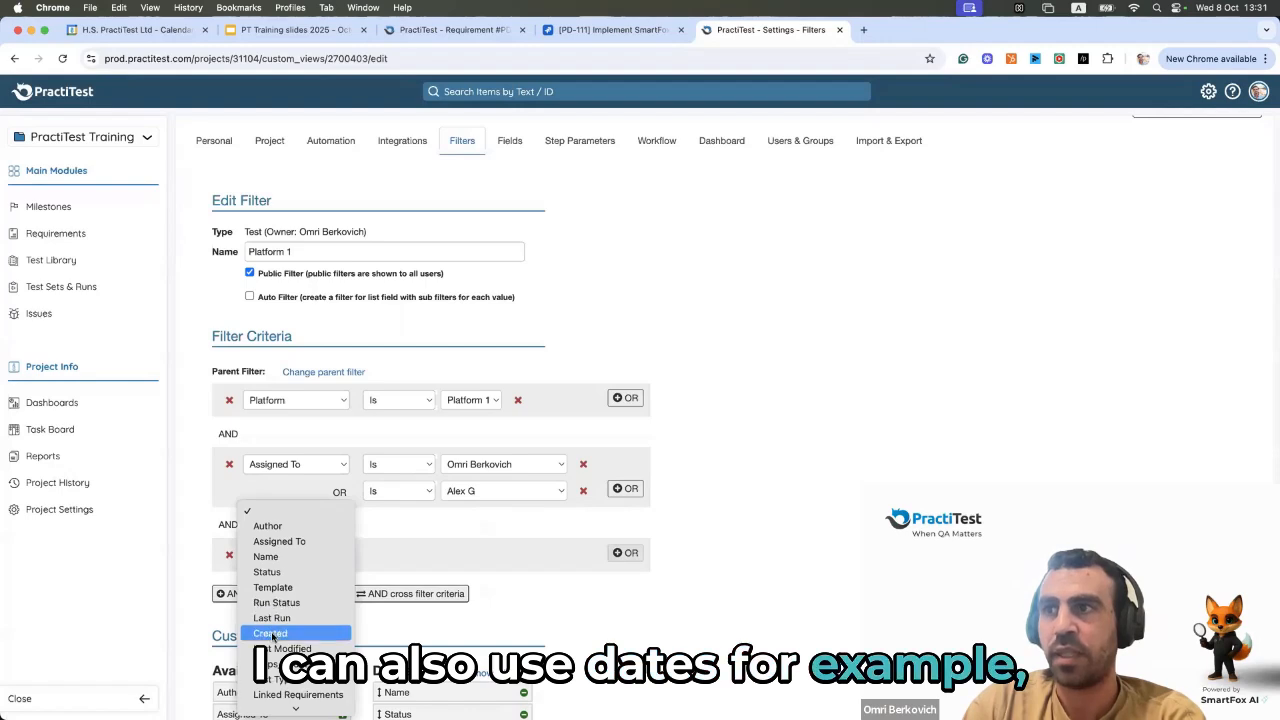
pyautogui.click(272, 634)
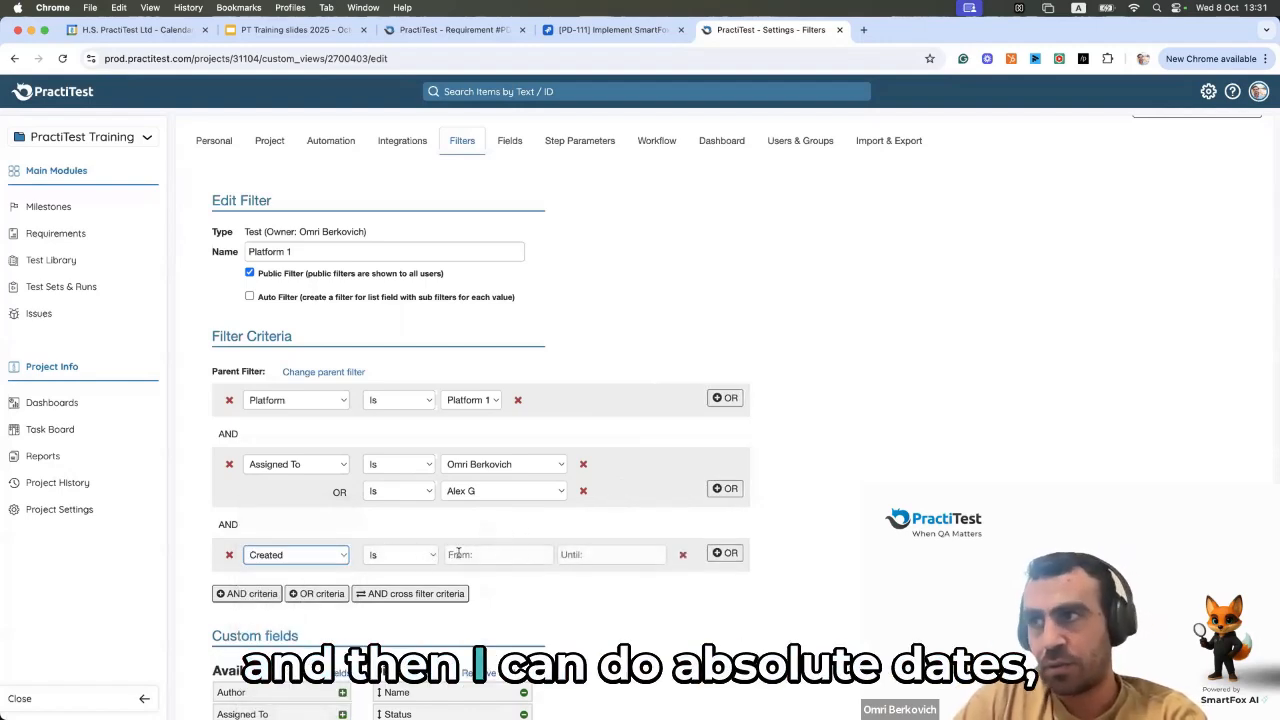
# - Set the Created criterion's date range from 1 October 2025 until 10 October 2025
pyautogui.click(520, 560)
pyautogui.click(526, 624)
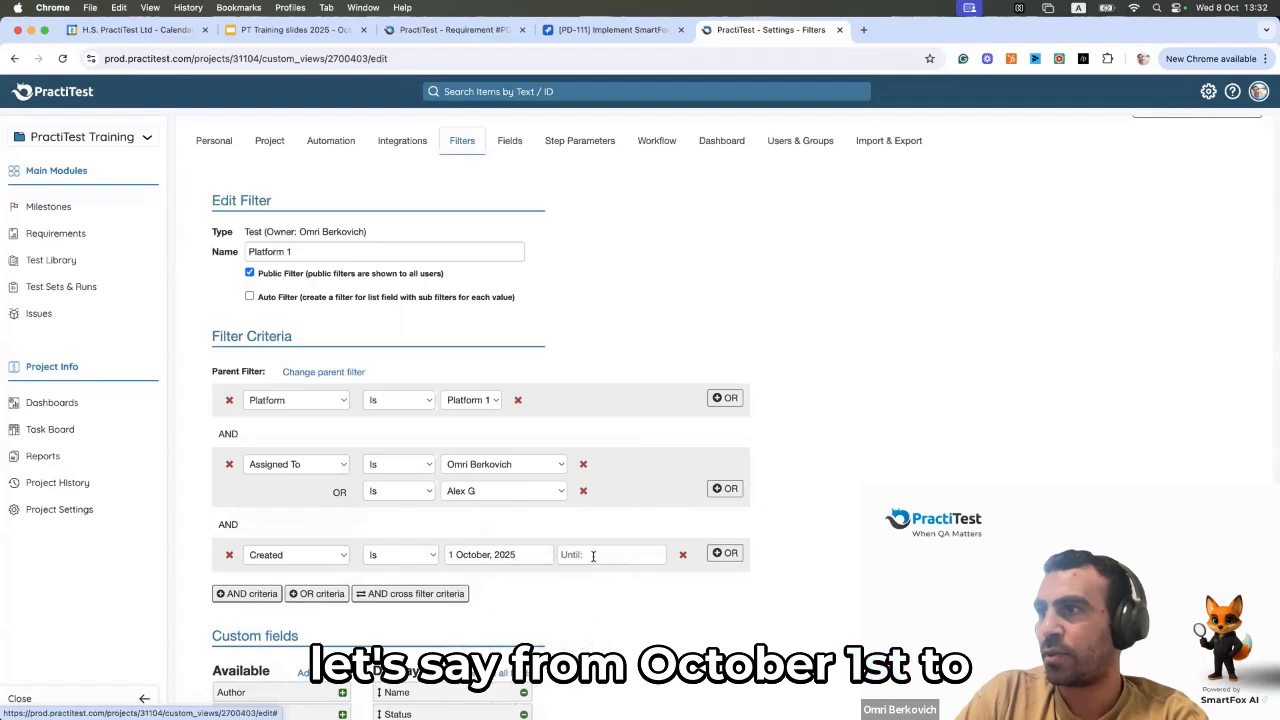
pyautogui.click(593, 556)
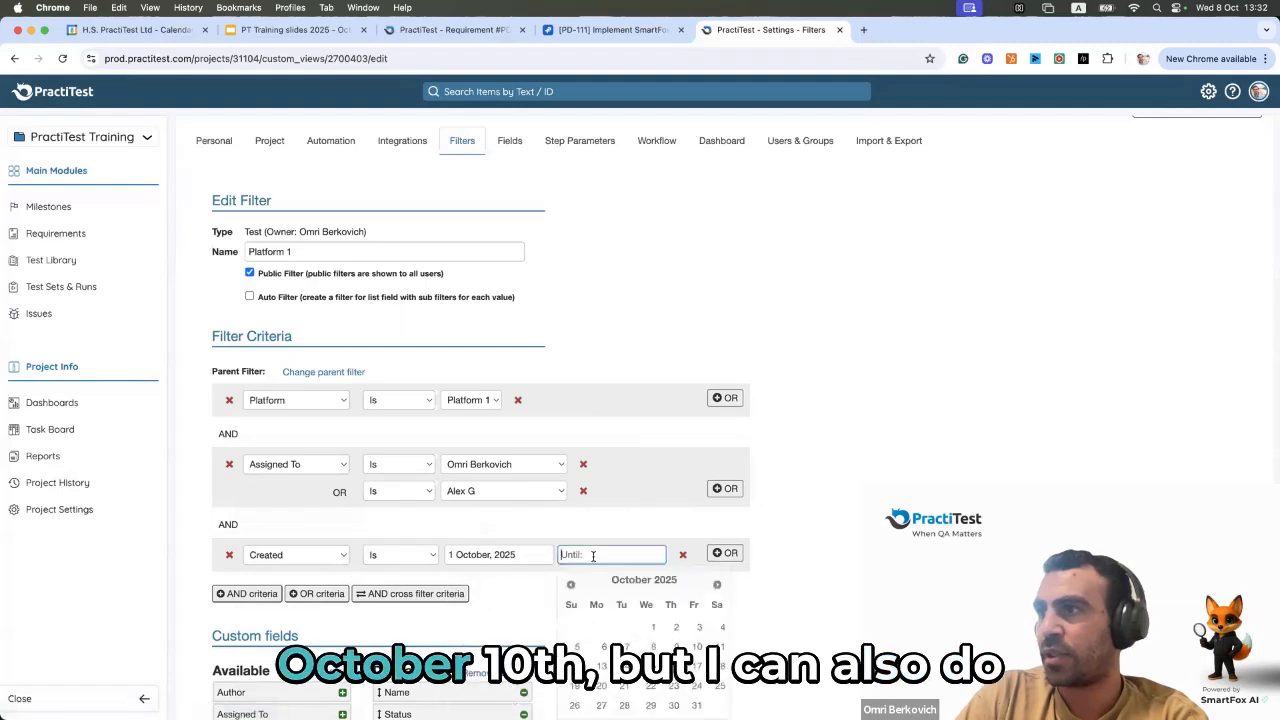
pyautogui.click(697, 647)
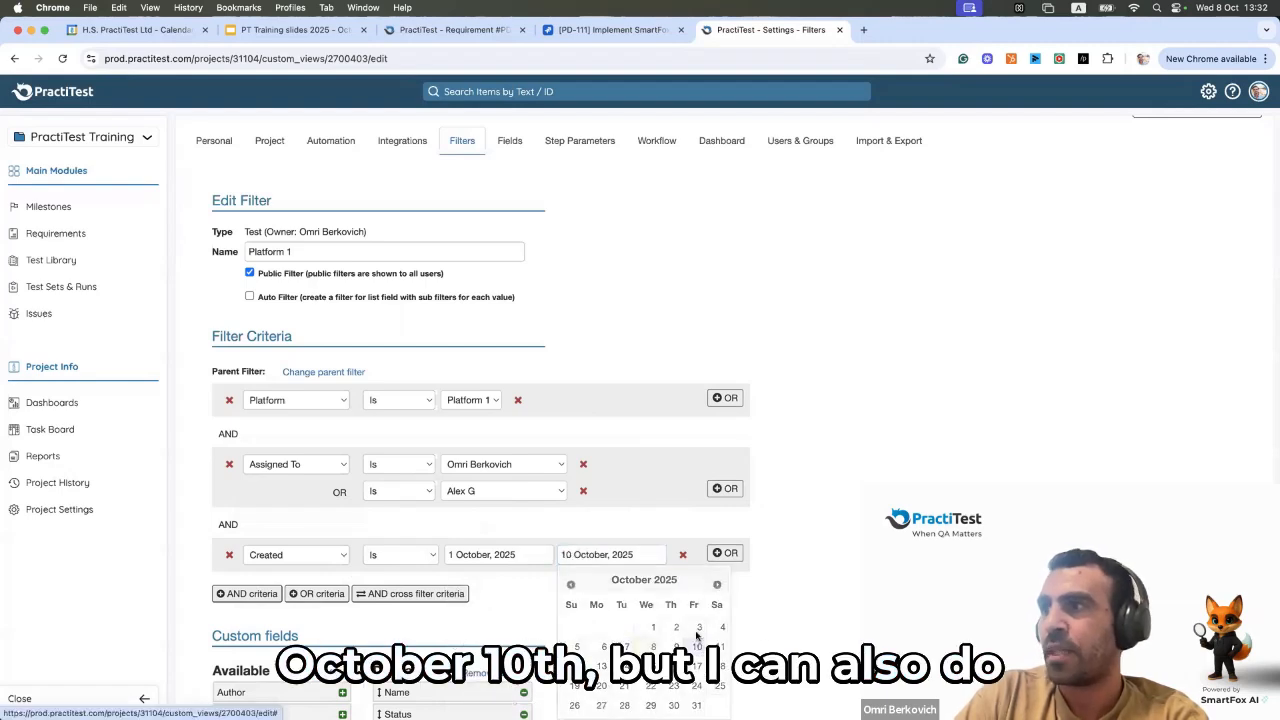
# - Set the Created criterion to In the last 7 days and save the filter
pyautogui.click(387, 556)
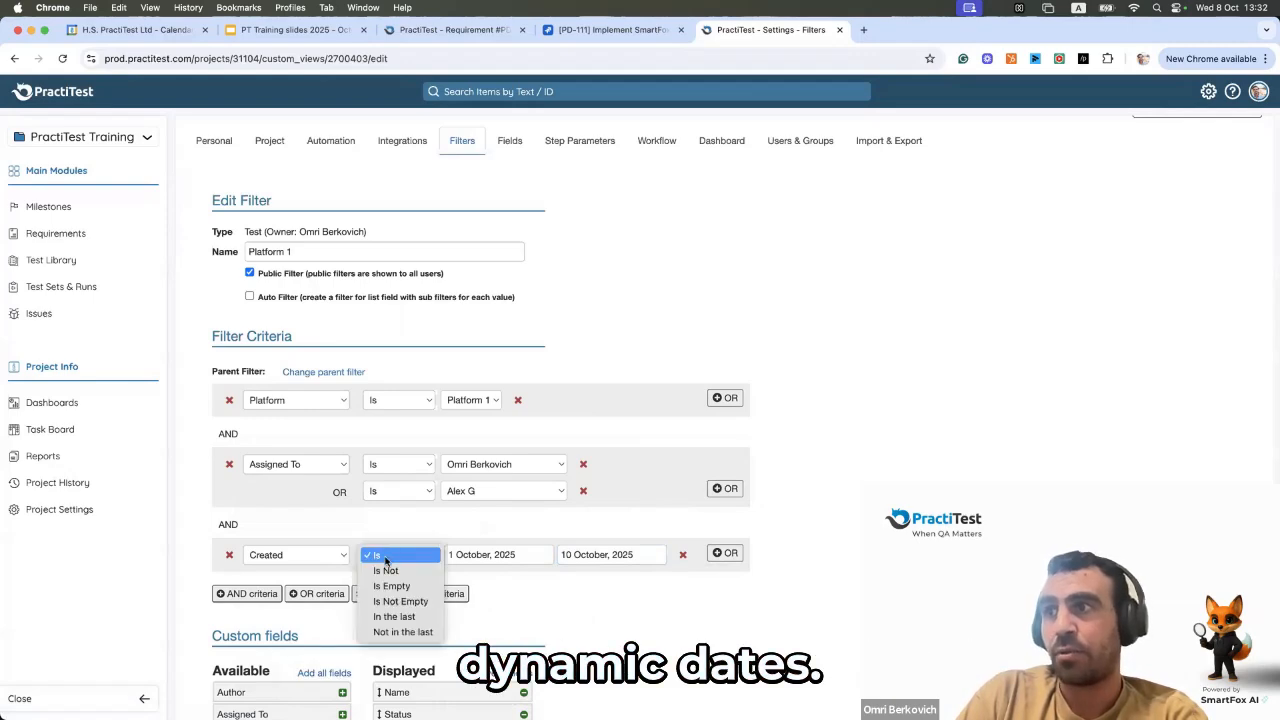
pyautogui.click(394, 616)
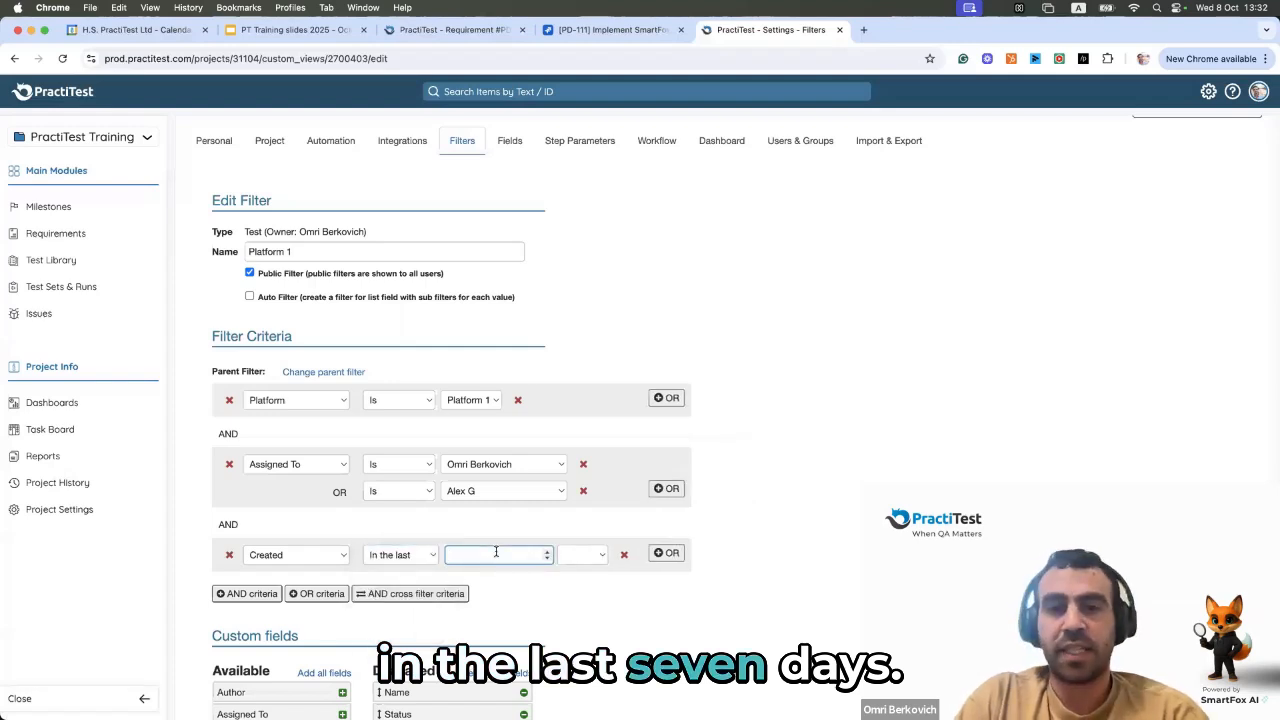
pyautogui.write('7')
pyautogui.click(580, 555)
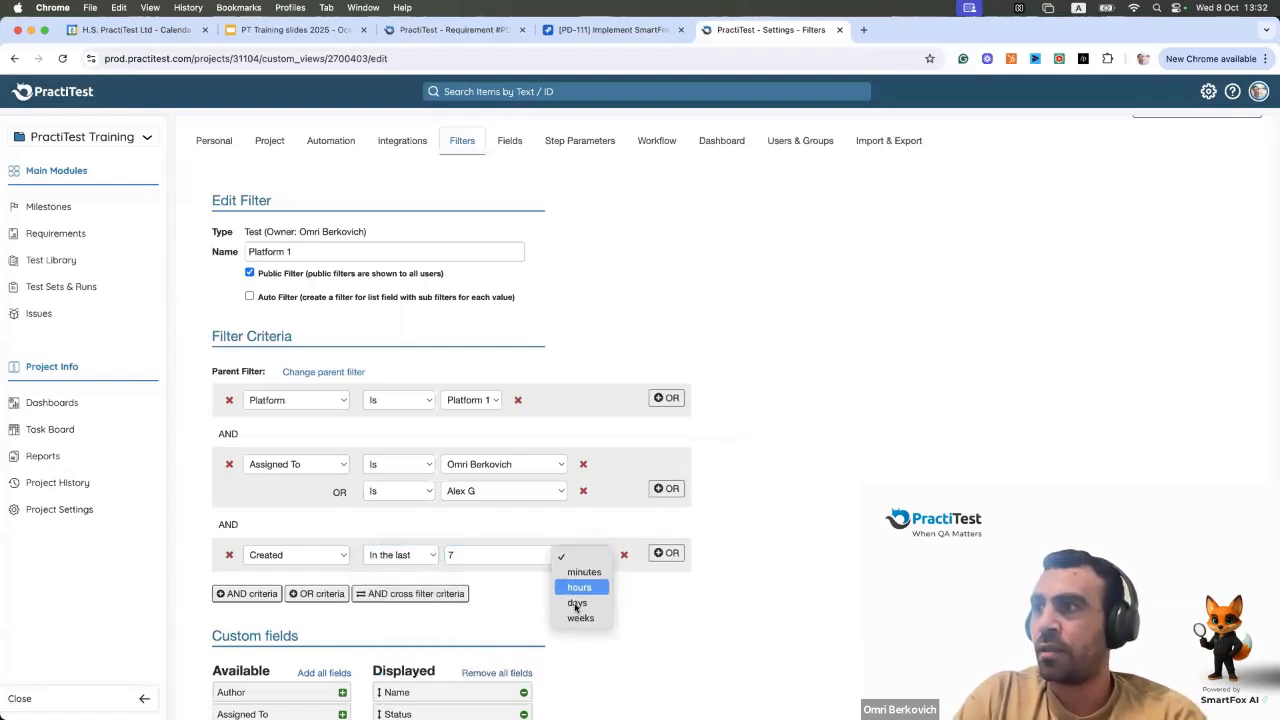
pyautogui.click(576, 607)
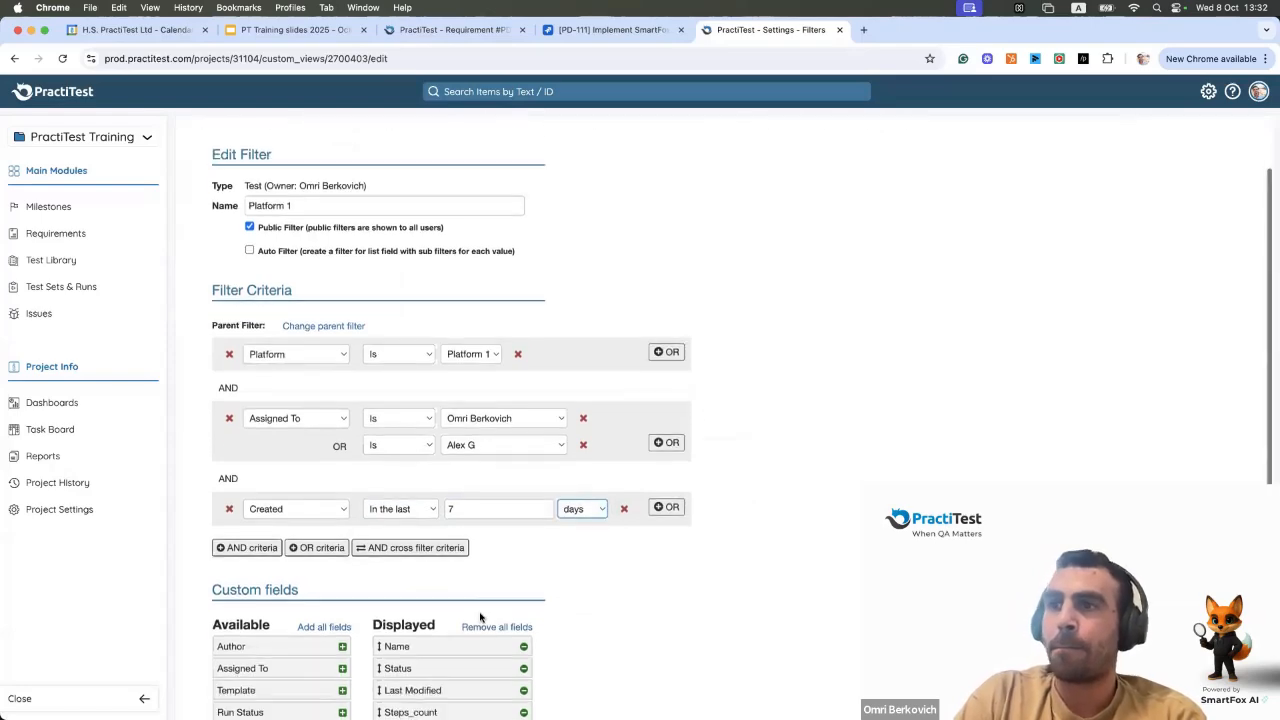
pyautogui.scroll(-5, 477, 614)
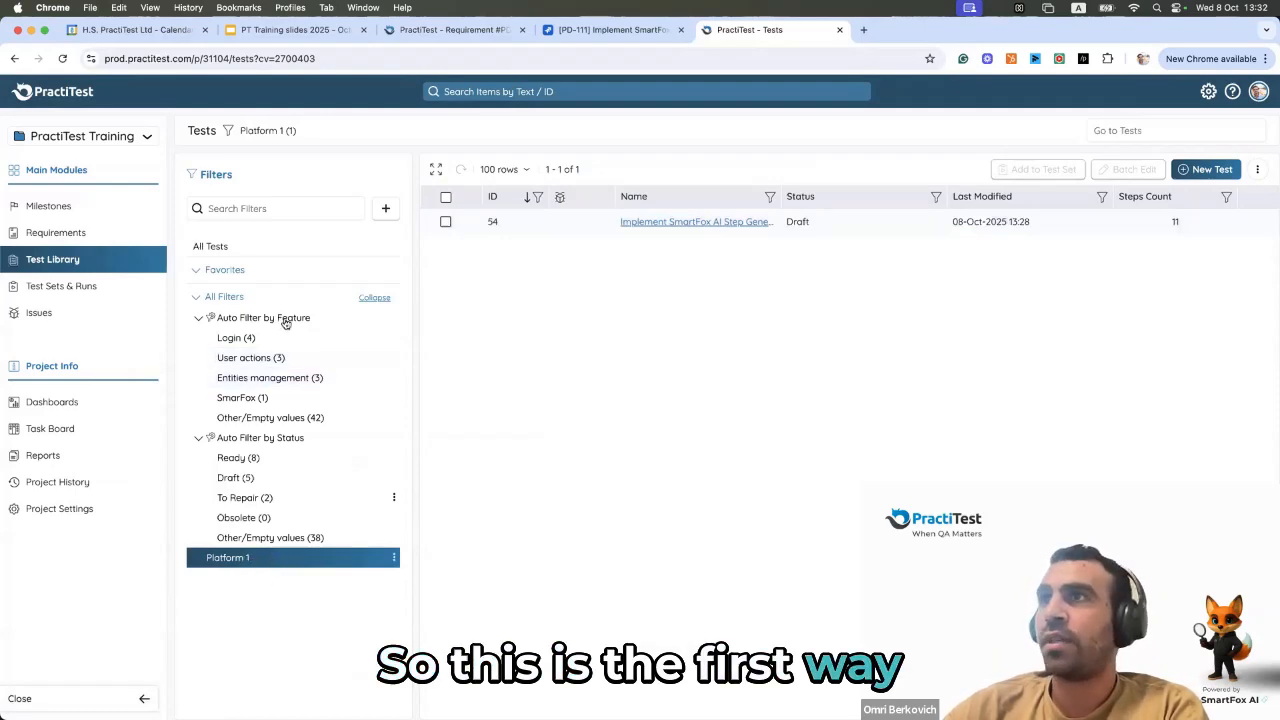
# - Start a new test filter as an auto filter based on the Platform field
pyautogui.click(380, 217)
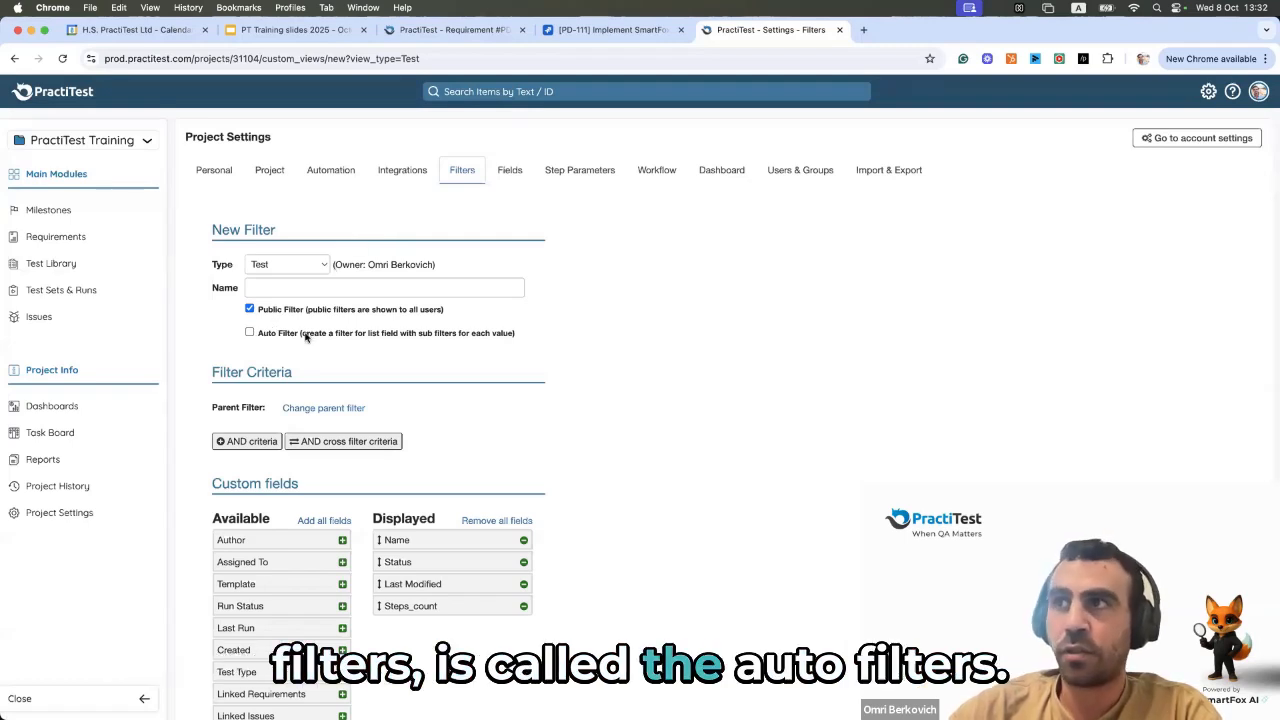
pyautogui.moveTo(257, 333); pyautogui.dragTo(318, 337)
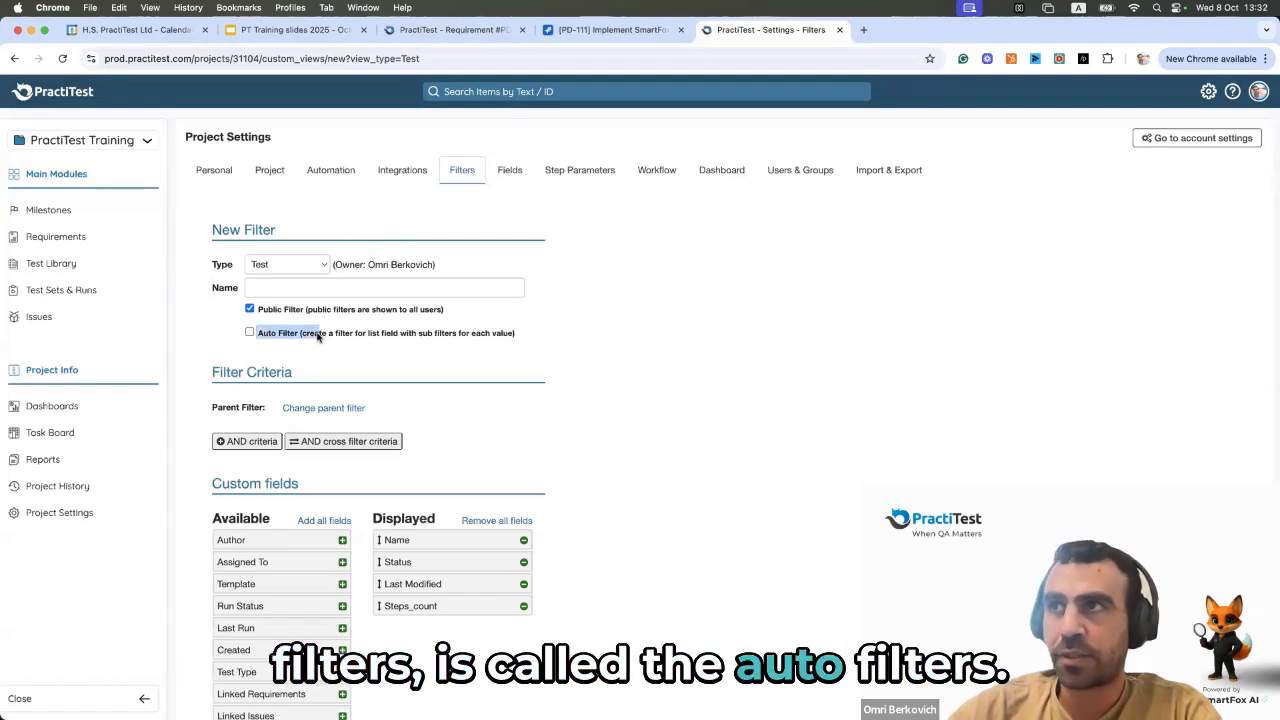
pyautogui.click(250, 334)
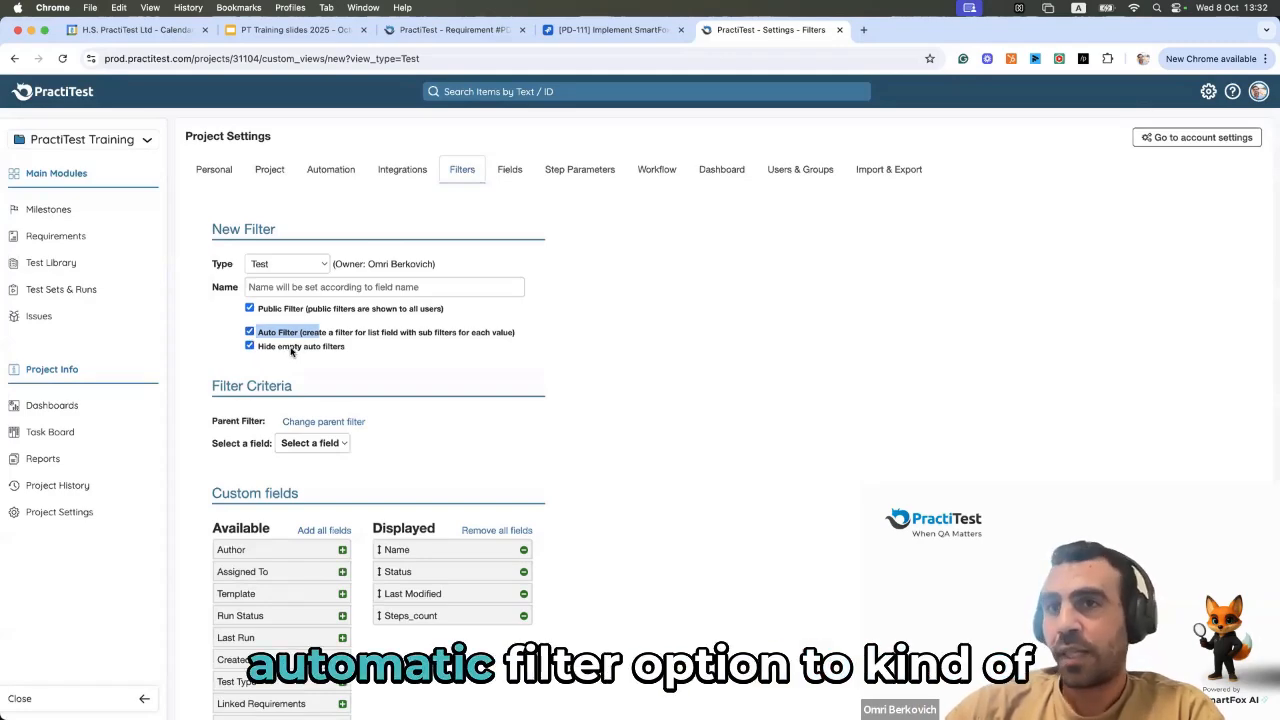
pyautogui.click(309, 442)
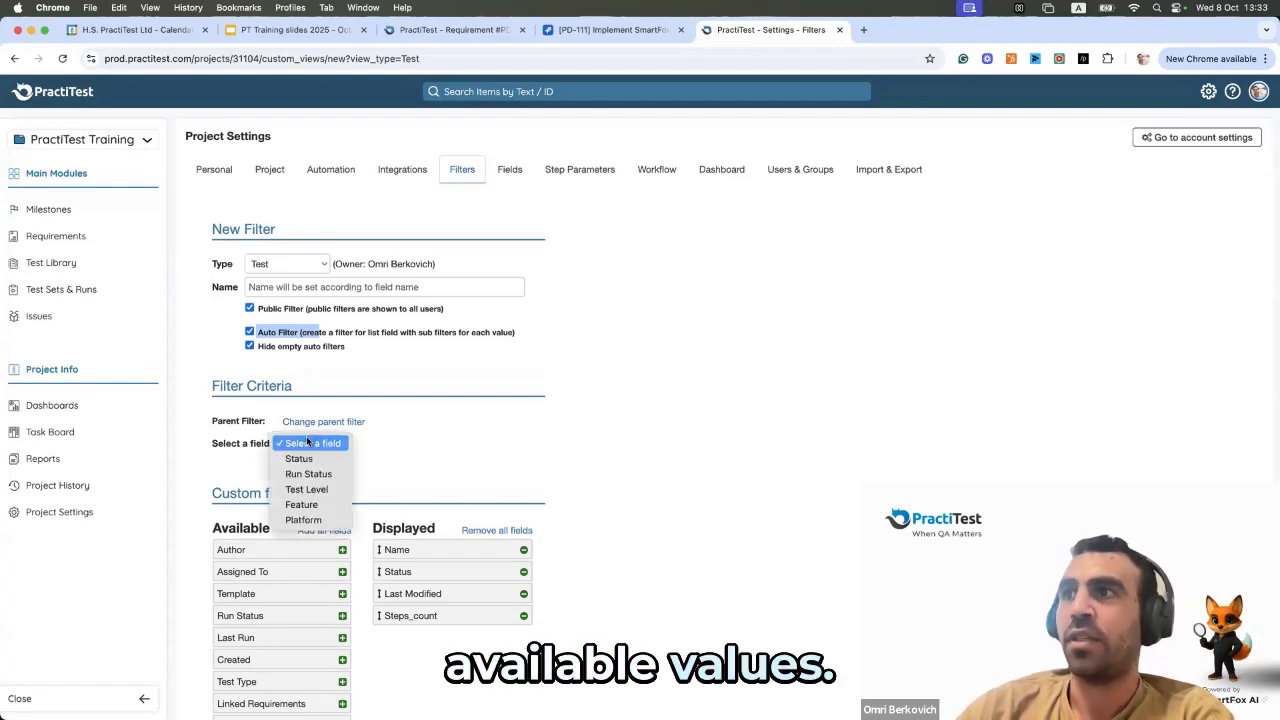
pyautogui.click(289, 521)
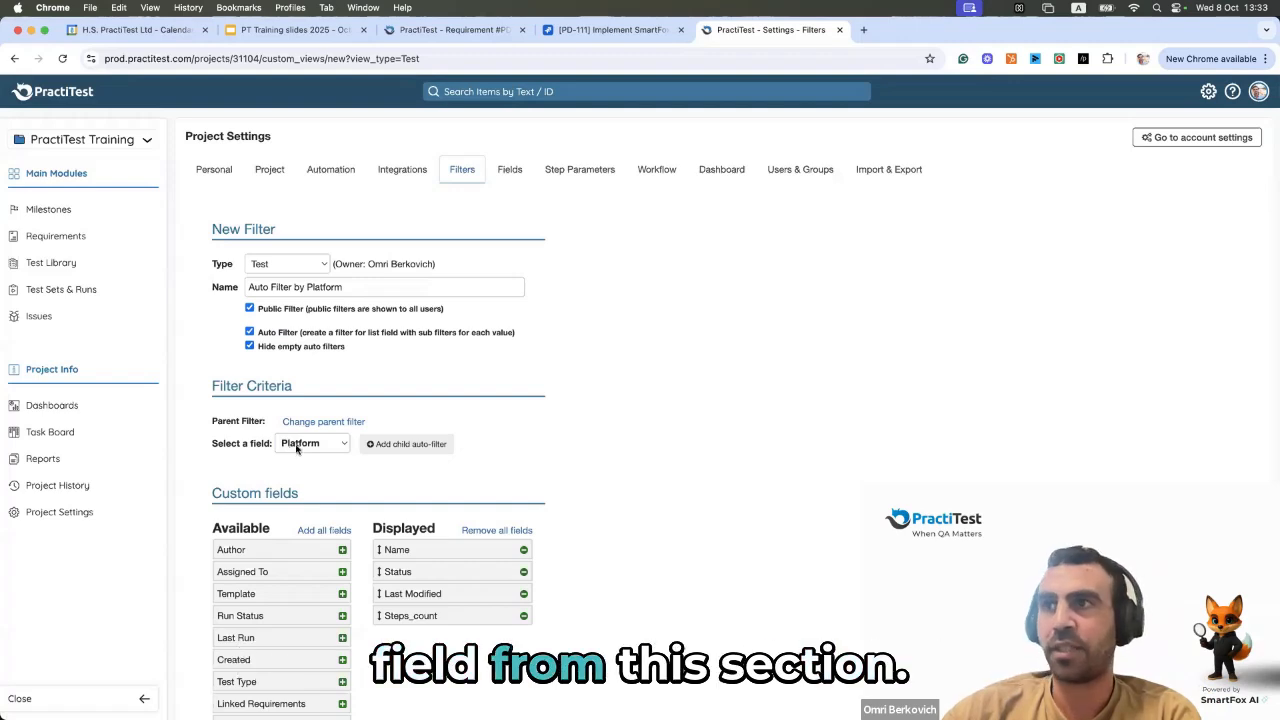
# - Add Feature and Status as the first and second child auto-filter fields and create the filter
pyautogui.click(418, 446)
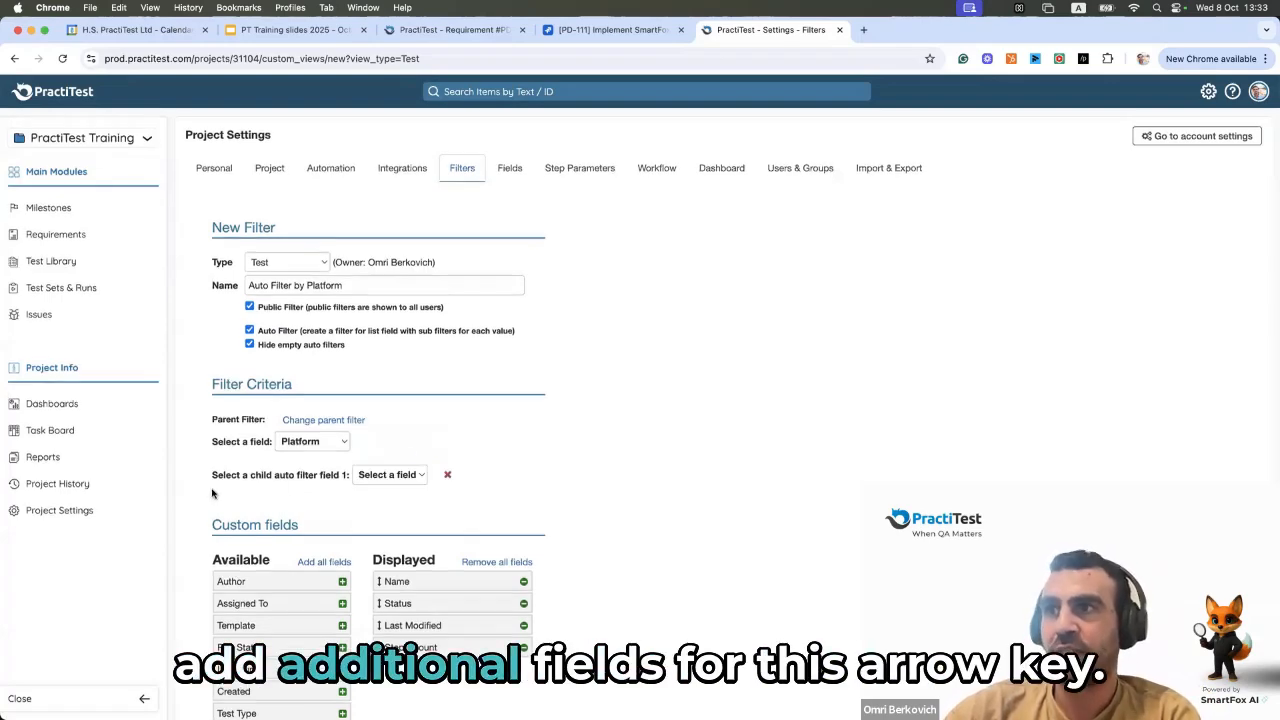
pyautogui.click(403, 475)
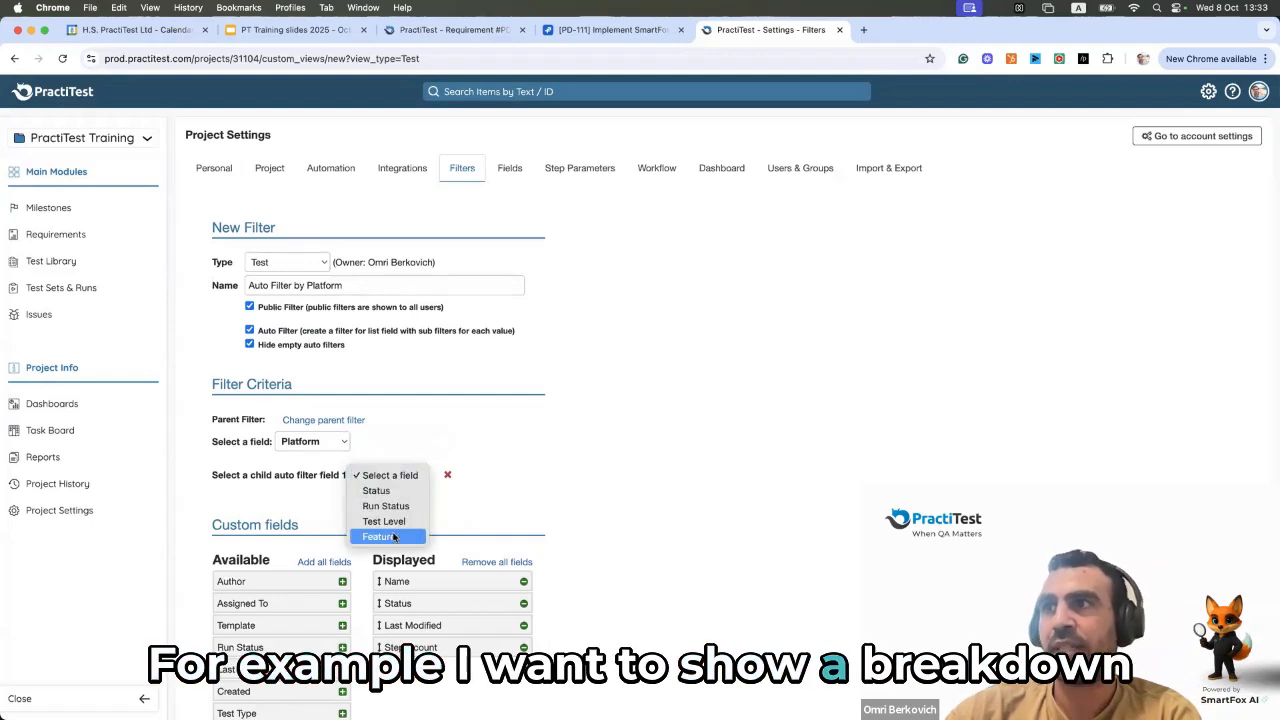
pyautogui.click(329, 459)
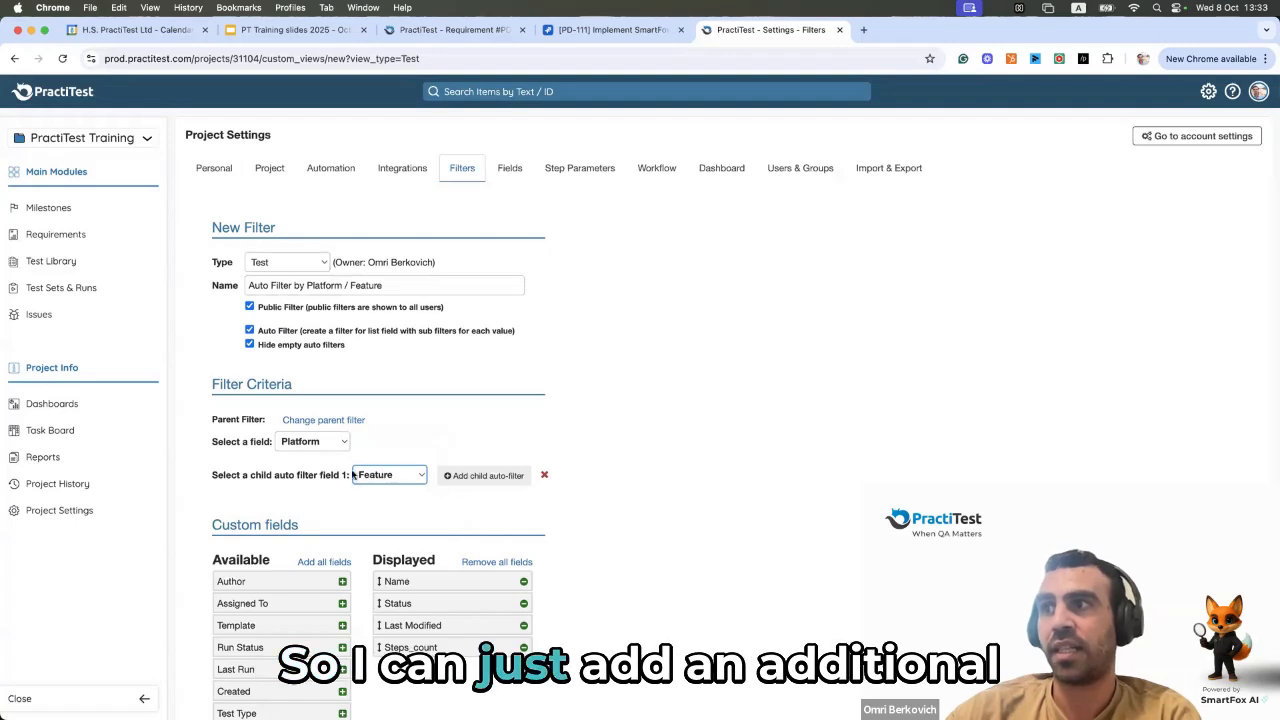
pyautogui.click(440, 476)
pyautogui.click(400, 507)
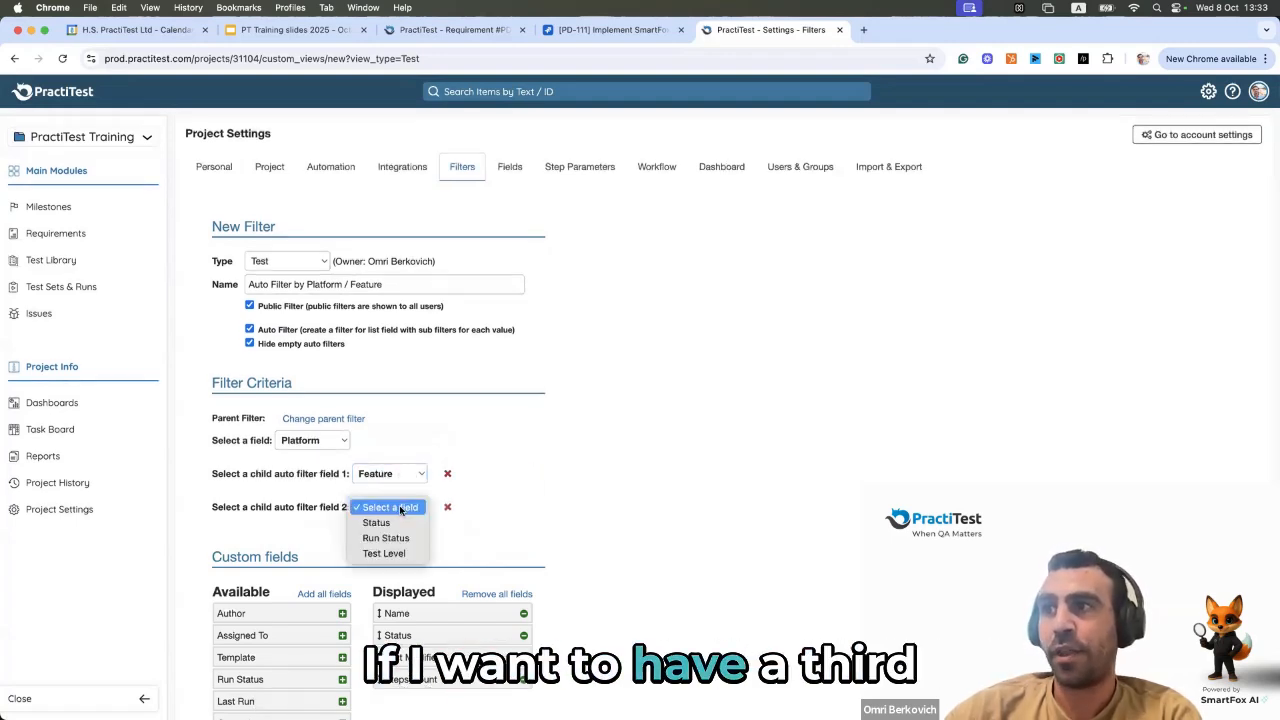
pyautogui.click(399, 521)
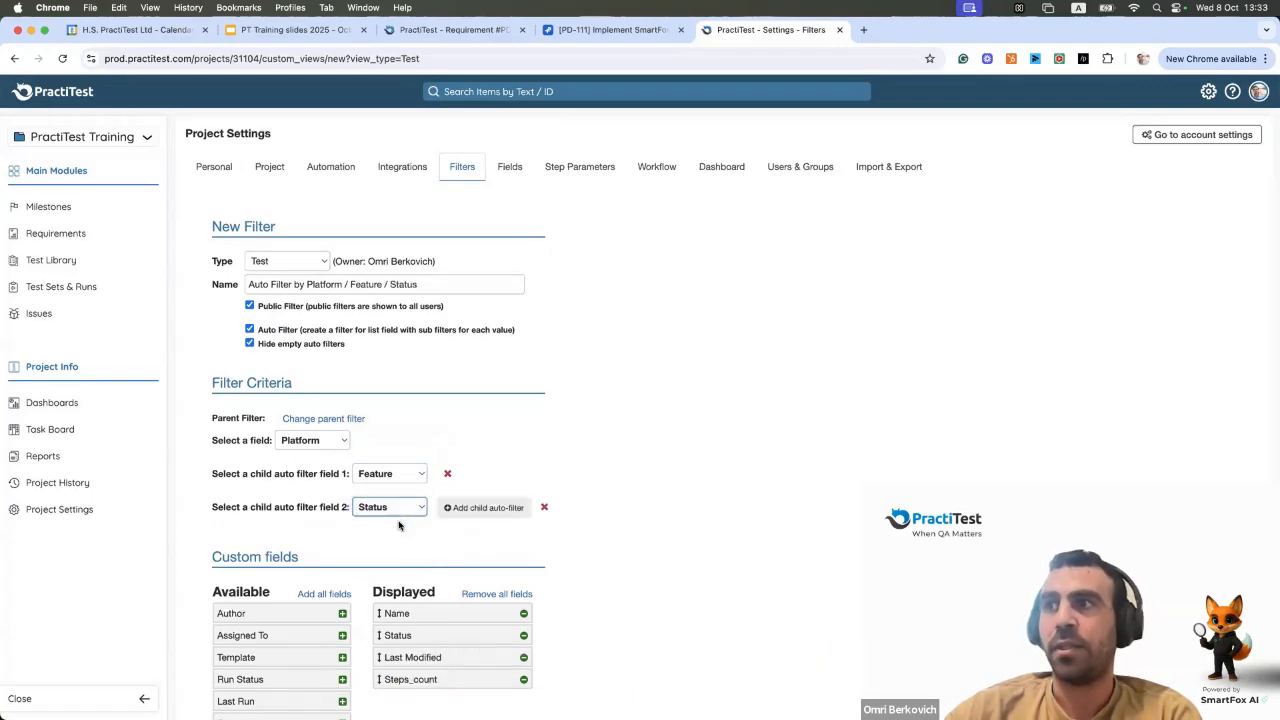
pyautogui.scroll(-3, 338, 549)
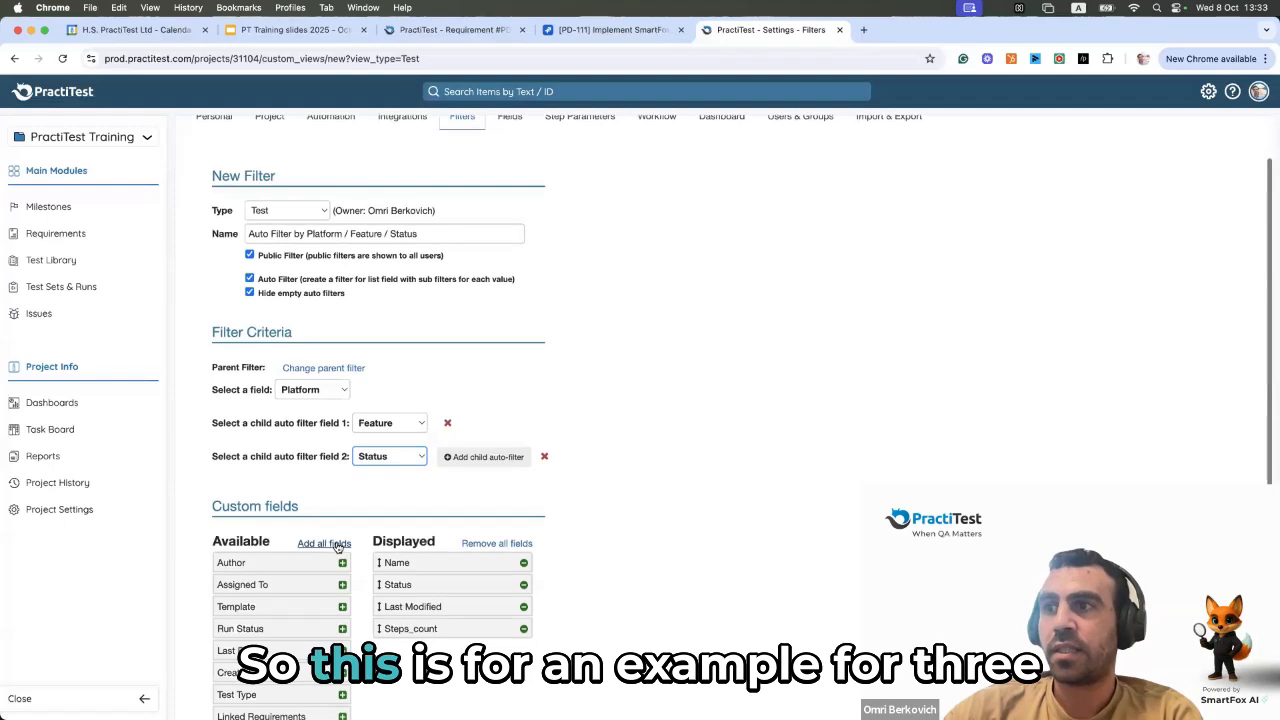
pyautogui.click(245, 697)
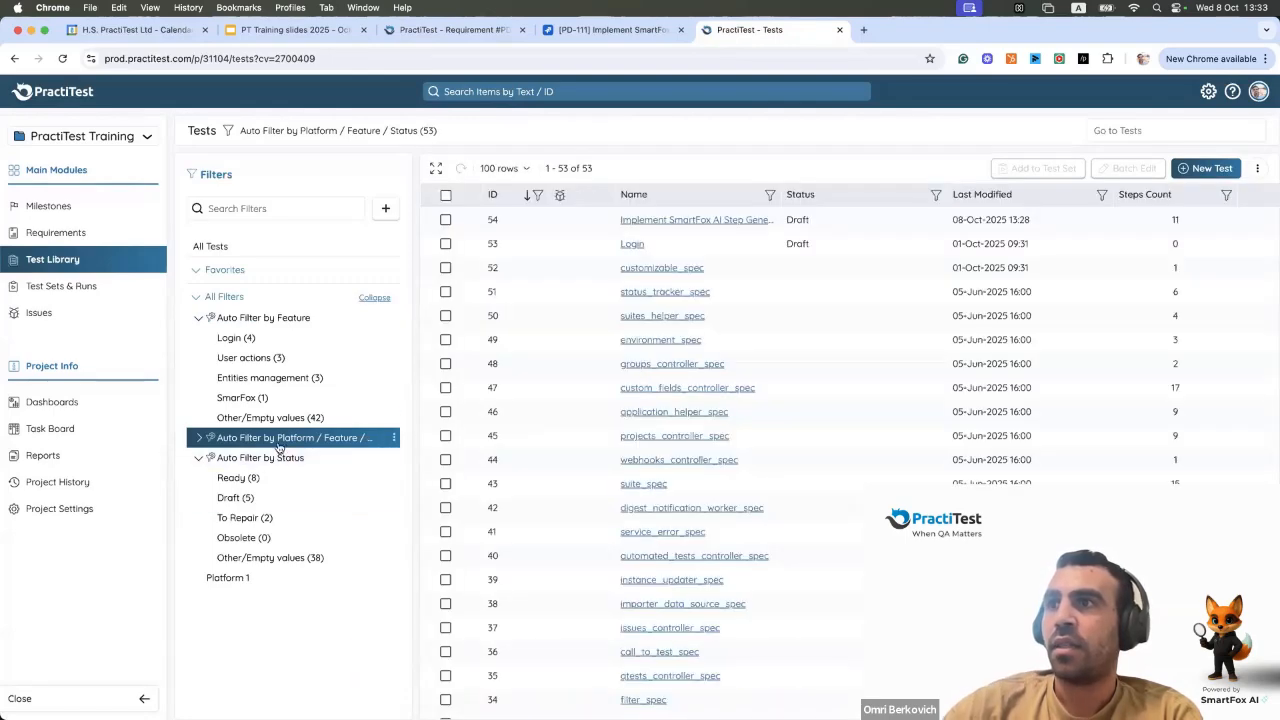
# - Expand the Platform / Feature / Status auto filter through Platform 1 and SmarFox to view its status level
pyautogui.click(198, 440)
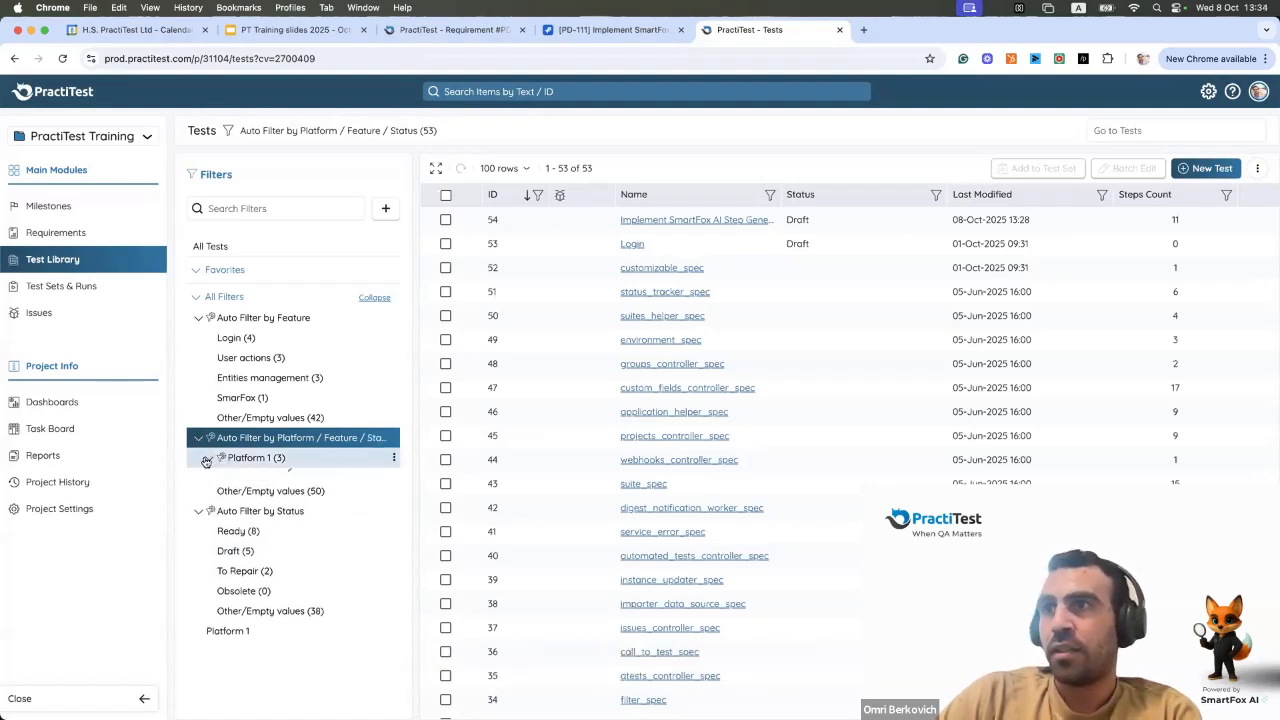
pyautogui.click(206, 459)
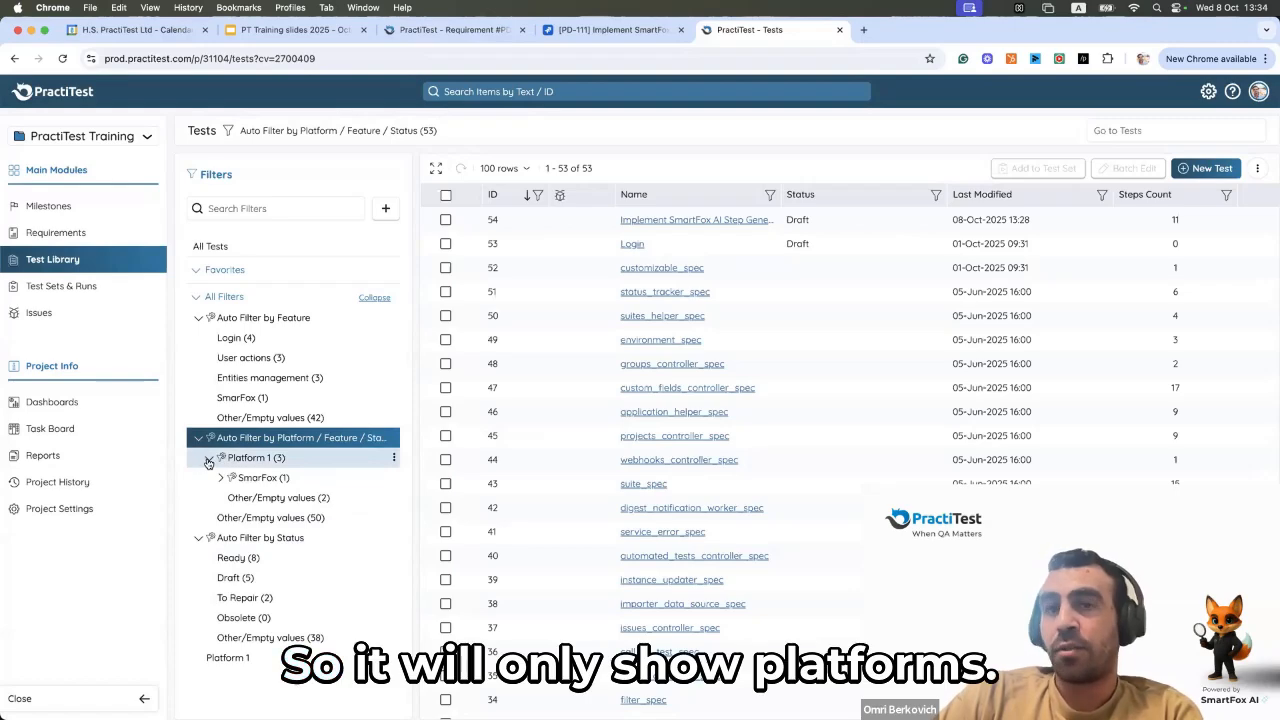
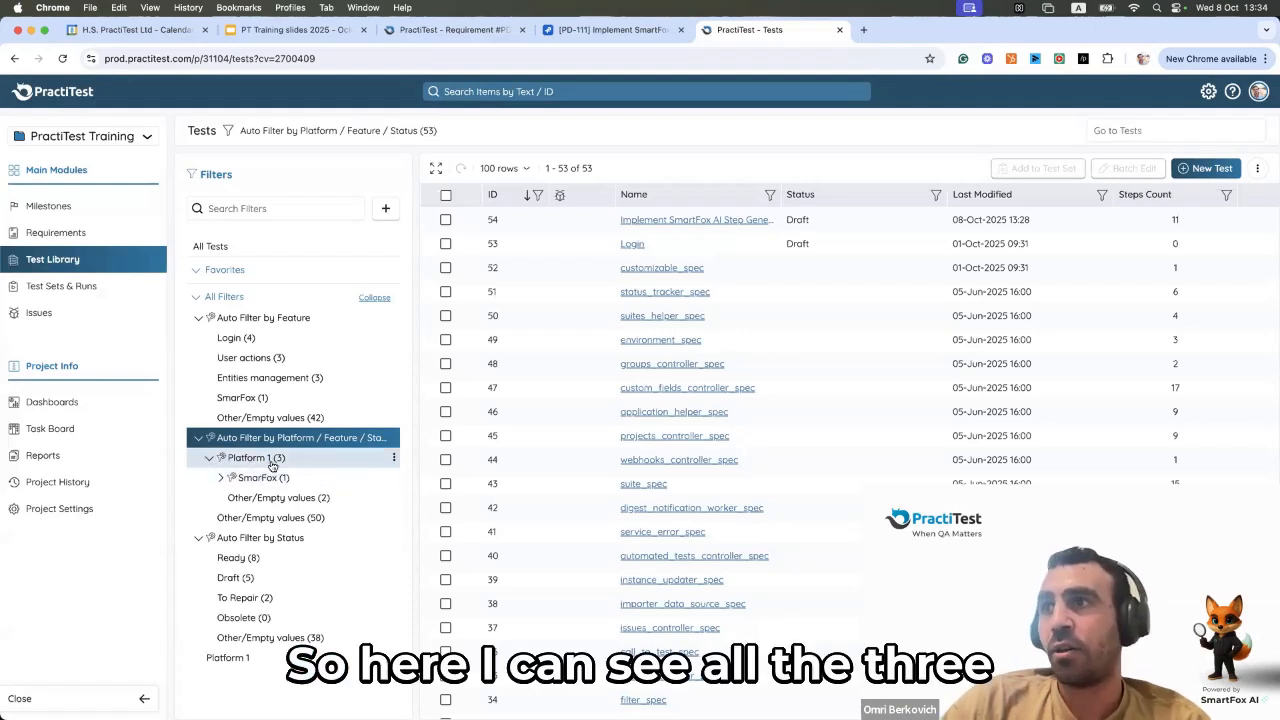
pyautogui.click(219, 479)
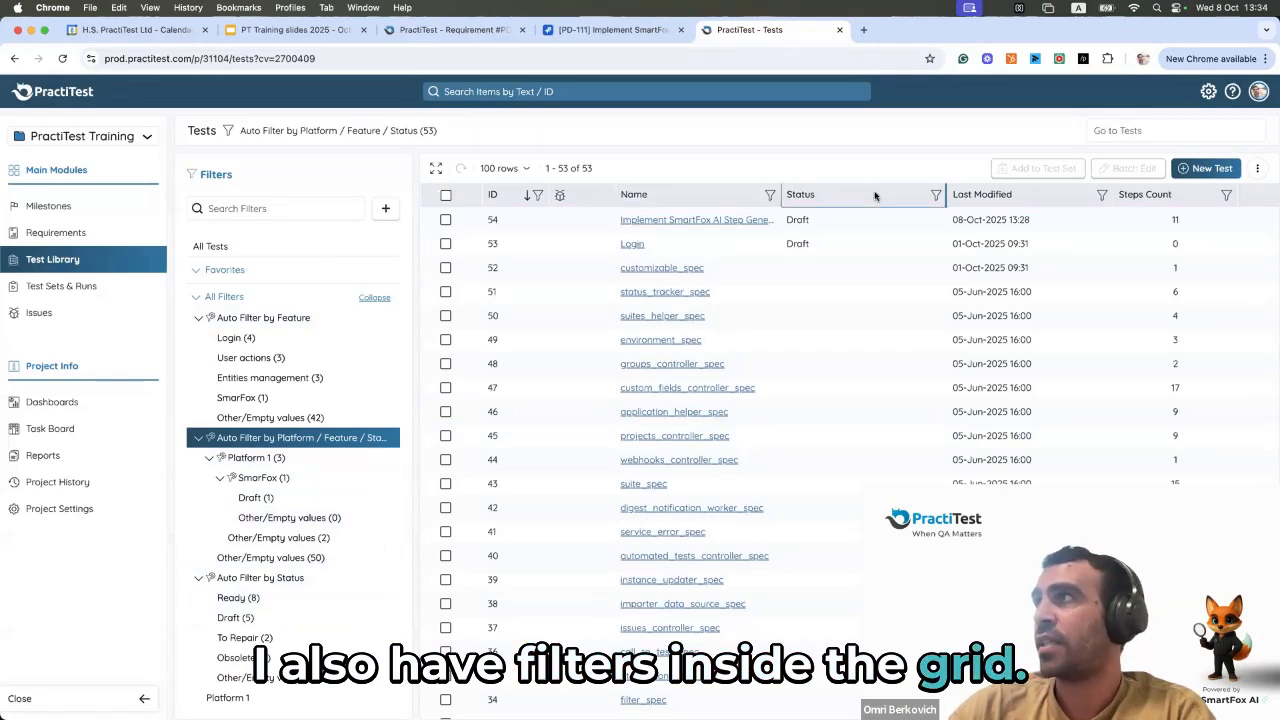
# - Fast-filter All Tests to the Draft status and view the dialog for saving the result as a filter
pyautogui.click(938, 194)
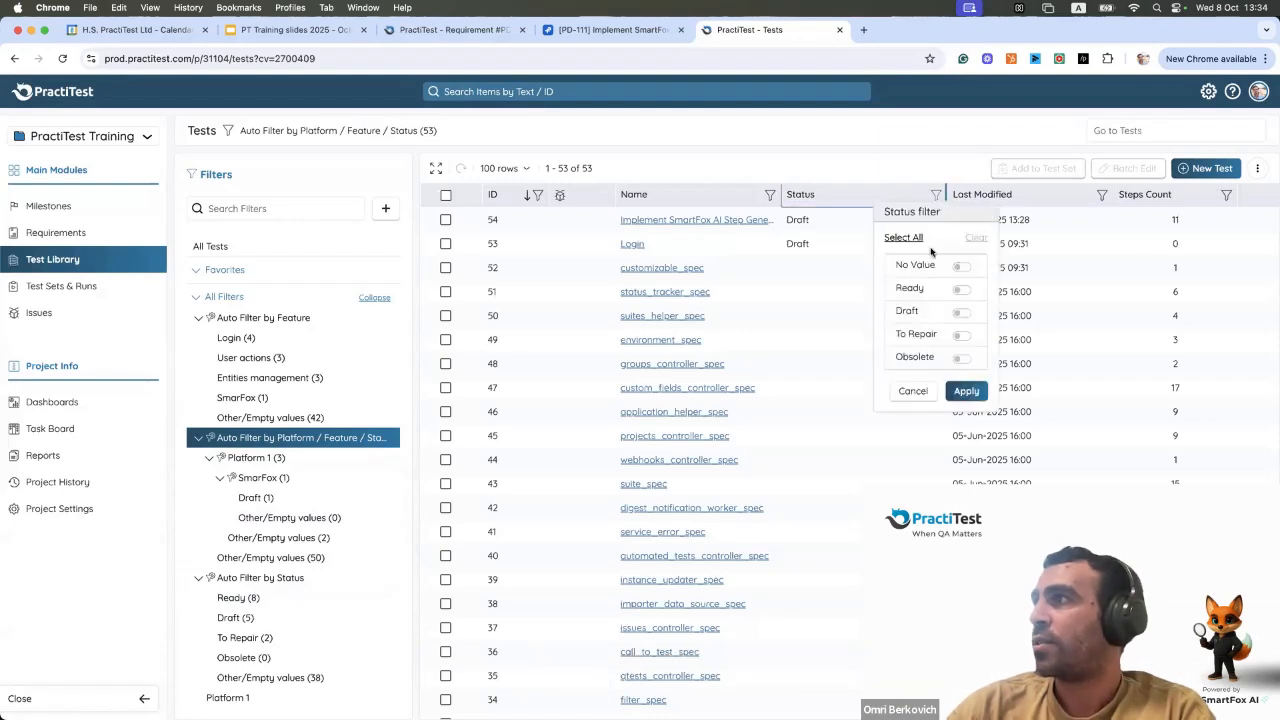
pyautogui.click(966, 391)
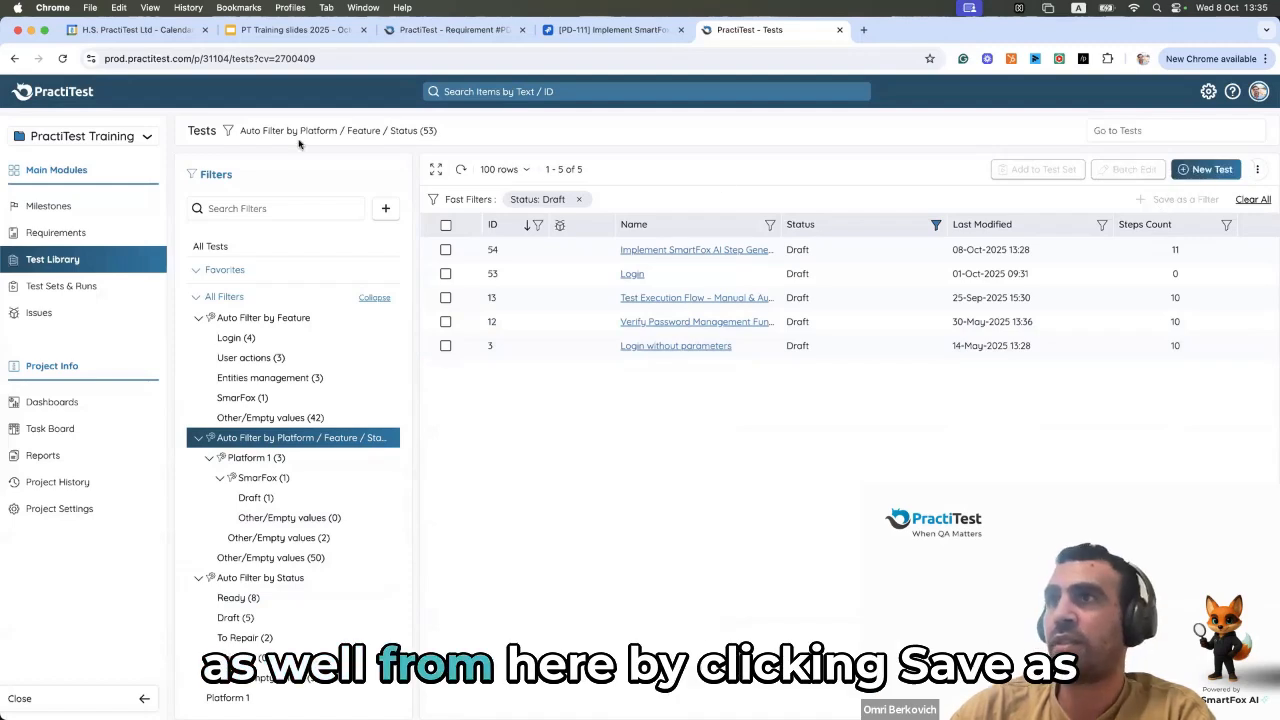
pyautogui.click(354, 250)
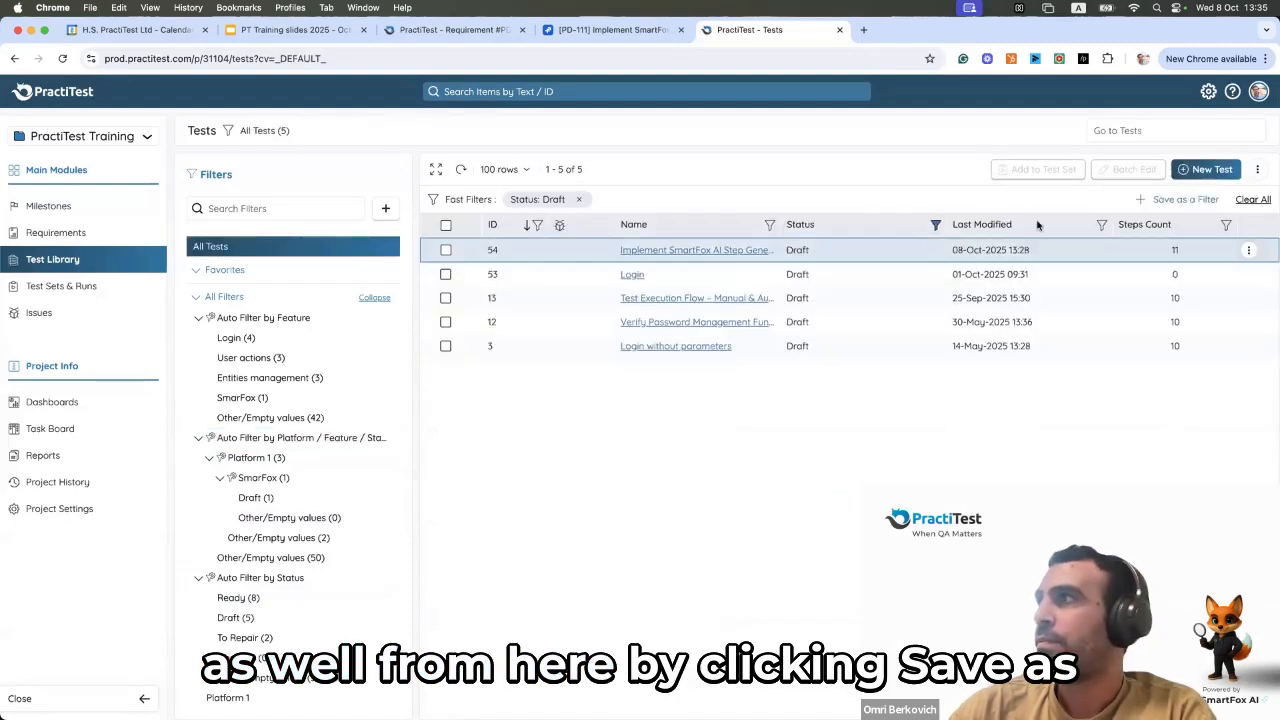
pyautogui.click(1175, 200)
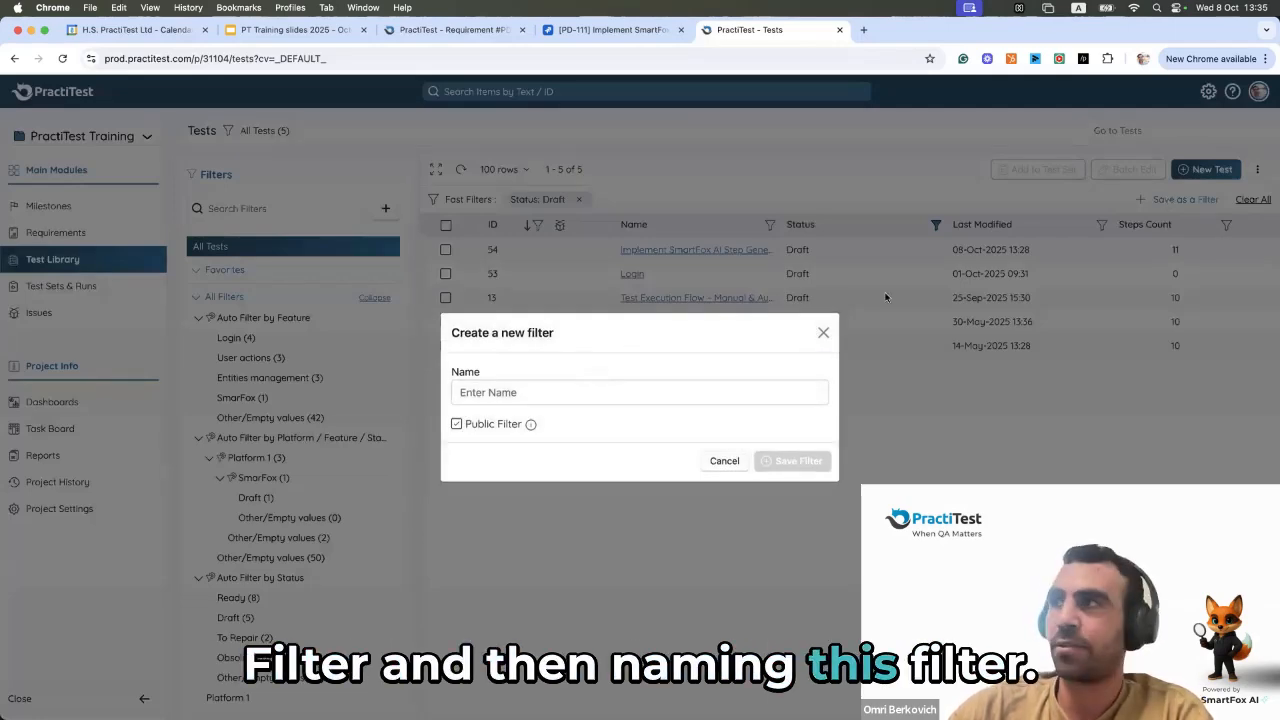
pyautogui.click(822, 333)
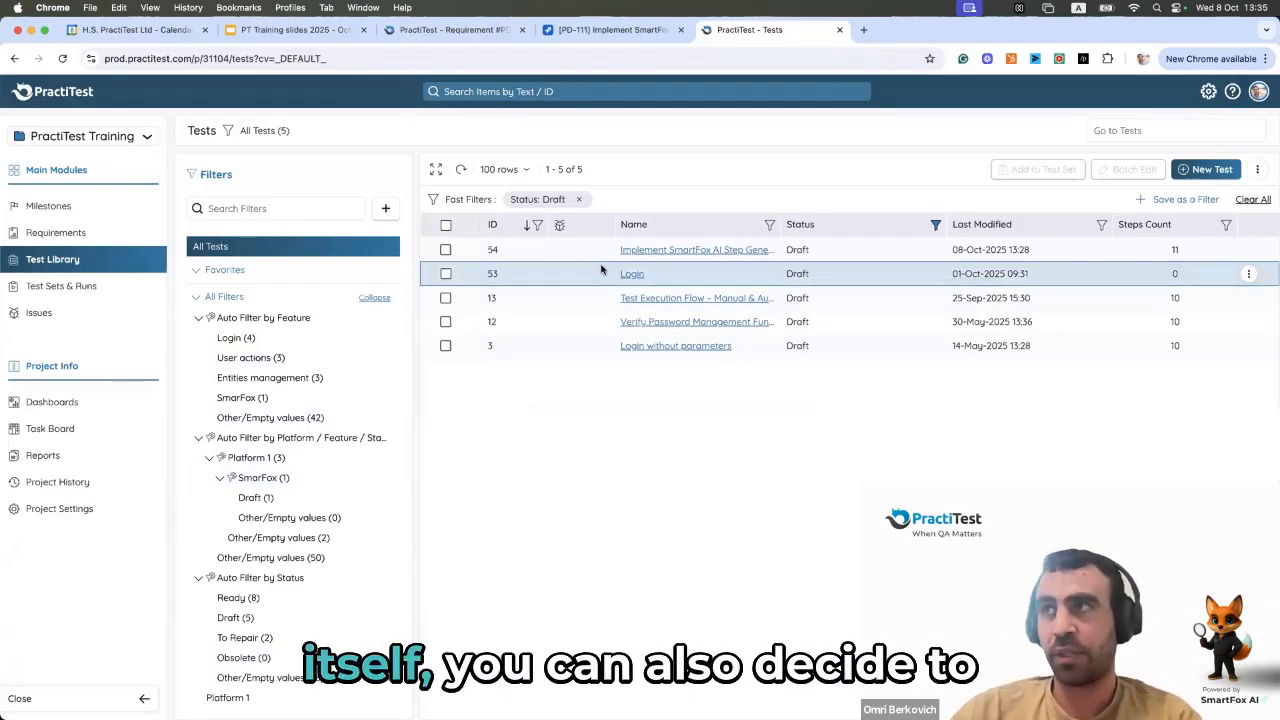
# - Search all project items for "smartfox" and examine which fields match in the requirement and test results
pyautogui.click(487, 92)
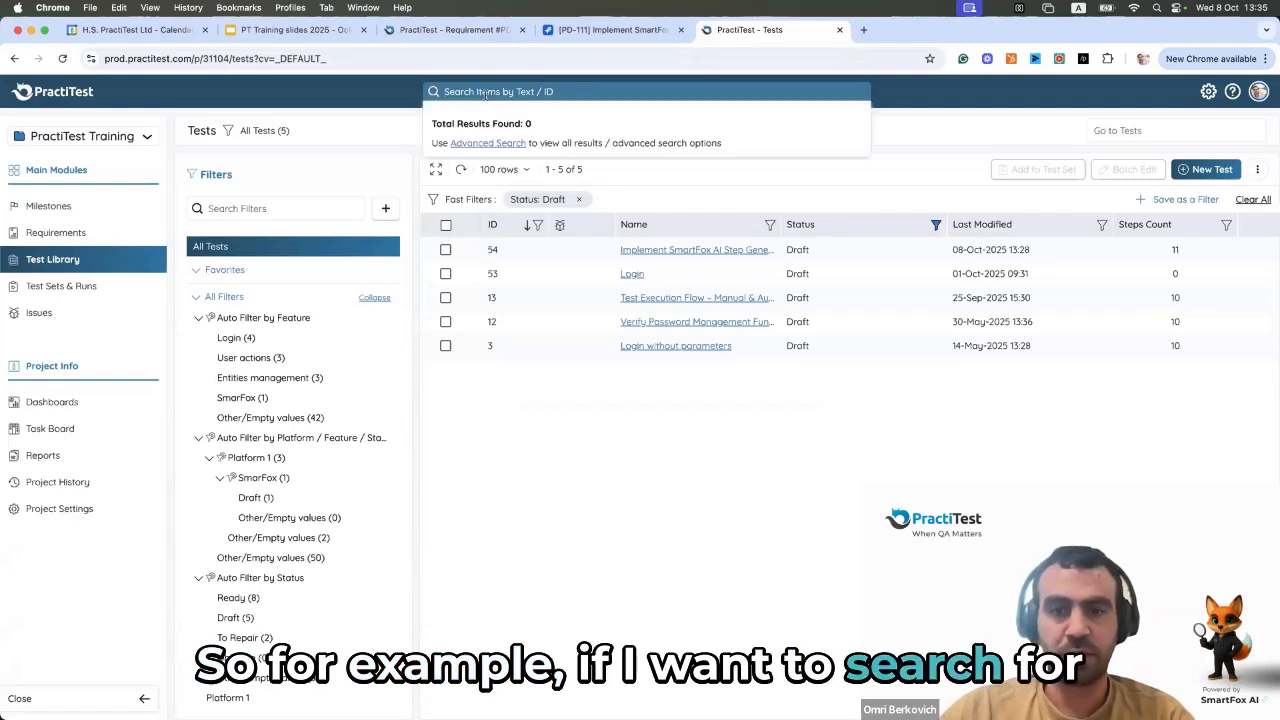
pyautogui.write('smartfox')
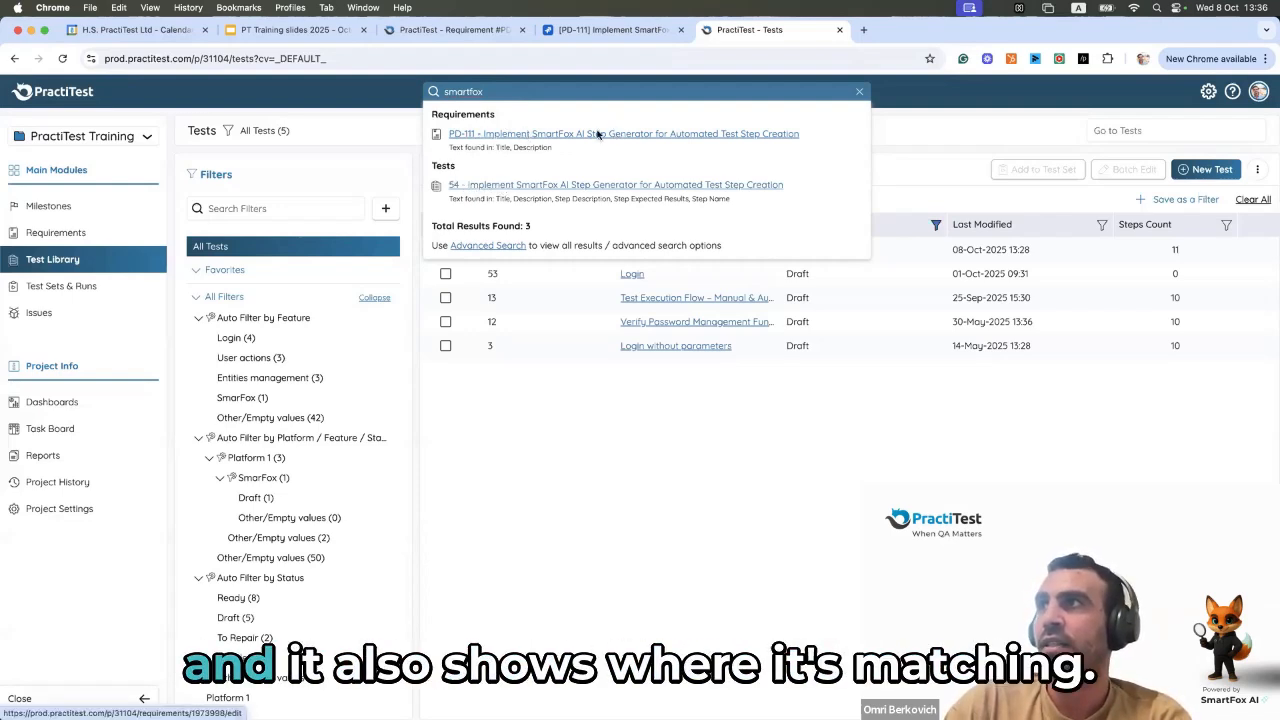
pyautogui.moveTo(496, 147); pyautogui.dragTo(551, 148)
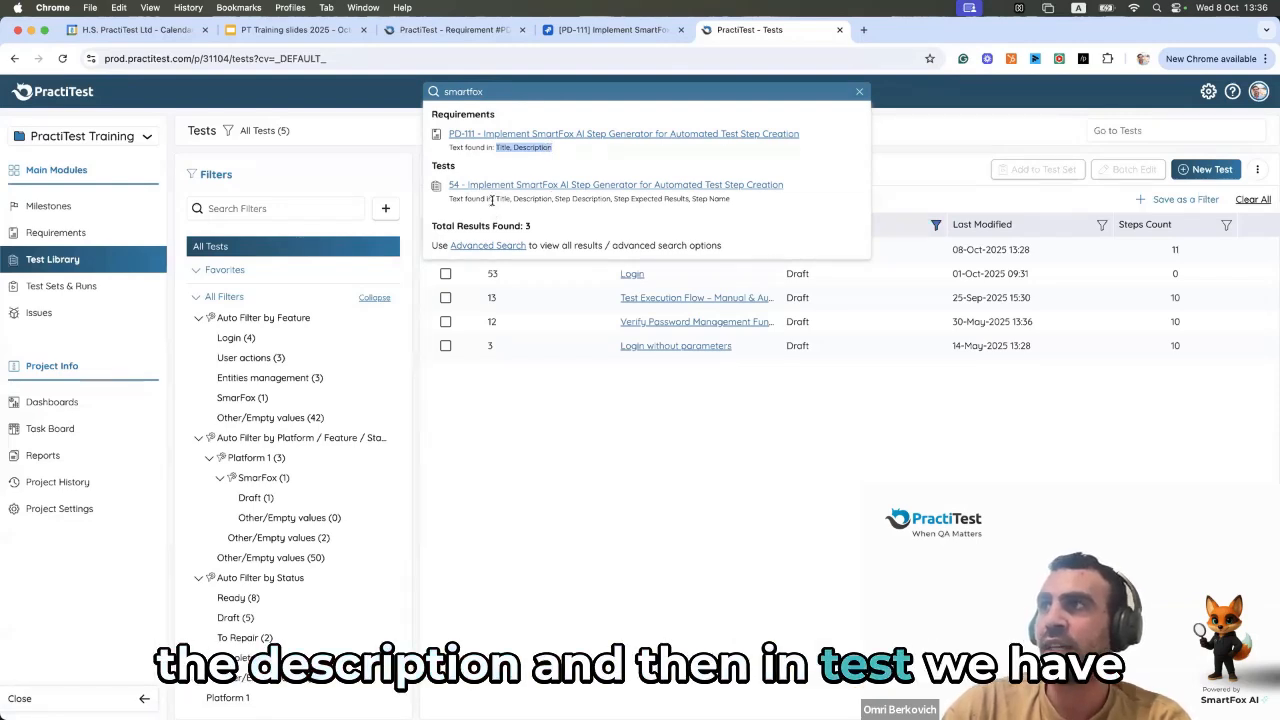
pyautogui.moveTo(496, 199); pyautogui.dragTo(701, 197)
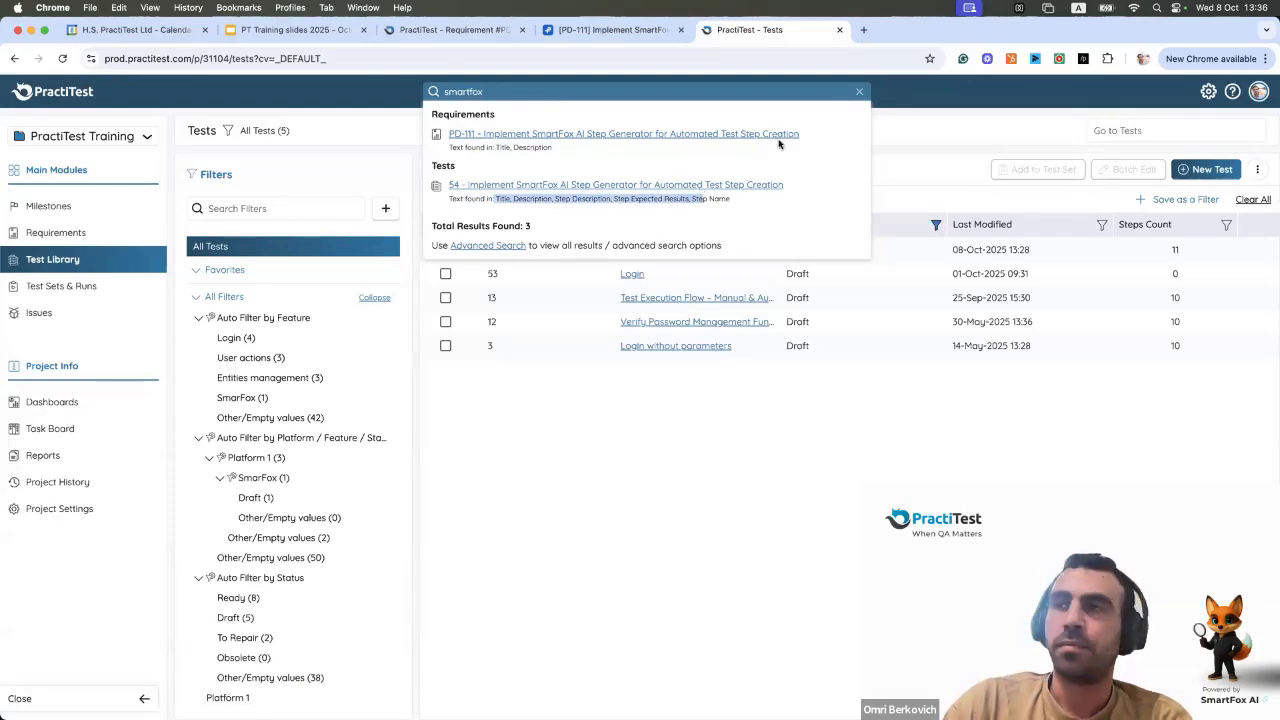
pyautogui.click(912, 154)
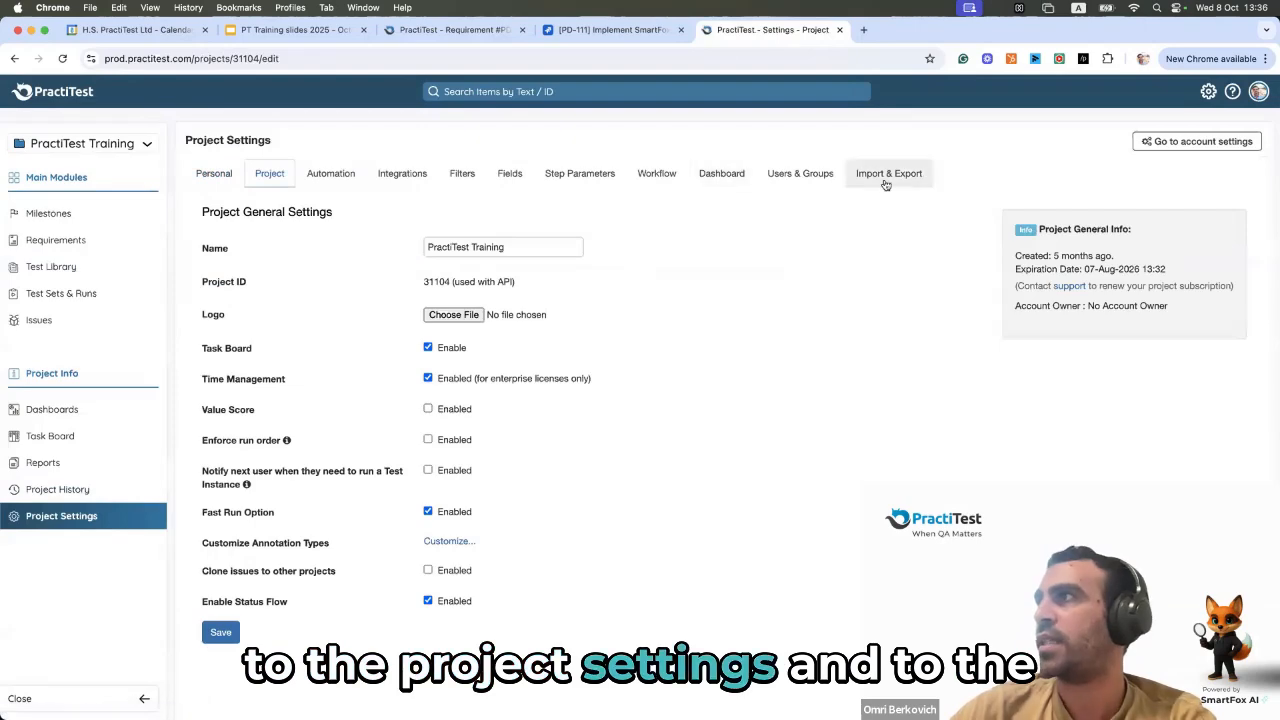
# - Open the tests import page in the project settings and examine how the Name and Author fields map to spreadsheet columns
pyautogui.click(904, 183)
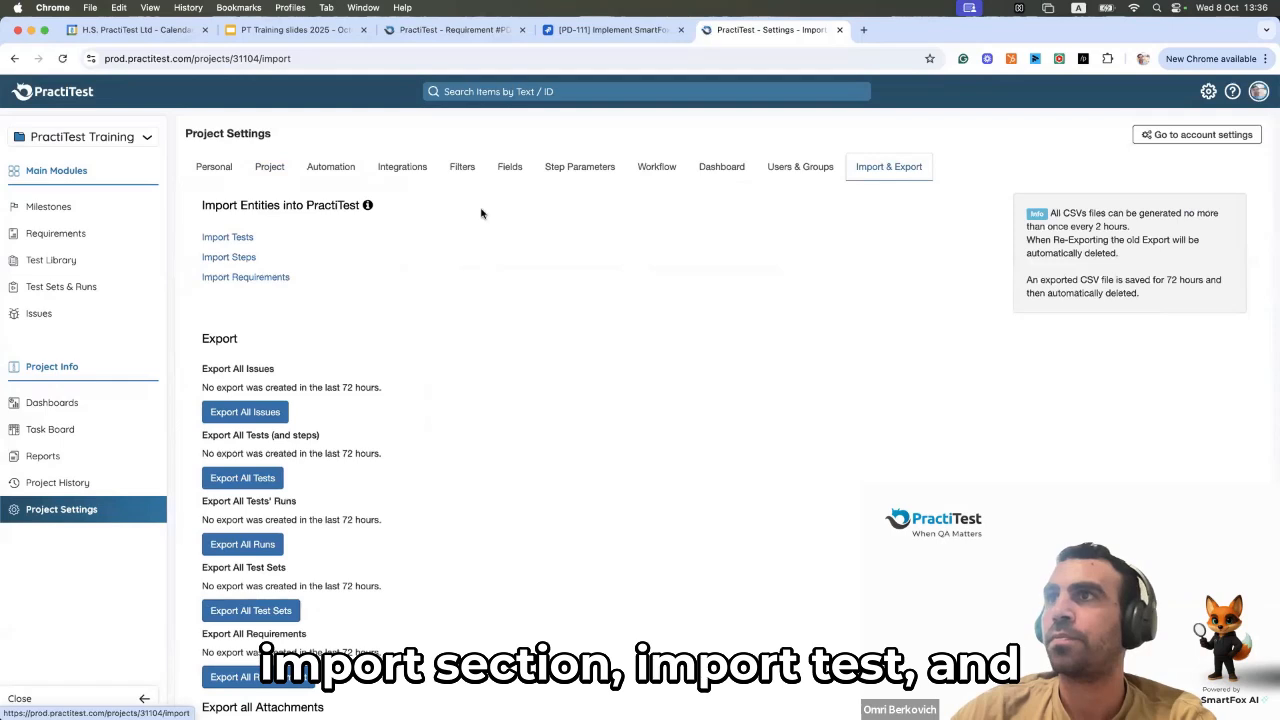
pyautogui.click(213, 241)
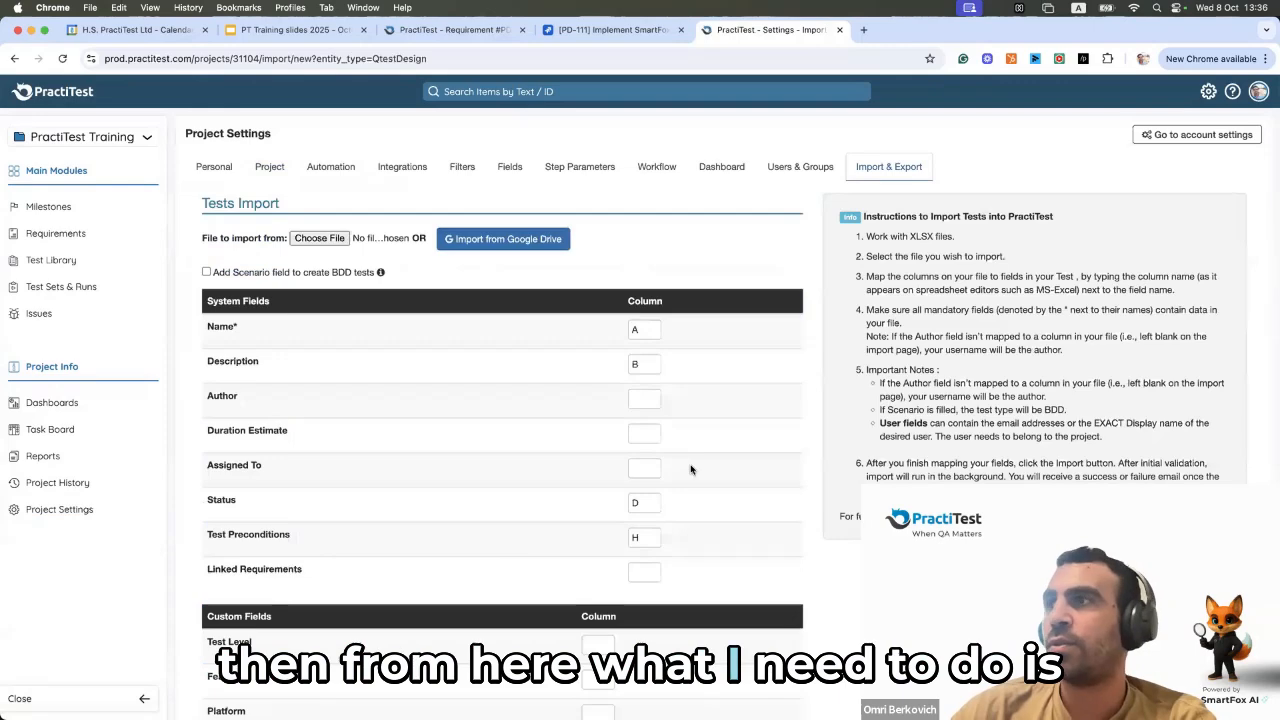
pyautogui.scroll(-1, 690, 468)
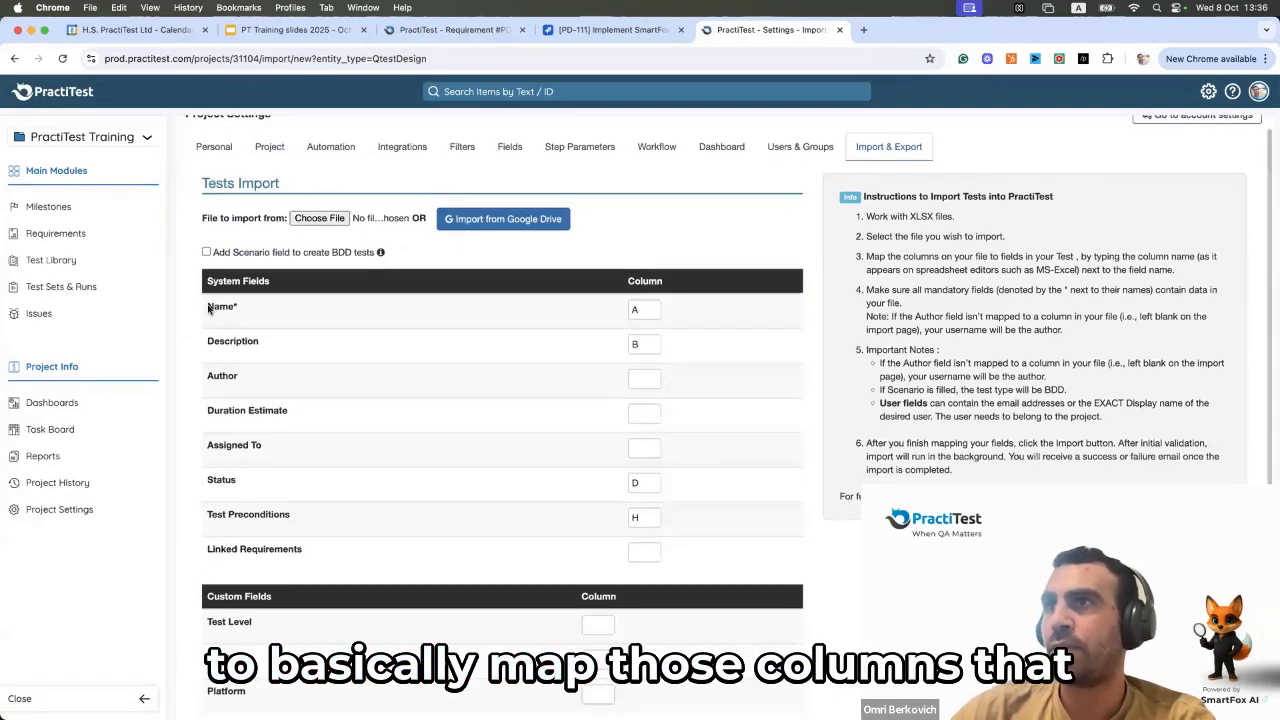
pyautogui.moveTo(208, 309); pyautogui.dragTo(243, 309)
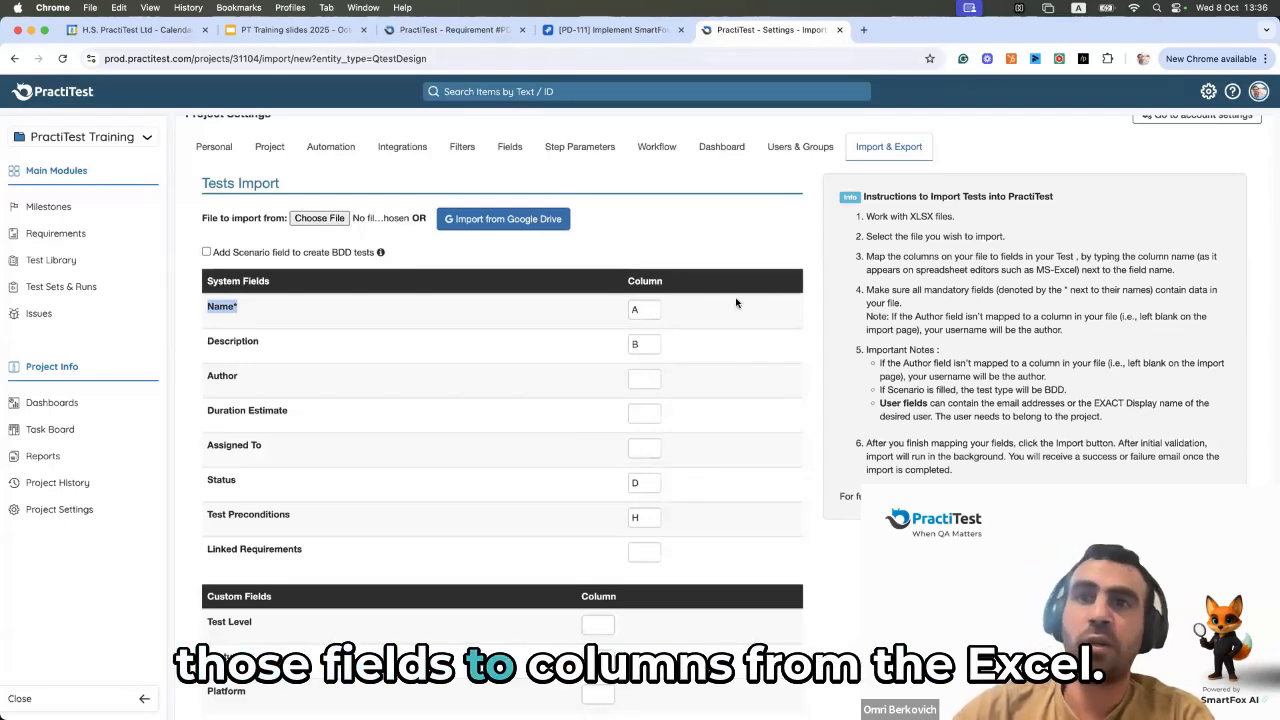
pyautogui.click(631, 307)
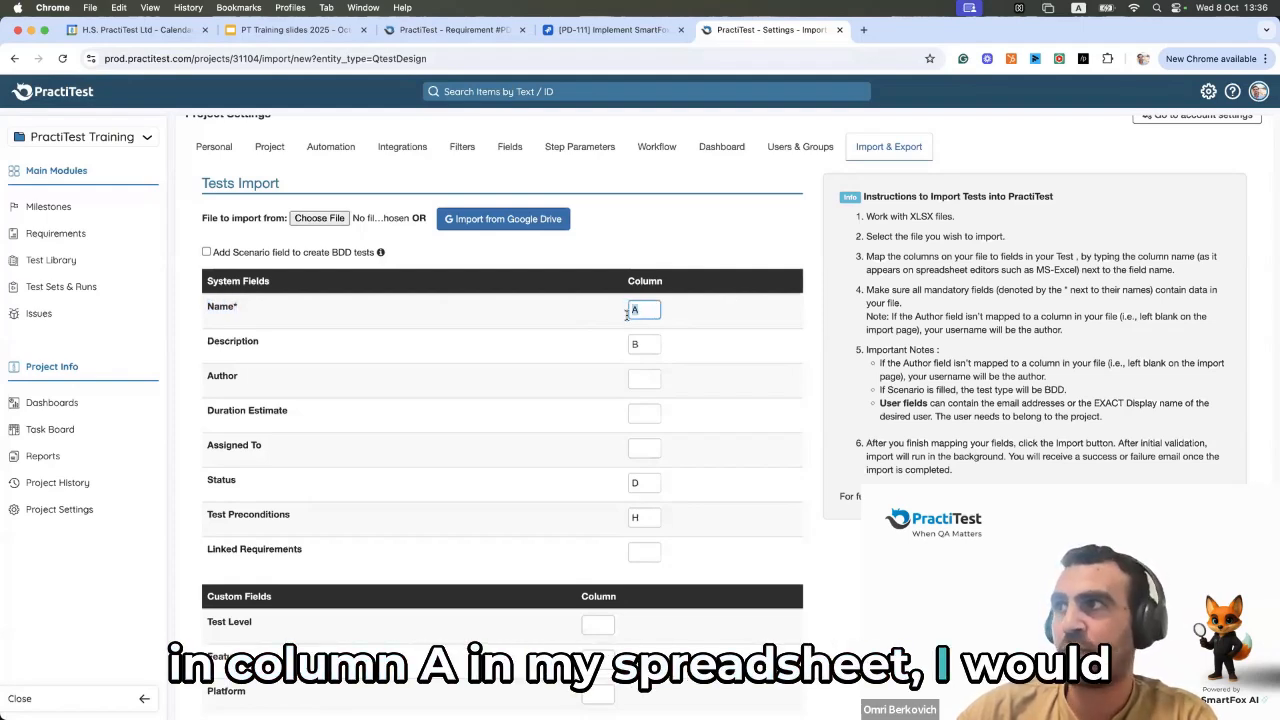
pyautogui.click(615, 368)
pyautogui.moveTo(207, 376); pyautogui.dragTo(238, 377)
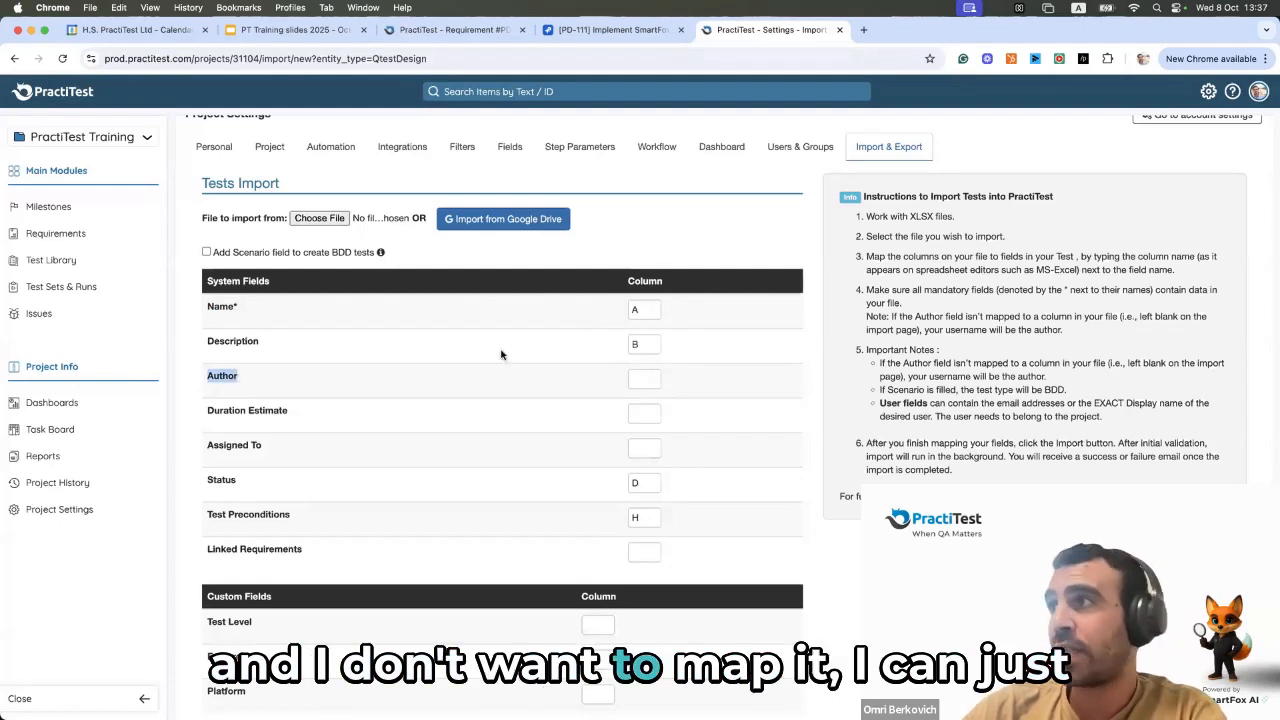
pyautogui.click(634, 376)
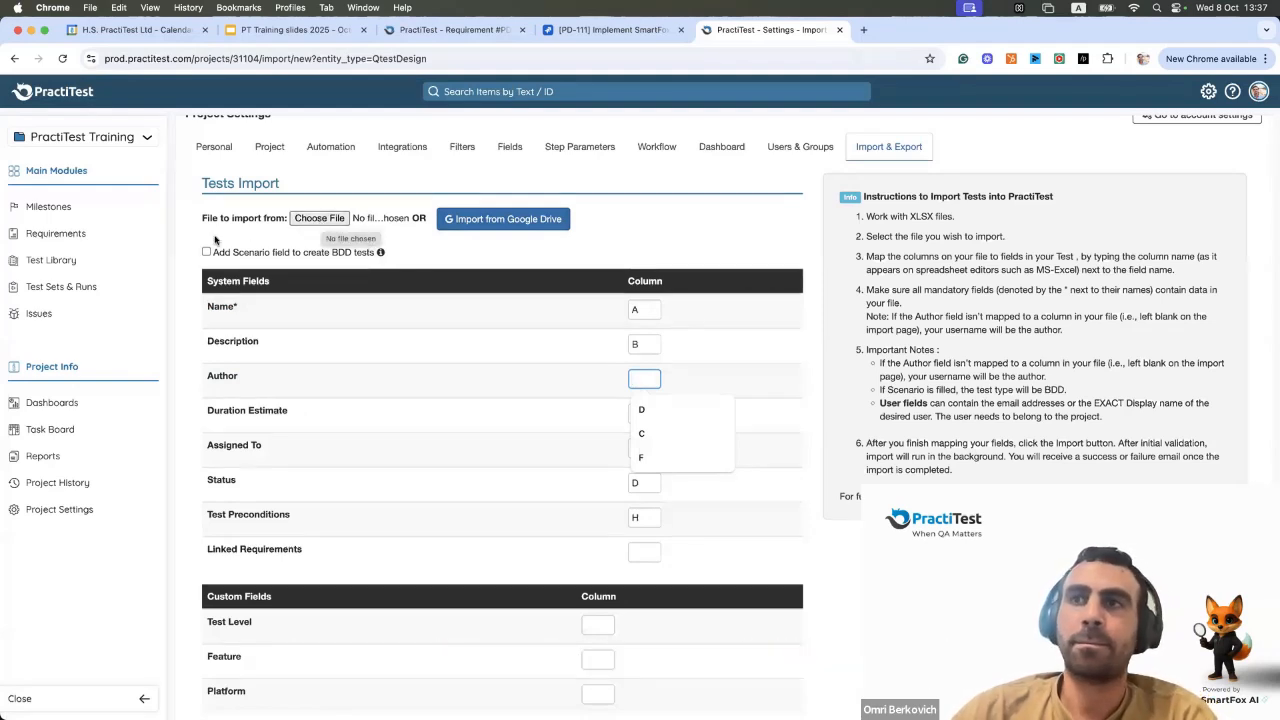
# - Create a new test set named "Login functions" in Test Sets & Runs
pyautogui.click(72, 271)
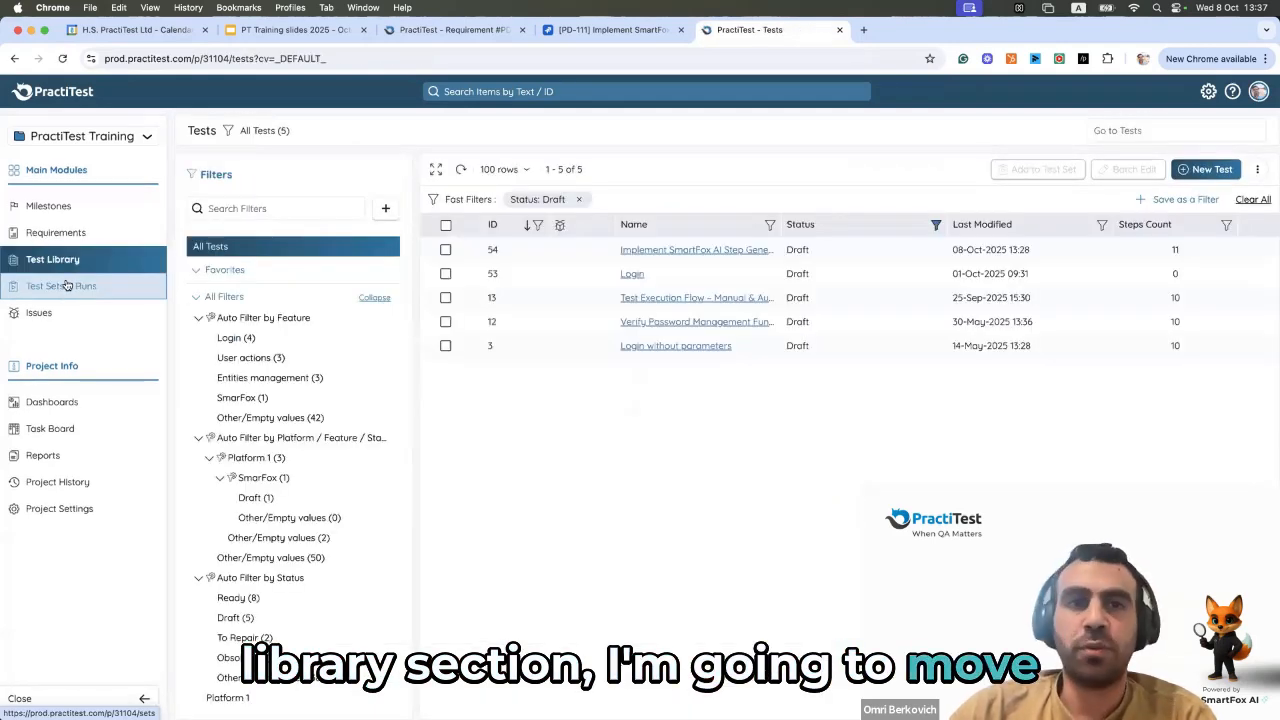
pyautogui.click(65, 286)
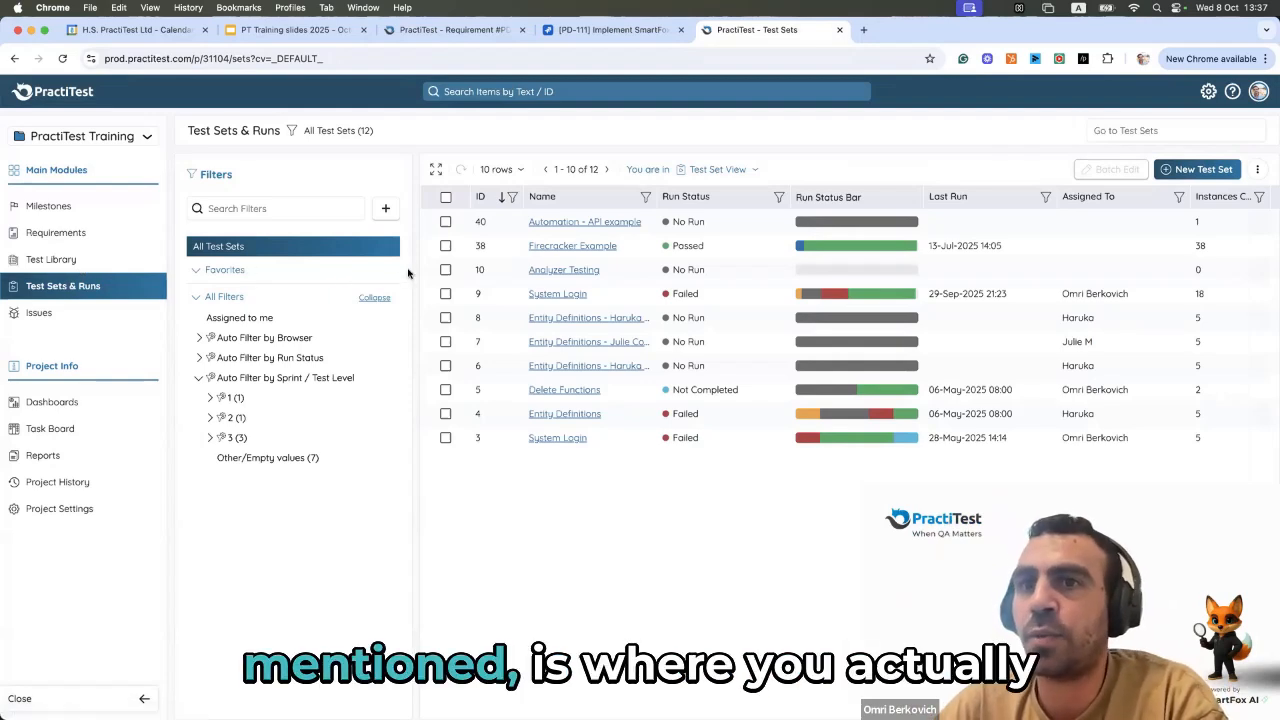
pyautogui.click(1192, 169)
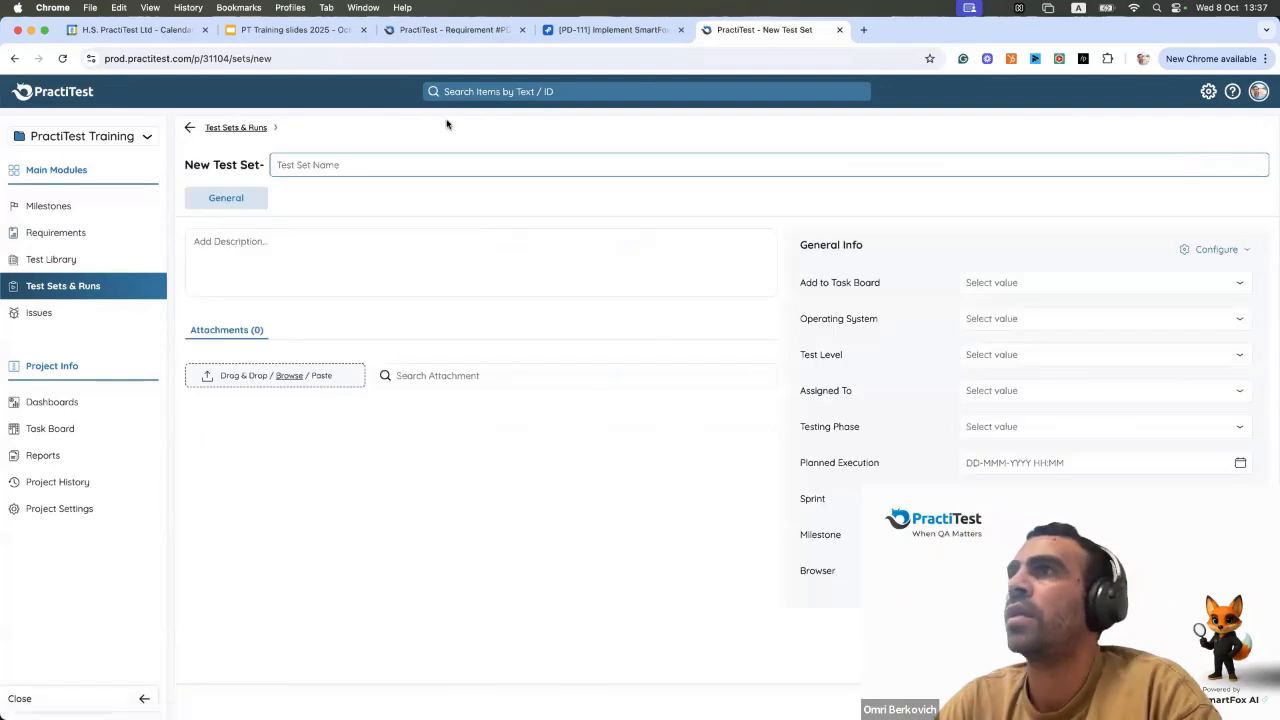
pyautogui.click(288, 166)
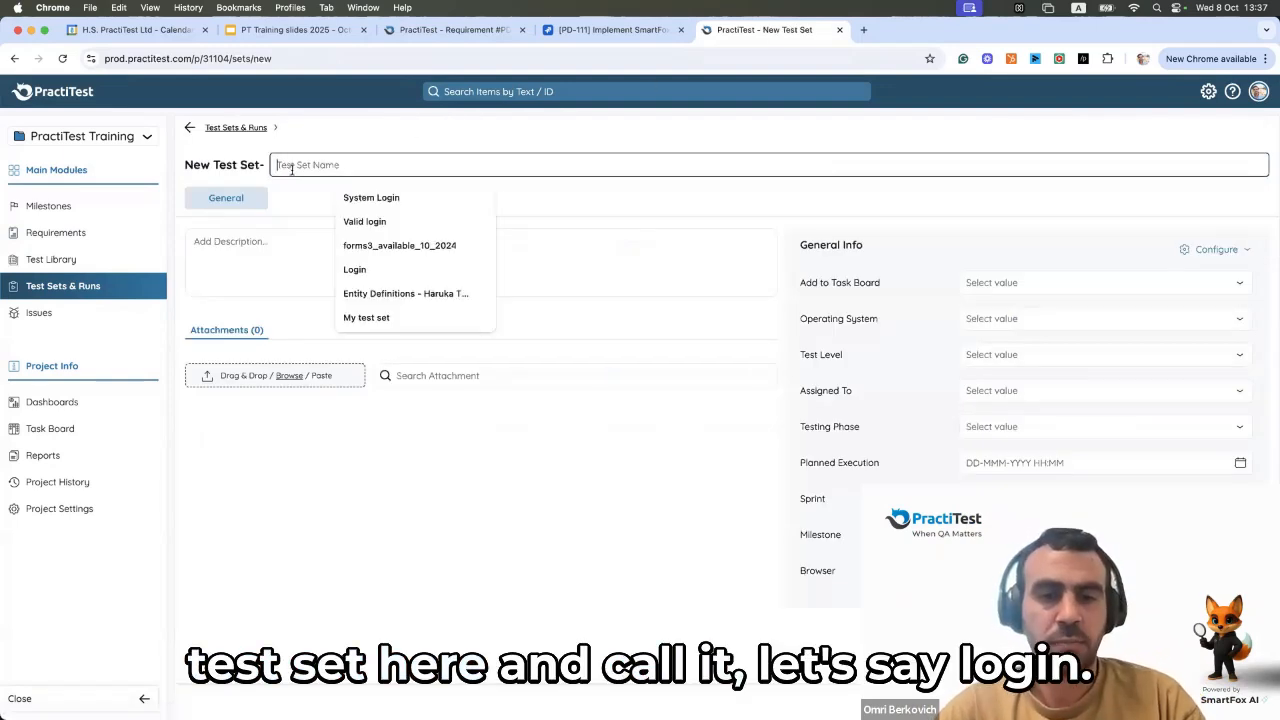
pyautogui.write('Login')
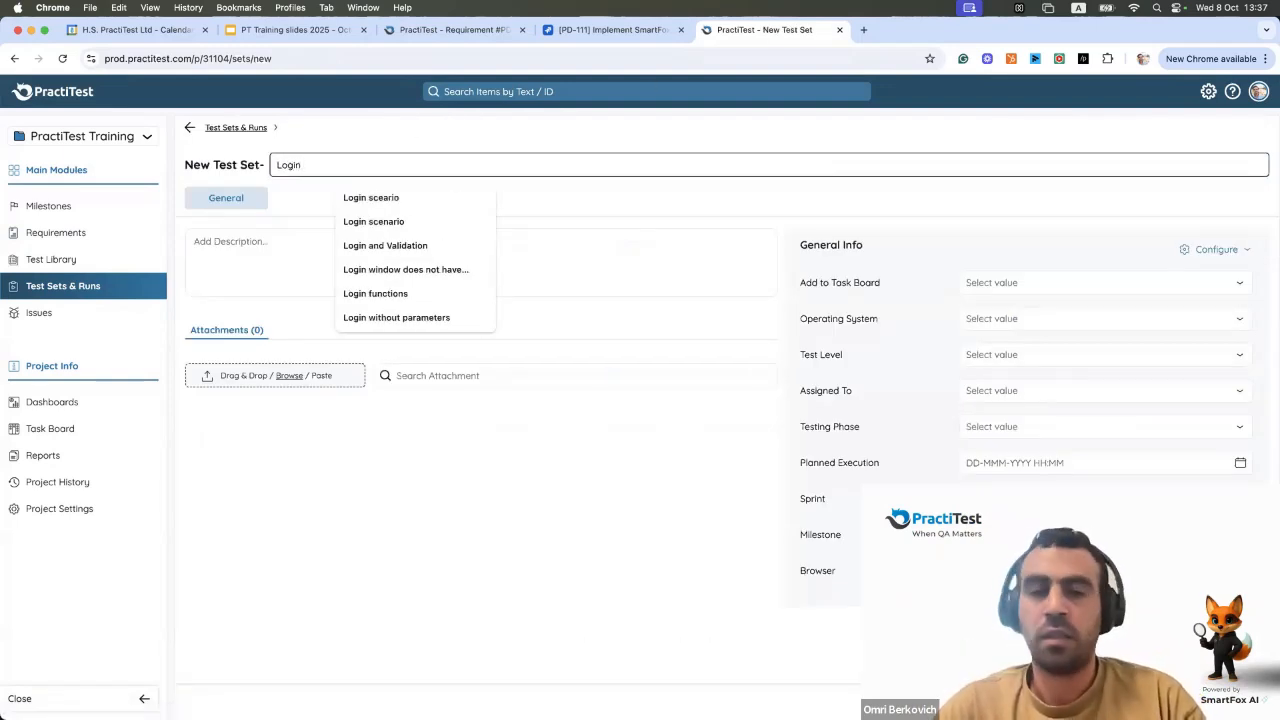
pyautogui.write(' functions')
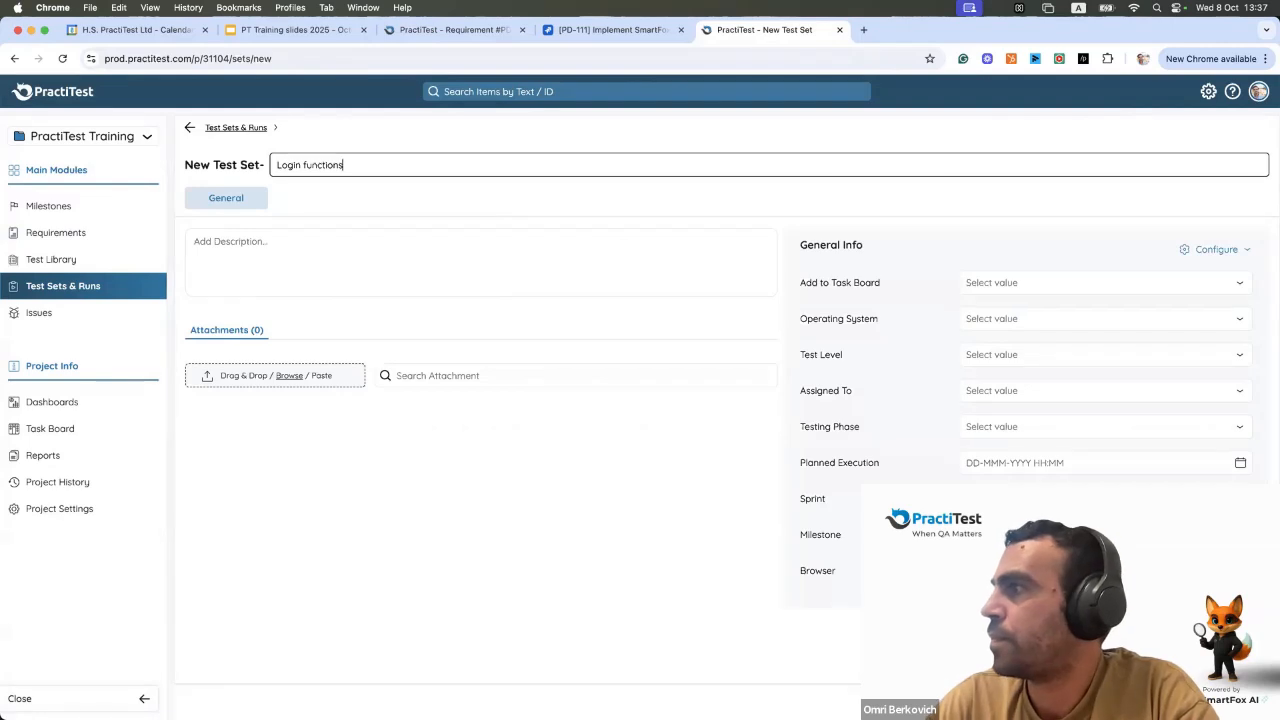
pyautogui.press('Tab')
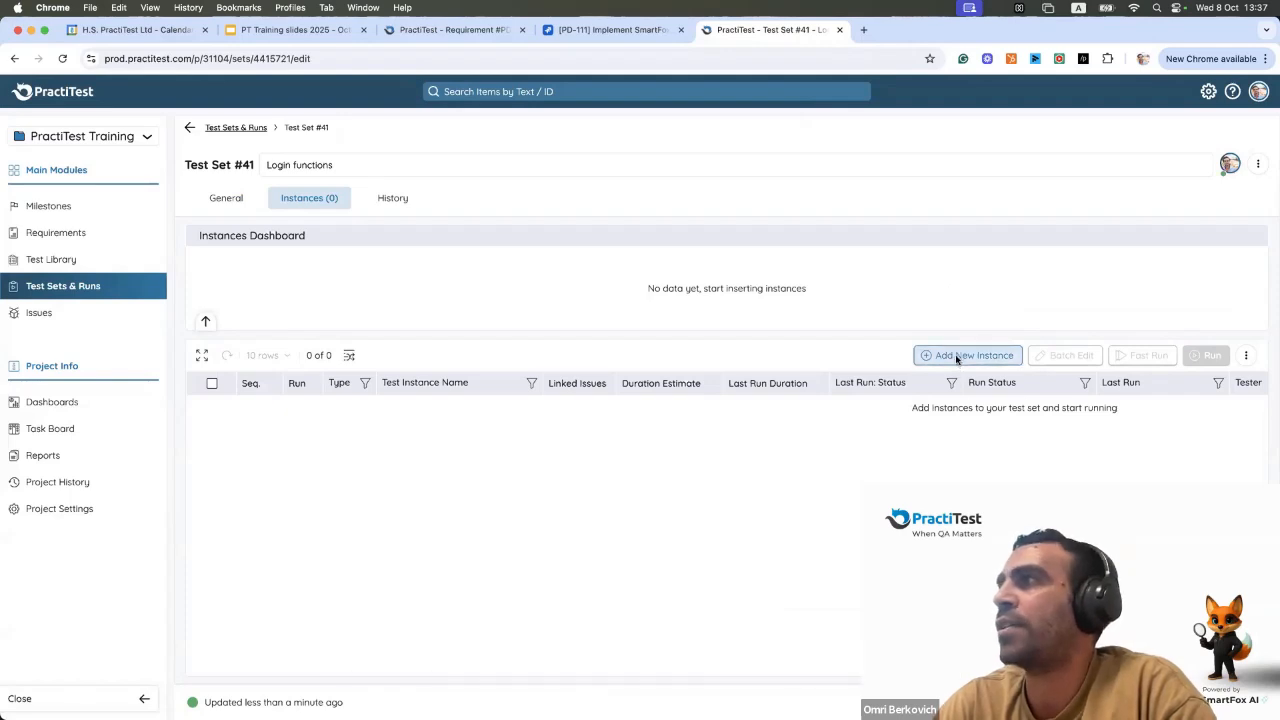
# - Add all tests from the Login group of the Feature auto filter as instances of the test set
pyautogui.click(967, 355)
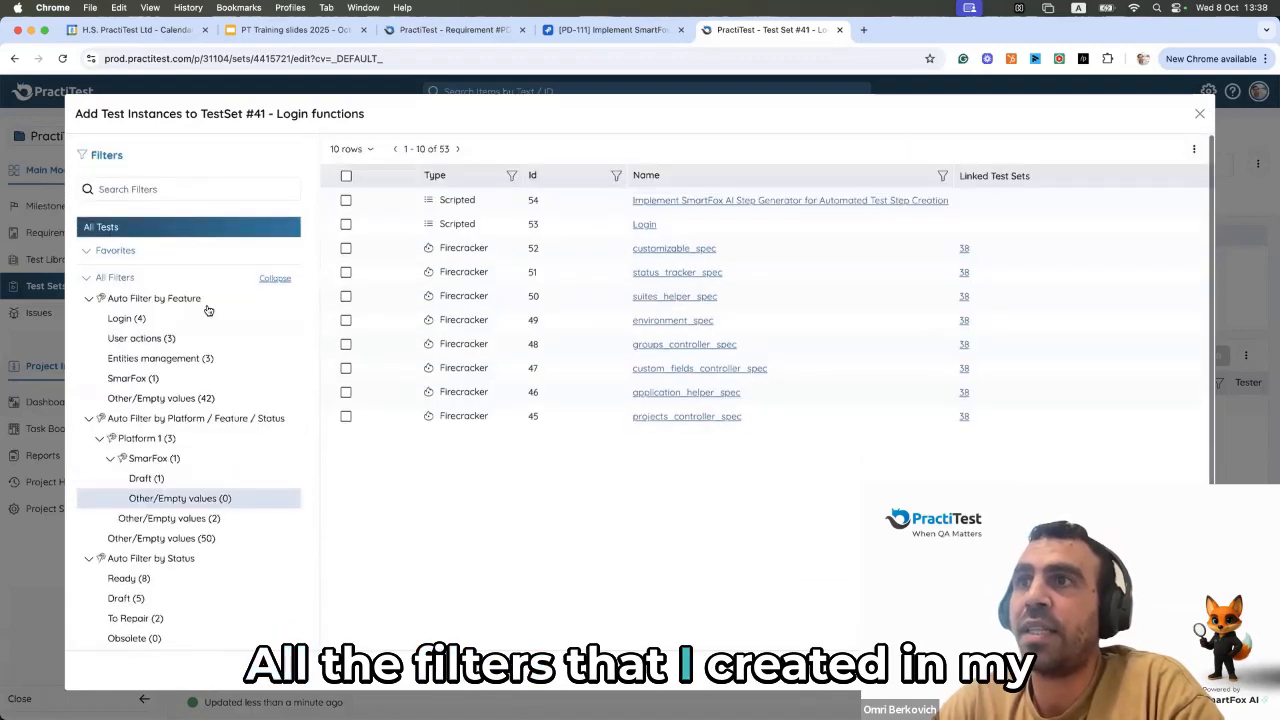
pyautogui.click(135, 320)
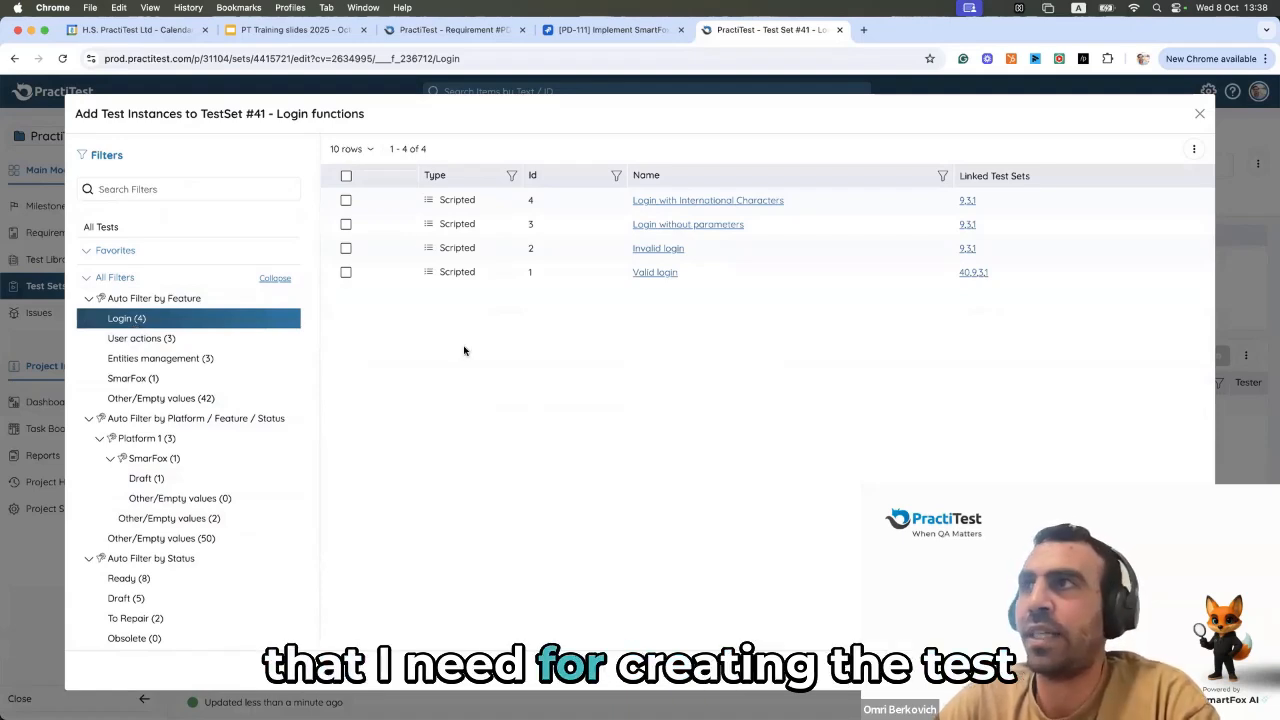
pyautogui.click(347, 176)
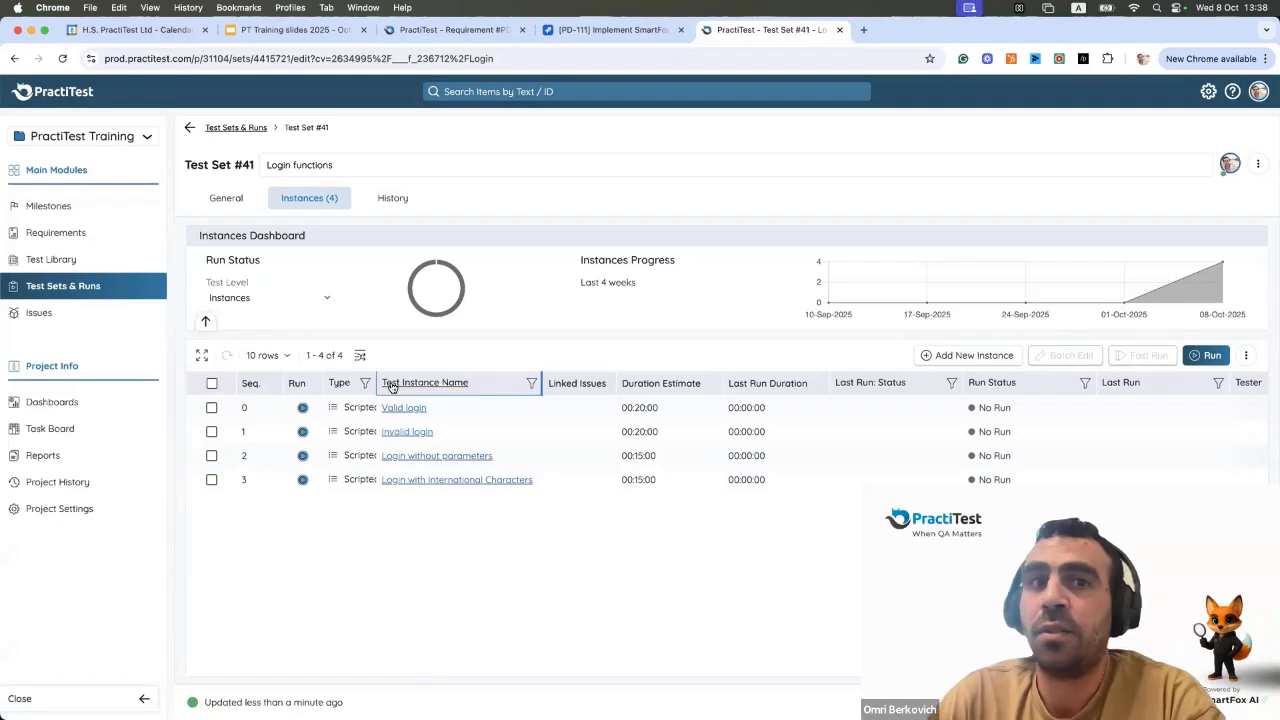
# - Examine the test set's general info fields, including Sprint, and return to its list of instances
pyautogui.click(225, 199)
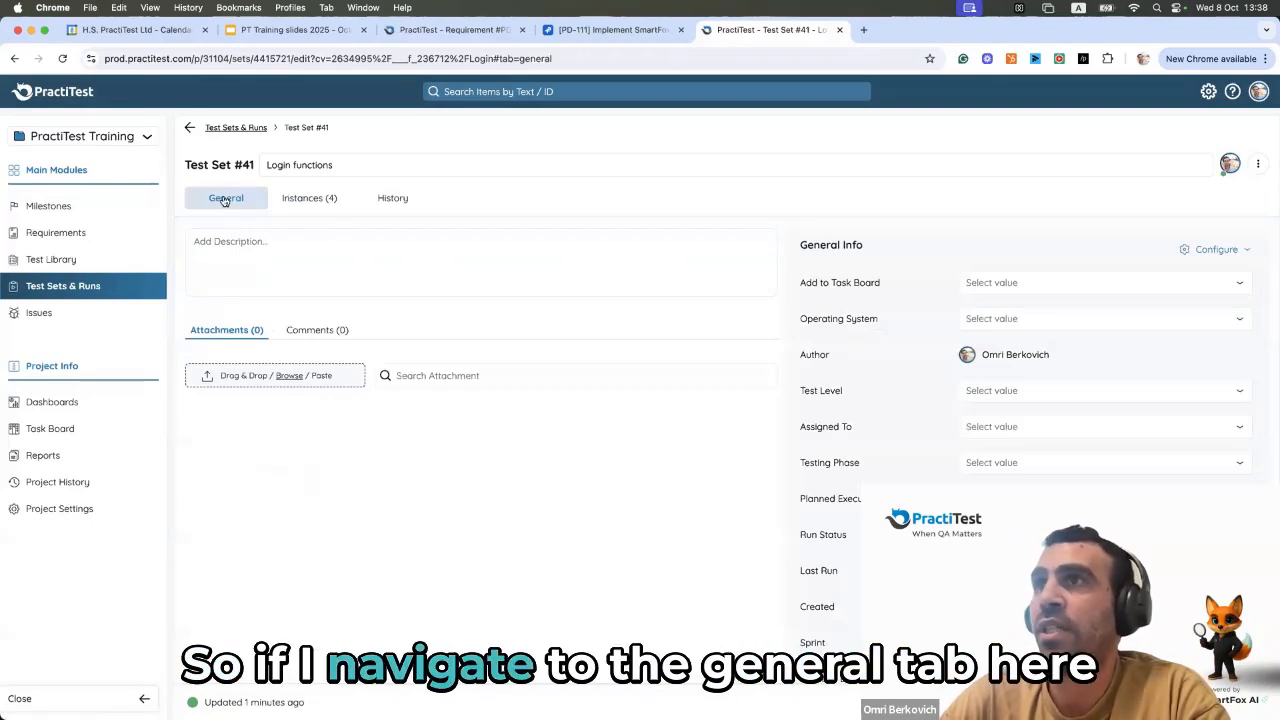
pyautogui.scroll(-5, 885, 407)
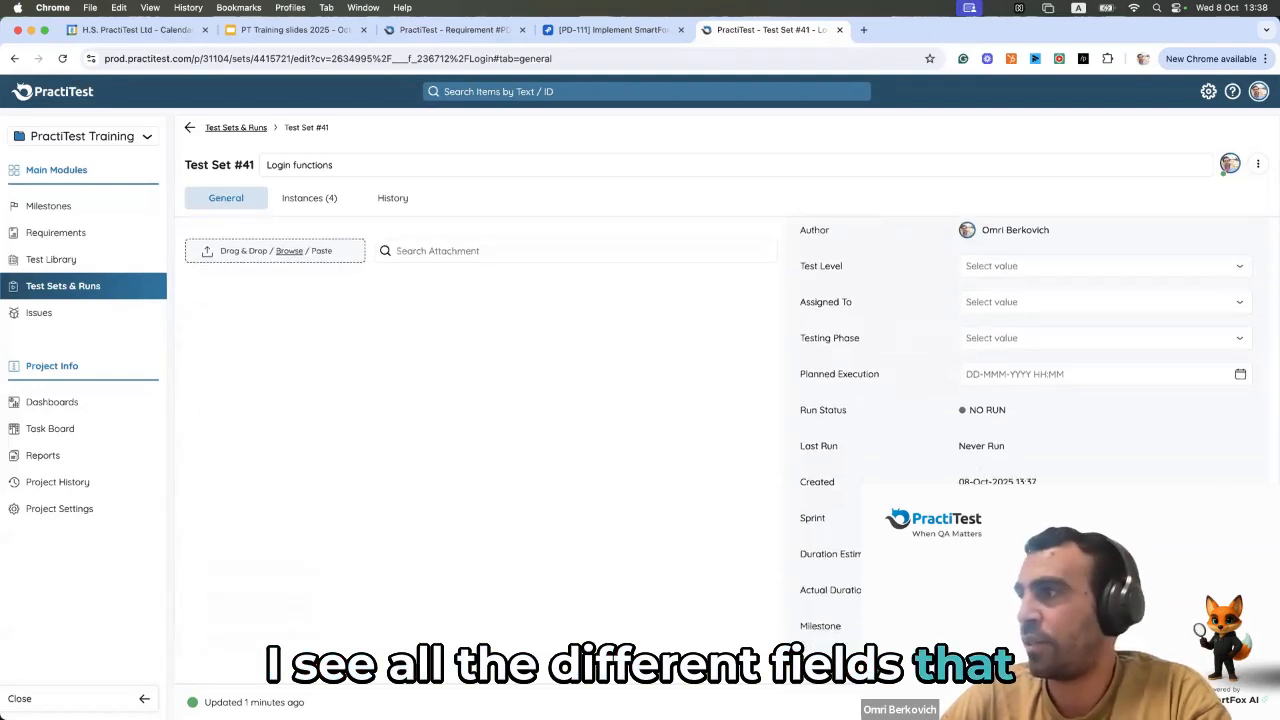
pyautogui.scroll(-1, 885, 407)
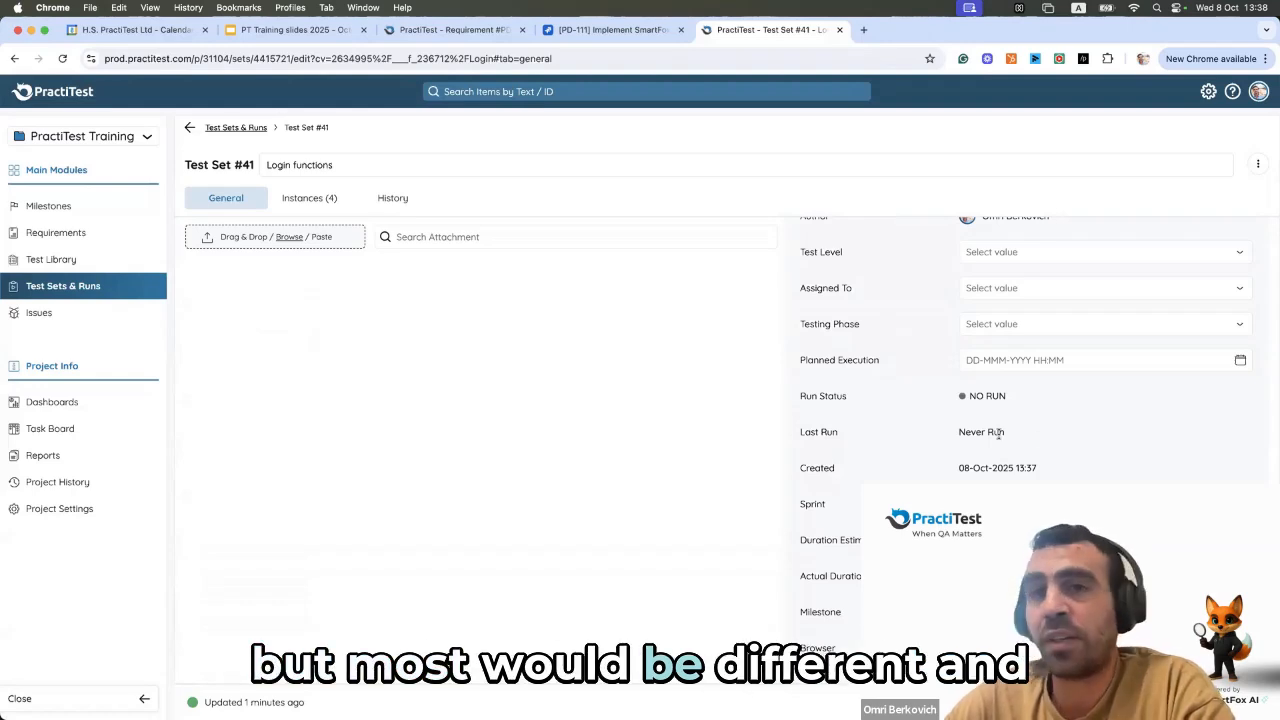
pyautogui.scroll(1, 999, 433)
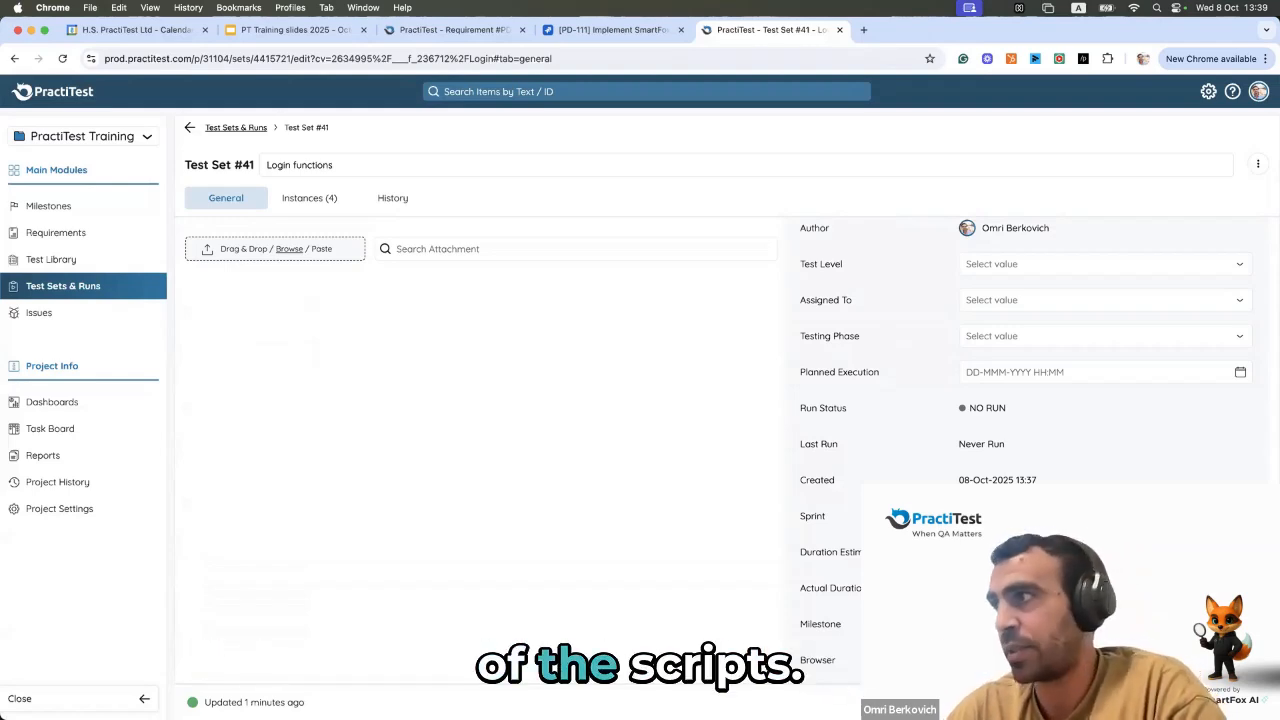
pyautogui.scroll(-1, 731, 453)
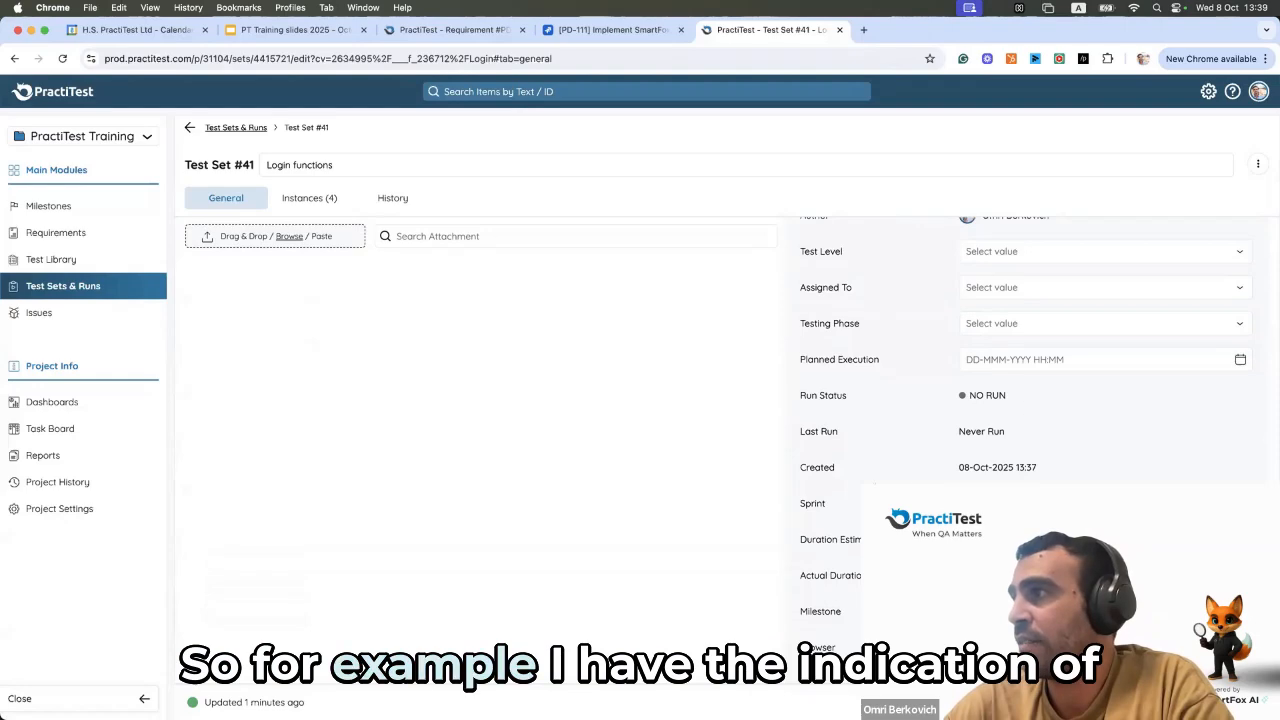
pyautogui.moveTo(797, 503); pyautogui.dragTo(824, 504)
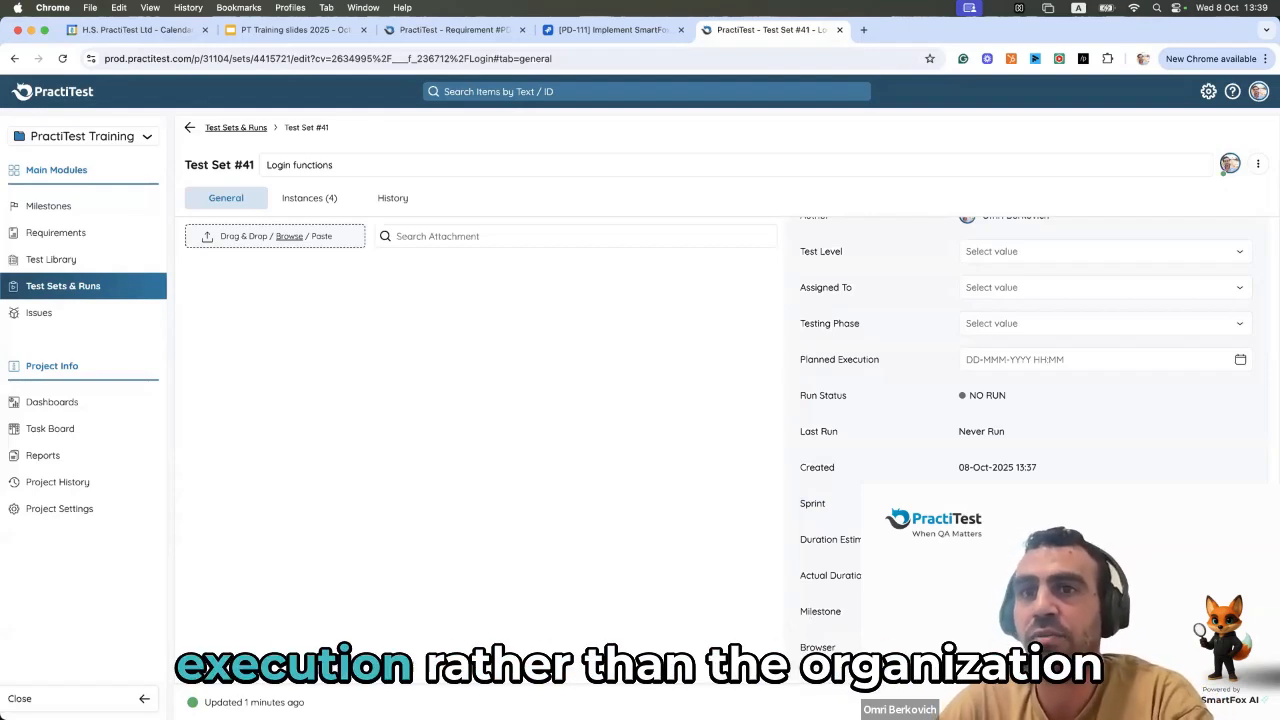
pyautogui.scroll(1, 730, 440)
pyautogui.scroll(5, 428, 330)
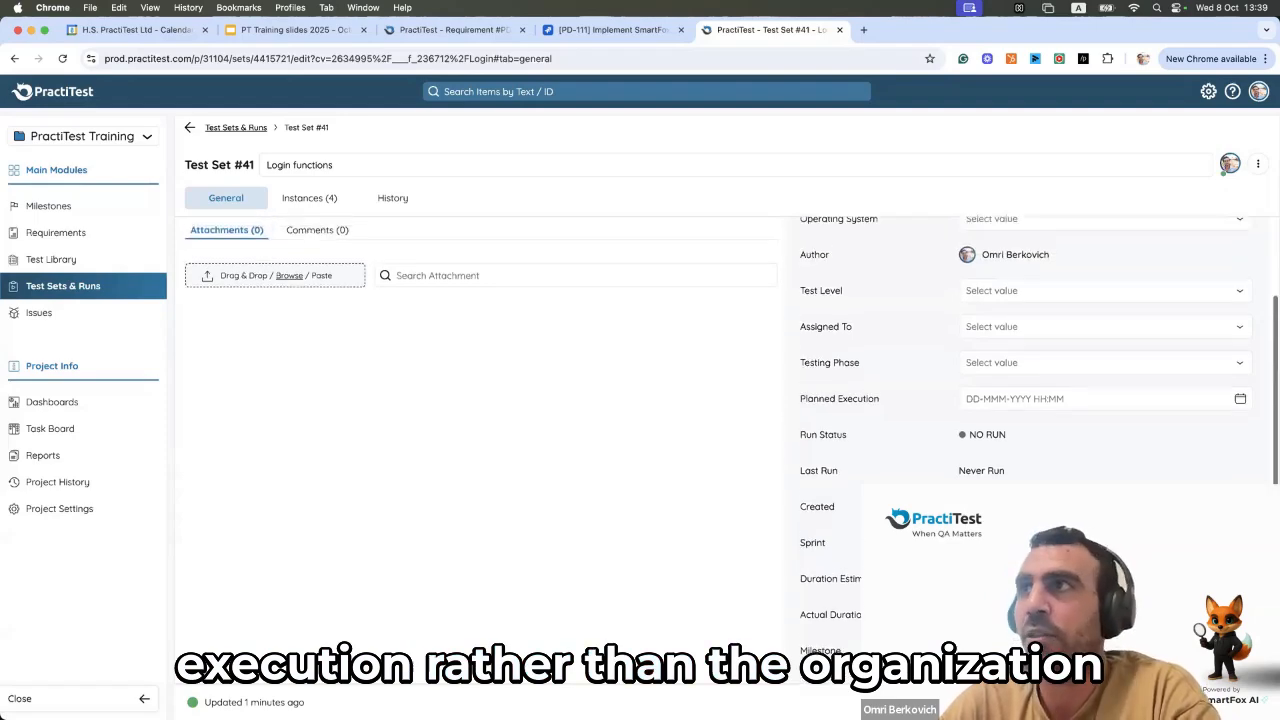
pyautogui.click(311, 199)
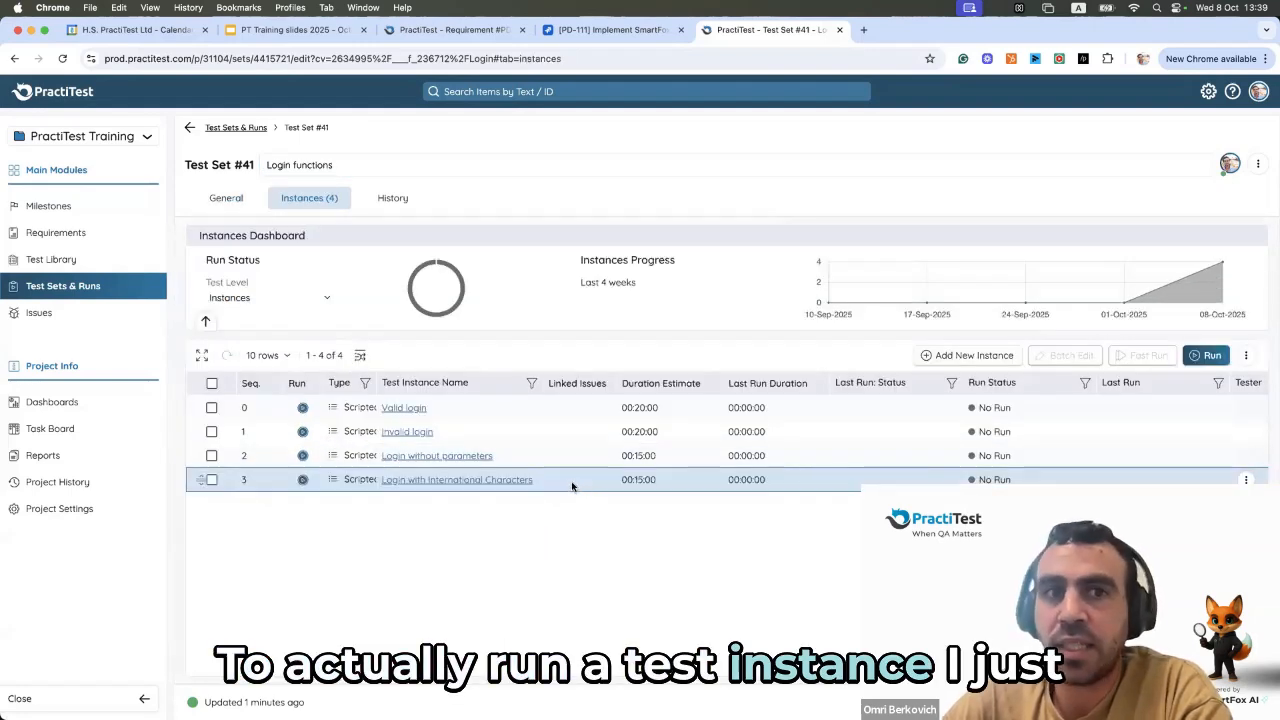
# - Run the Invalid login test instance and mark Step 1 (Open login page) and Step 2 (Enter invalid username) as passed
pyautogui.click(302, 433)
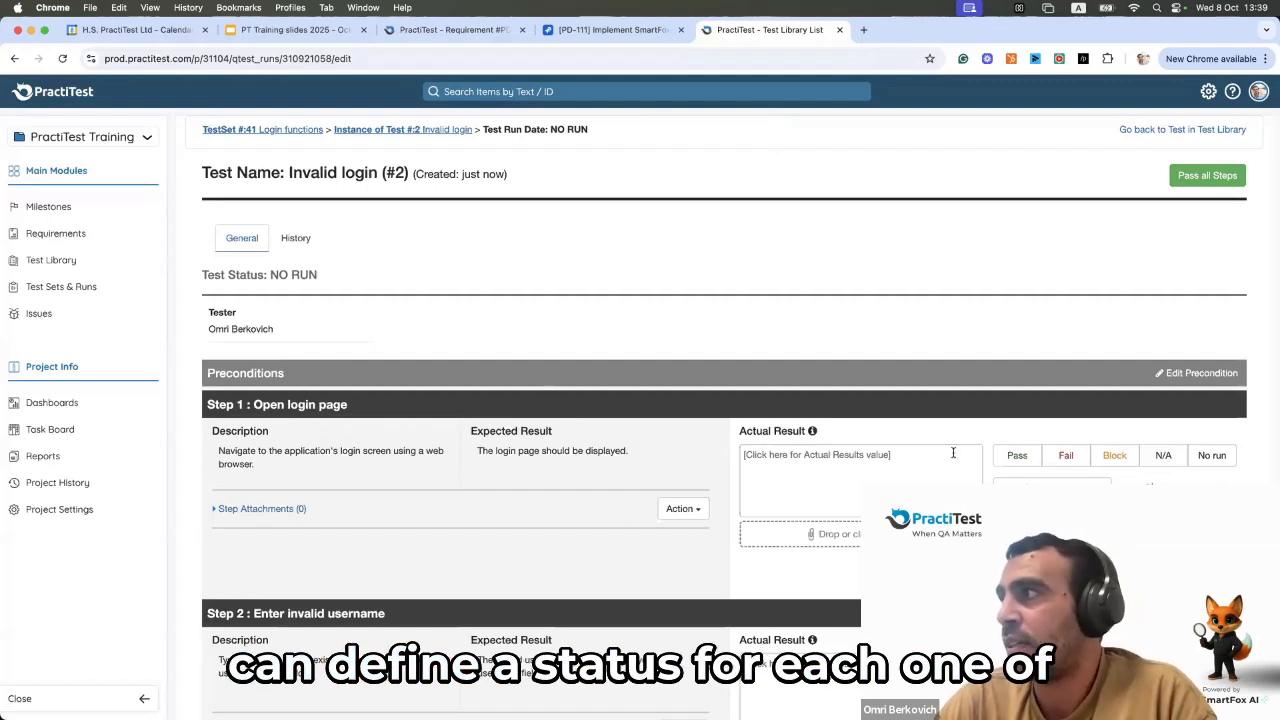
pyautogui.click(1025, 456)
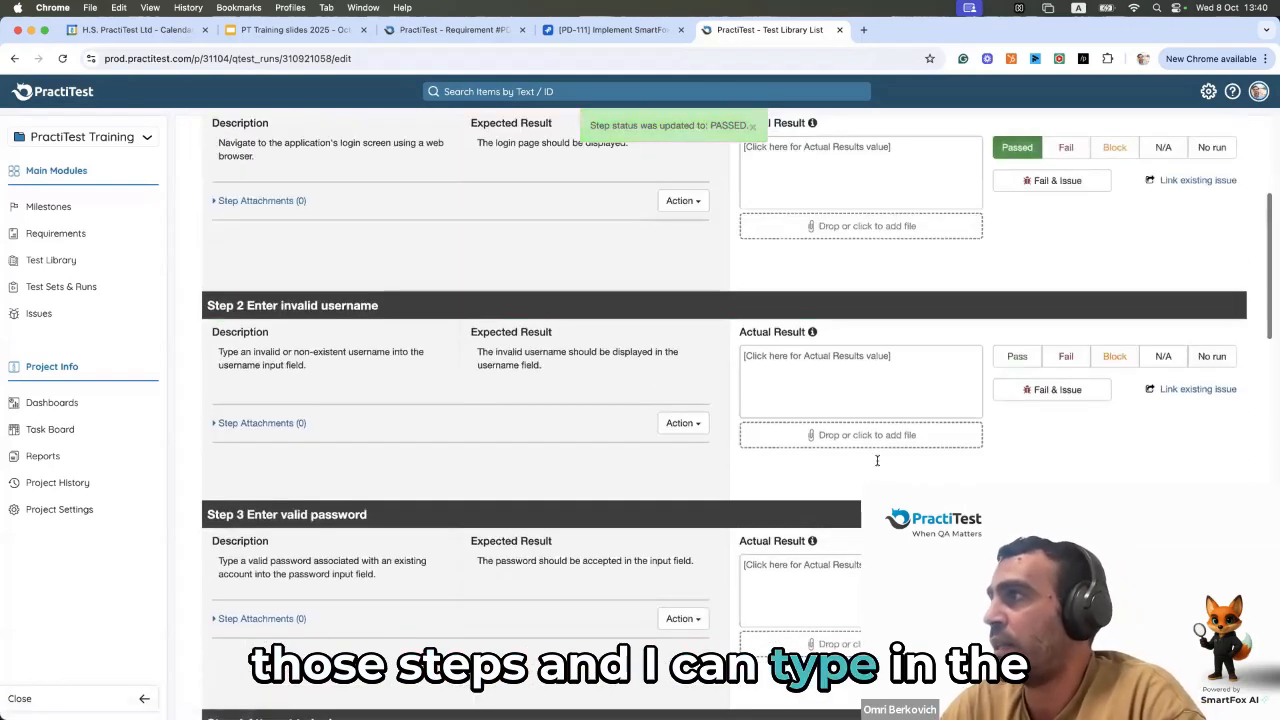
pyautogui.click(949, 363)
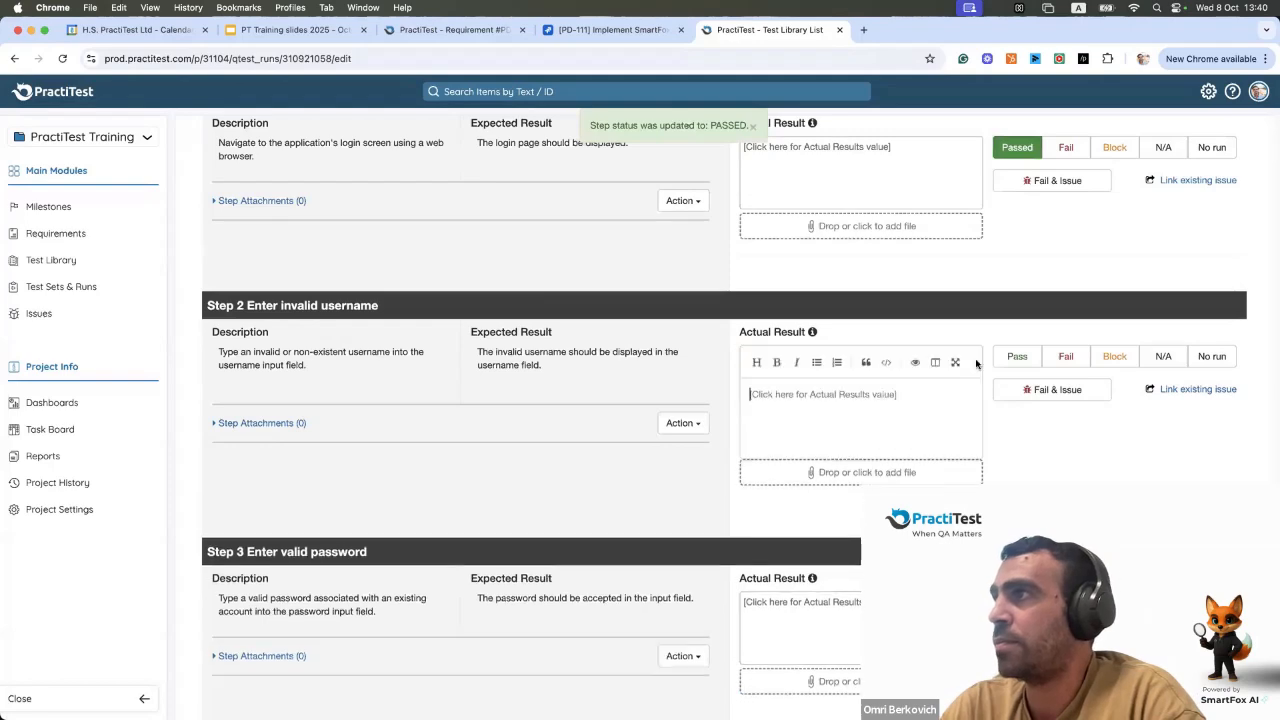
pyautogui.click(1014, 357)
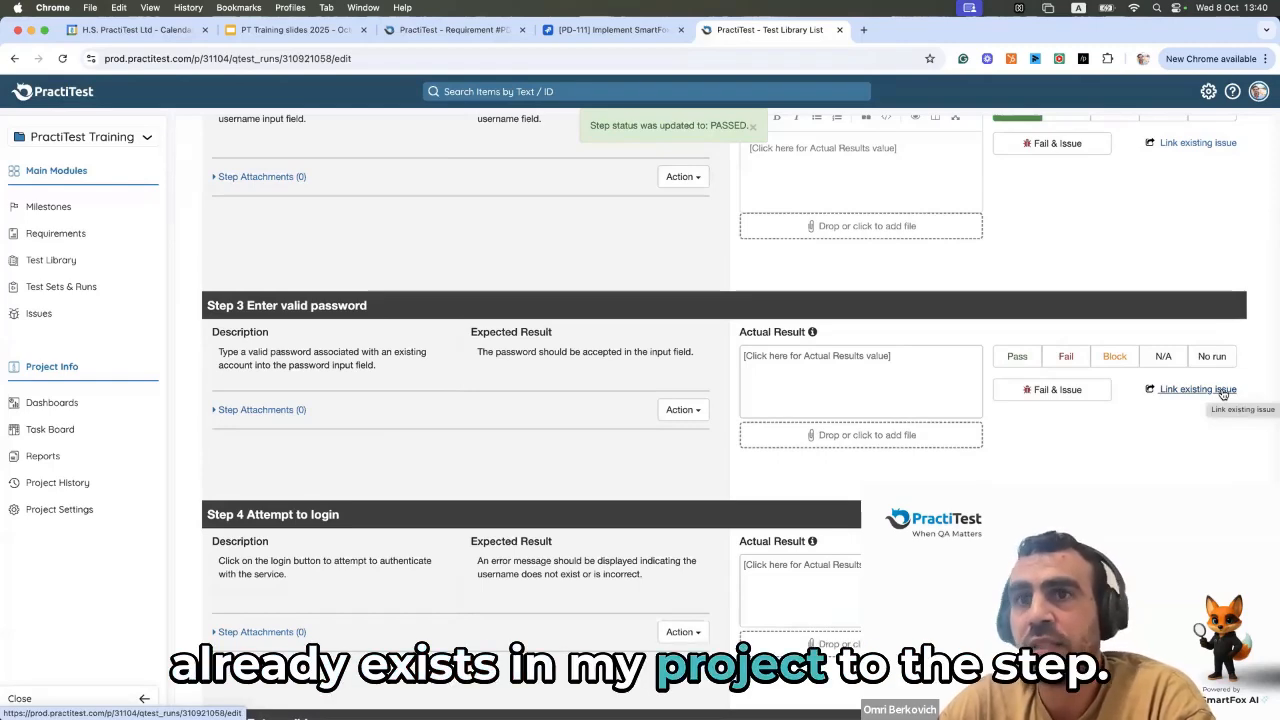
# - Fail Step 3 (Enter valid password) with a new issue, keep the project PractiTest demo - Bug, and review the prefilled description
pyautogui.click(1048, 392)
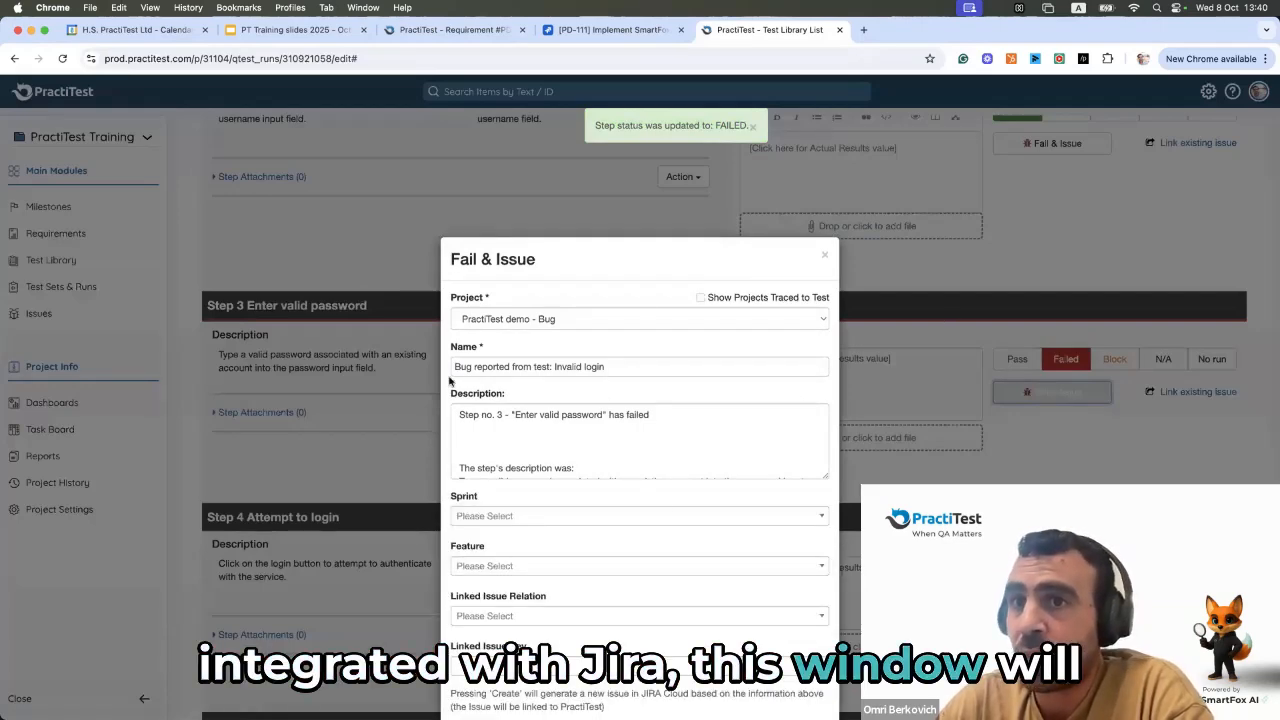
pyautogui.click(507, 321)
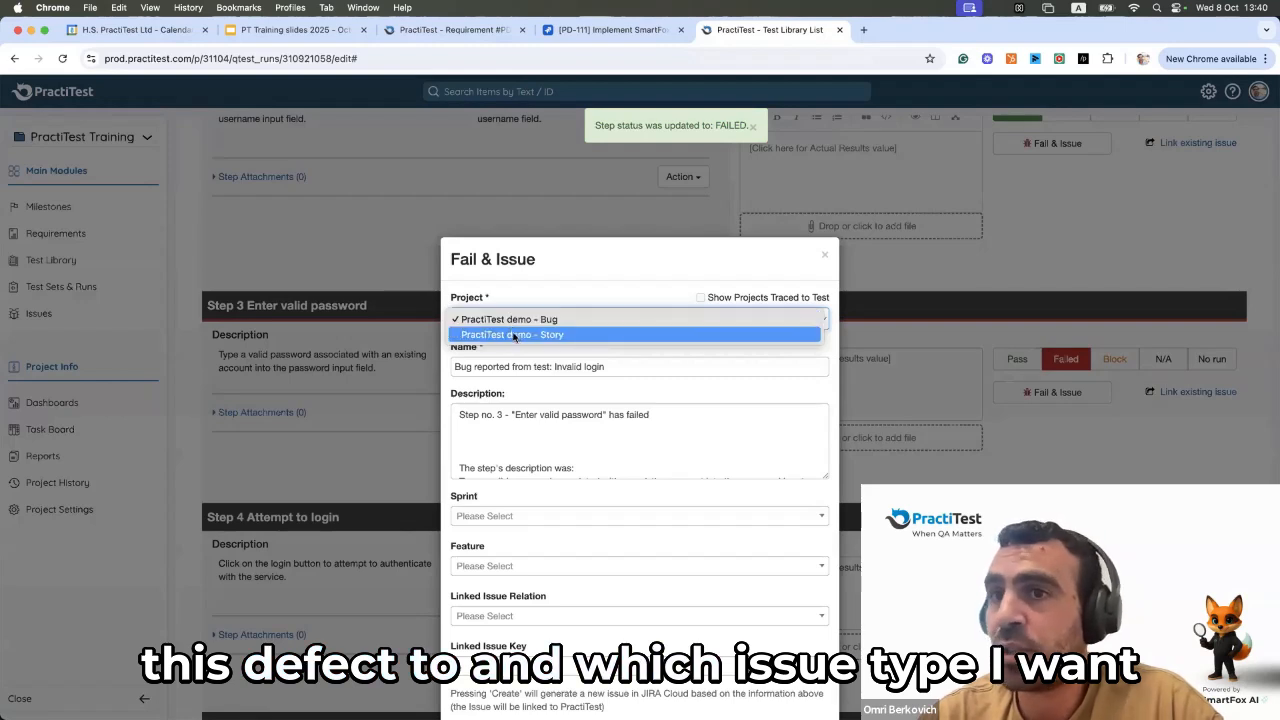
pyautogui.click(563, 294)
pyautogui.moveTo(454, 411); pyautogui.dragTo(203, 395)
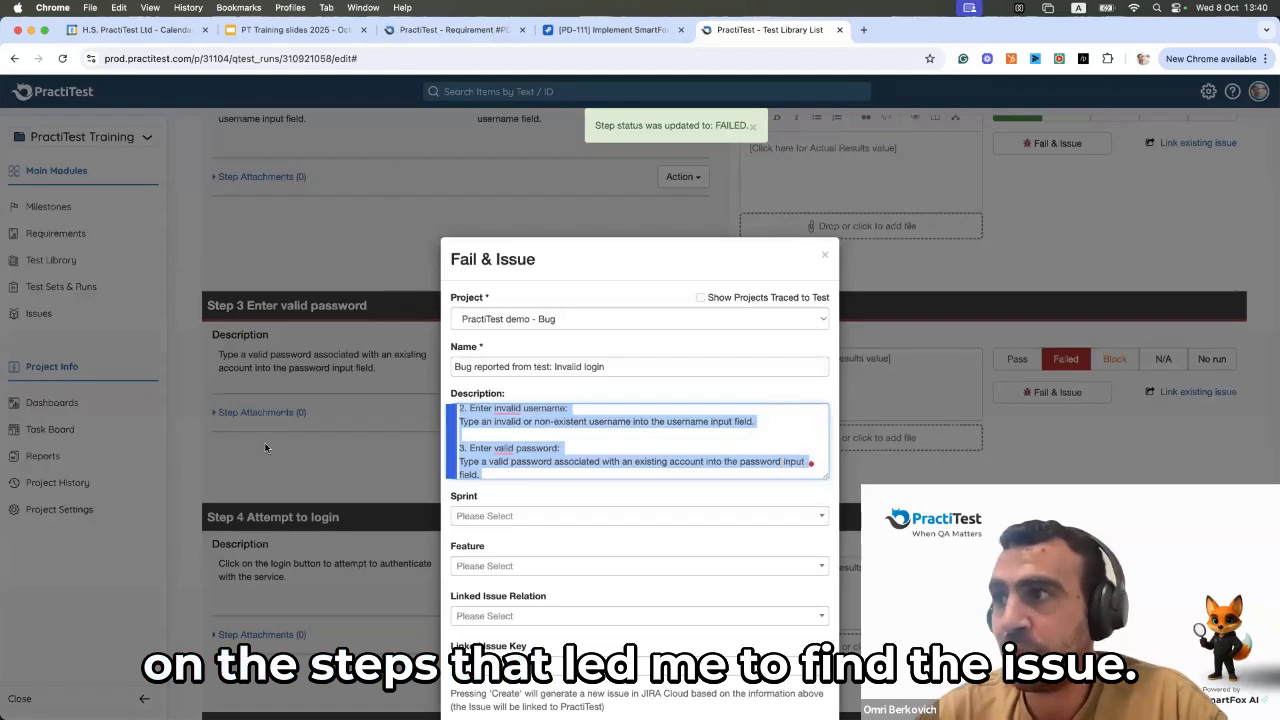
pyautogui.click(561, 500)
pyautogui.scroll(-1, 544, 525)
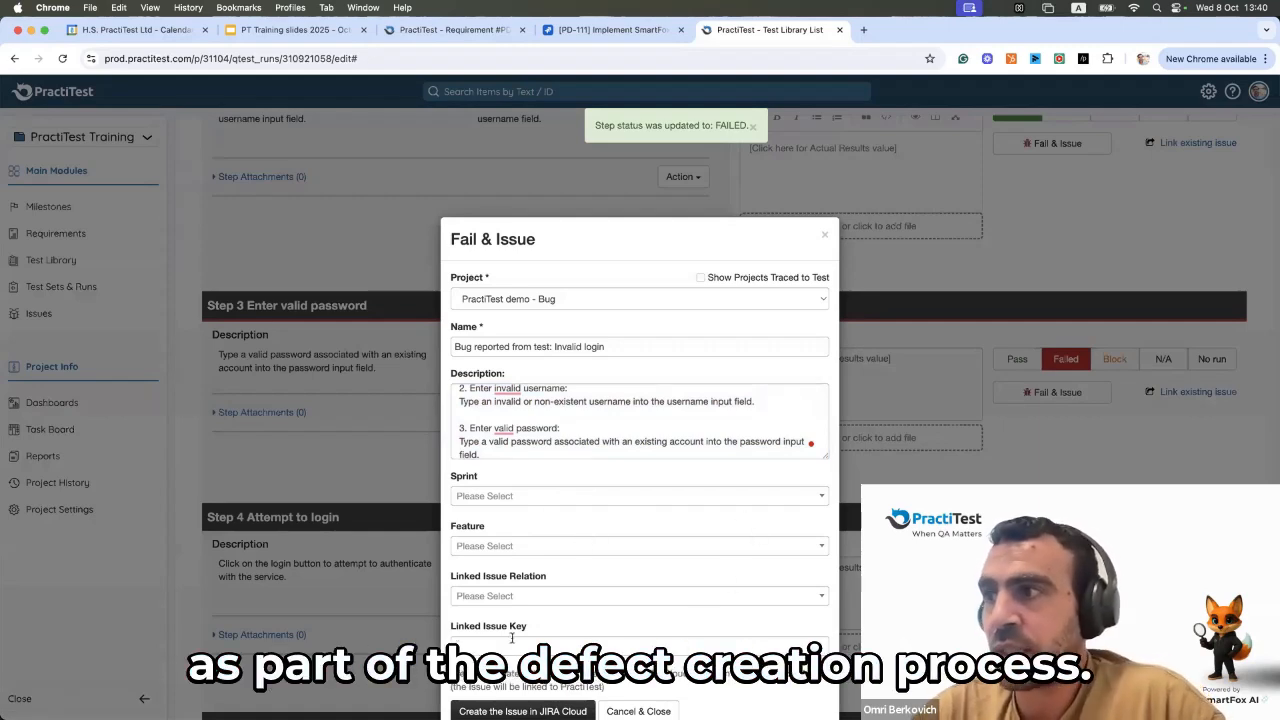
# - Set the issue's Sprint to PT Sprint 2 and create the issue in Jira Cloud
pyautogui.click(543, 494)
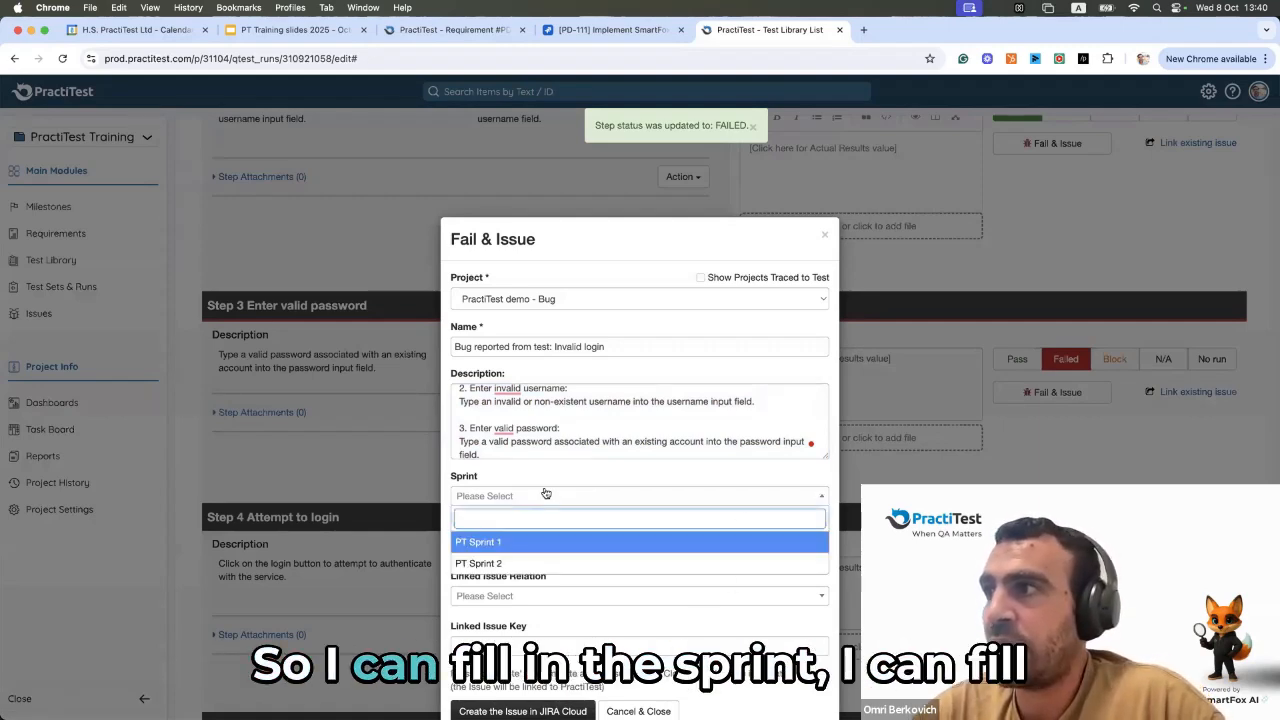
pyautogui.click(517, 542)
pyautogui.click(524, 541)
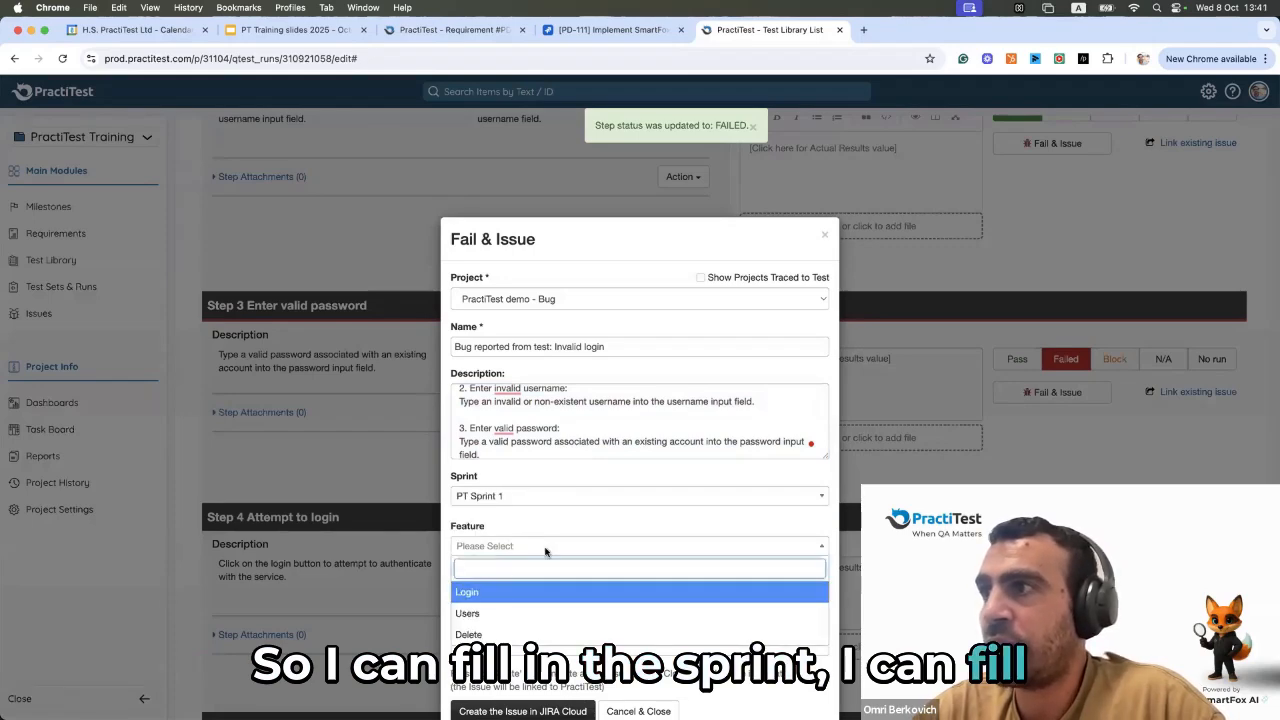
pyautogui.click(547, 499)
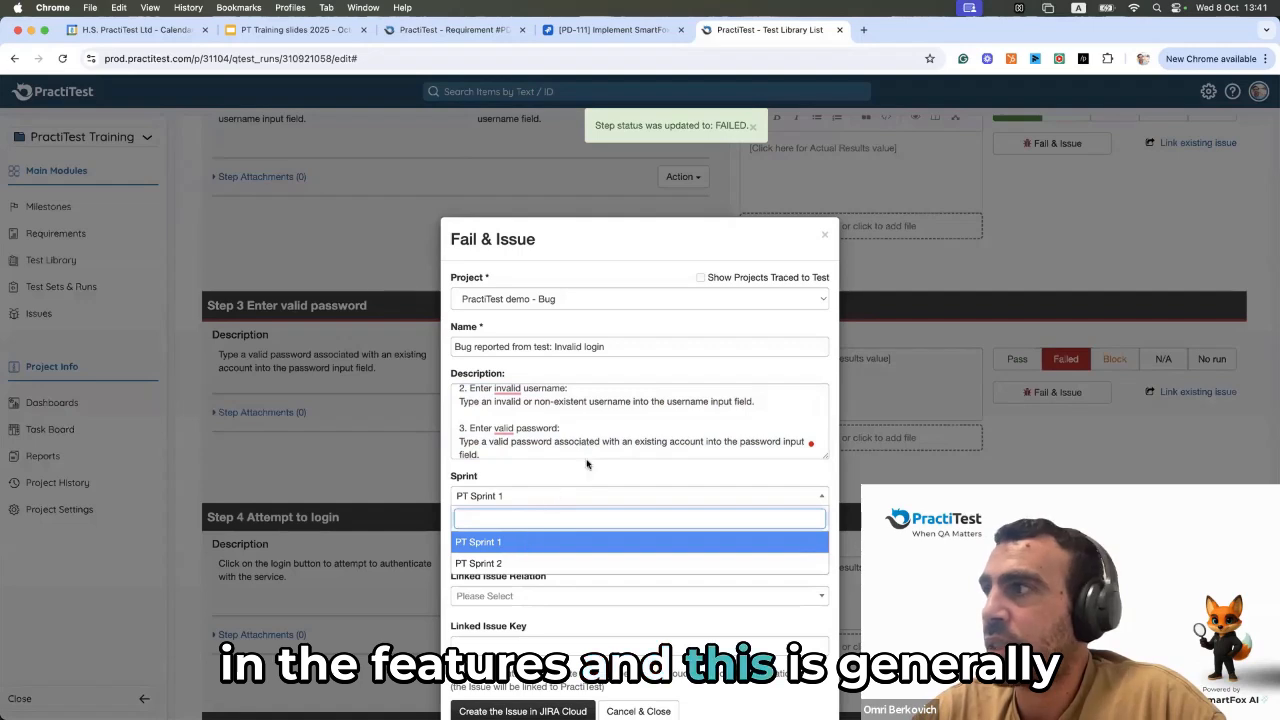
pyautogui.click(538, 563)
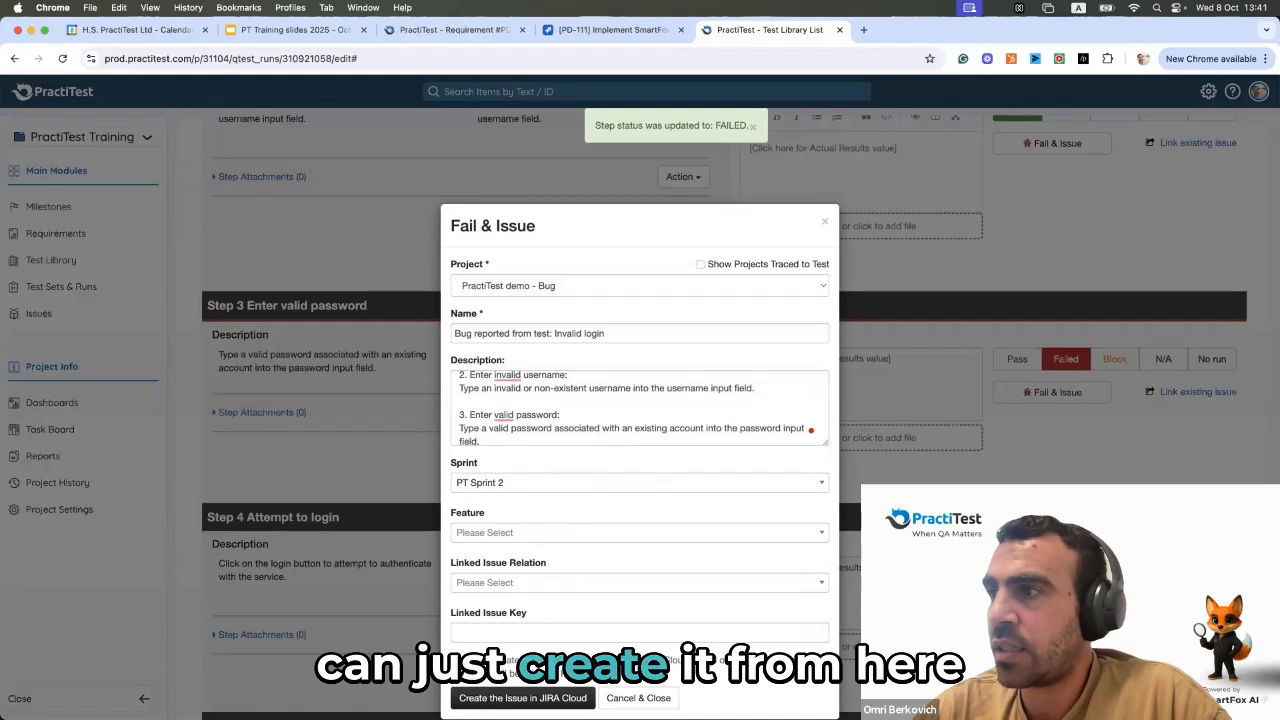
pyautogui.click(503, 699)
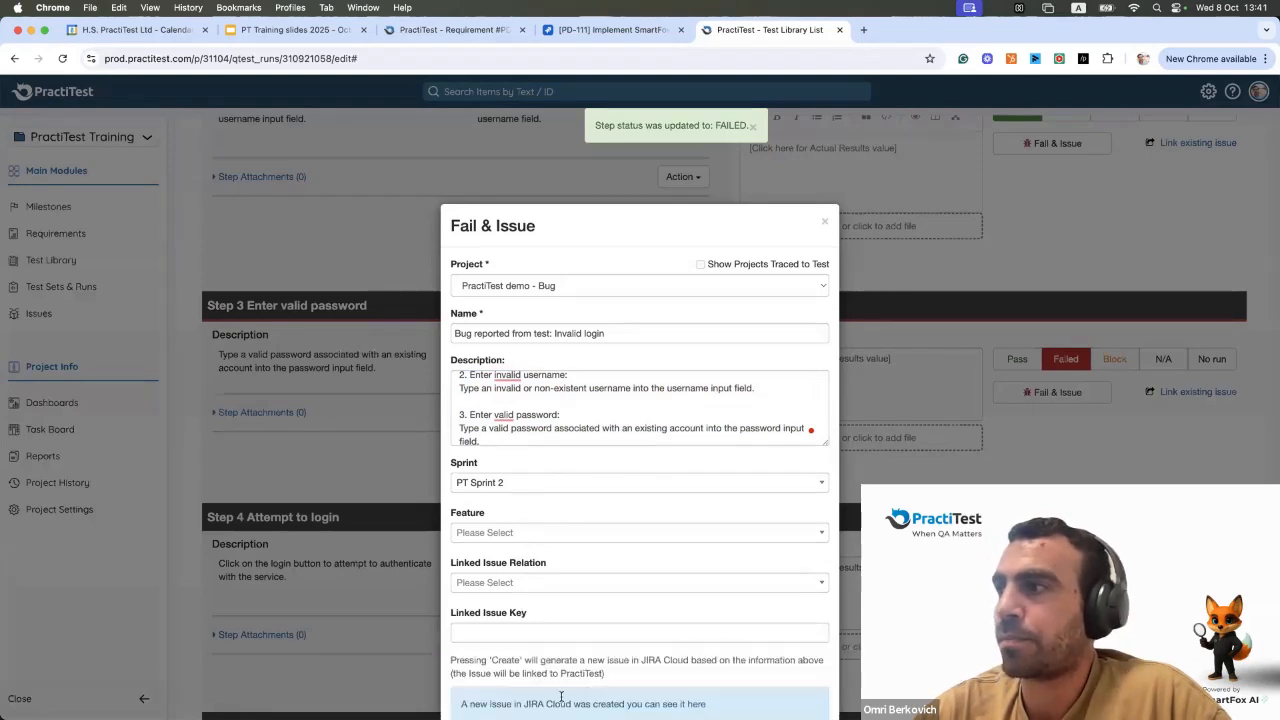
# - Open the new bug in Jira and examine its description and the steps of the Invalid login run in the PractiTest Integration section
pyautogui.scroll(-1, 680, 670)
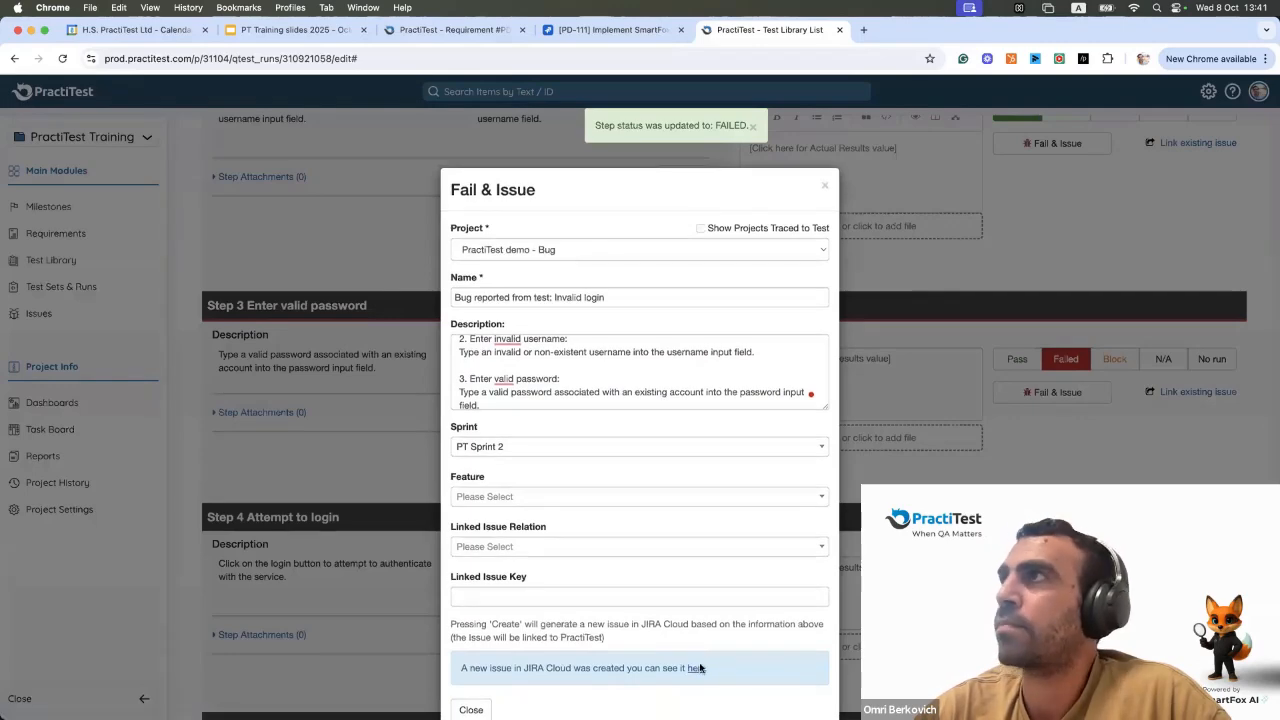
pyautogui.click(697, 668)
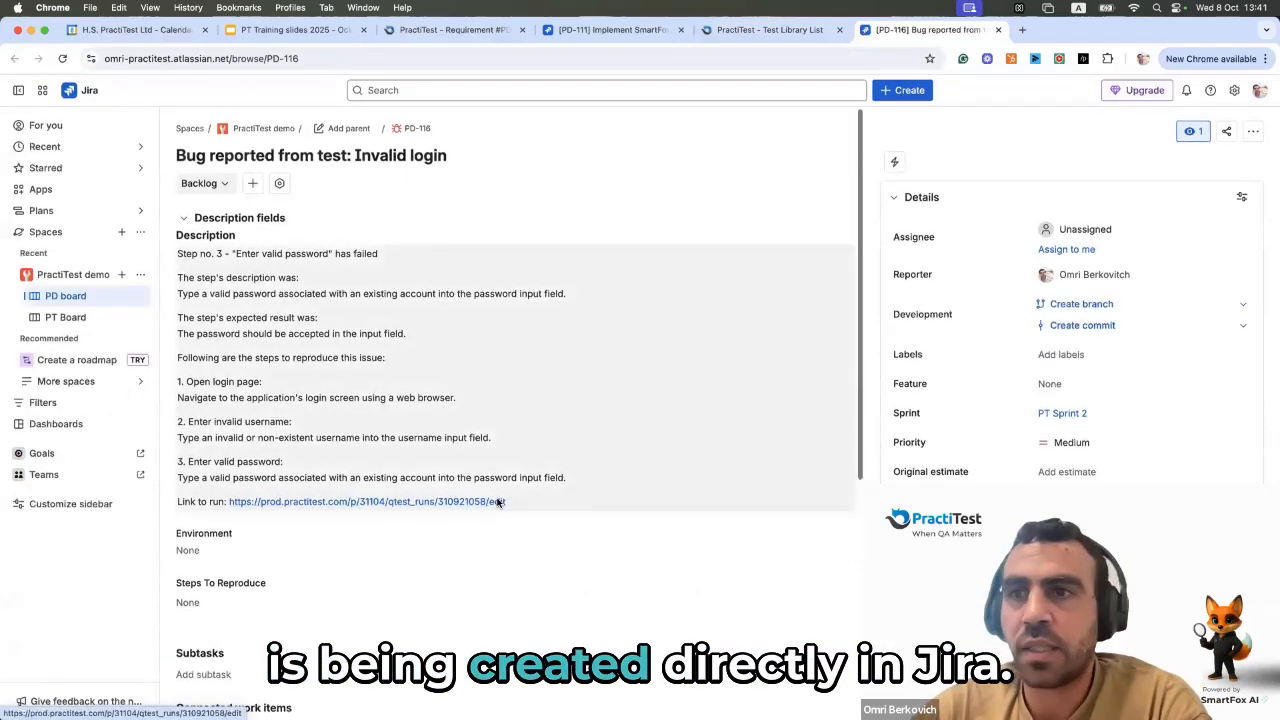
pyautogui.scroll(-2, 497, 502)
pyautogui.scroll(-7, 497, 502)
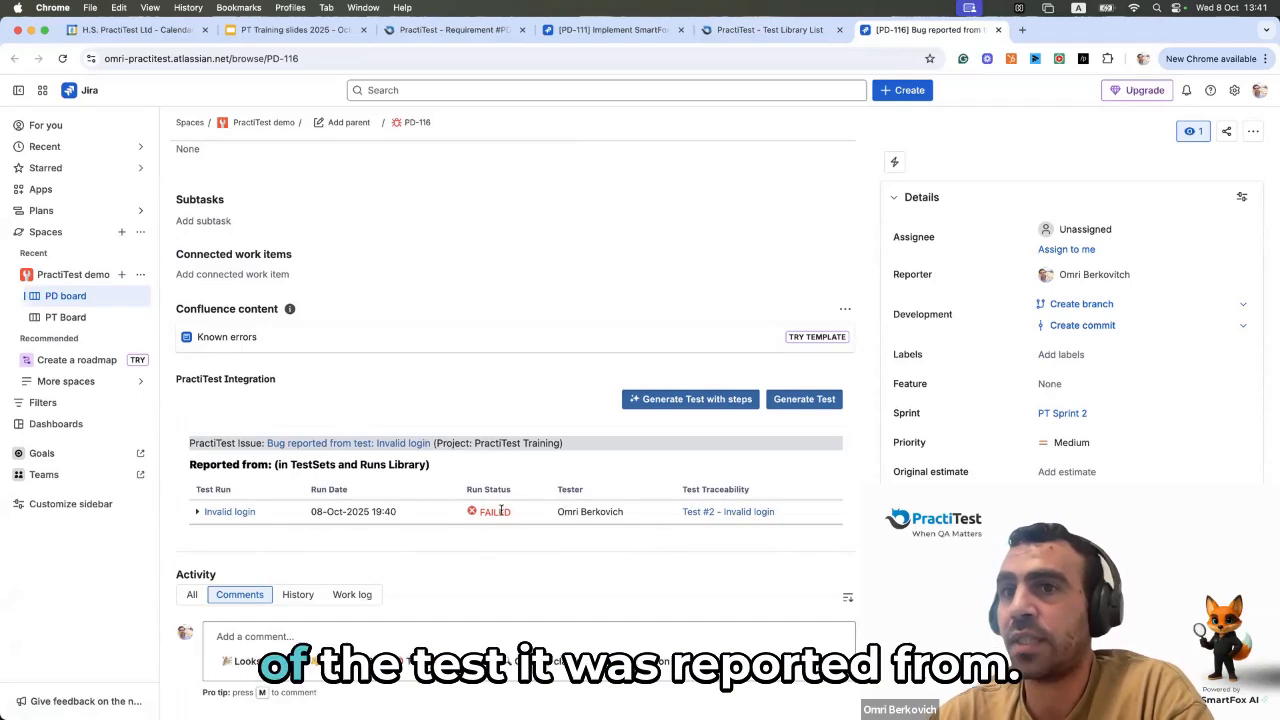
pyautogui.click(198, 512)
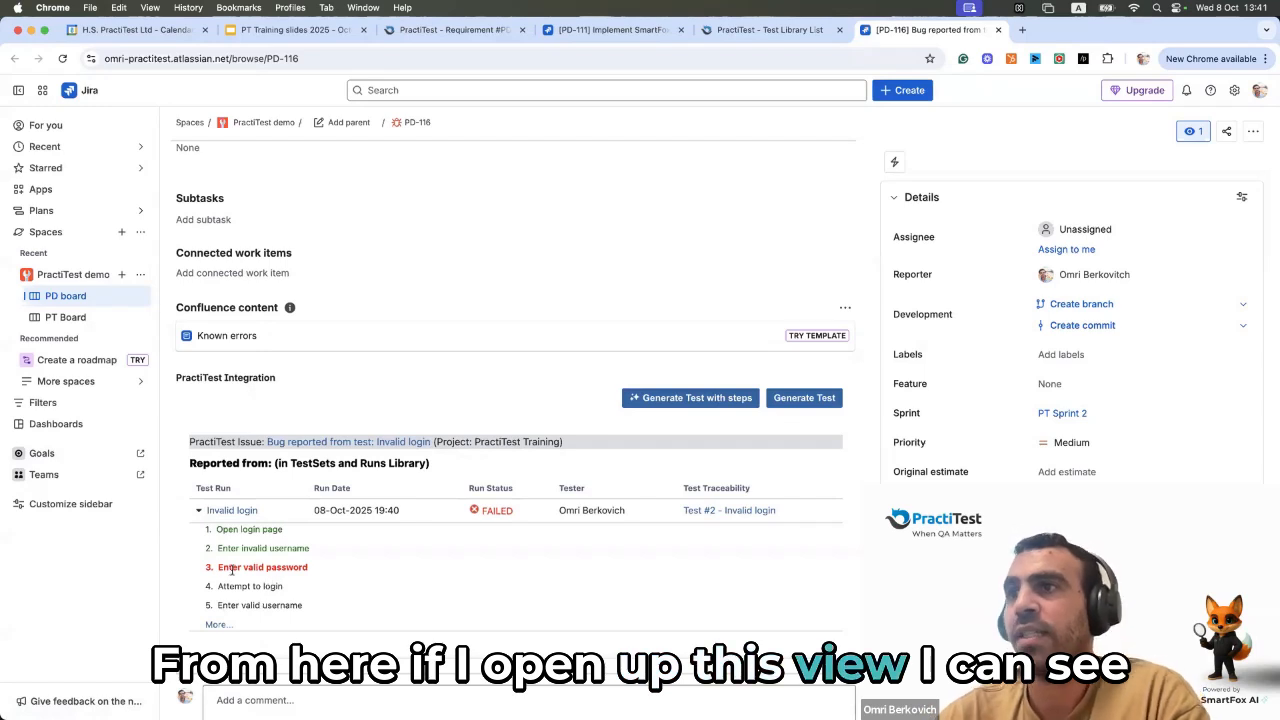
pyautogui.moveTo(218, 568); pyautogui.dragTo(340, 571)
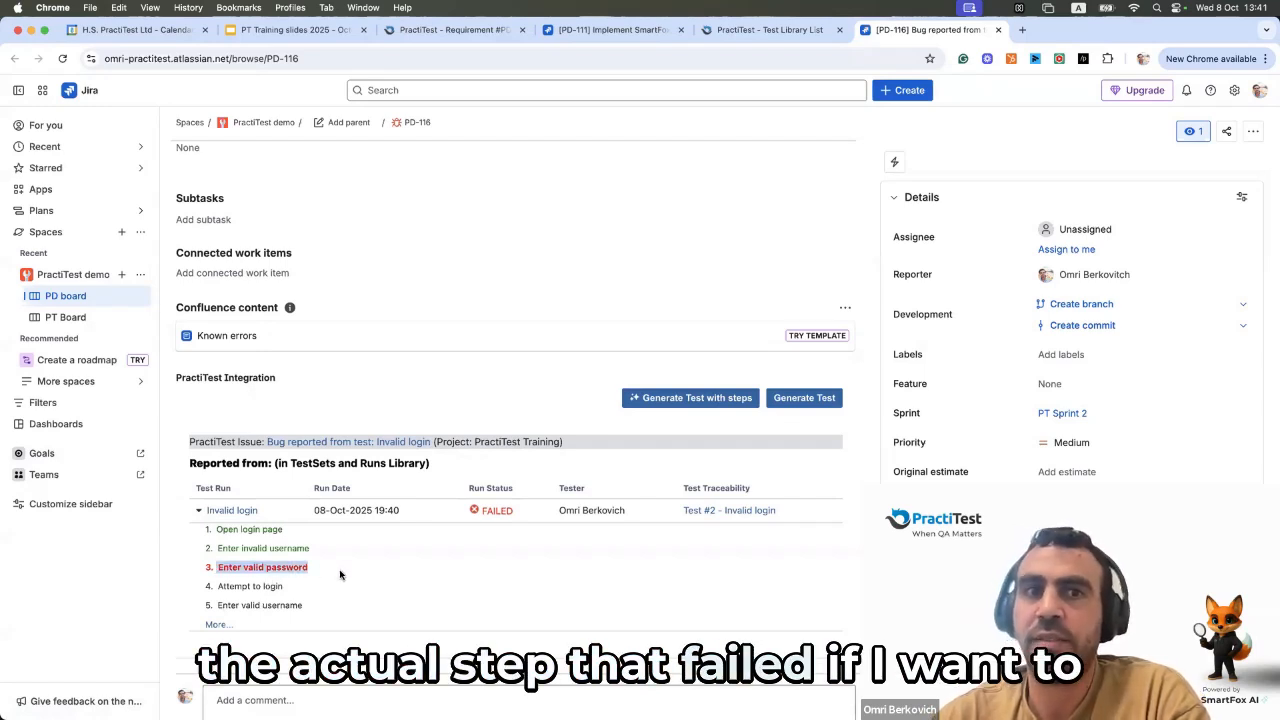
# - Return to the PractiTest run, close the issue dialog, reload the run, and open Step 3's linked issue in a new tab beside it
pyautogui.click(766, 29)
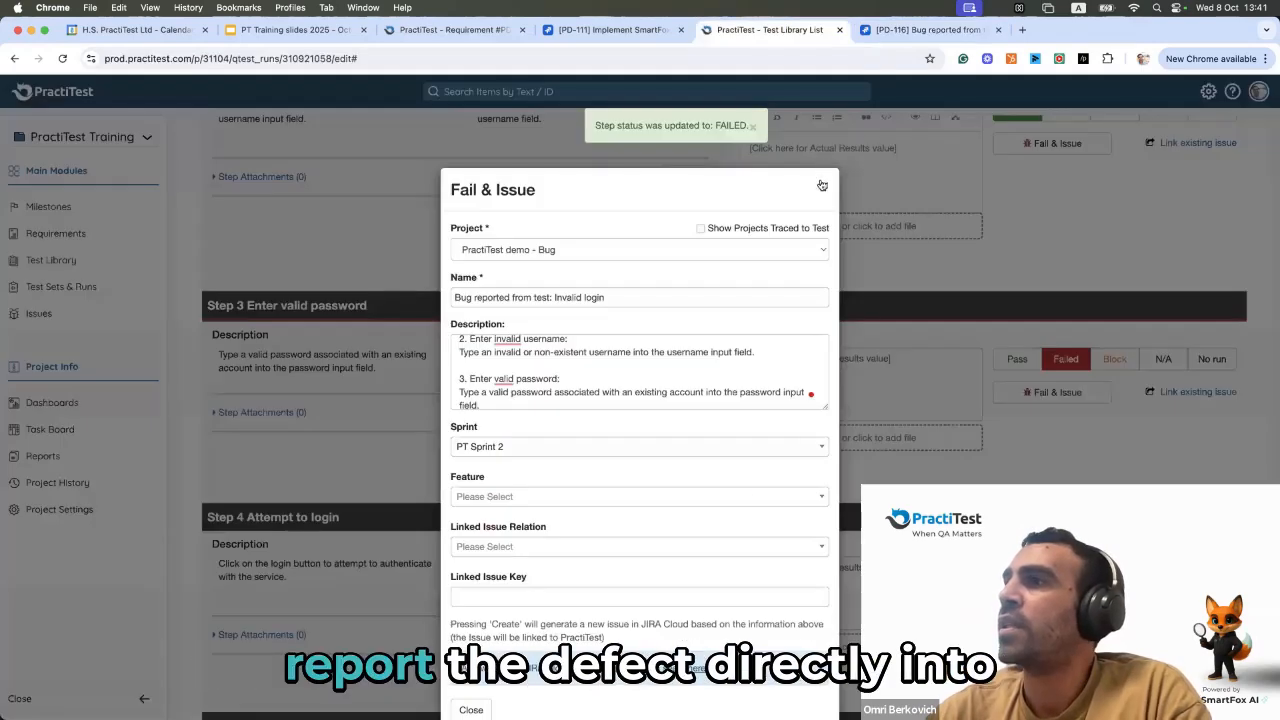
pyautogui.click(821, 183)
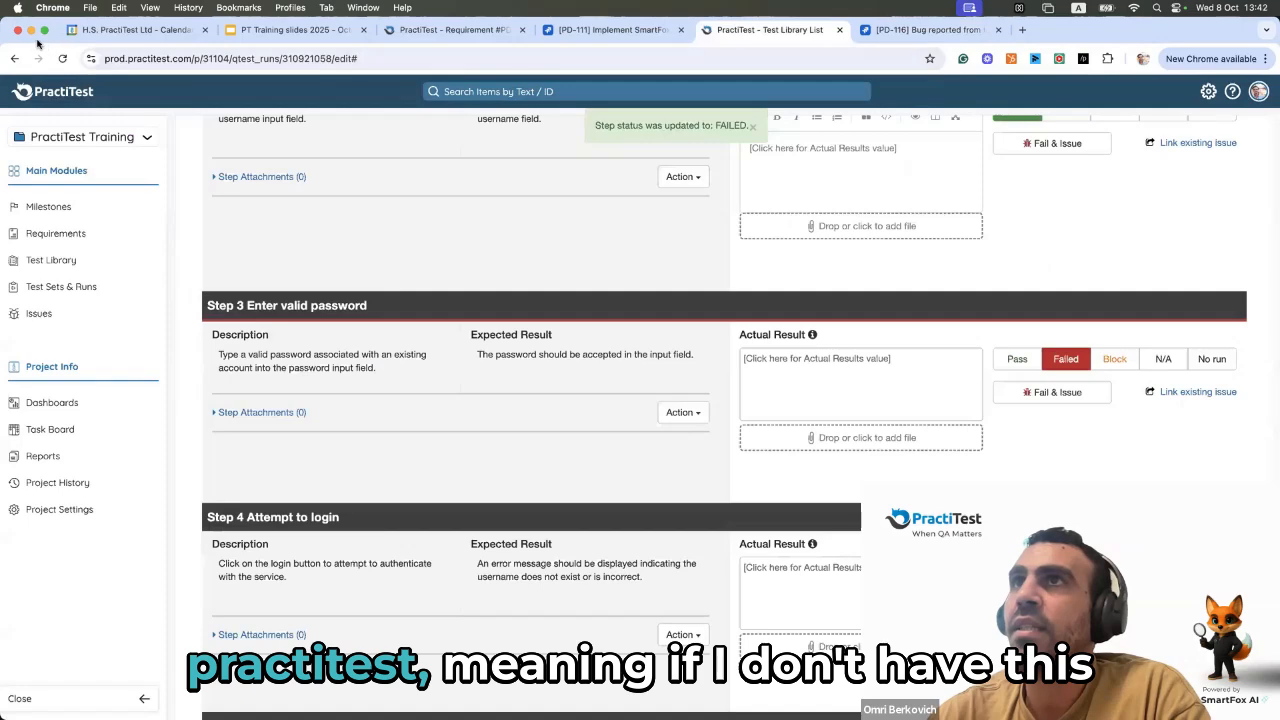
pyautogui.click(62, 59)
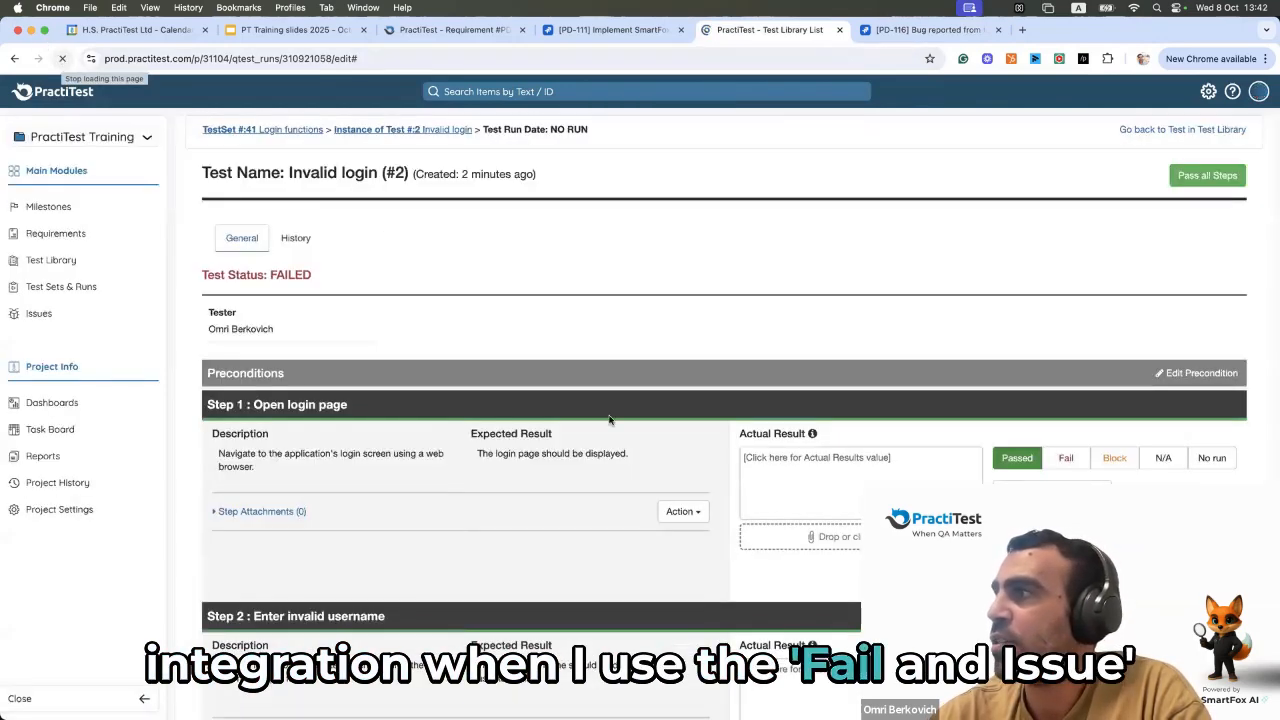
pyautogui.scroll(-3, 606, 420)
pyautogui.scroll(-2, 609, 420)
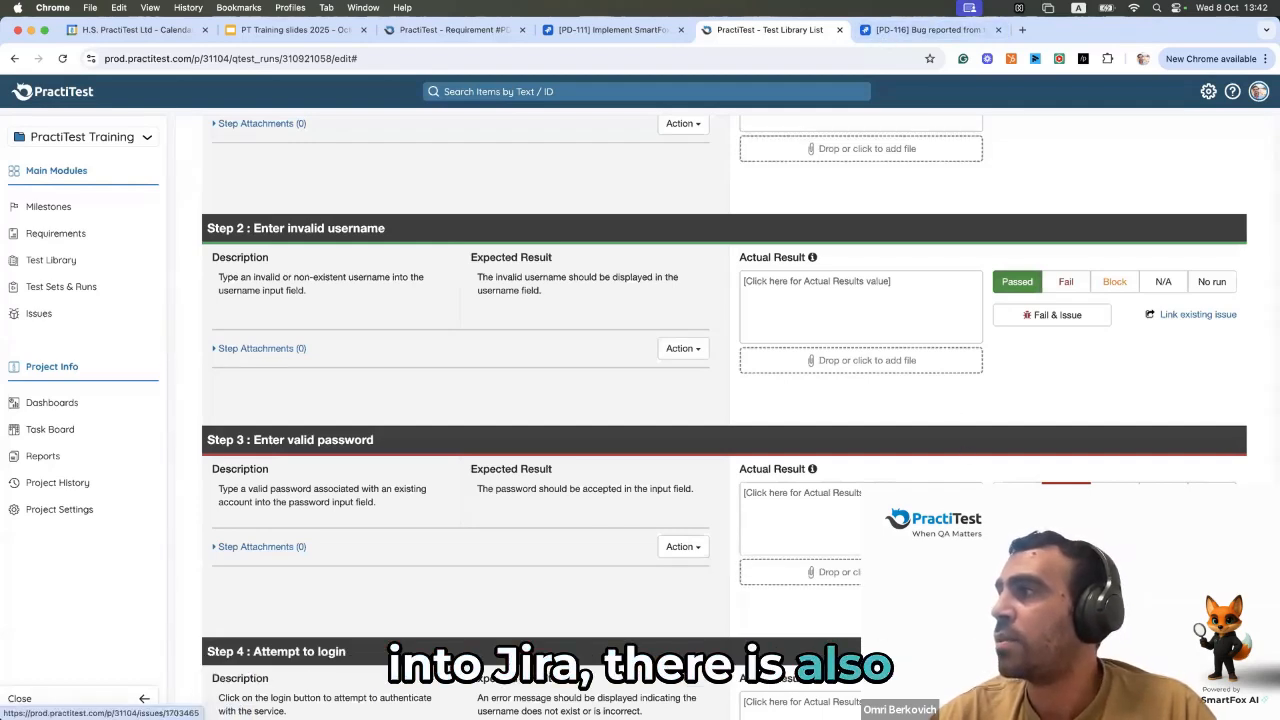
pyautogui.keyDown('super'); pyautogui.click(1050, 555); pyautogui.keyUp('super')
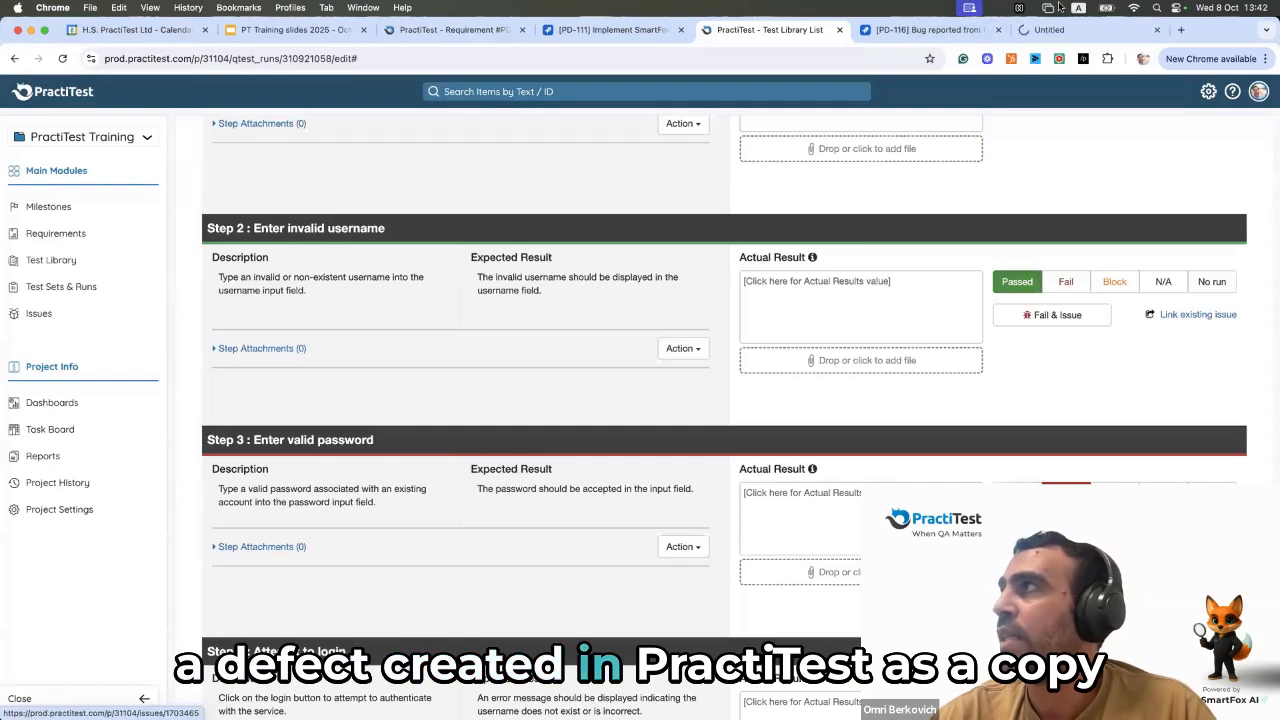
pyautogui.moveTo(1056, 35); pyautogui.dragTo(946, 40)
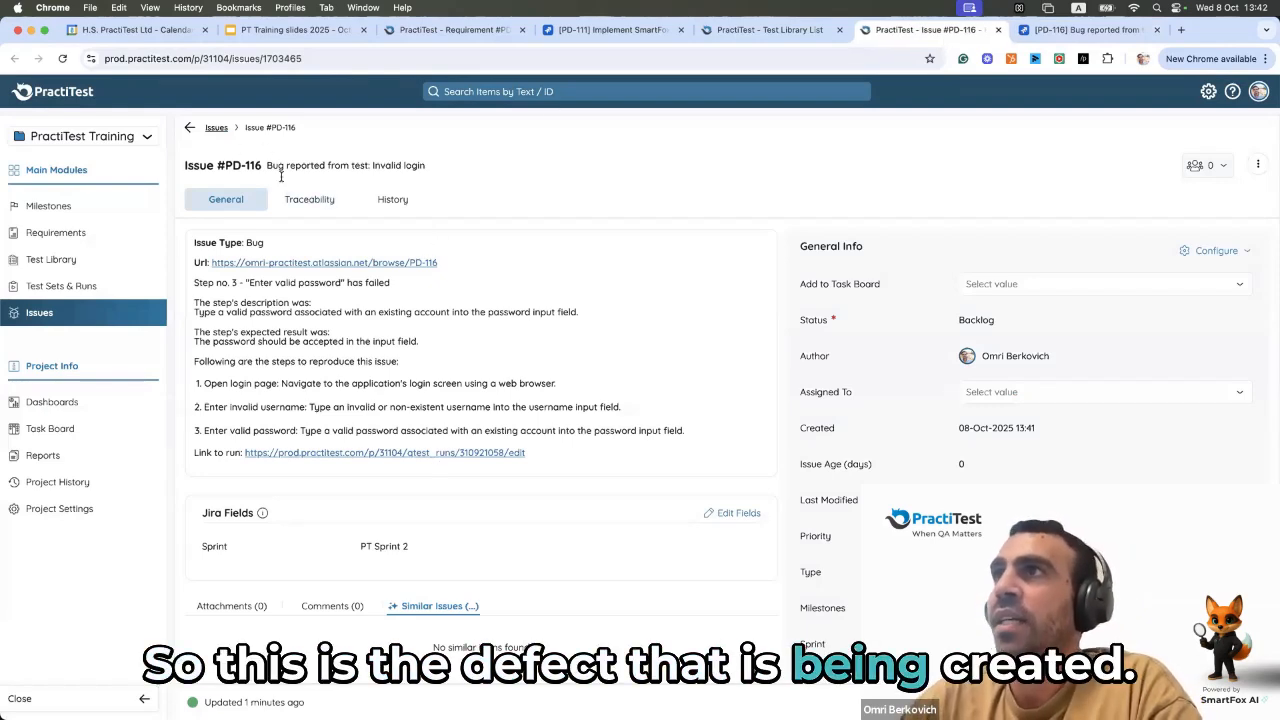
# - Examine the PractiTest copy of the bug: its name, description, Status and Jira Fields
pyautogui.moveTo(267, 167); pyautogui.dragTo(429, 170)
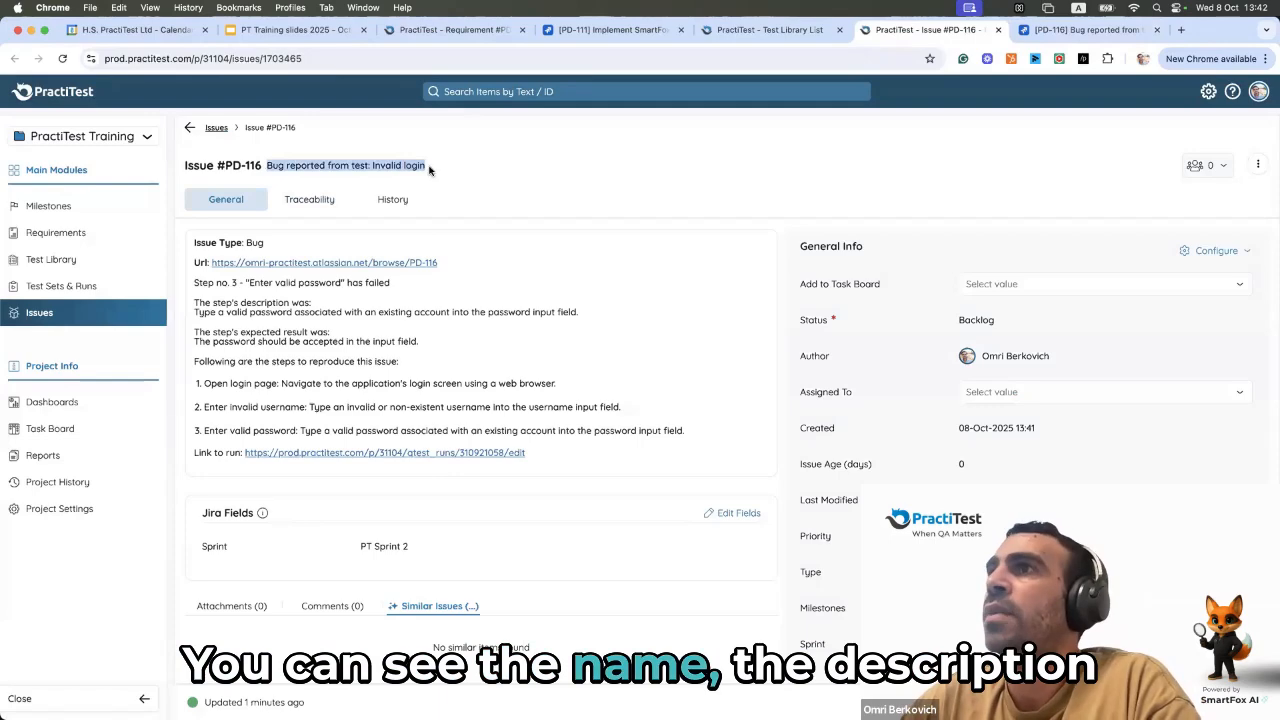
pyautogui.moveTo(193, 243); pyautogui.dragTo(506, 434)
pyautogui.moveTo(994, 320); pyautogui.dragTo(952, 321)
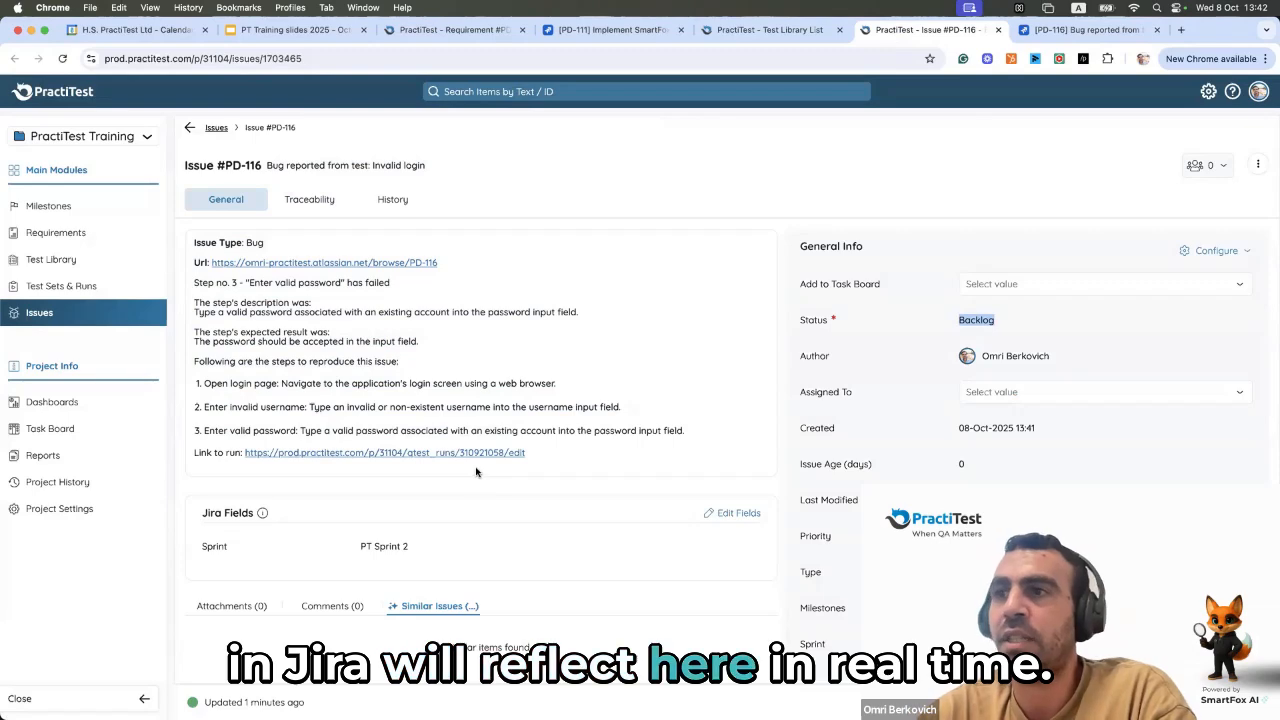
pyautogui.scroll(-1, 300, 560)
pyautogui.scroll(1, 191, 636)
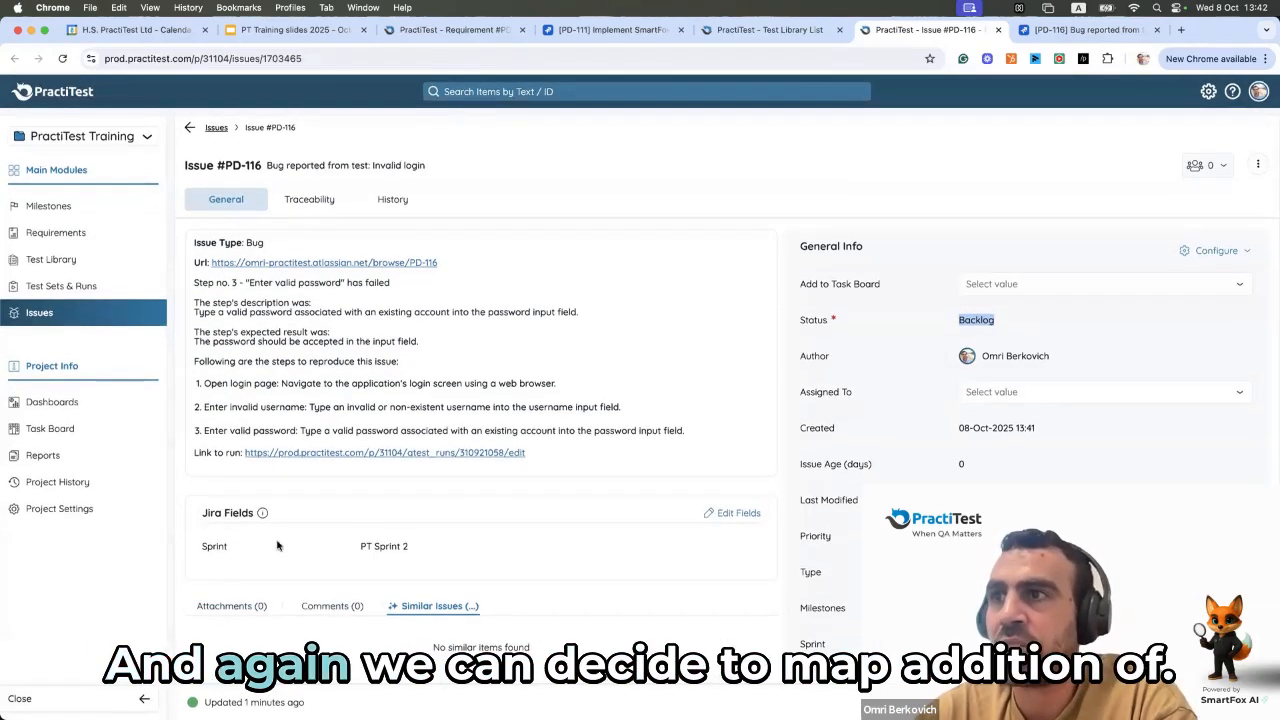
pyautogui.moveTo(199, 508); pyautogui.dragTo(281, 548)
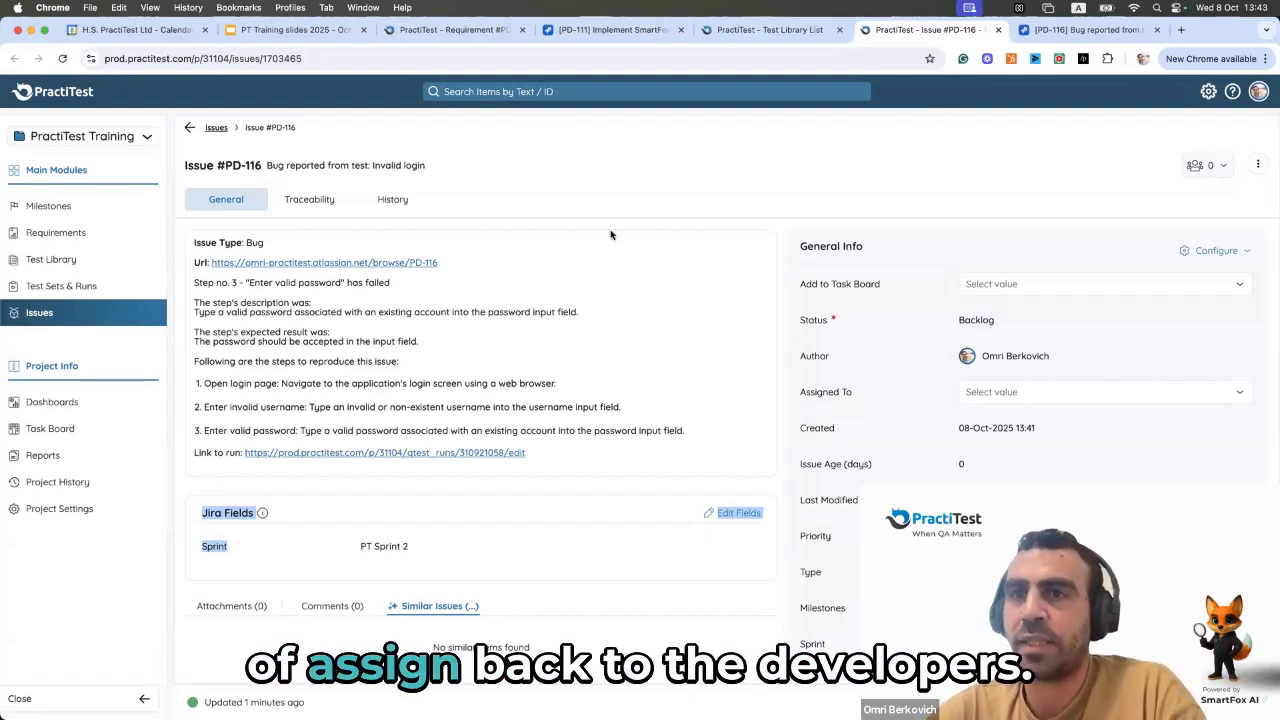
# - Go back to the Invalid login run and open its parent test set, Login functions
pyautogui.click(760, 30)
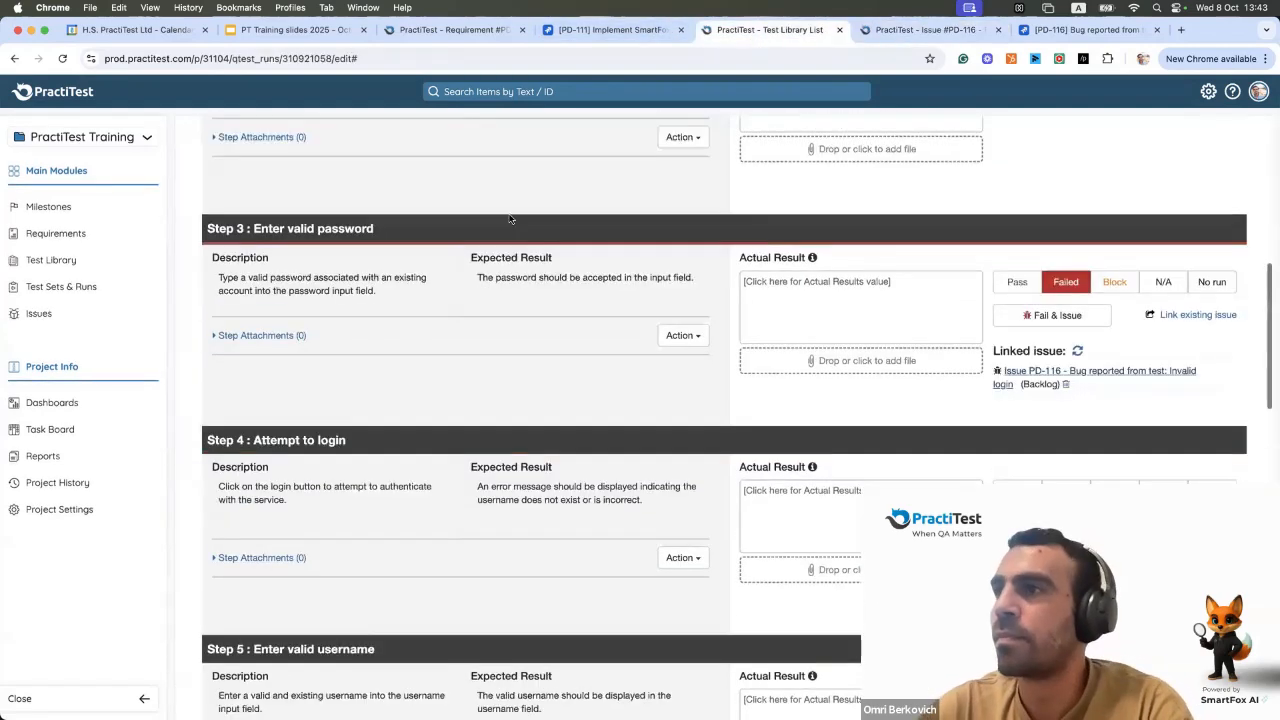
pyautogui.scroll(10, 509, 219)
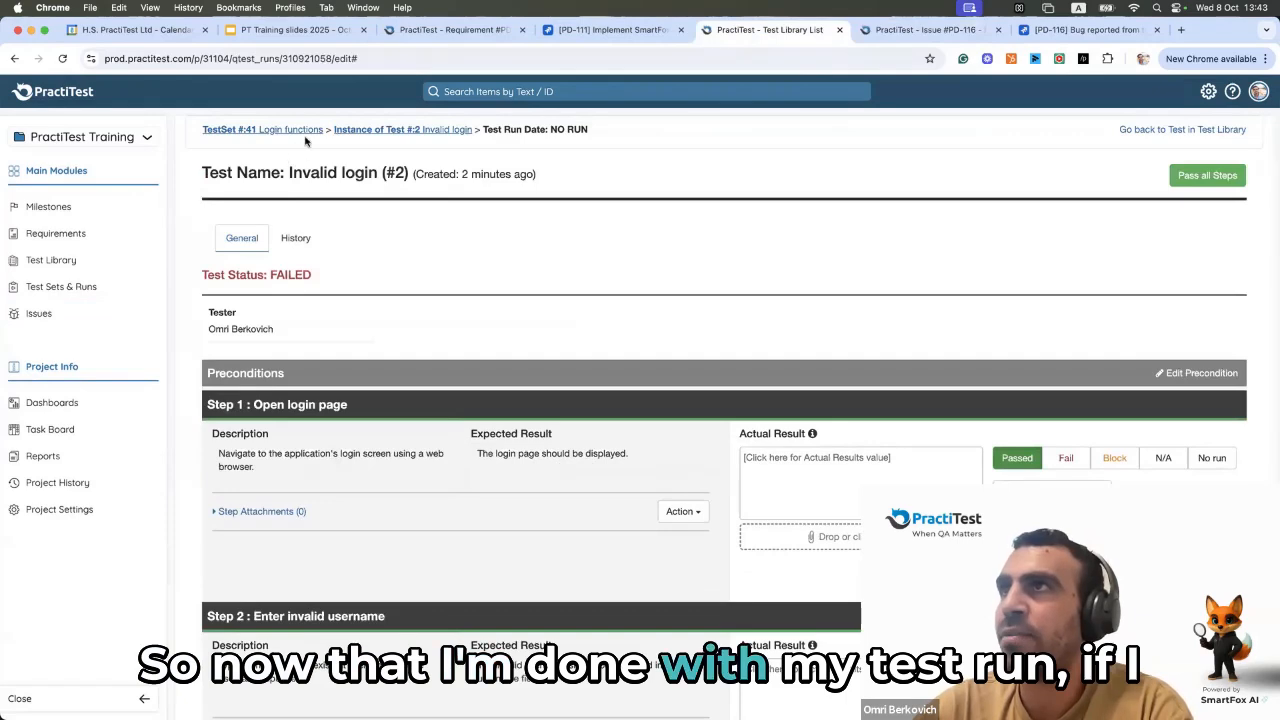
pyautogui.click(291, 130)
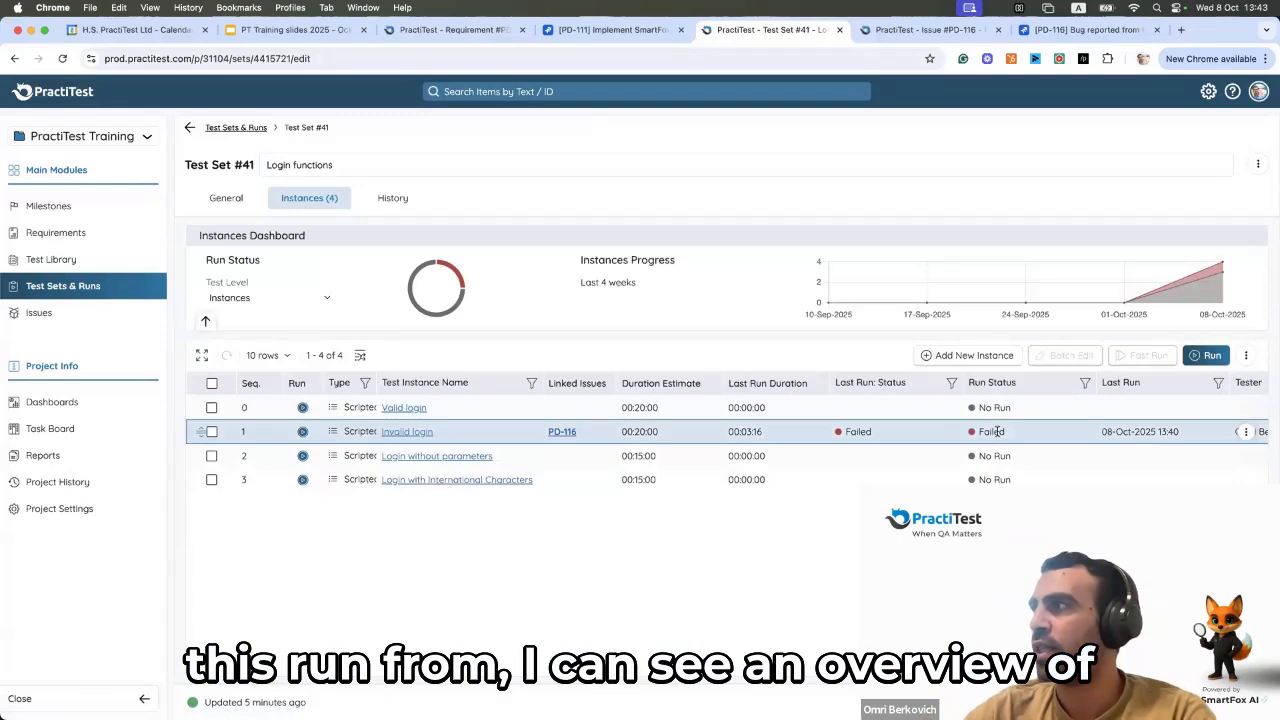
# - Examine the Invalid login instance's linked issue, run status, last run, tester, steps status bar and runs count in the instances grid
pyautogui.hscroll(5, 995, 433)
pyautogui.hscroll(-2, 646, 423)
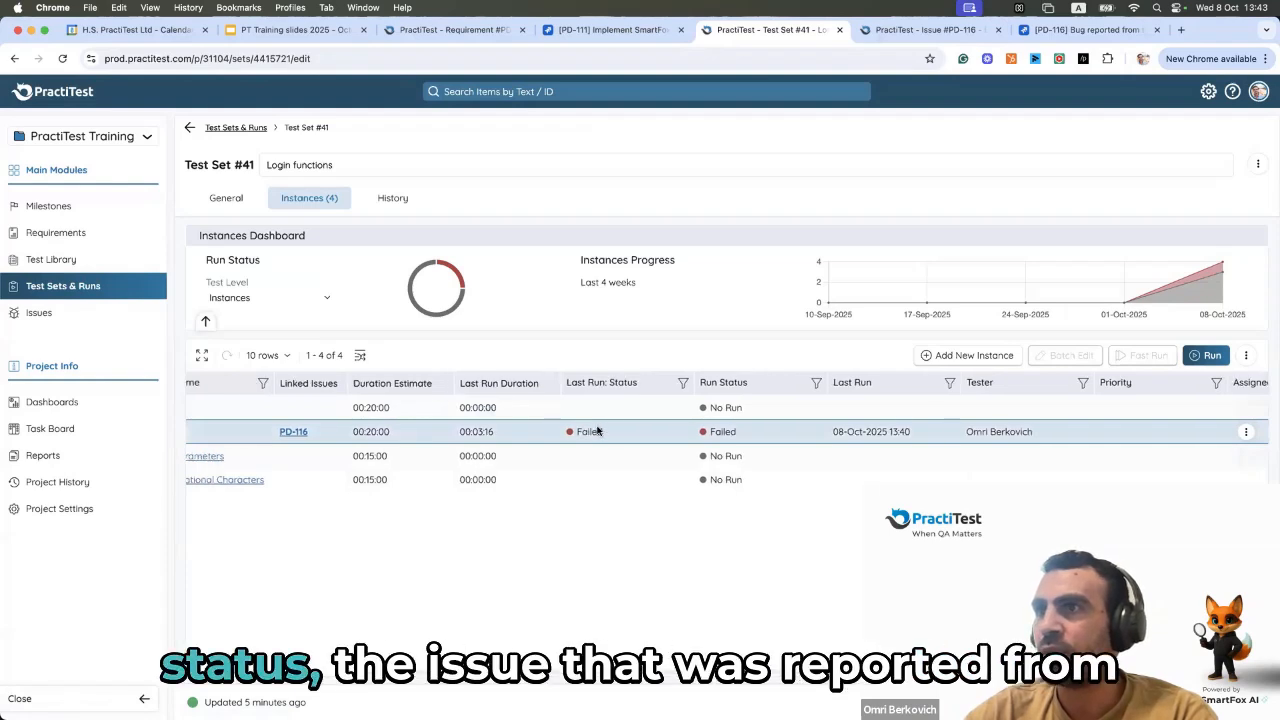
pyautogui.hscroll(-2, 580, 429)
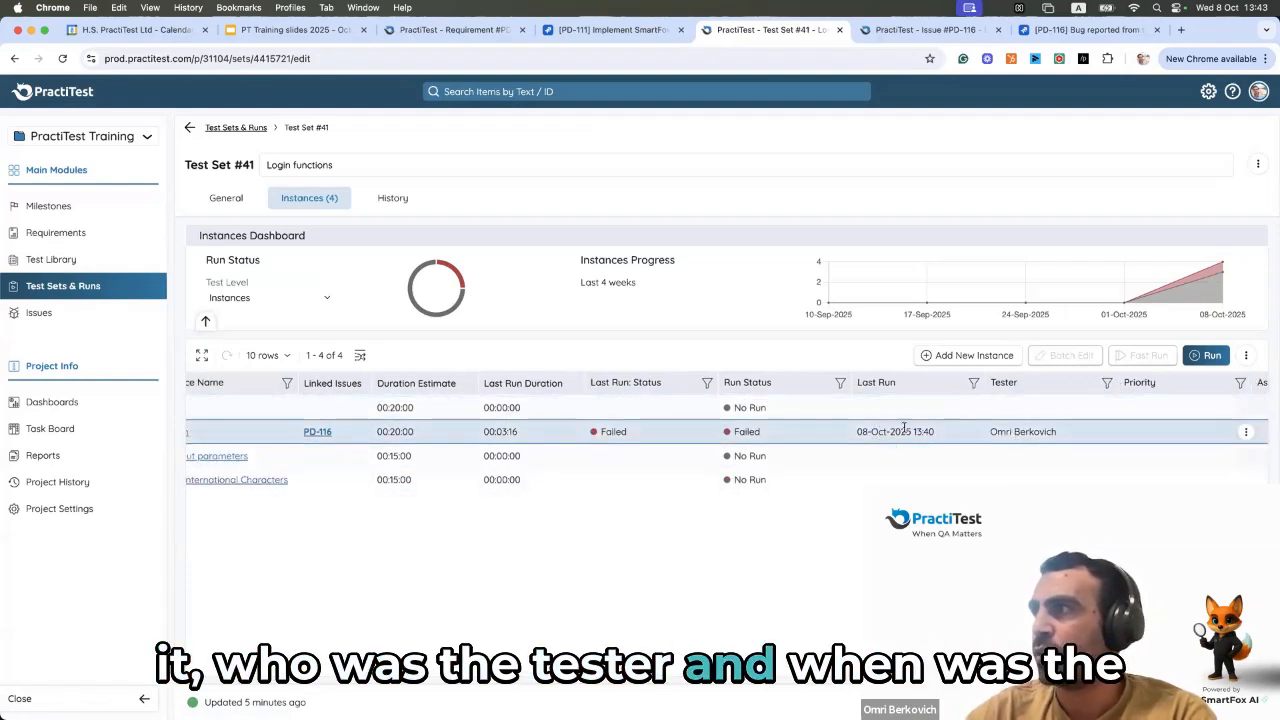
pyautogui.hscroll(5, 934, 427)
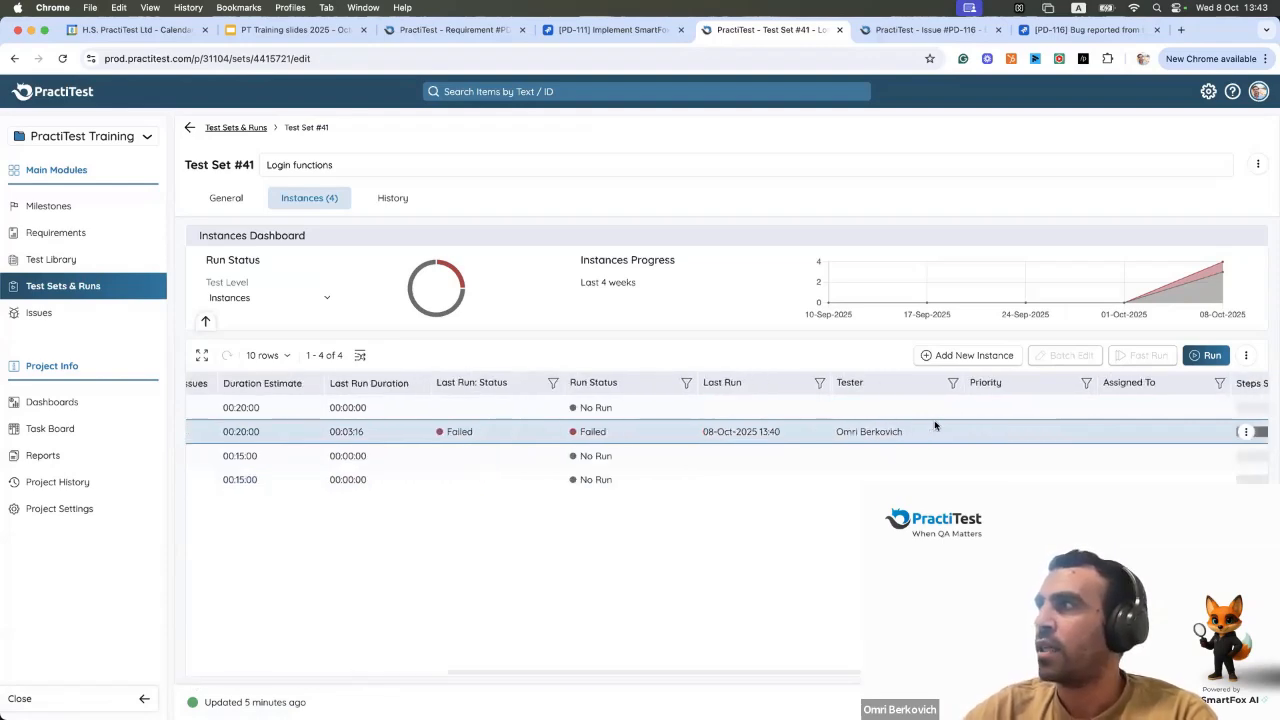
pyautogui.hscroll(-7, 934, 427)
pyautogui.hscroll(5, 934, 427)
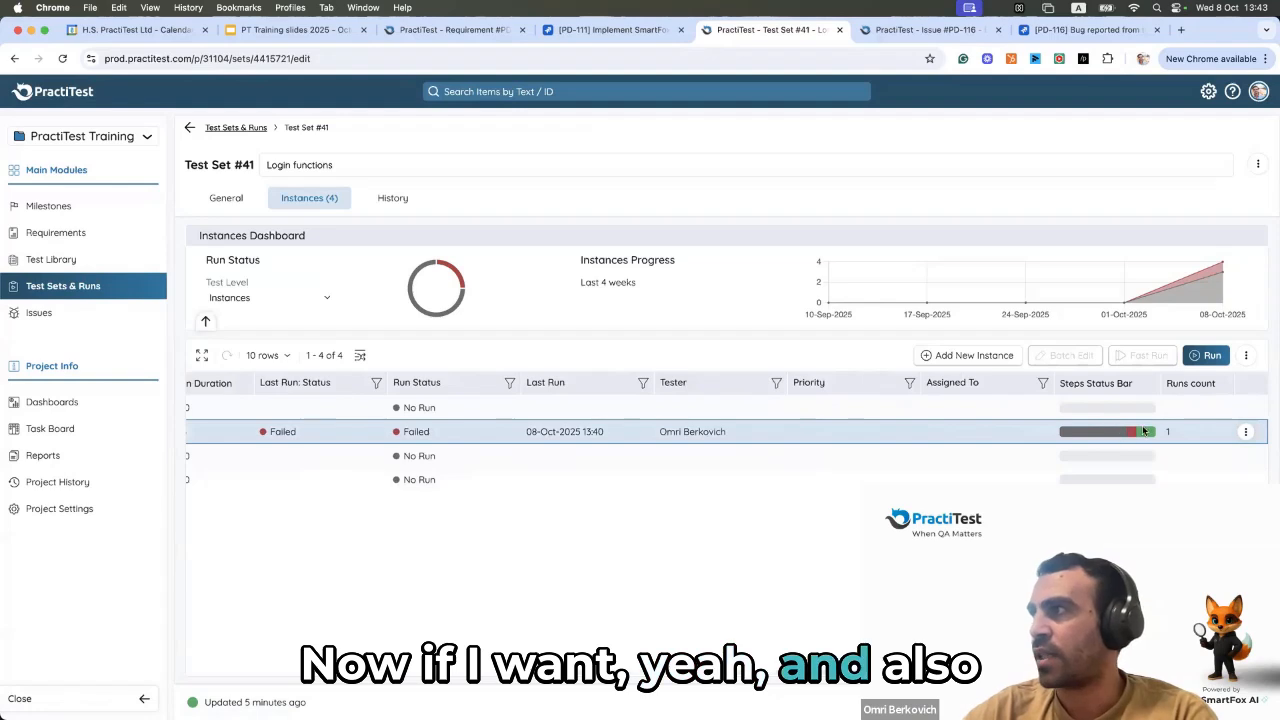
# - Filter the Login functions instances by the presenter's own name as Tester, and clear the filter
pyautogui.moveTo(1140, 431)
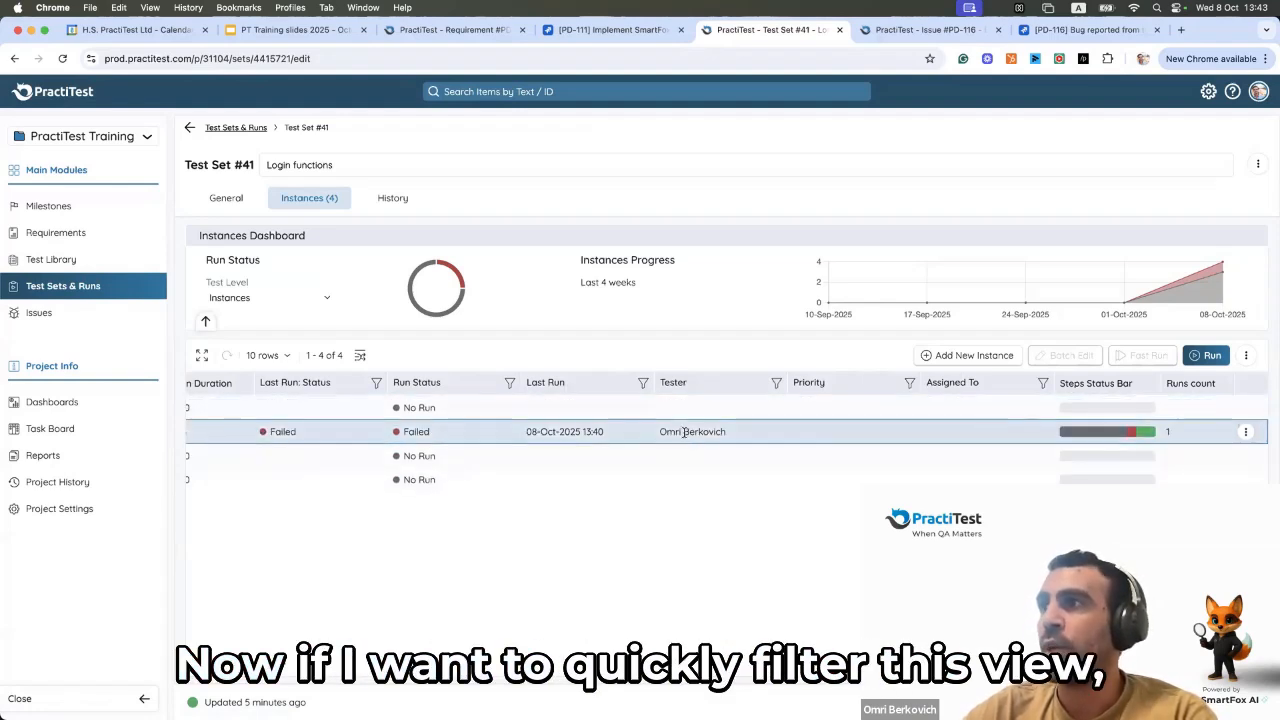
pyautogui.hscroll(-1, 684, 432)
pyautogui.hscroll(-5, 684, 432)
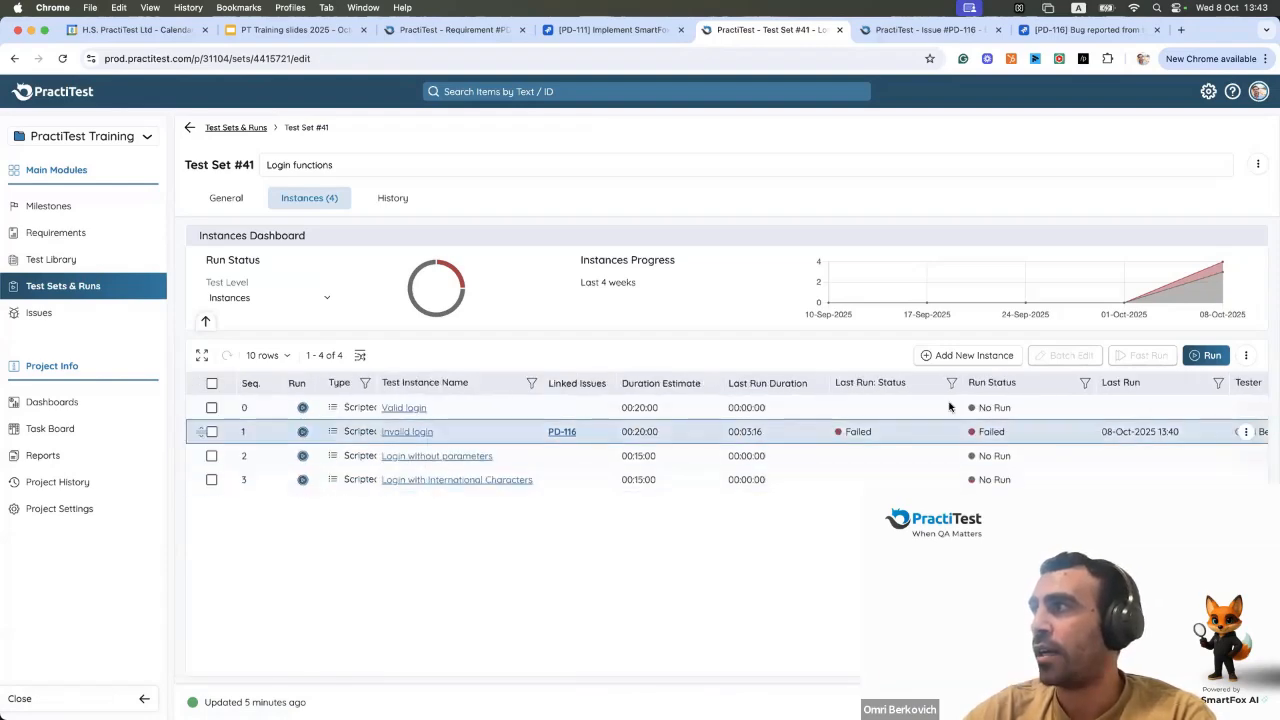
pyautogui.hscroll(4, 1085, 394)
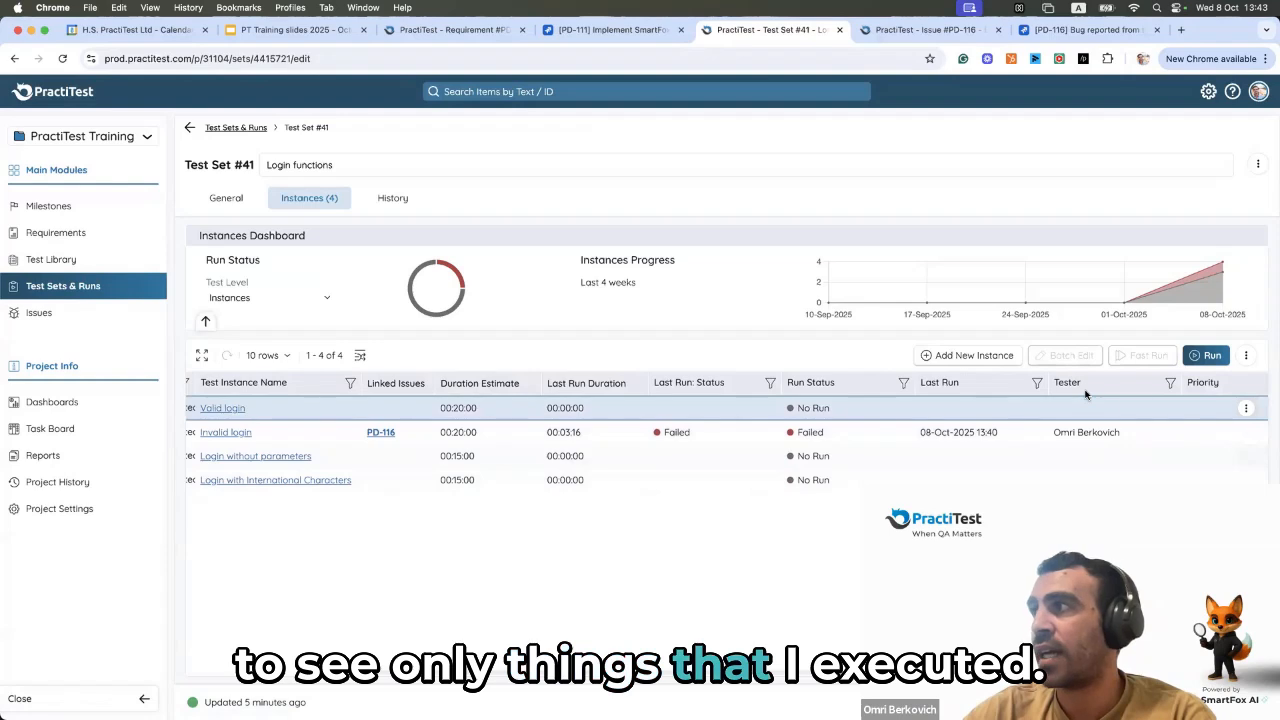
pyautogui.click(1171, 384)
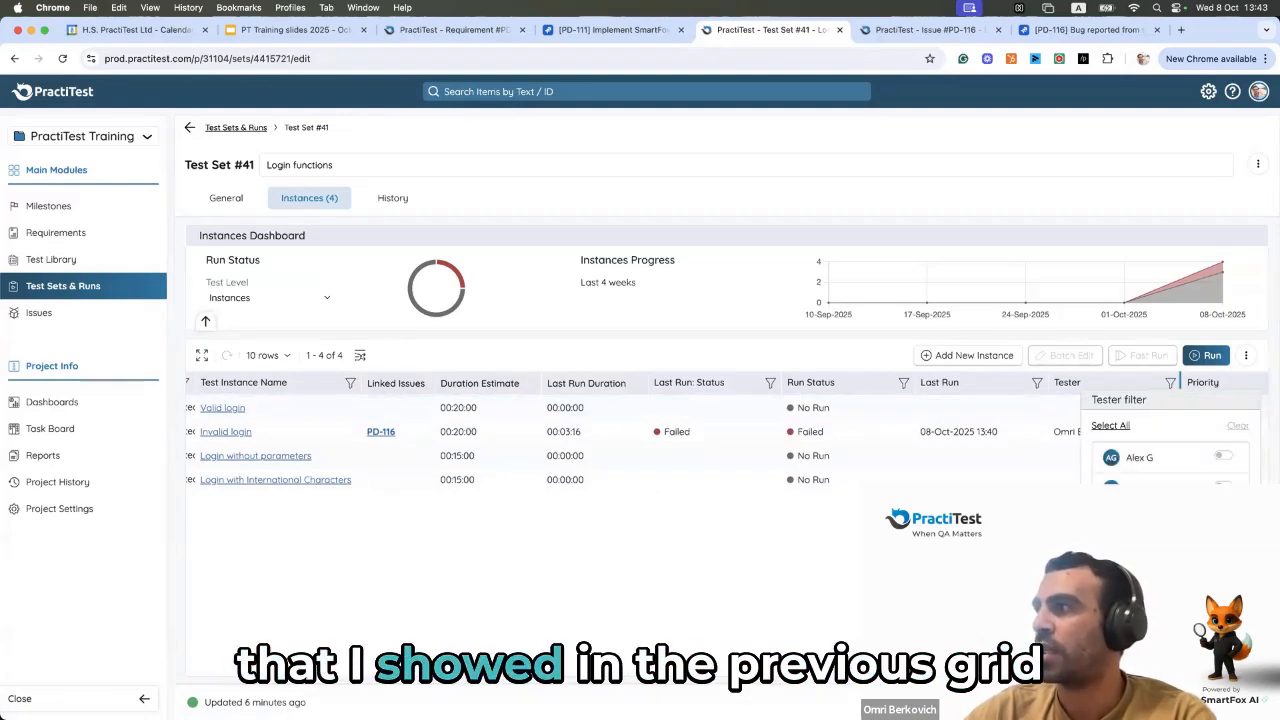
pyautogui.scroll(-3, 1165, 460)
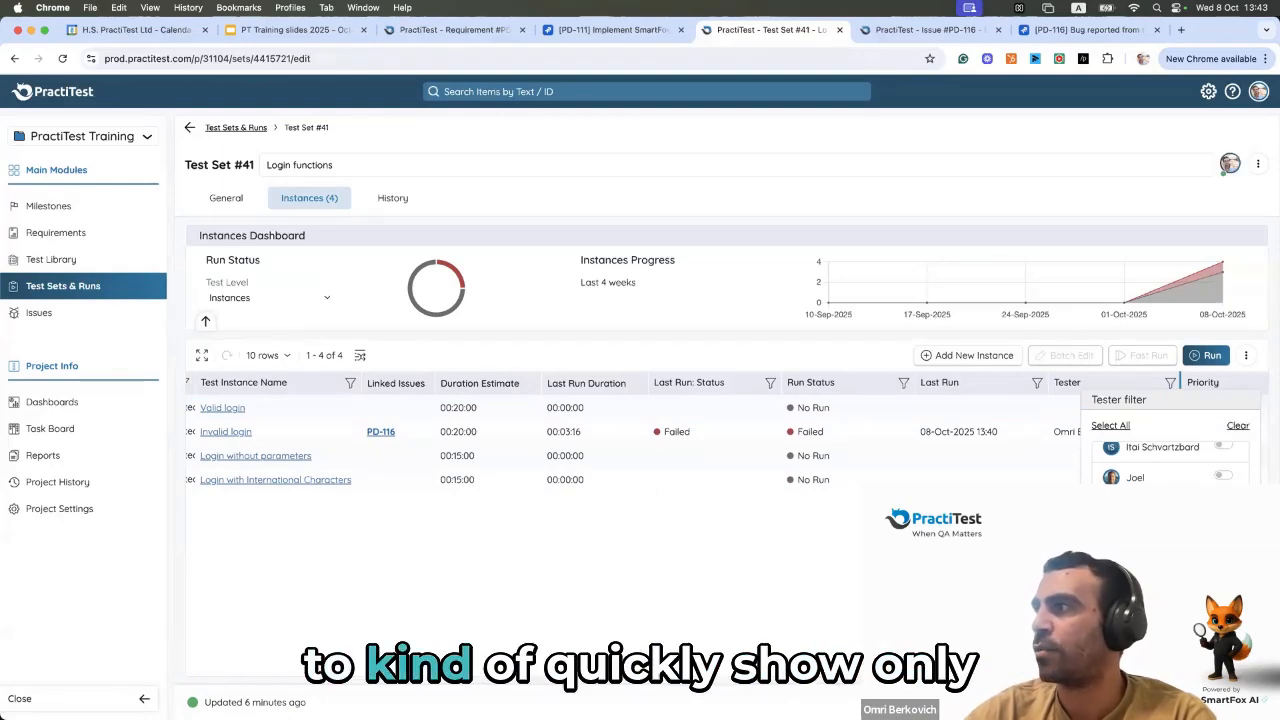
pyautogui.click(873, 462)
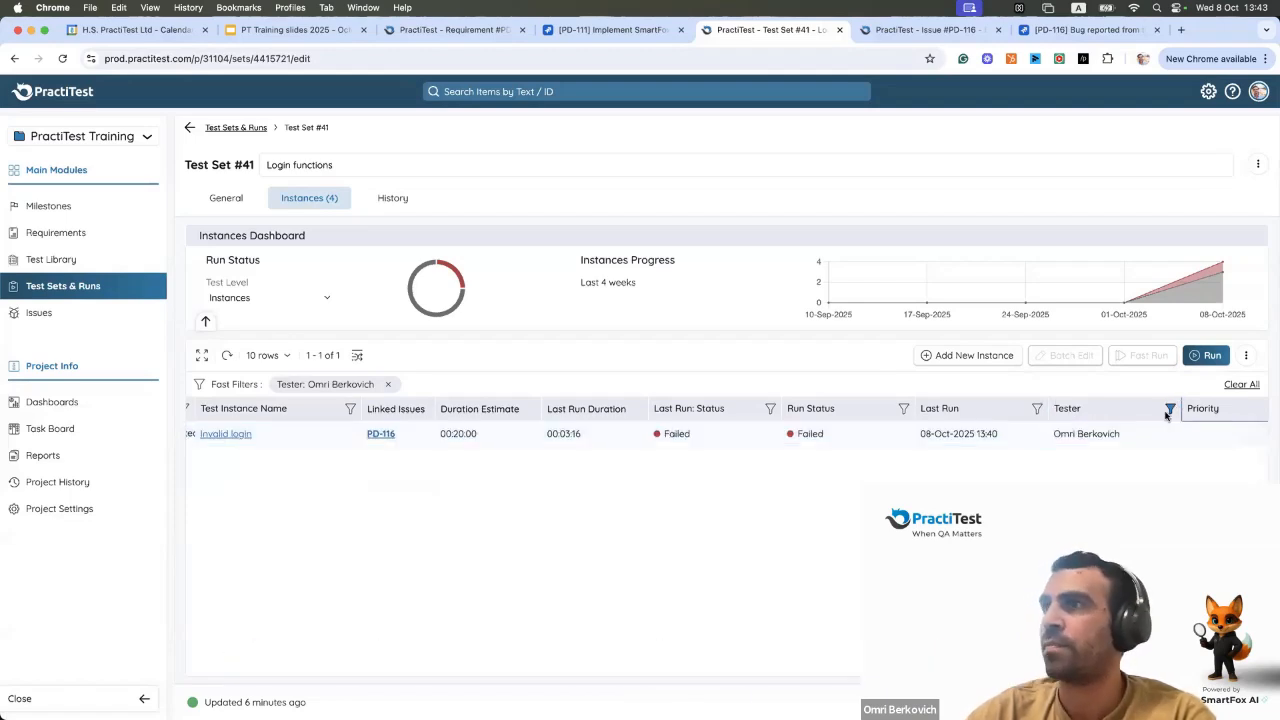
pyautogui.click(389, 388)
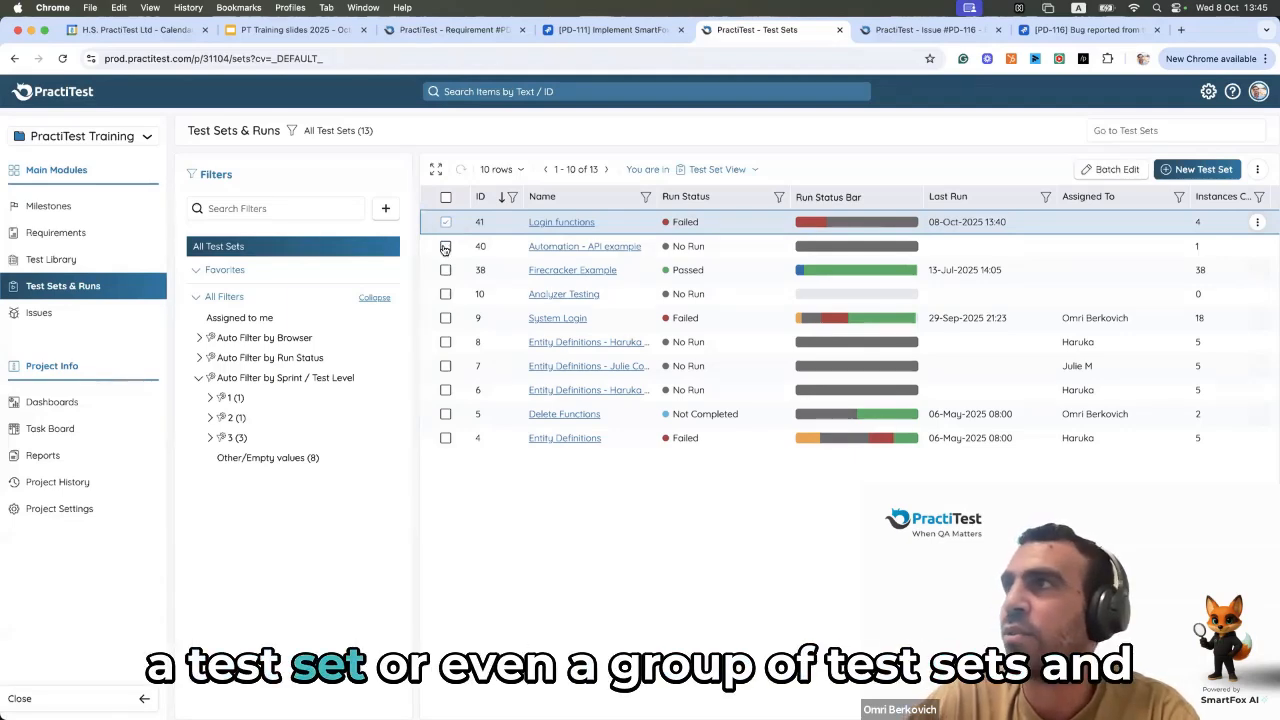
# - Select the Login functions and Automation - API example test sets for batch cloning and choose a Sprint value for the clones
pyautogui.click(446, 246)
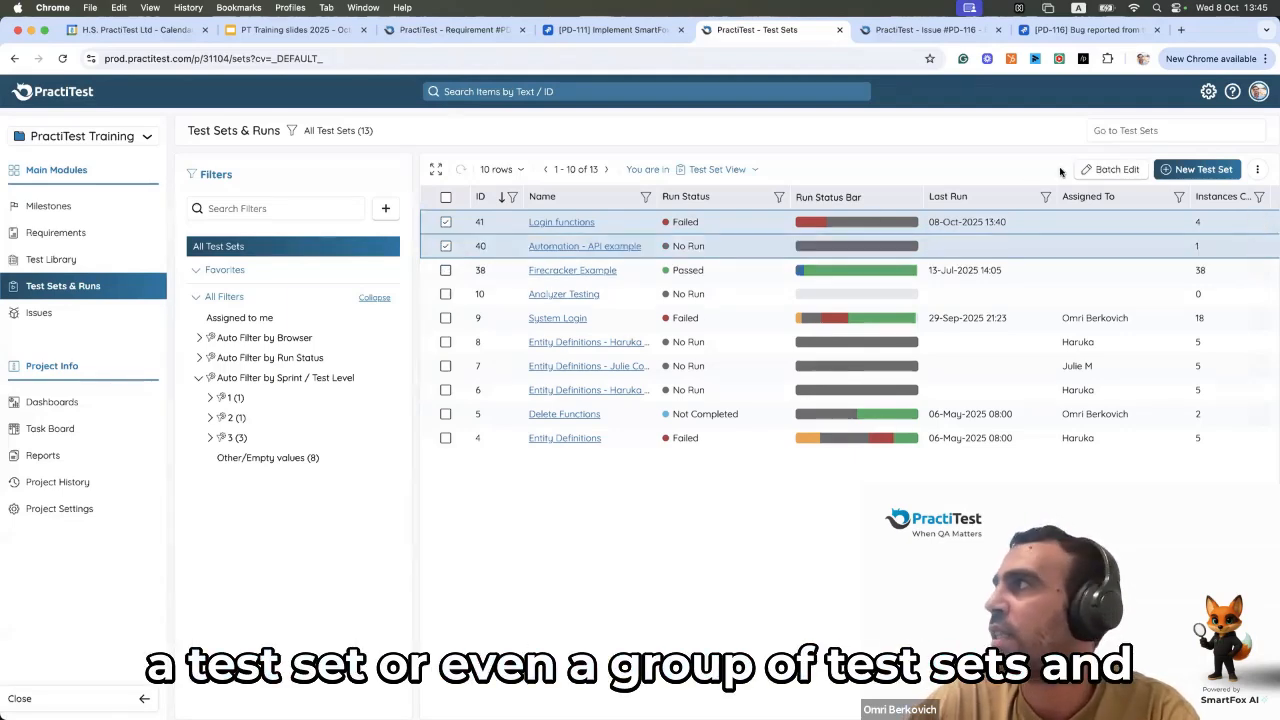
pyautogui.click(1257, 169)
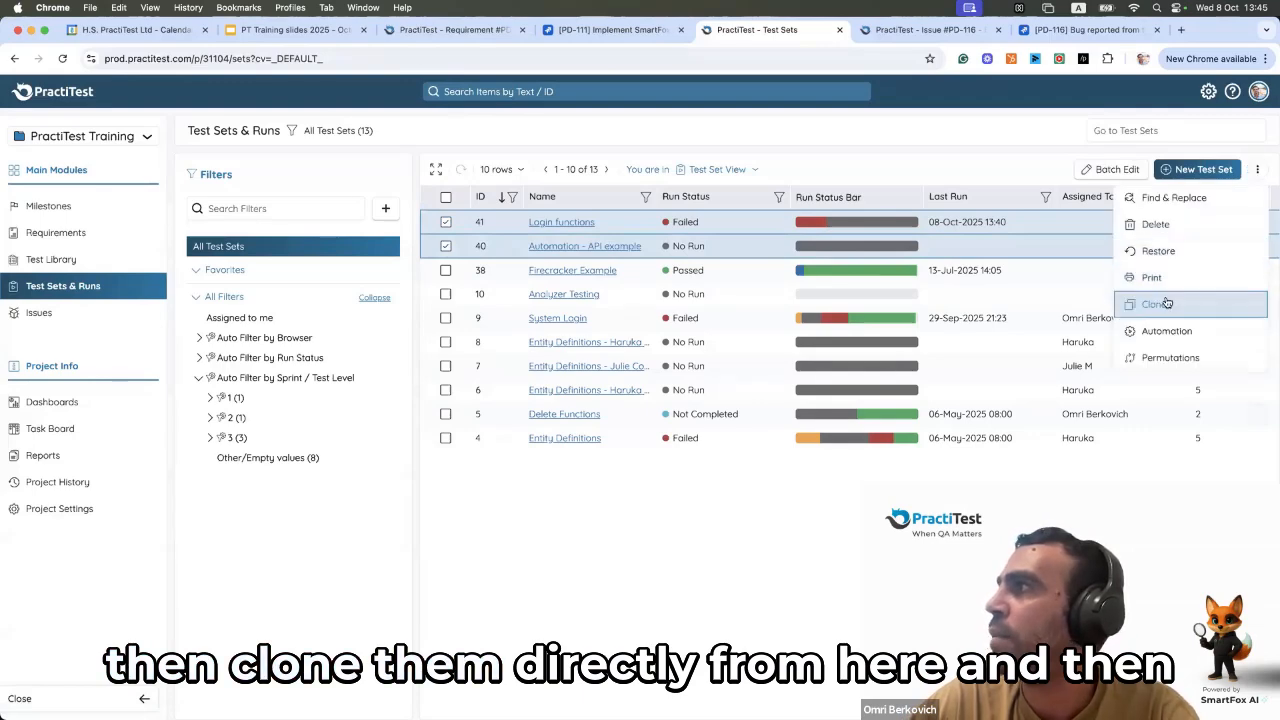
pyautogui.click(1165, 305)
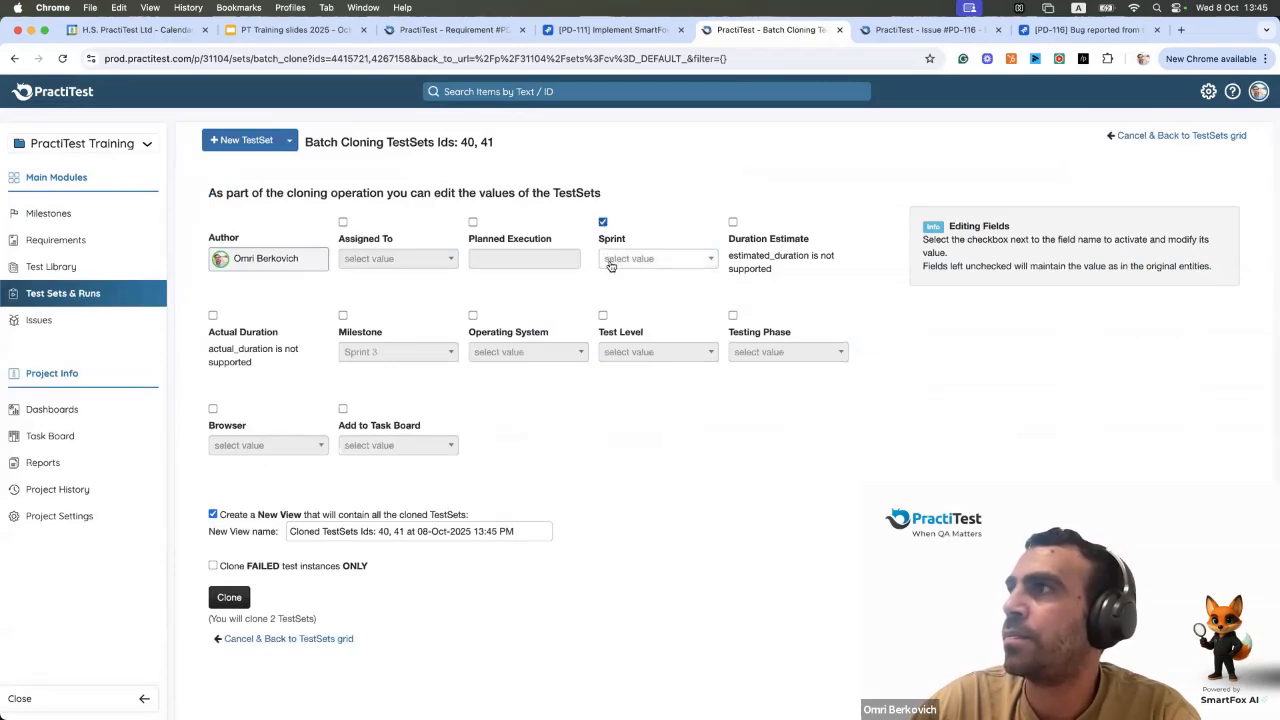
pyautogui.click(611, 262)
pyautogui.click(612, 325)
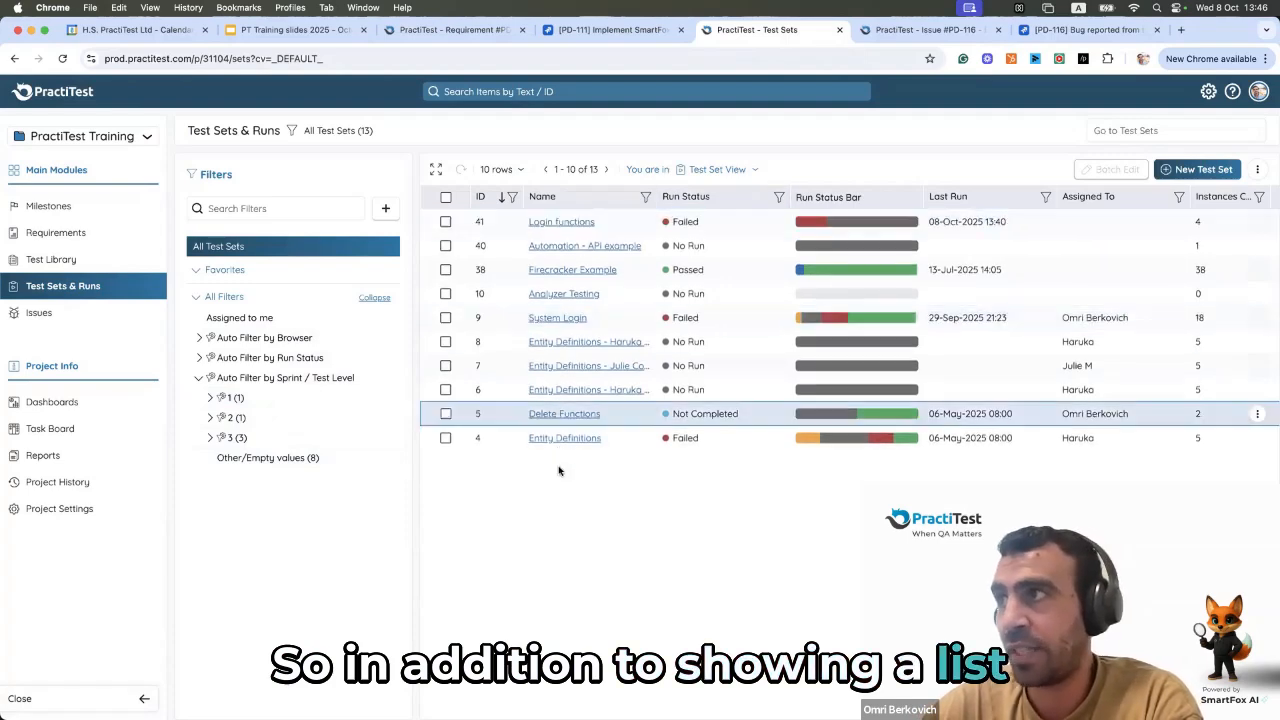
# - Change the Test Sets & Runs grid to Instance View and look through its columns
pyautogui.click(743, 169)
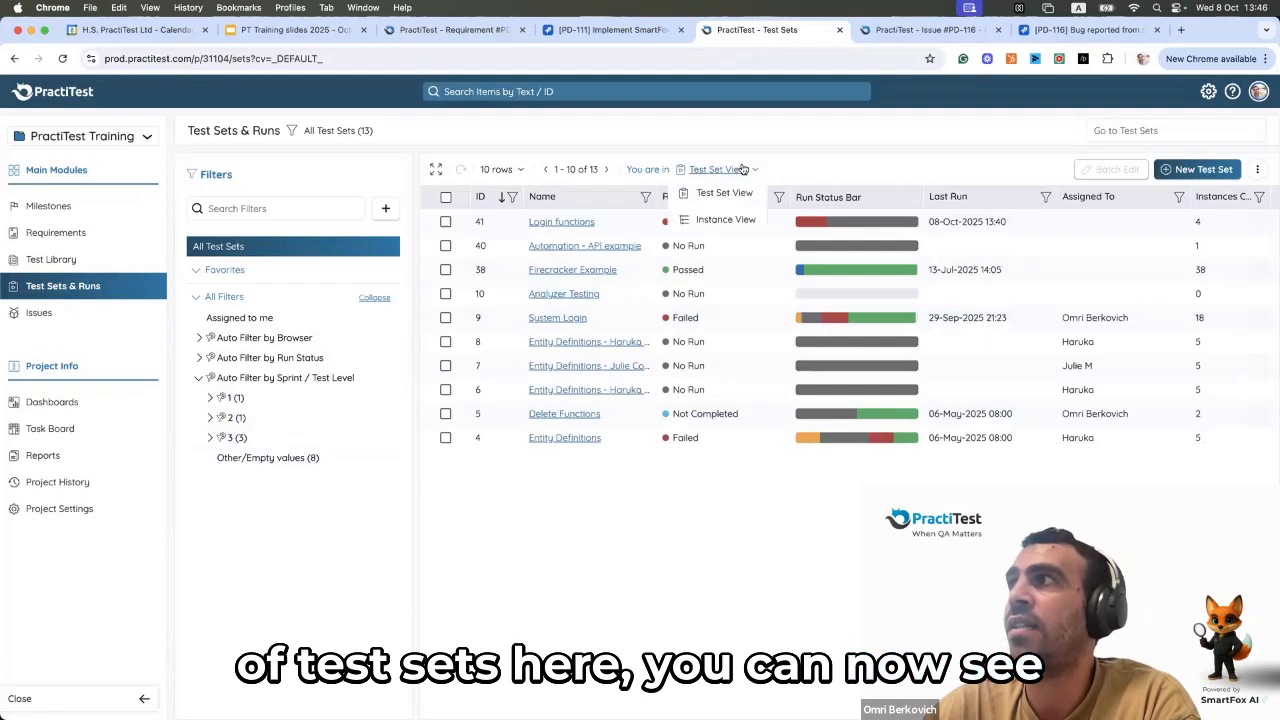
pyautogui.click(725, 219)
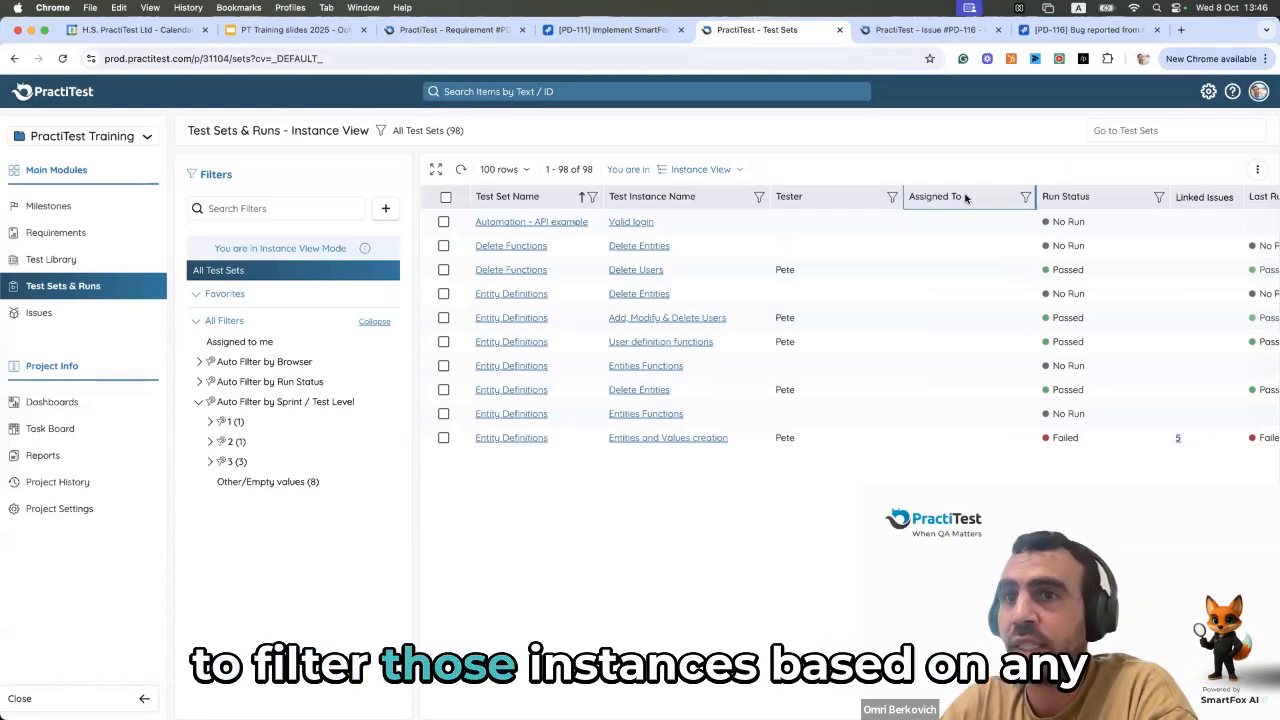
pyautogui.hscroll(8, 965, 198)
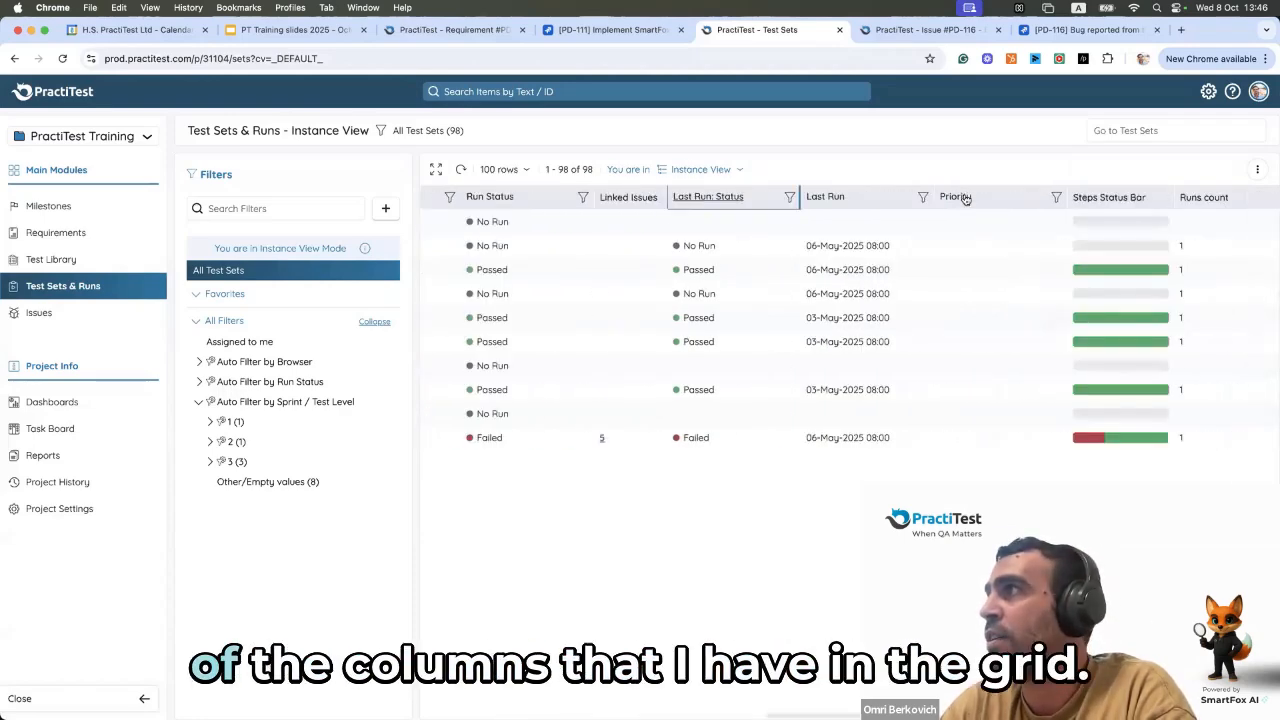
pyautogui.hscroll(-8, 965, 198)
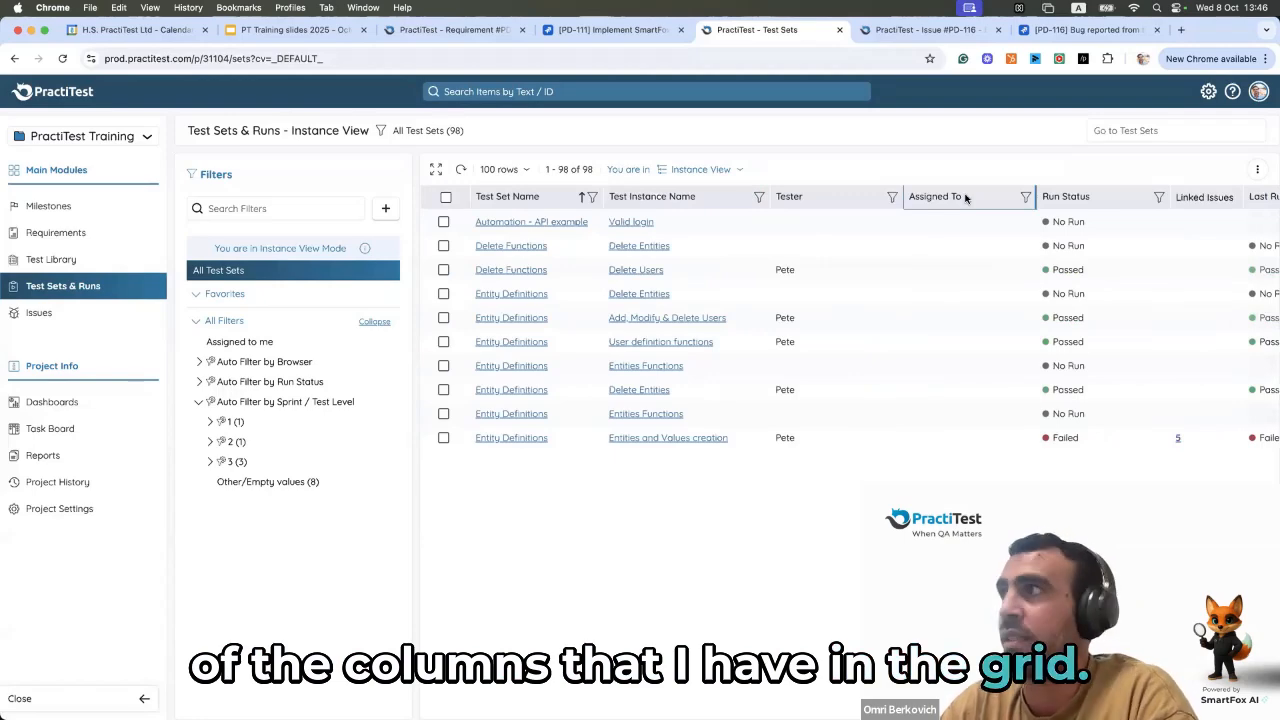
# - Filter all instances by the presenter's own name in Assigned To and review the run details of the remaining ones
pyautogui.hscroll(1, 923, 200)
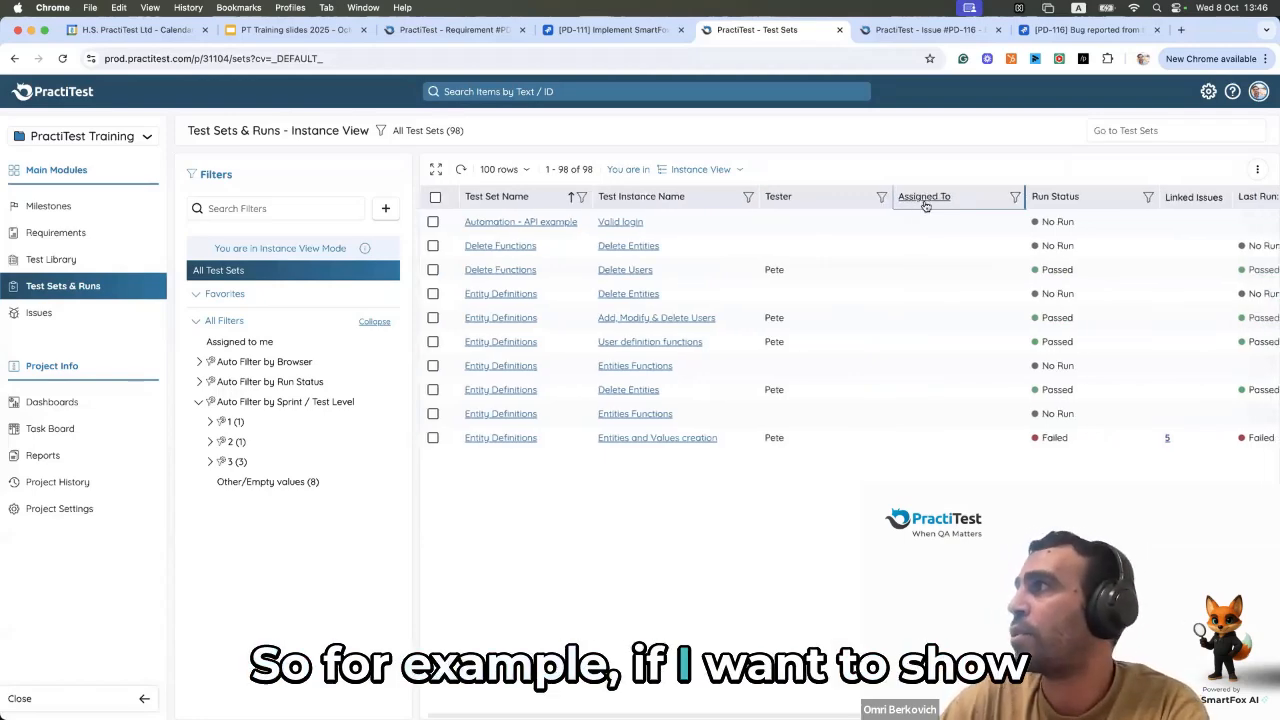
pyautogui.click(1013, 200)
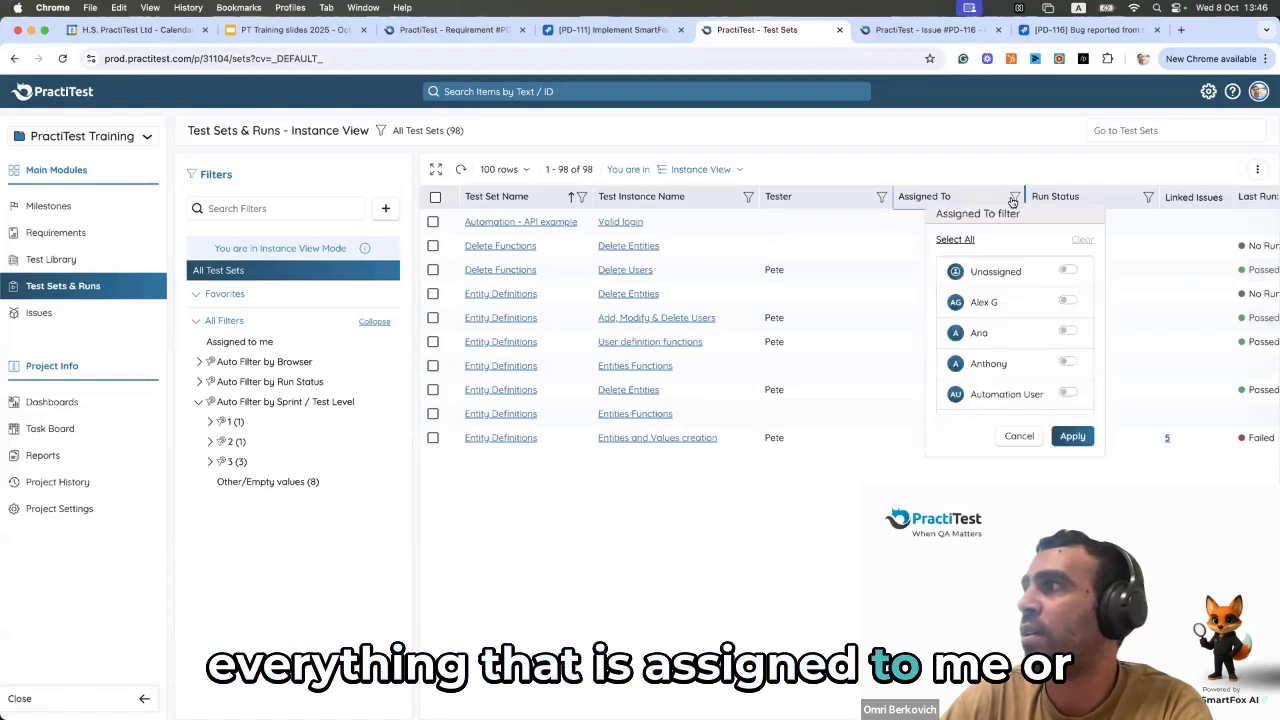
pyautogui.scroll(-5, 1035, 343)
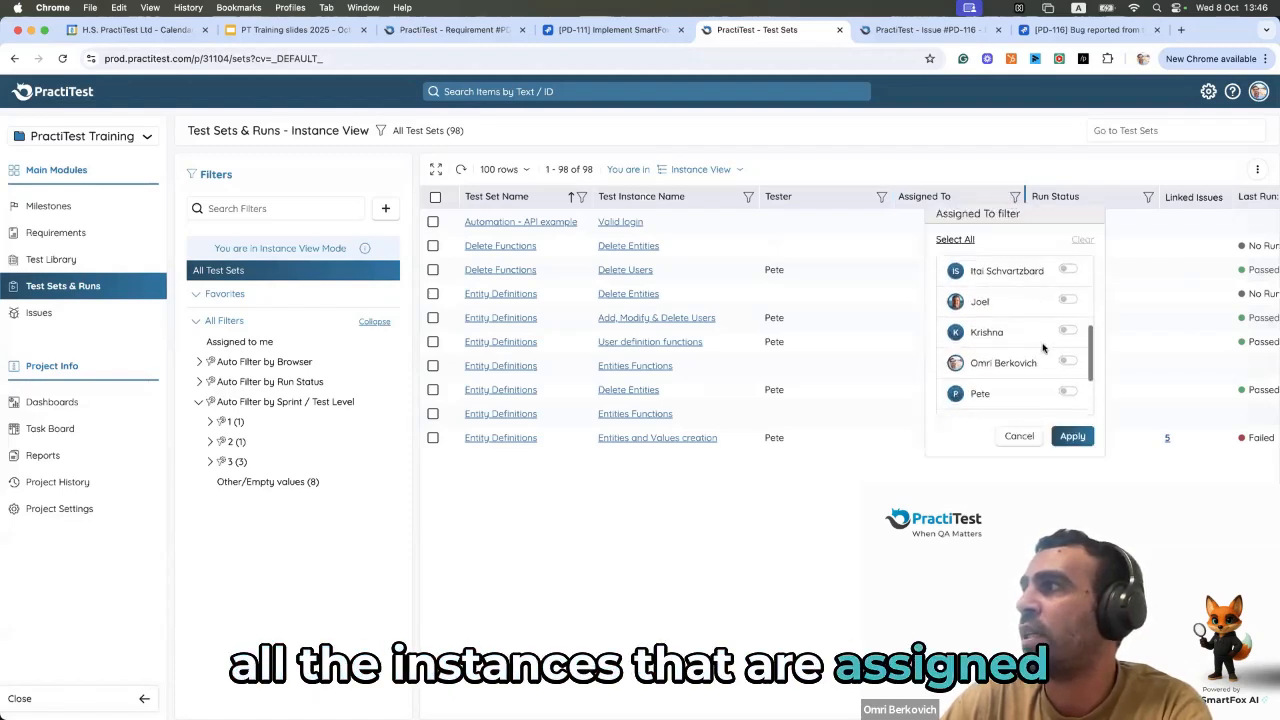
pyautogui.click(1068, 363)
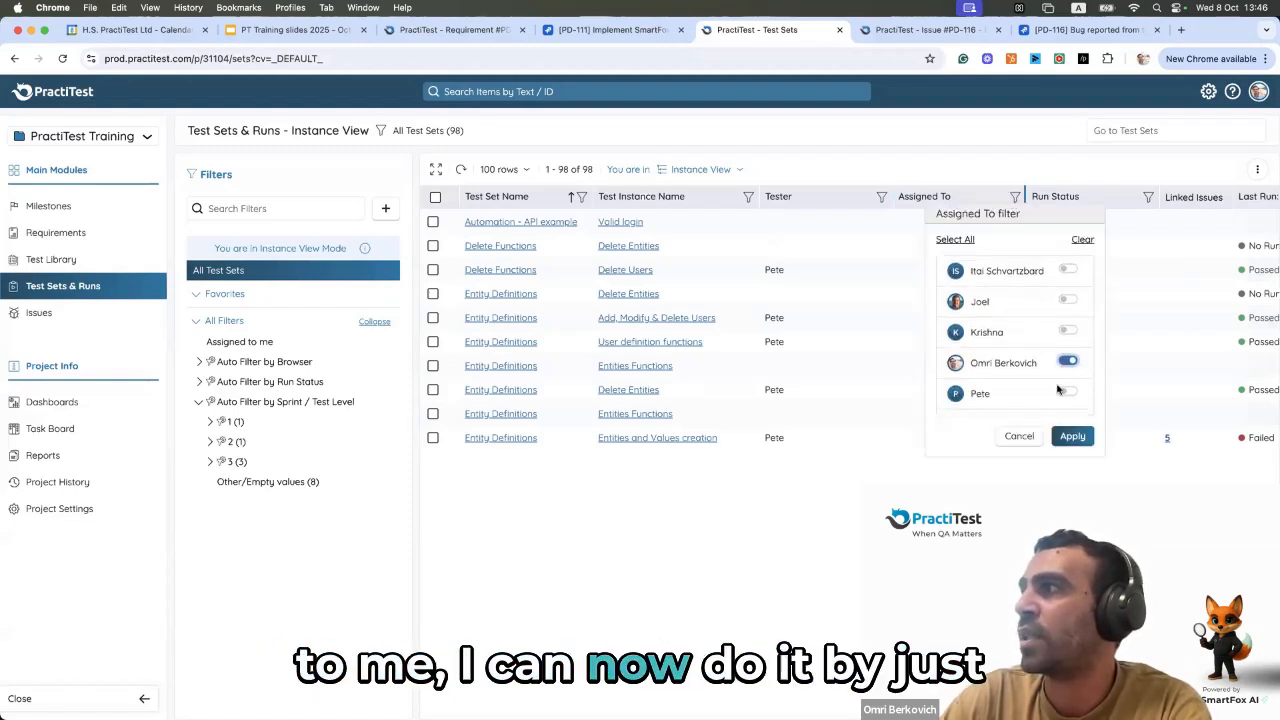
pyautogui.click(1071, 437)
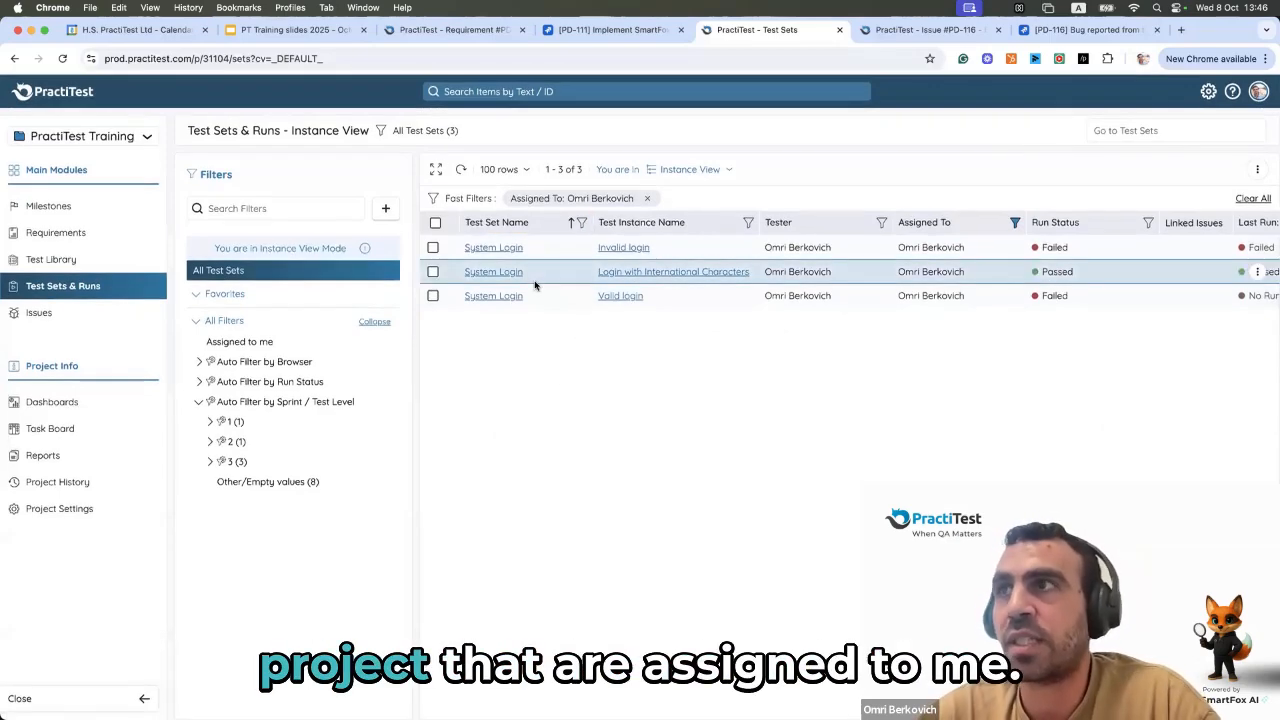
pyautogui.hscroll(5, 811, 294)
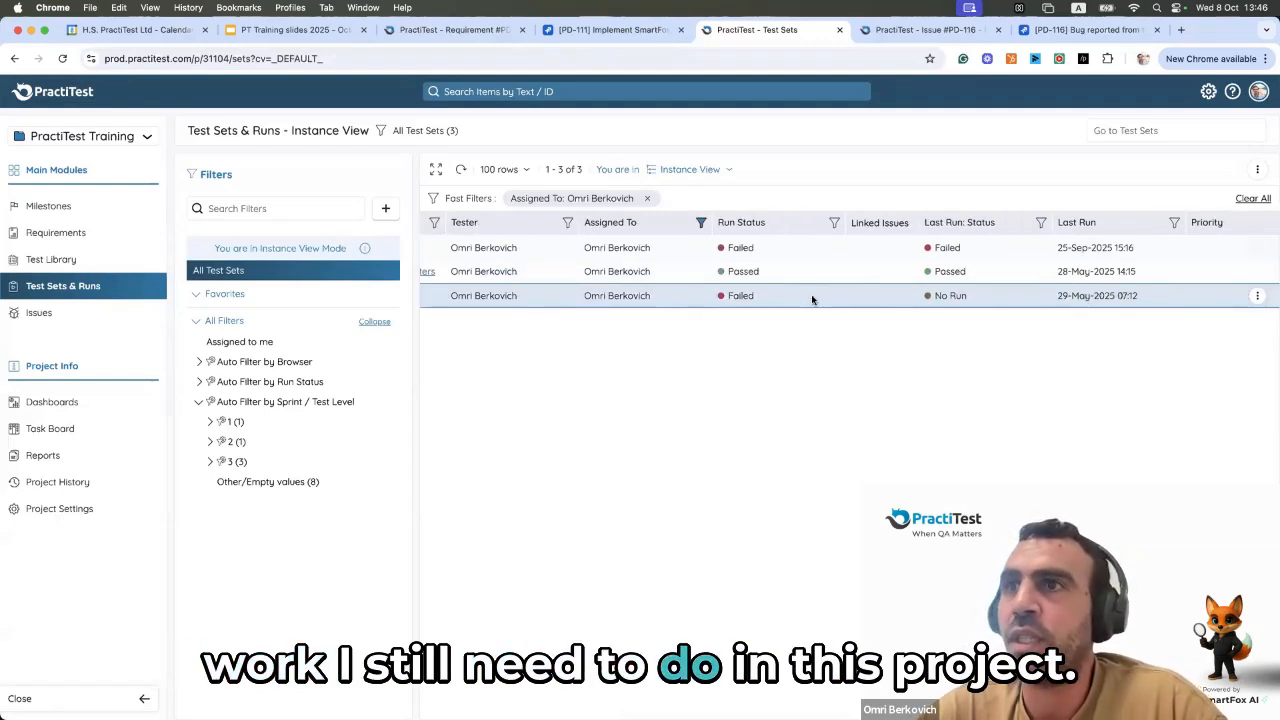
pyautogui.hscroll(-5, 811, 294)
pyautogui.hscroll(-1, 808, 296)
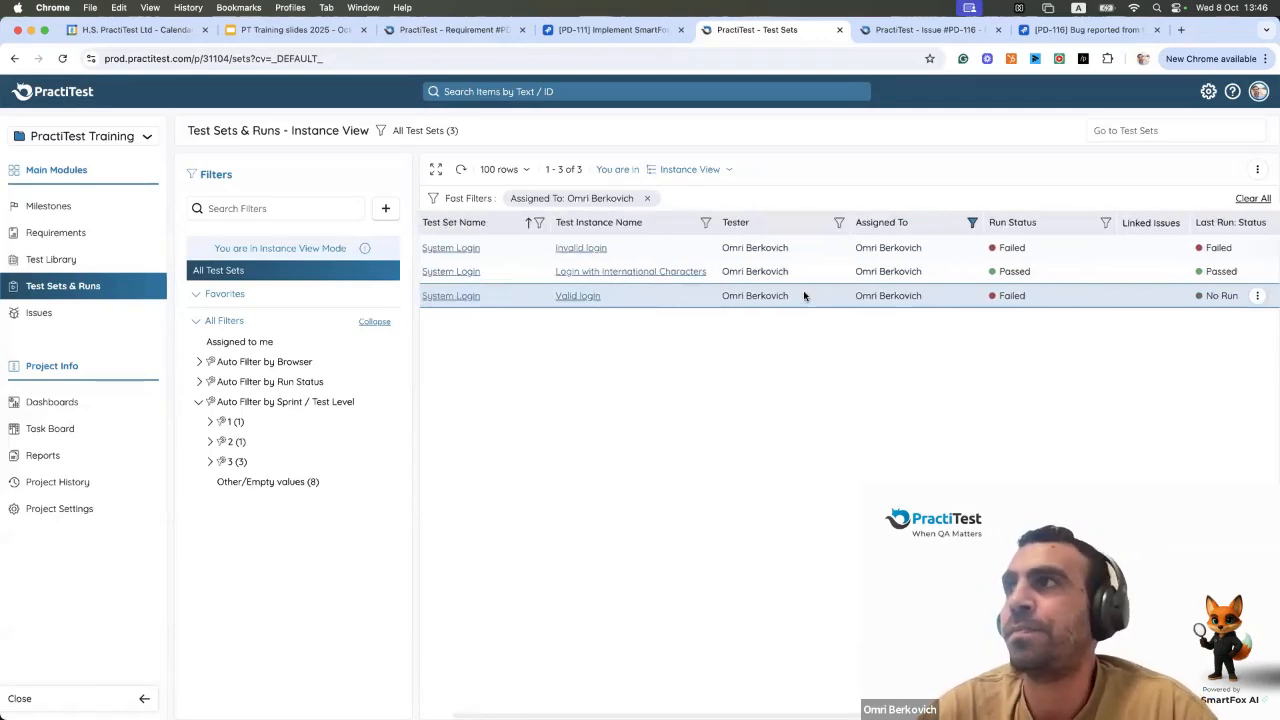
pyautogui.hscroll(-2, 804, 295)
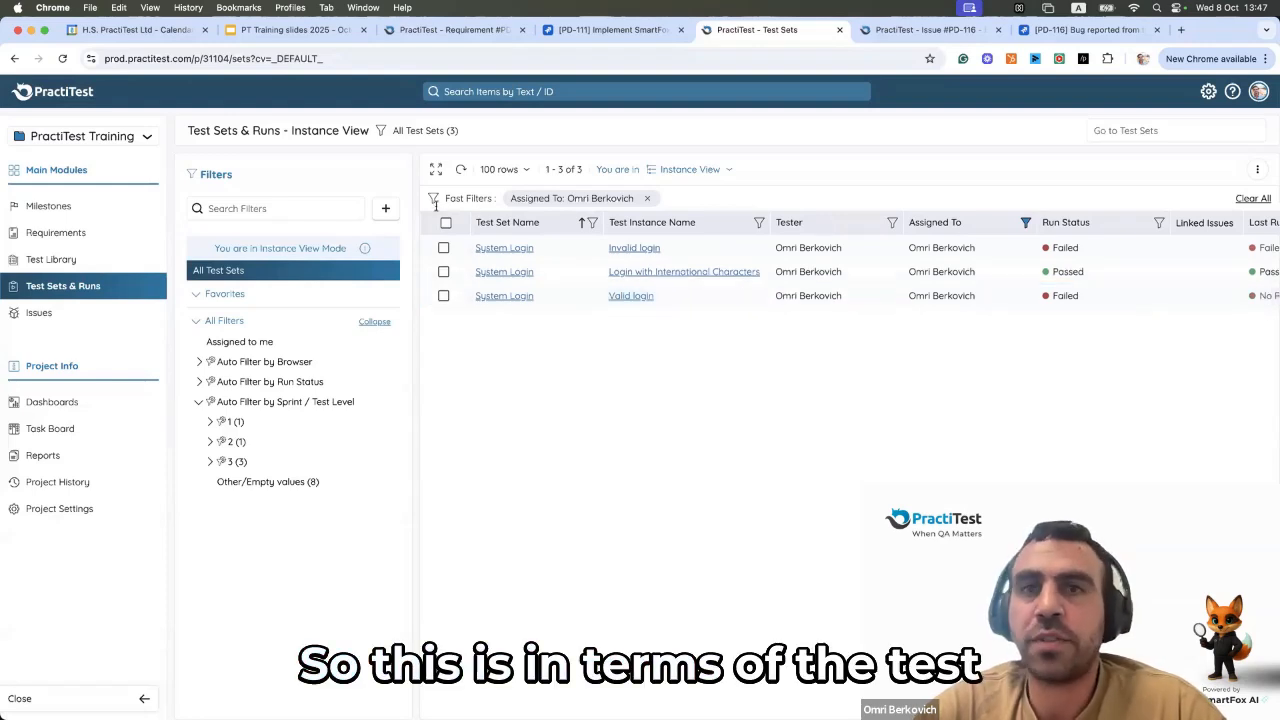
# - Find the reported bug PD-116 in the Issues module, open it and show its traceability
pyautogui.click(40, 313)
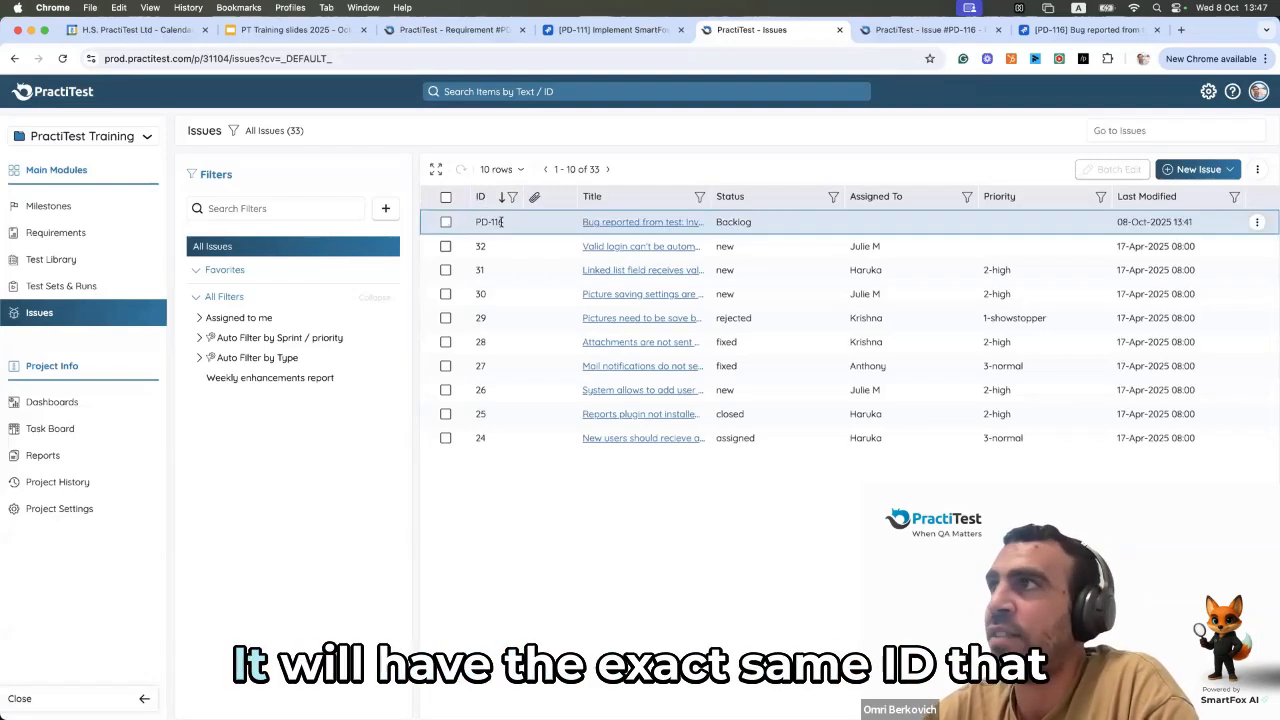
pyautogui.moveTo(504, 224); pyautogui.dragTo(477, 221)
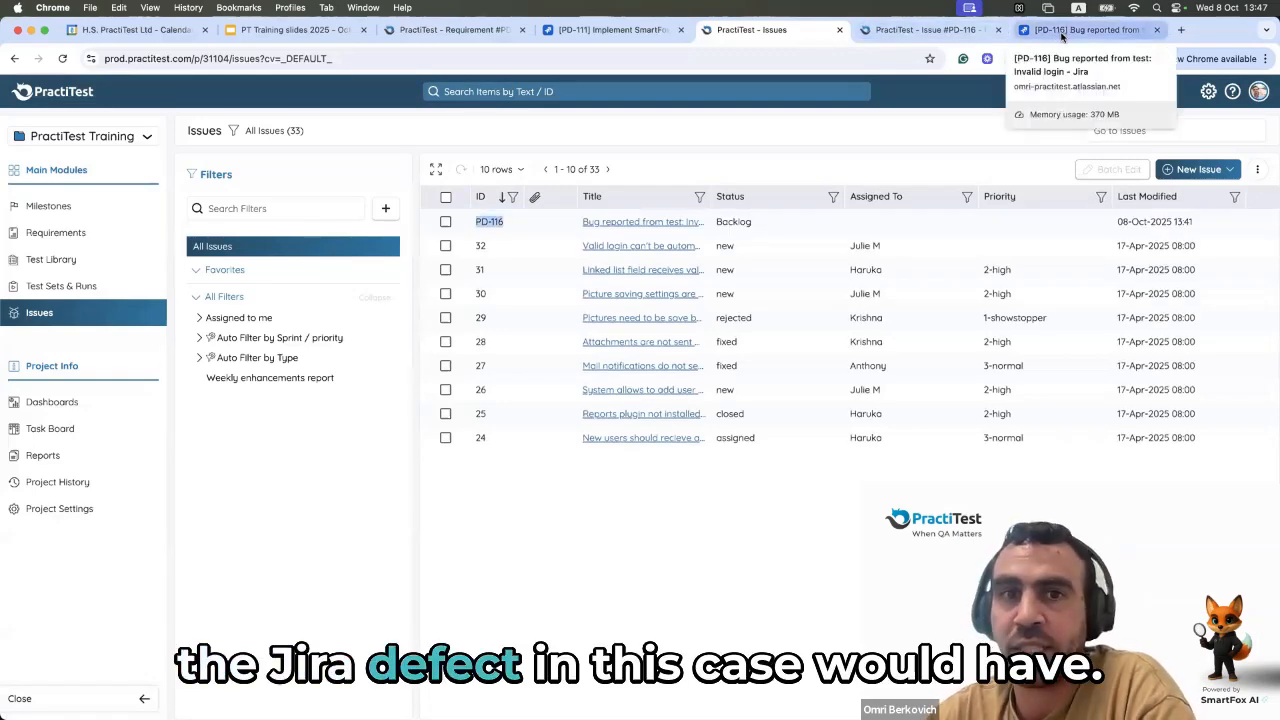
pyautogui.click(723, 531)
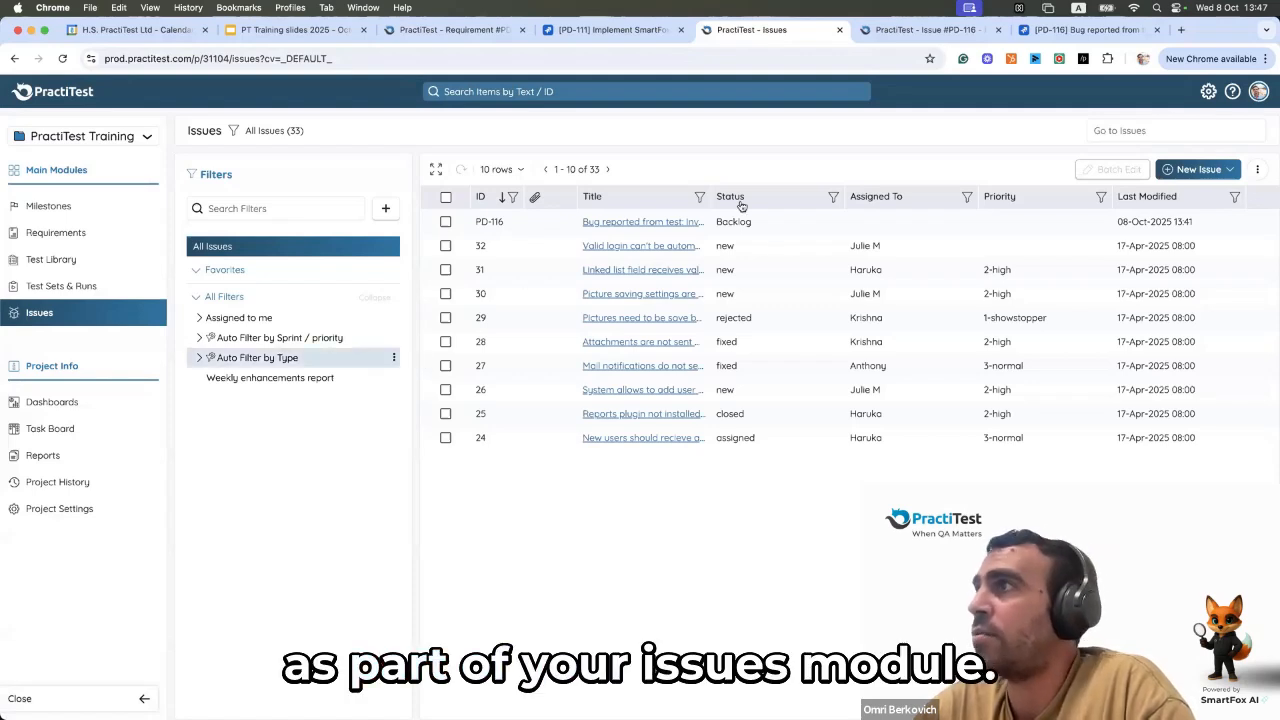
pyautogui.click(677, 221)
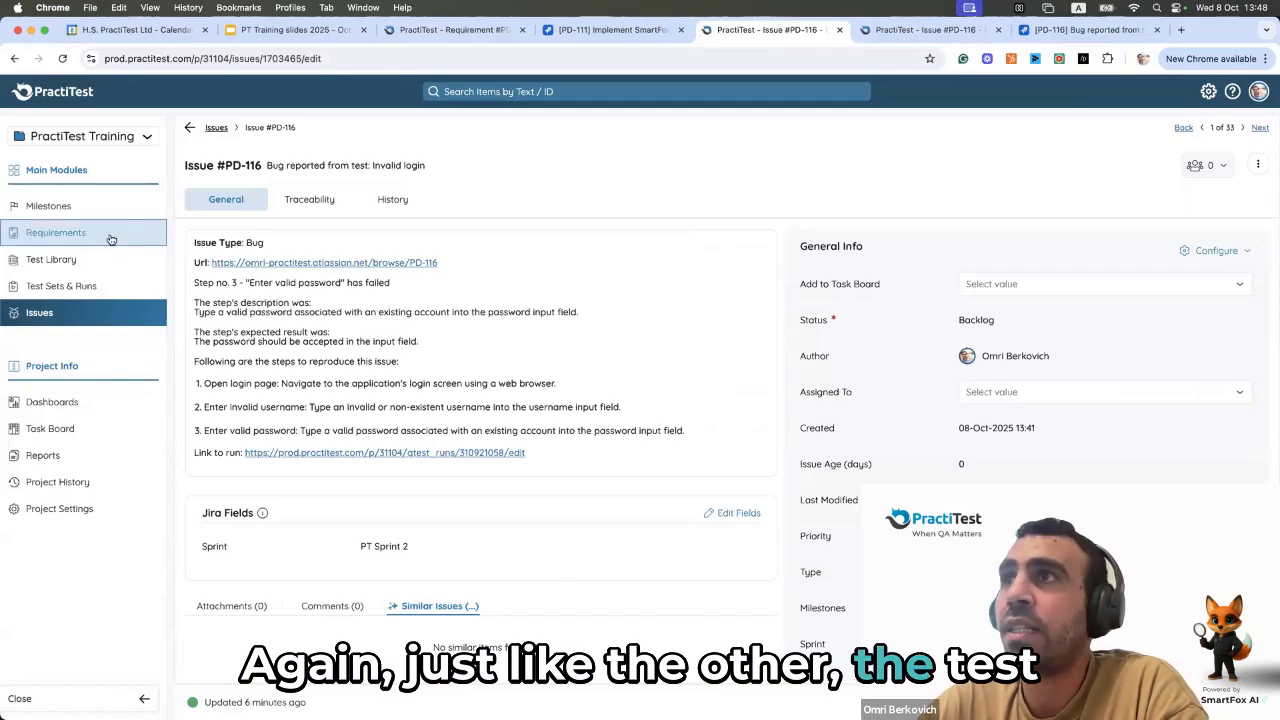
pyautogui.click(305, 205)
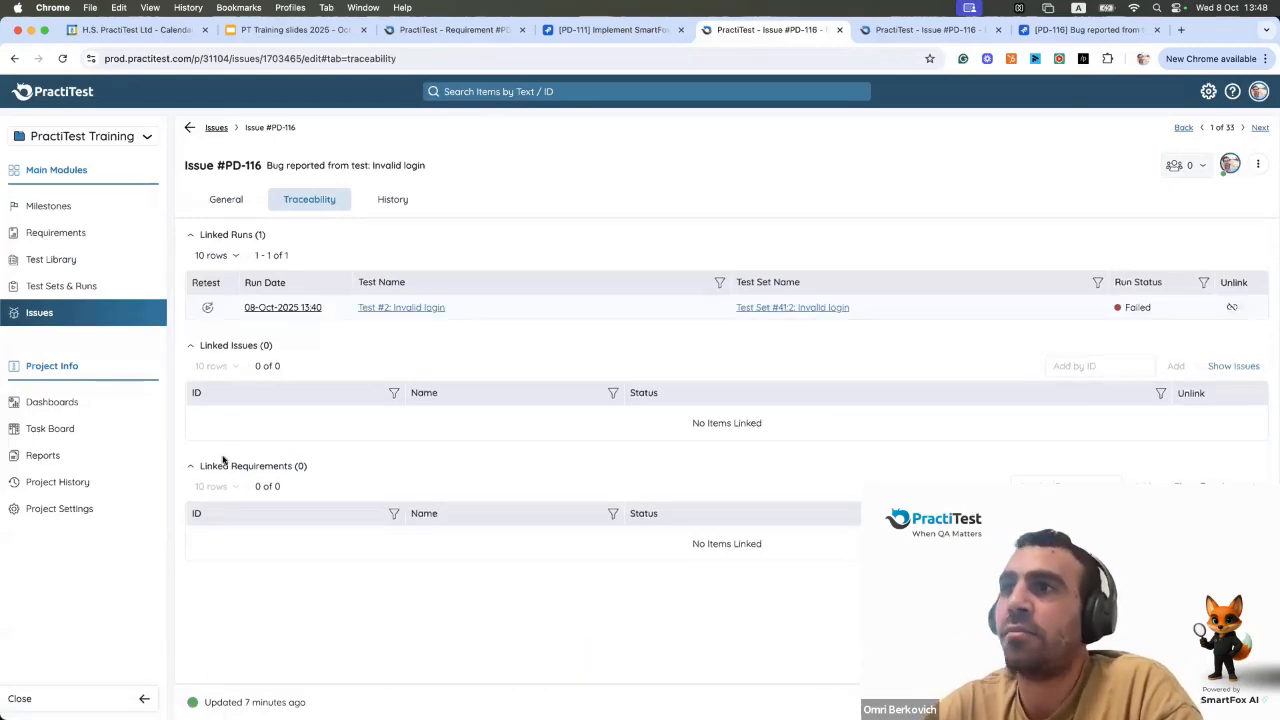
# - Retest the Invalid login run linked to PD-116 and check the issue linked to Step 3 in the new run
pyautogui.click(207, 310)
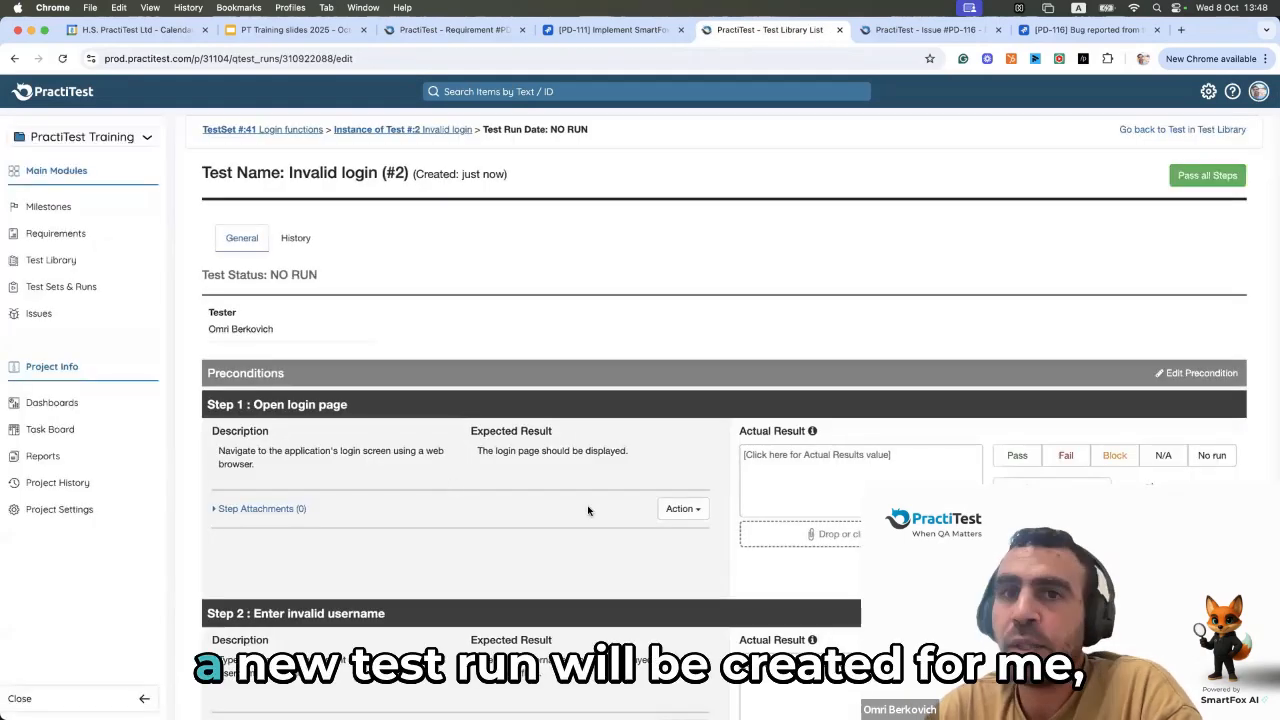
pyautogui.scroll(-2, 500, 410)
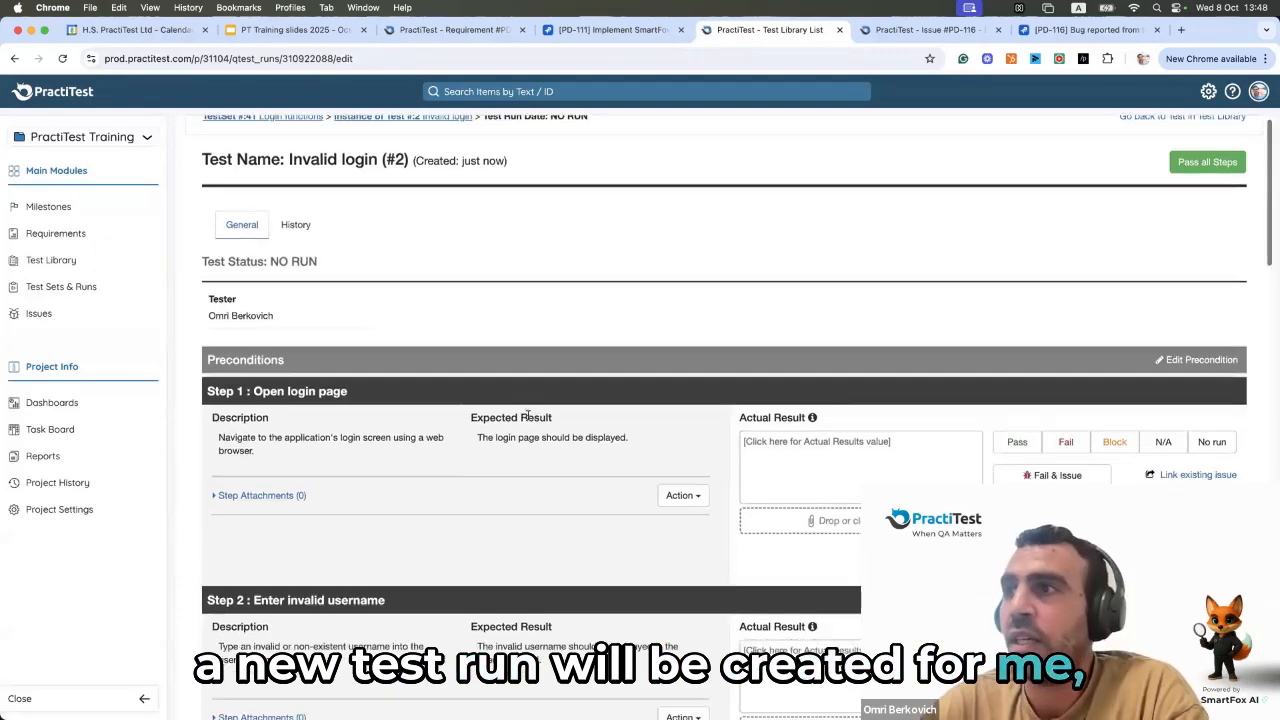
pyautogui.scroll(-2, 528, 418)
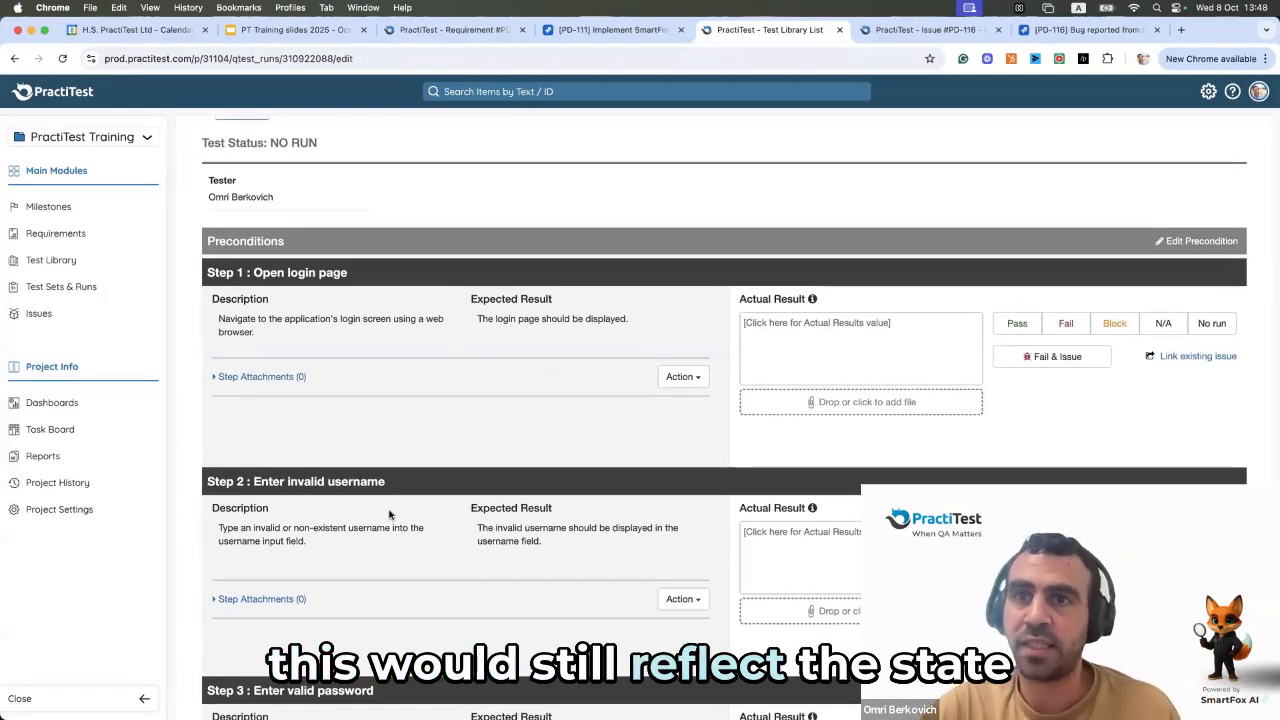
pyautogui.scroll(-1, 390, 514)
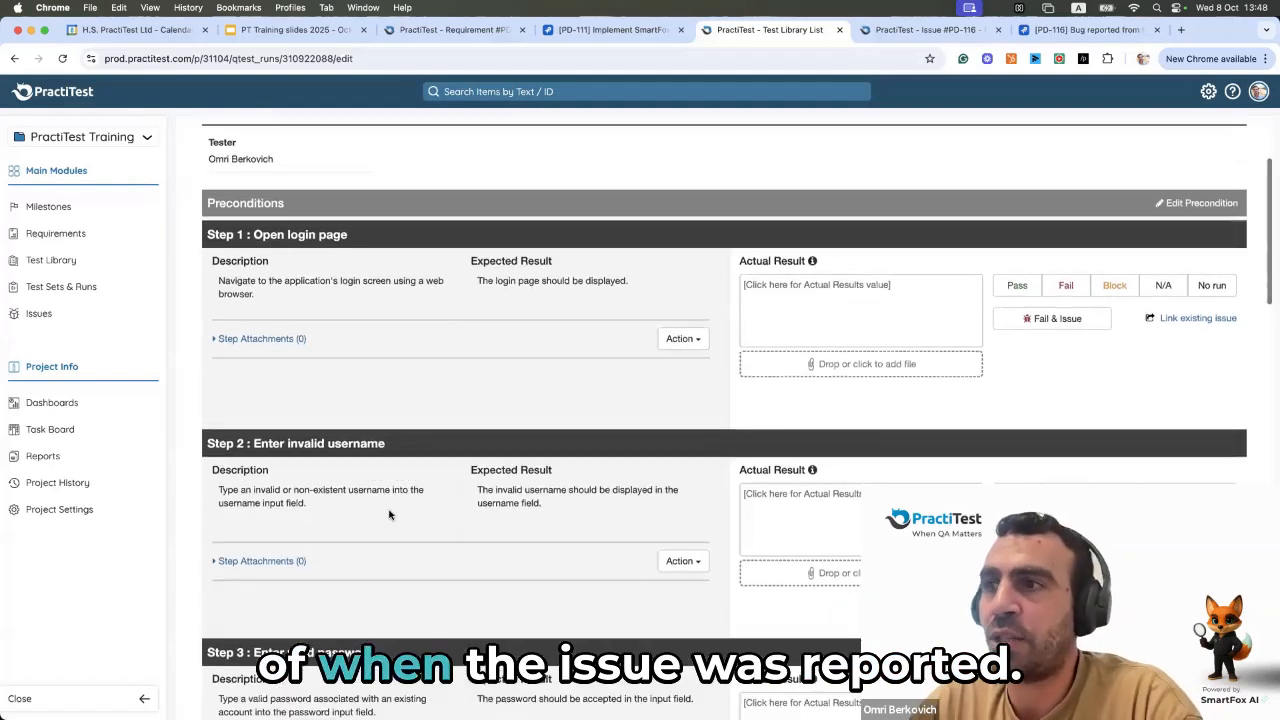
pyautogui.scroll(-12, 390, 514)
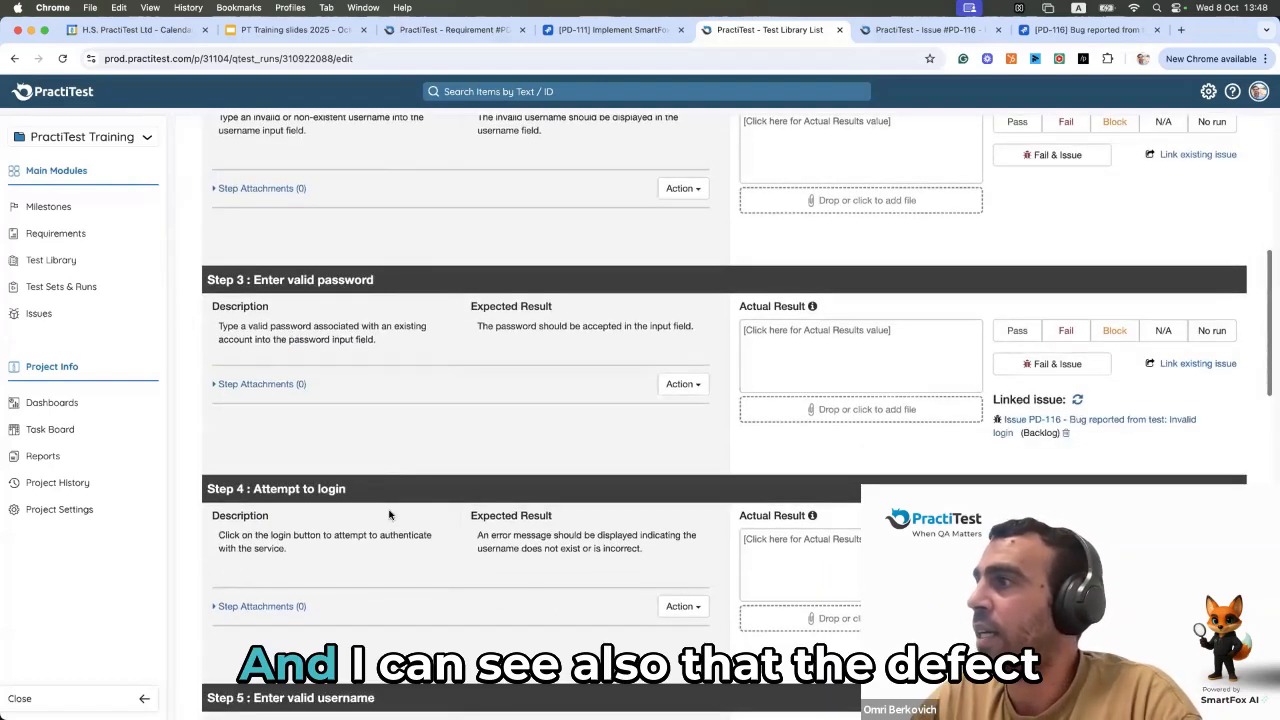
pyautogui.scroll(6, 390, 514)
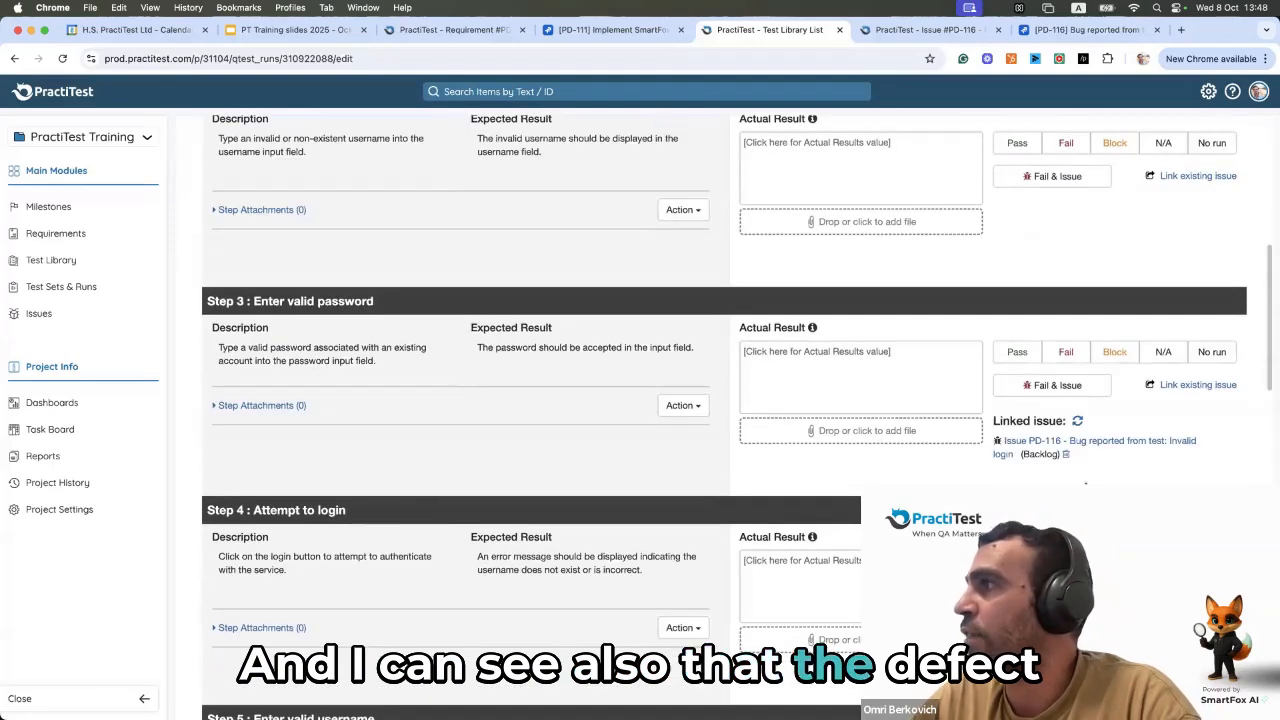
pyautogui.moveTo(1052, 463); pyautogui.dragTo(996, 447)
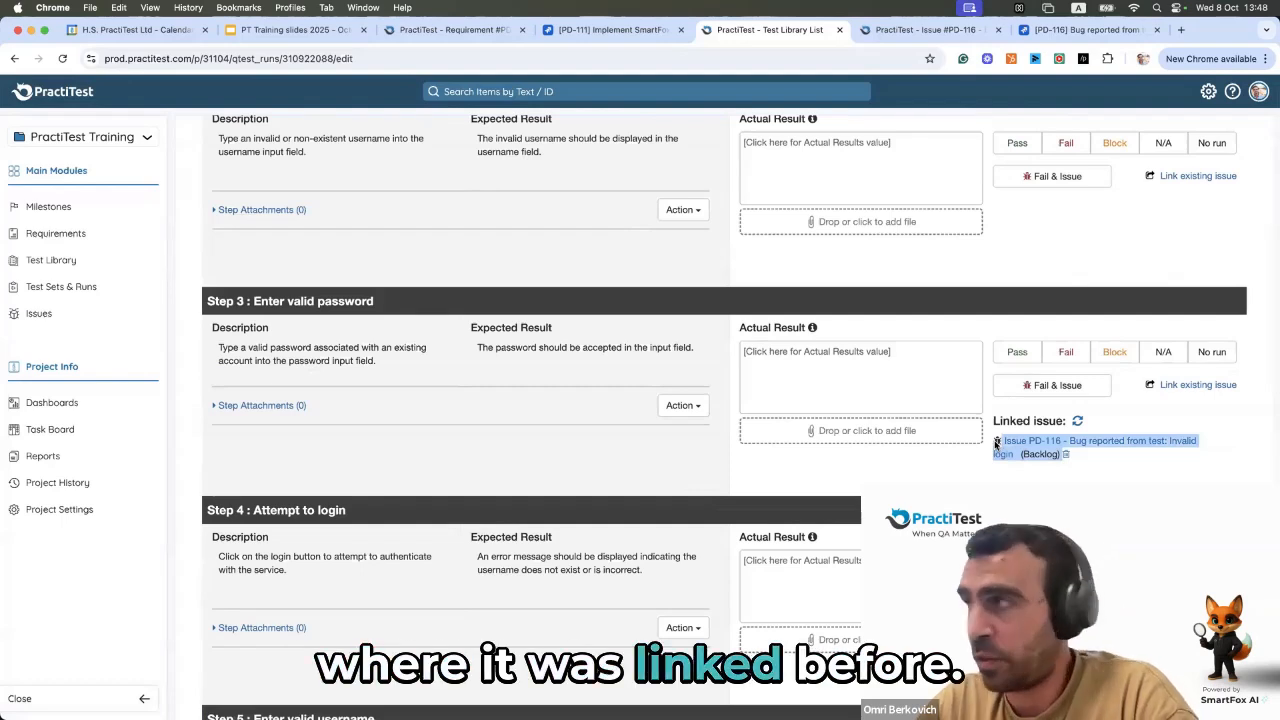
pyautogui.scroll(1, 996, 446)
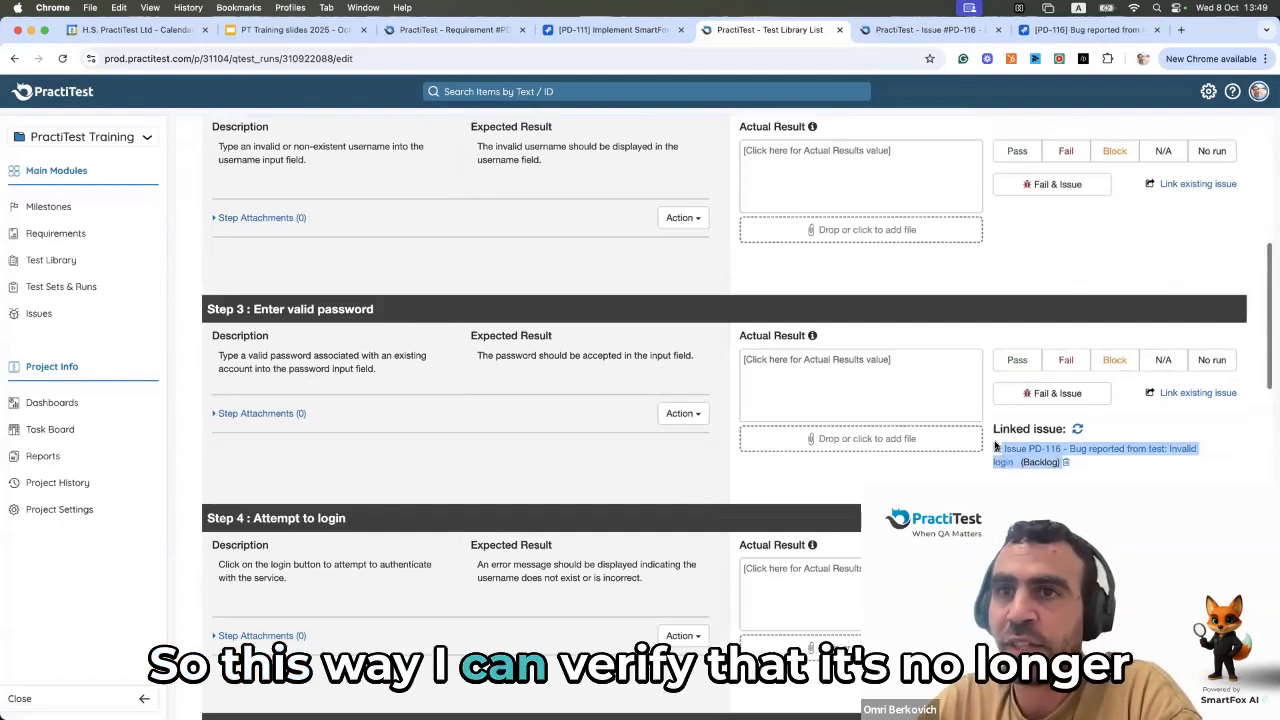
pyautogui.scroll(1, 995, 446)
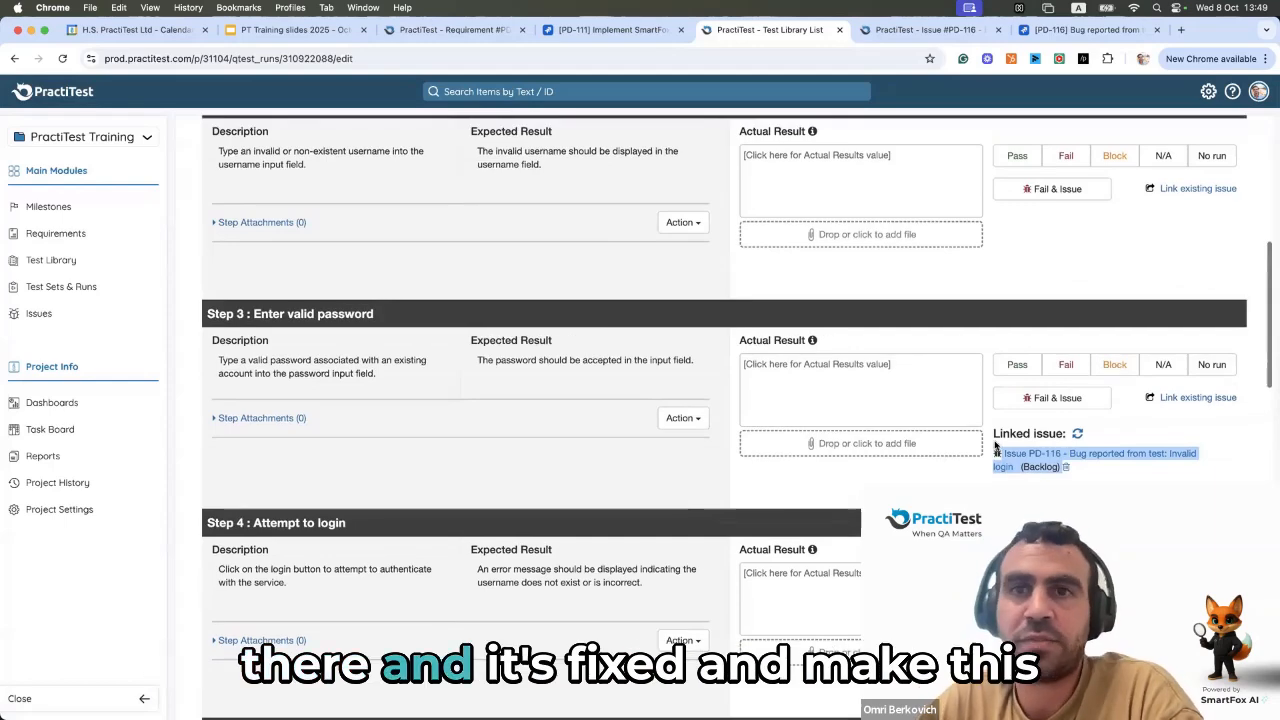
pyautogui.scroll(-1, 995, 446)
pyautogui.scroll(-1, 996, 446)
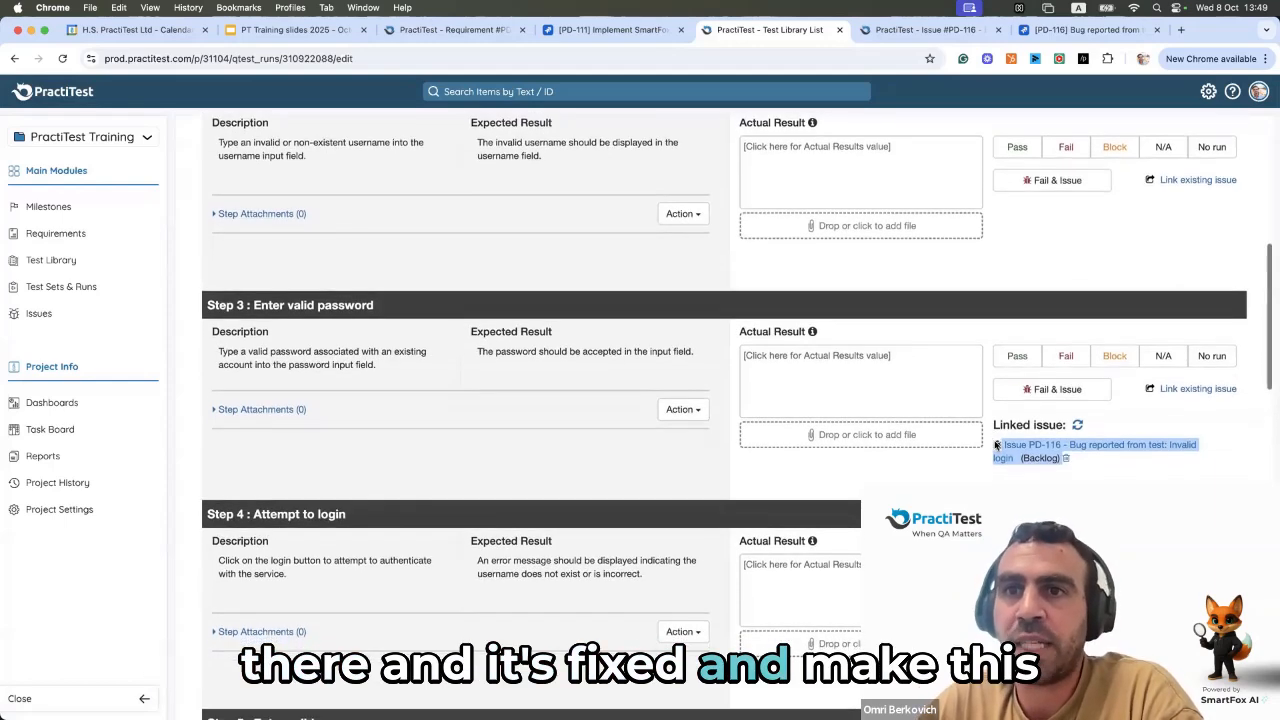
pyautogui.scroll(5, 996, 446)
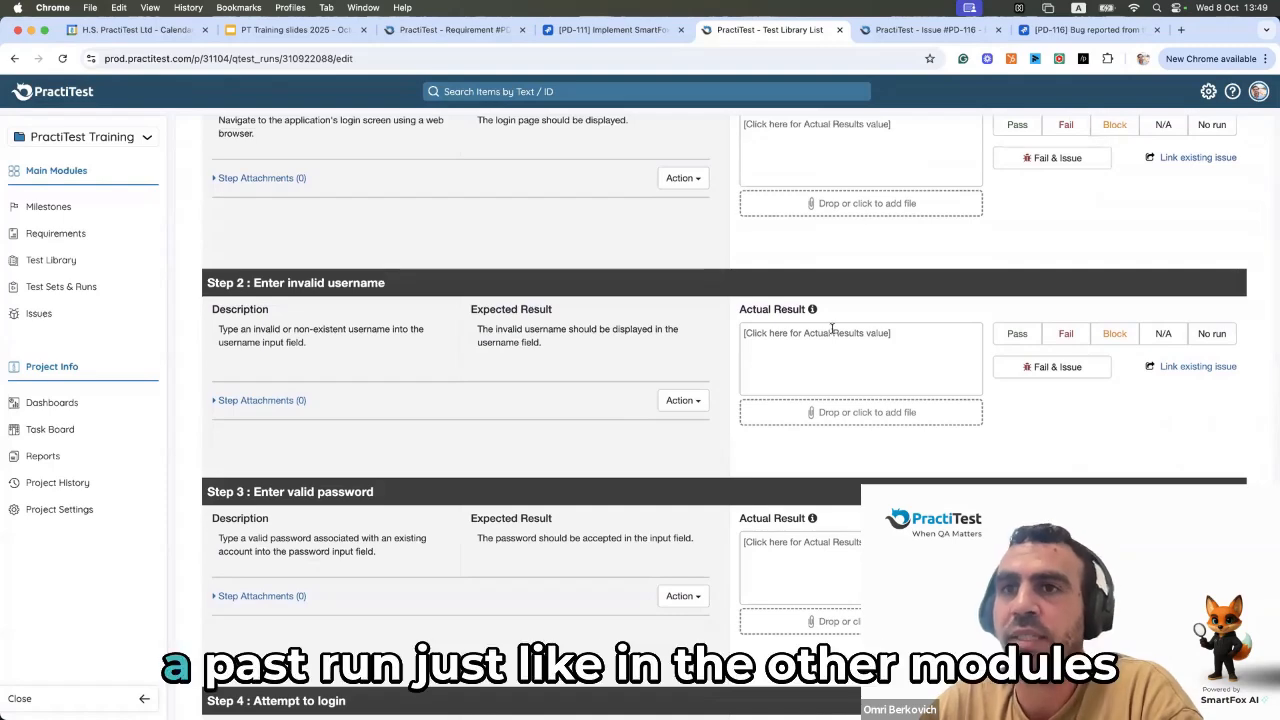
pyautogui.scroll(8, 832, 330)
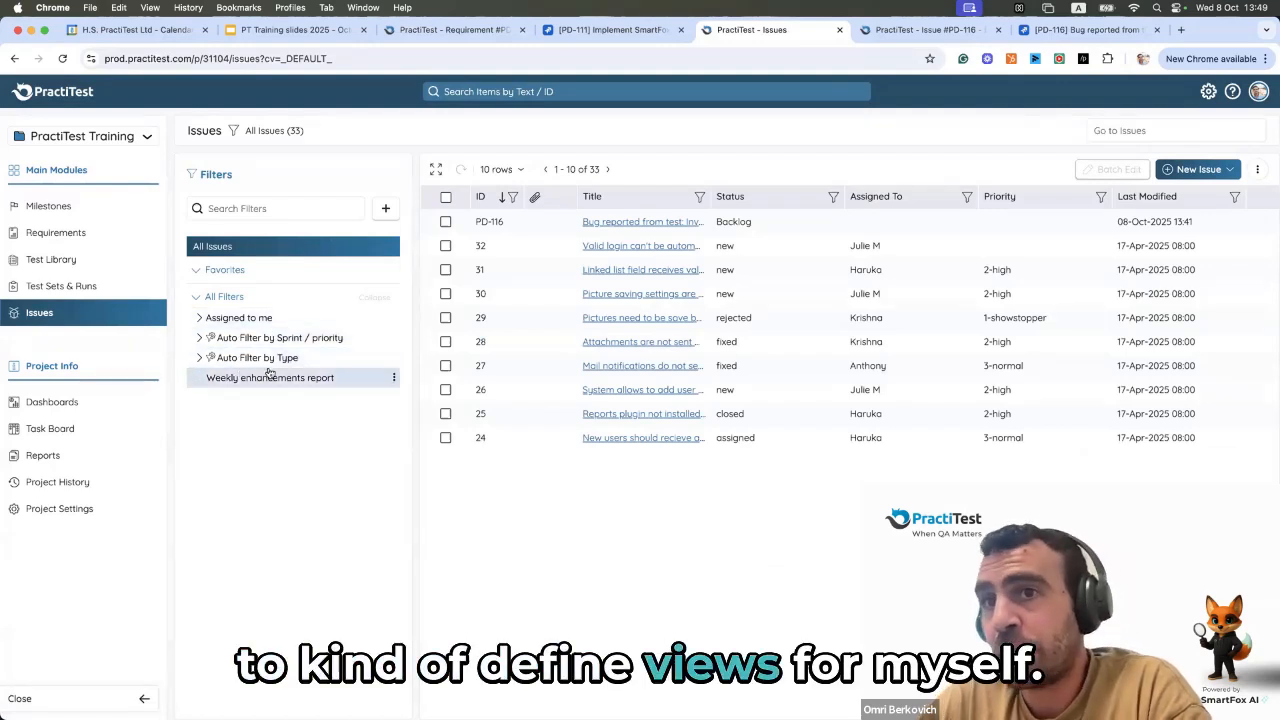
# - Show the issues in the Done filter nested under Assigned to me
pyautogui.click(197, 319)
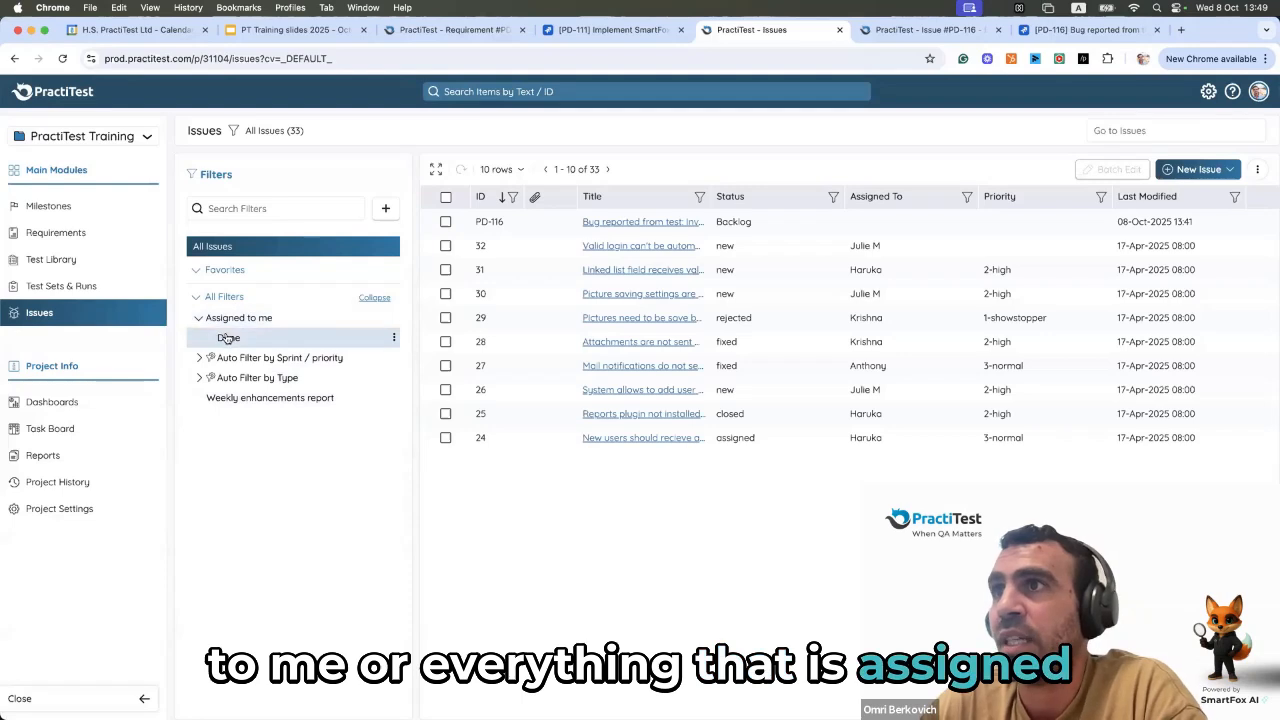
pyautogui.click(228, 338)
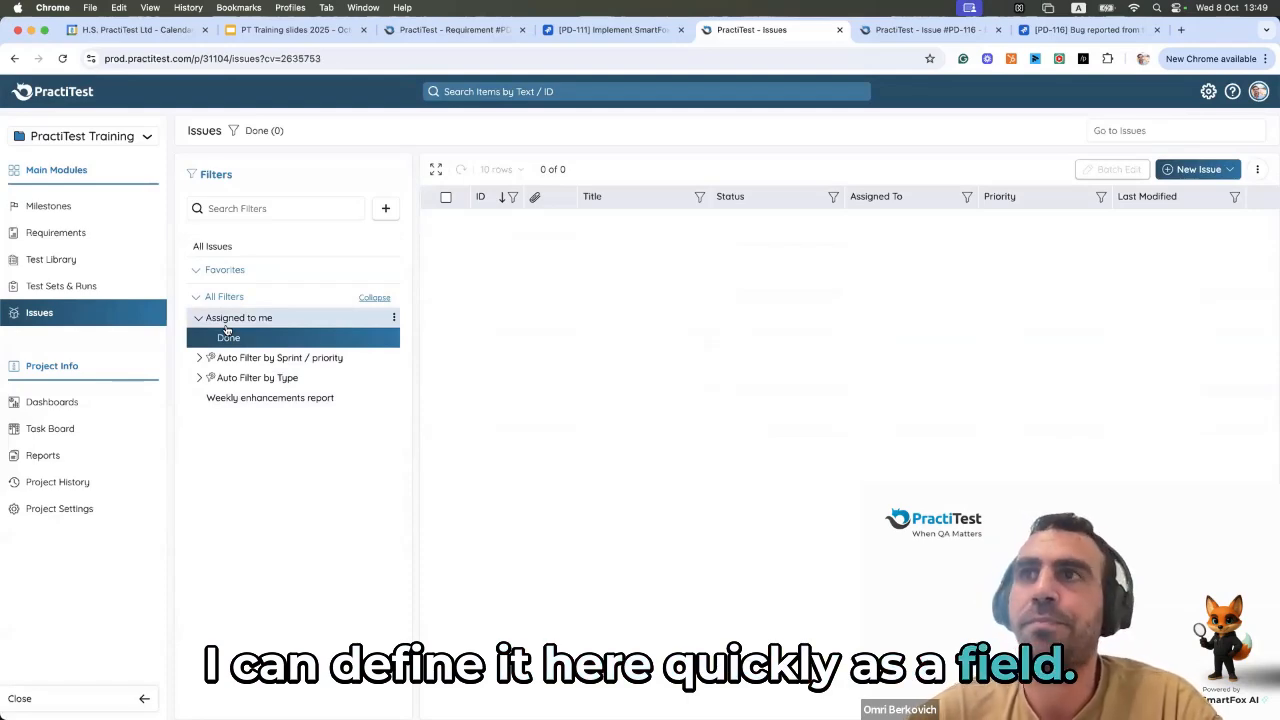
# - Open the project dashboards and filter the Summary Home dashboard by Sprint 1
pyautogui.click(93, 399)
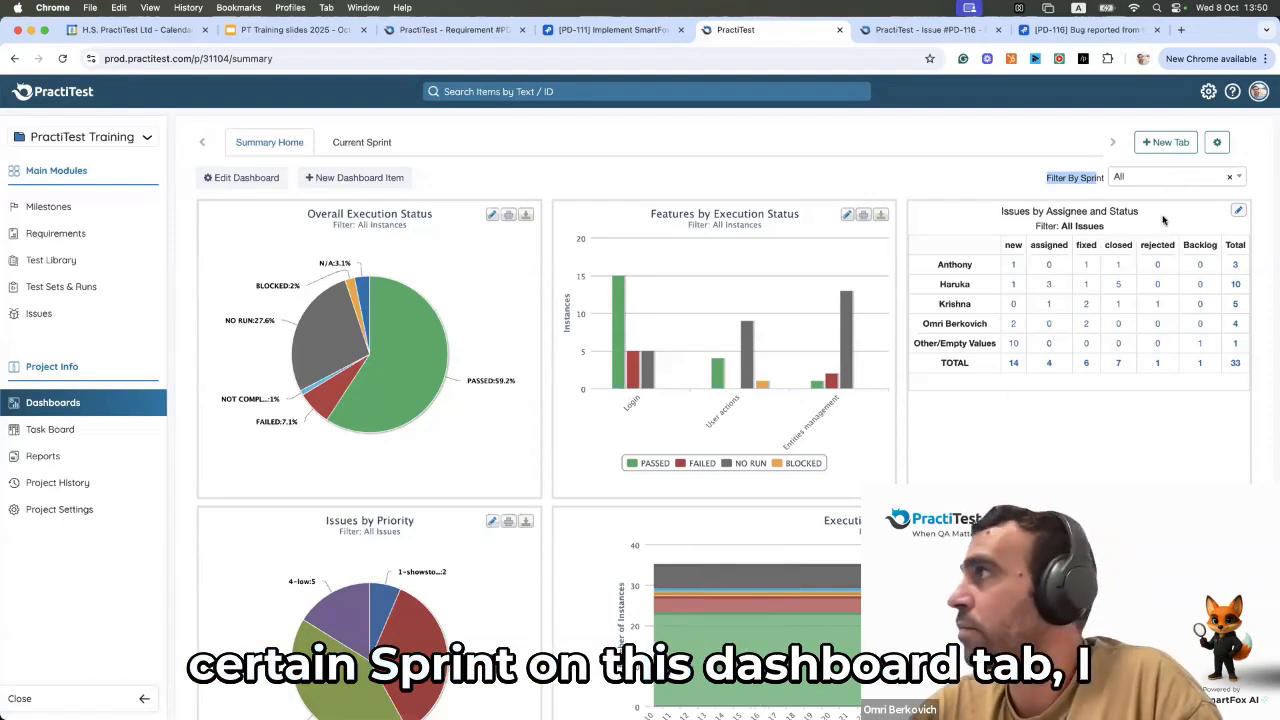
pyautogui.click(1145, 178)
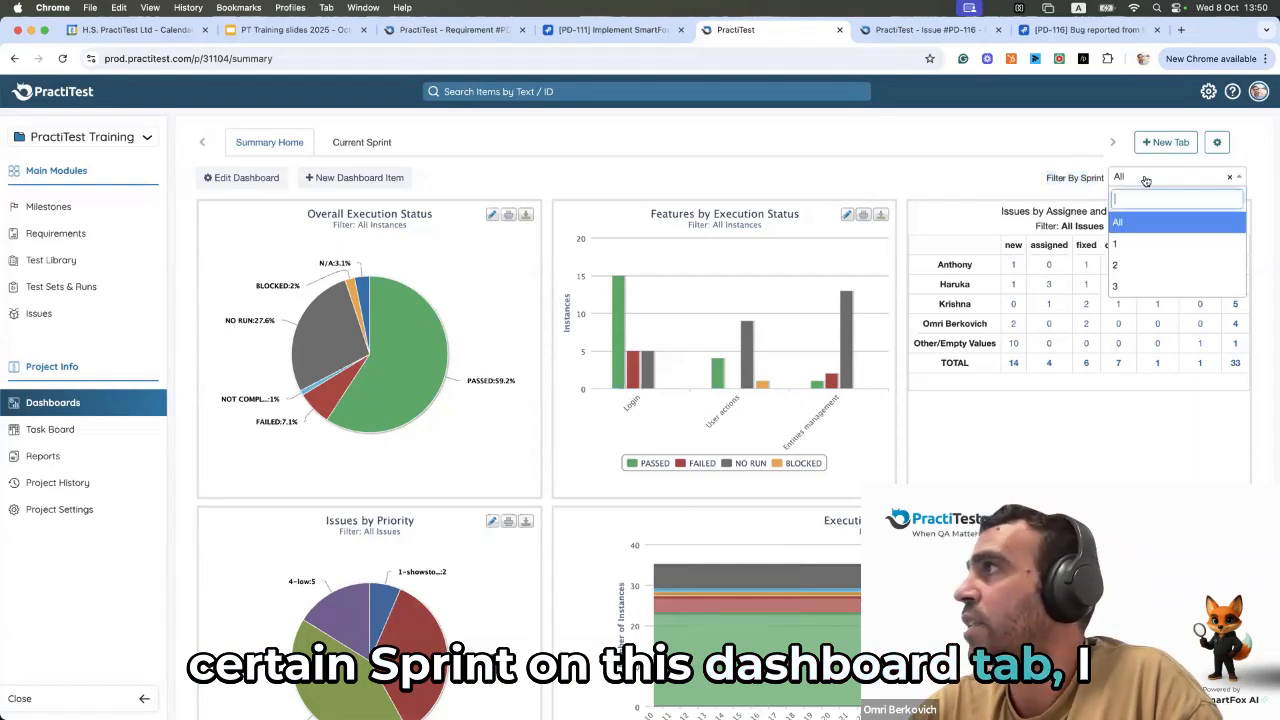
pyautogui.click(1145, 243)
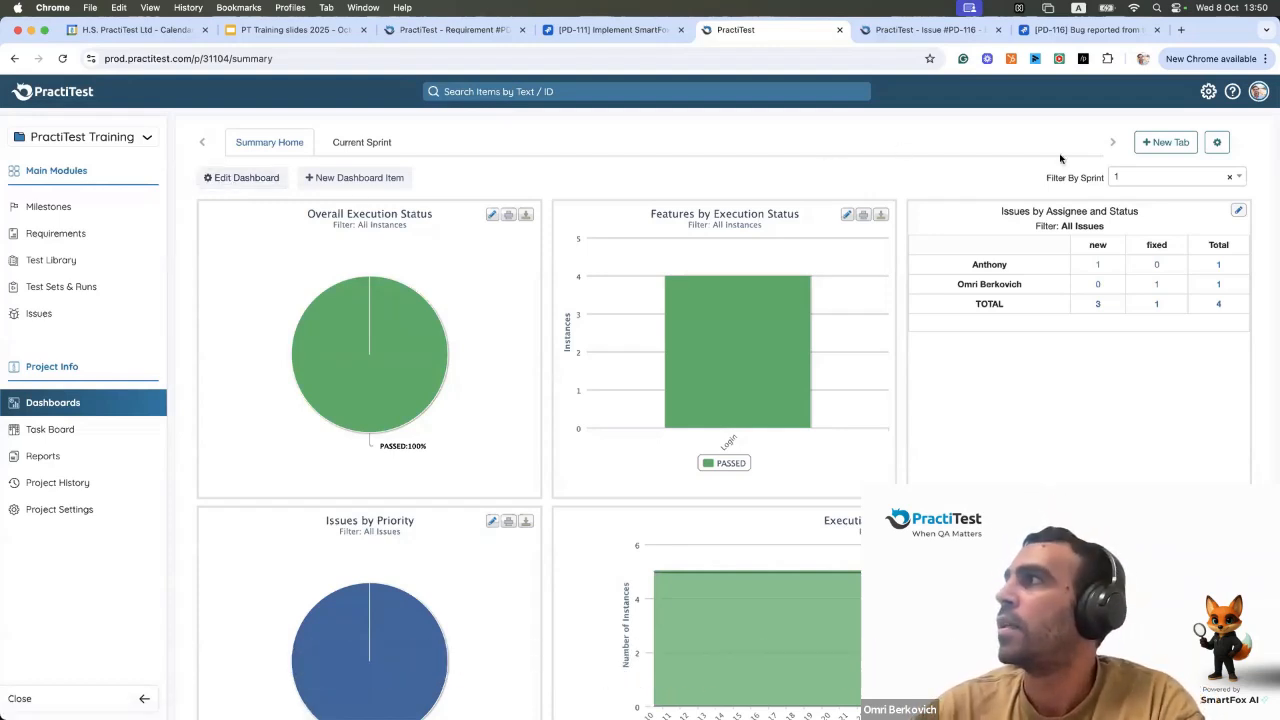
# - Start a new report in the Report Center and look through the report types offered for each module
pyautogui.click(72, 462)
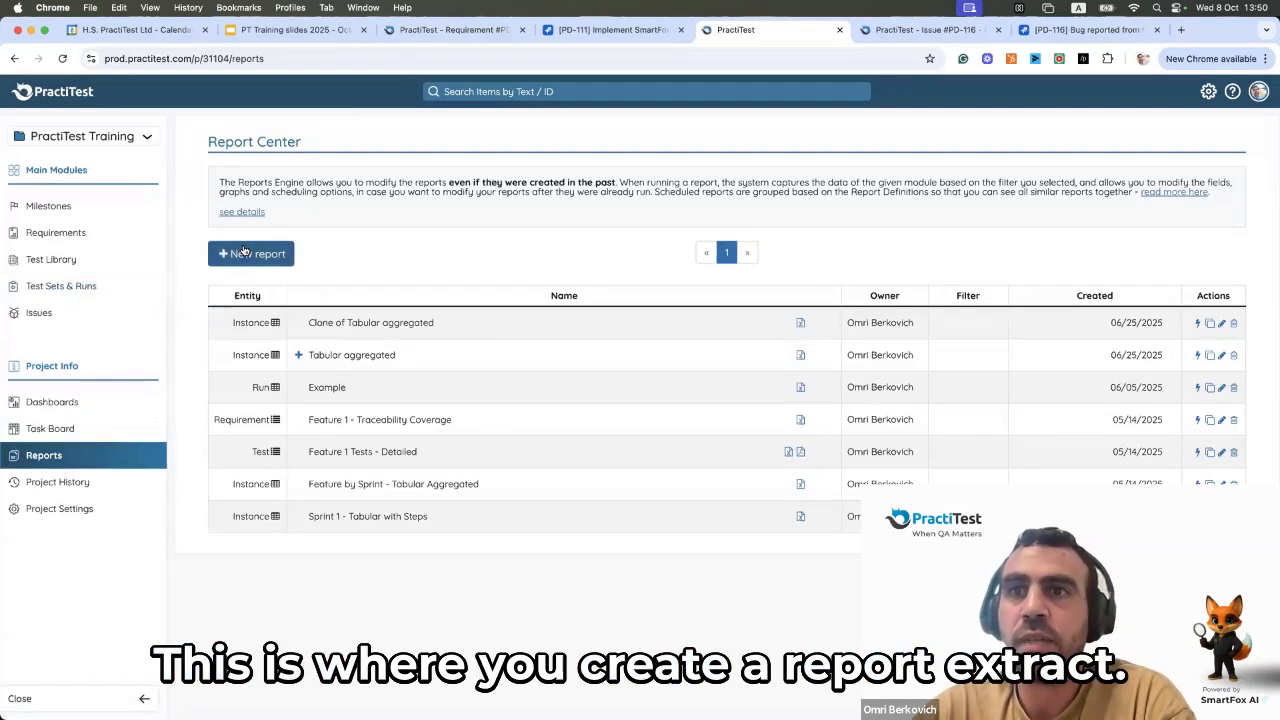
pyautogui.click(246, 253)
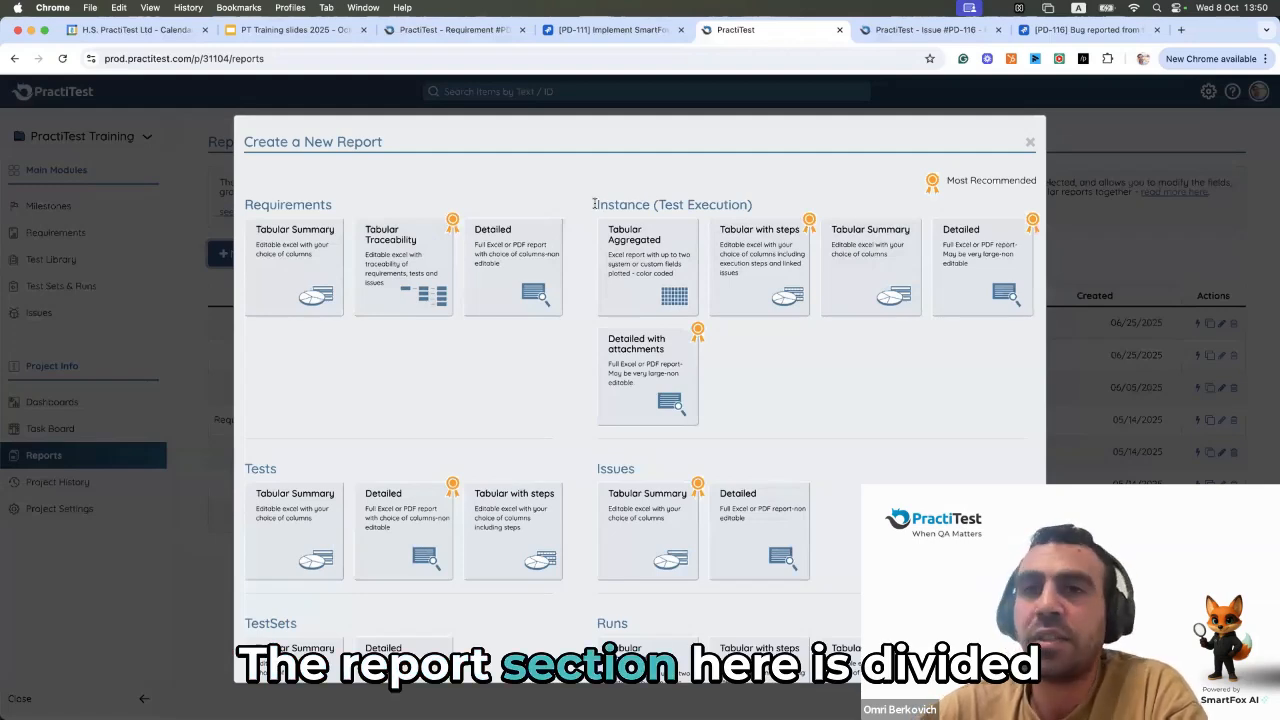
pyautogui.doubleClick(245, 204)
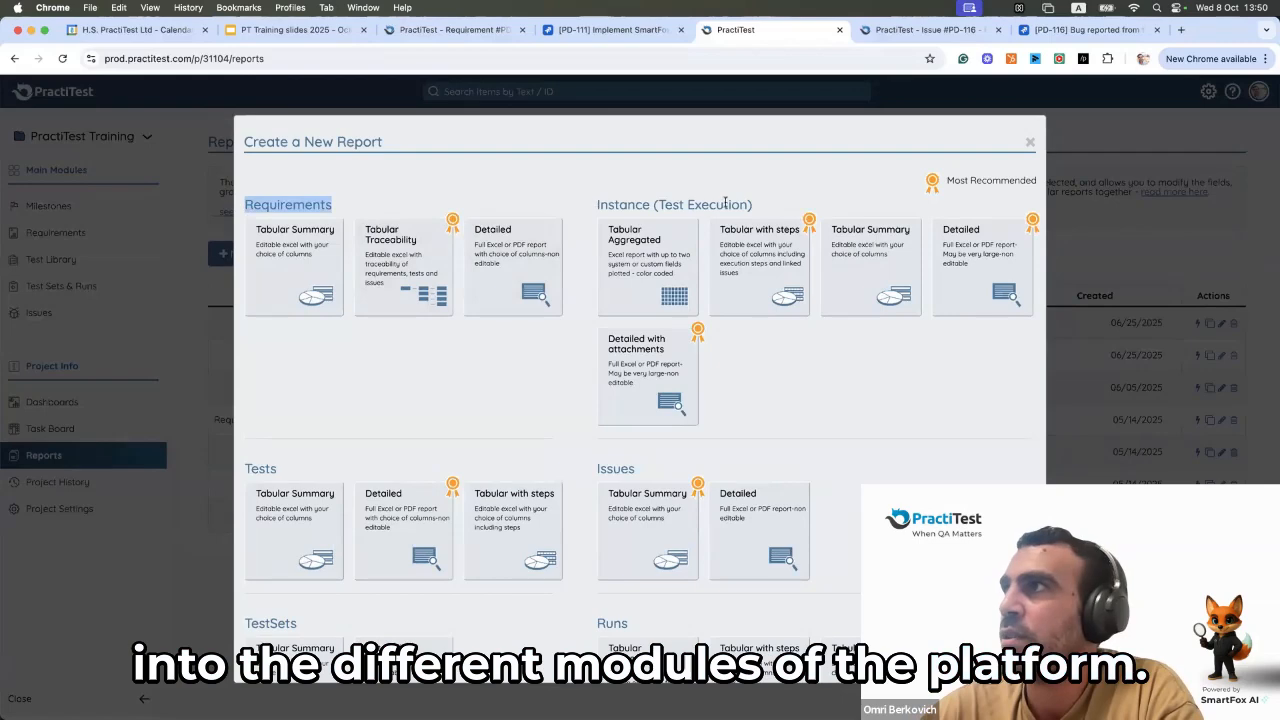
pyautogui.moveTo(598, 205); pyautogui.dragTo(760, 205)
pyautogui.scroll(-2, 419, 408)
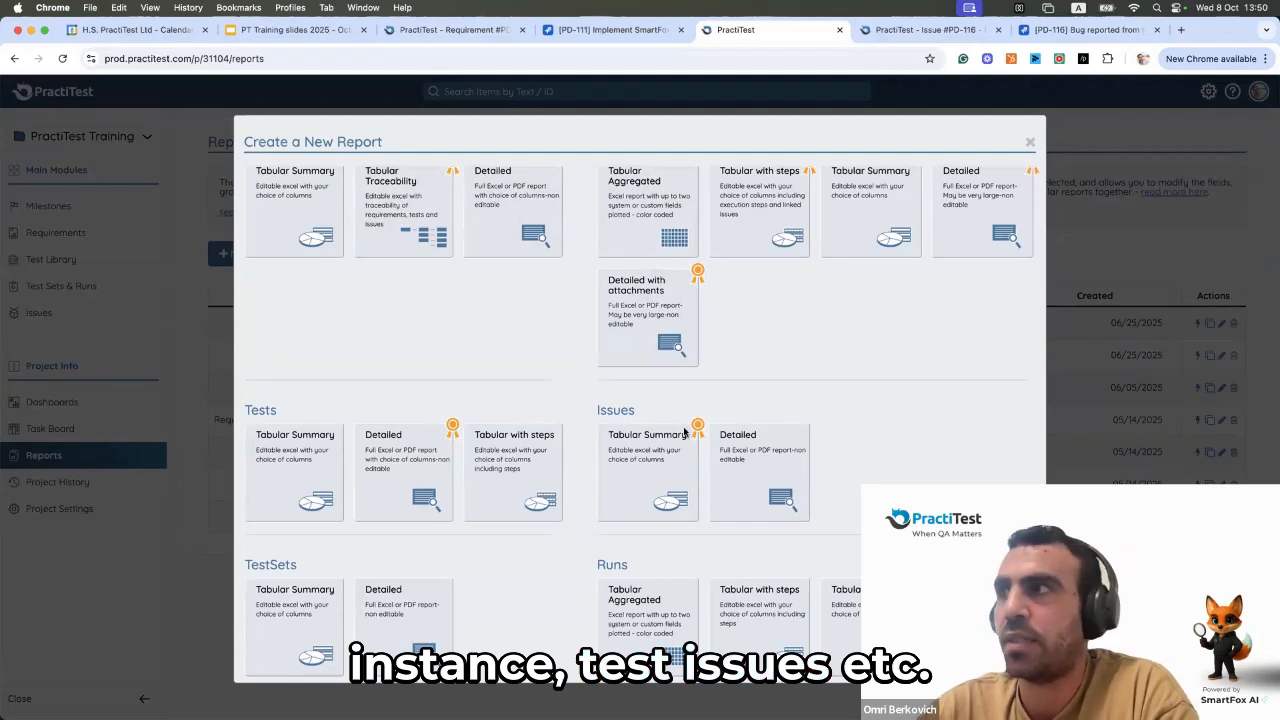
pyautogui.scroll(1, 685, 432)
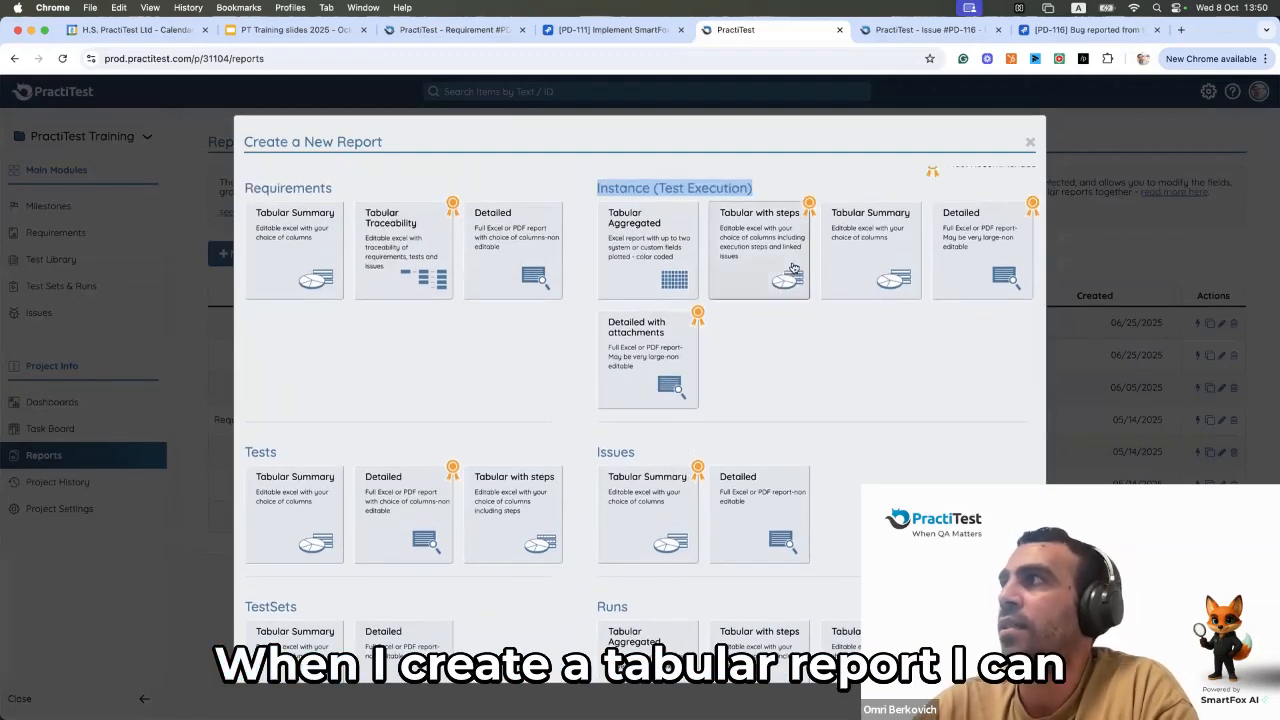
# - Choose the Instance Tabular with steps report and add TestSet: Created to its displayed fields
pyautogui.click(792, 266)
pyautogui.click(643, 400)
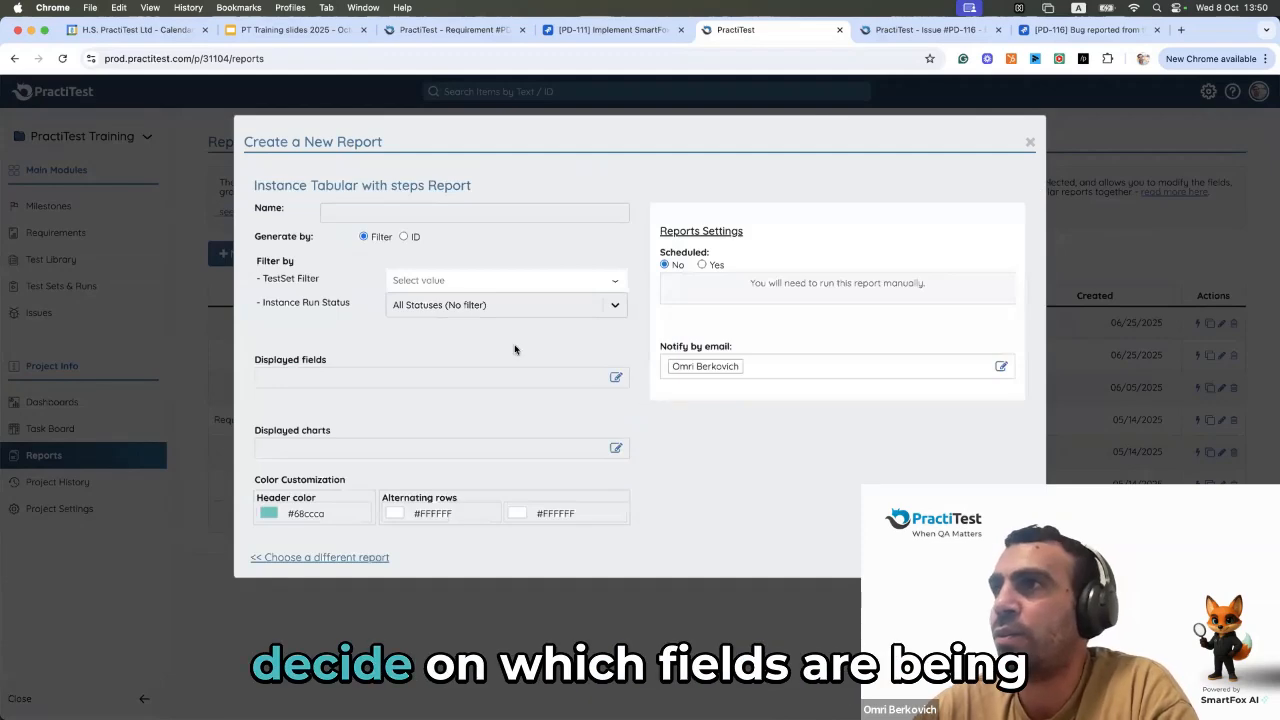
pyautogui.click(616, 377)
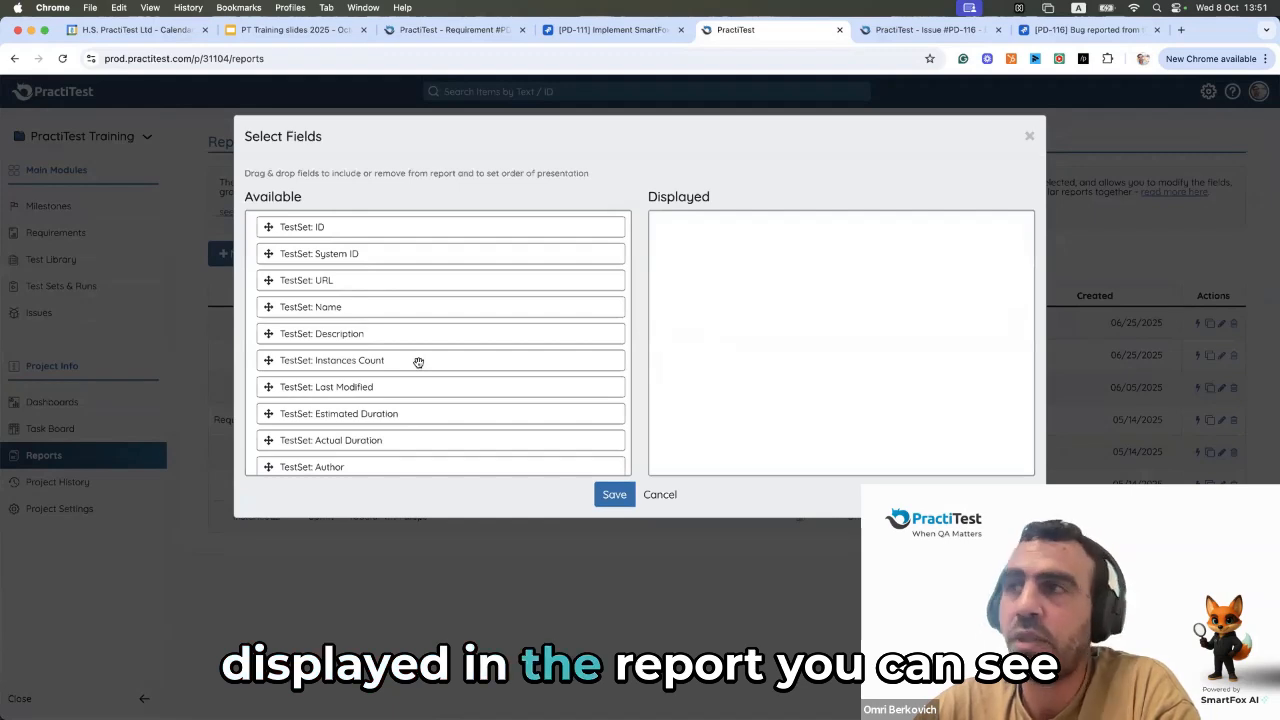
pyautogui.scroll(-1, 418, 362)
pyautogui.scroll(-1, 370, 370)
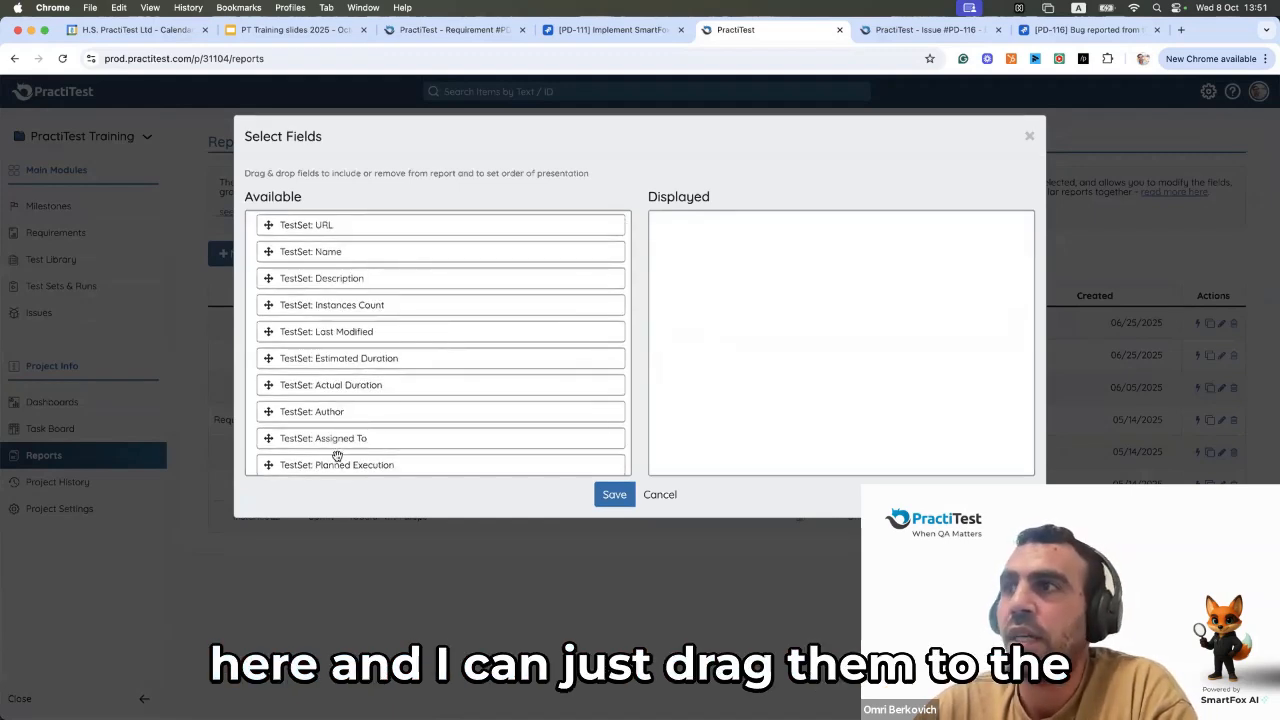
pyautogui.scroll(-4, 337, 444)
pyautogui.moveTo(340, 437); pyautogui.dragTo(734, 406)
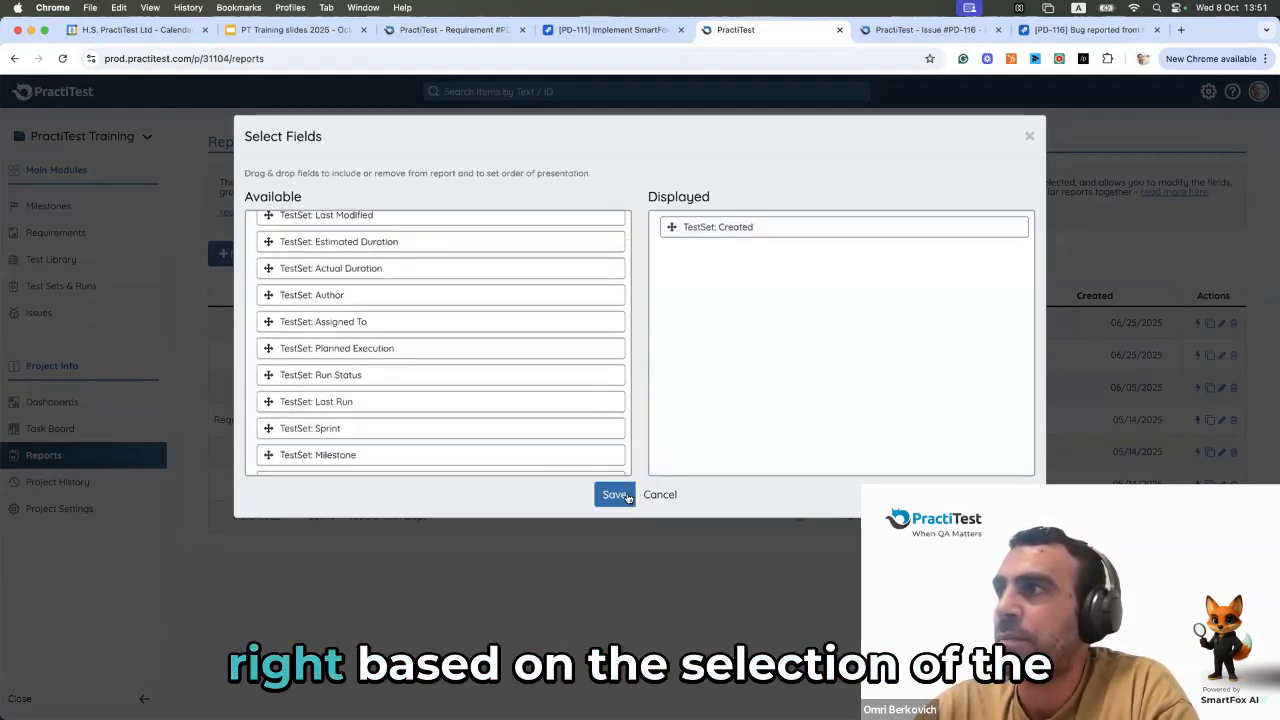
pyautogui.click(615, 494)
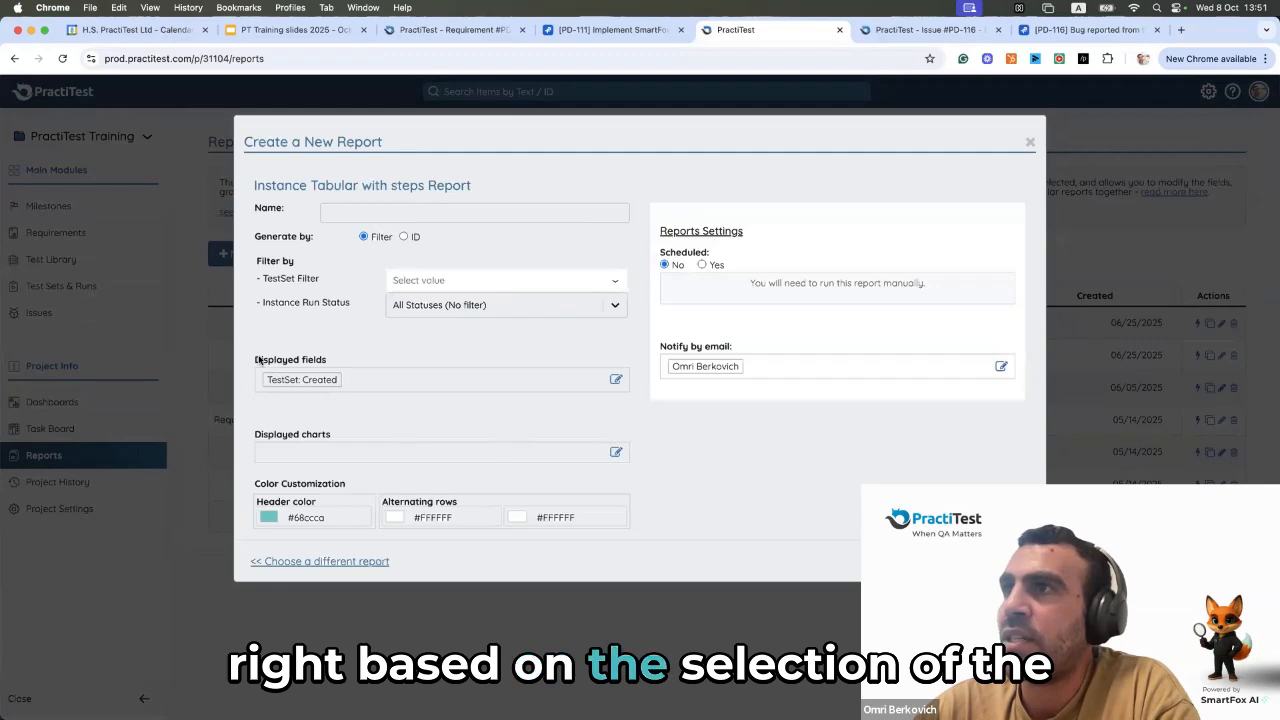
# - Review the report's displayed fields and charts settings, the TestSet Filter and the Generate by options
pyautogui.moveTo(261, 359); pyautogui.dragTo(345, 372)
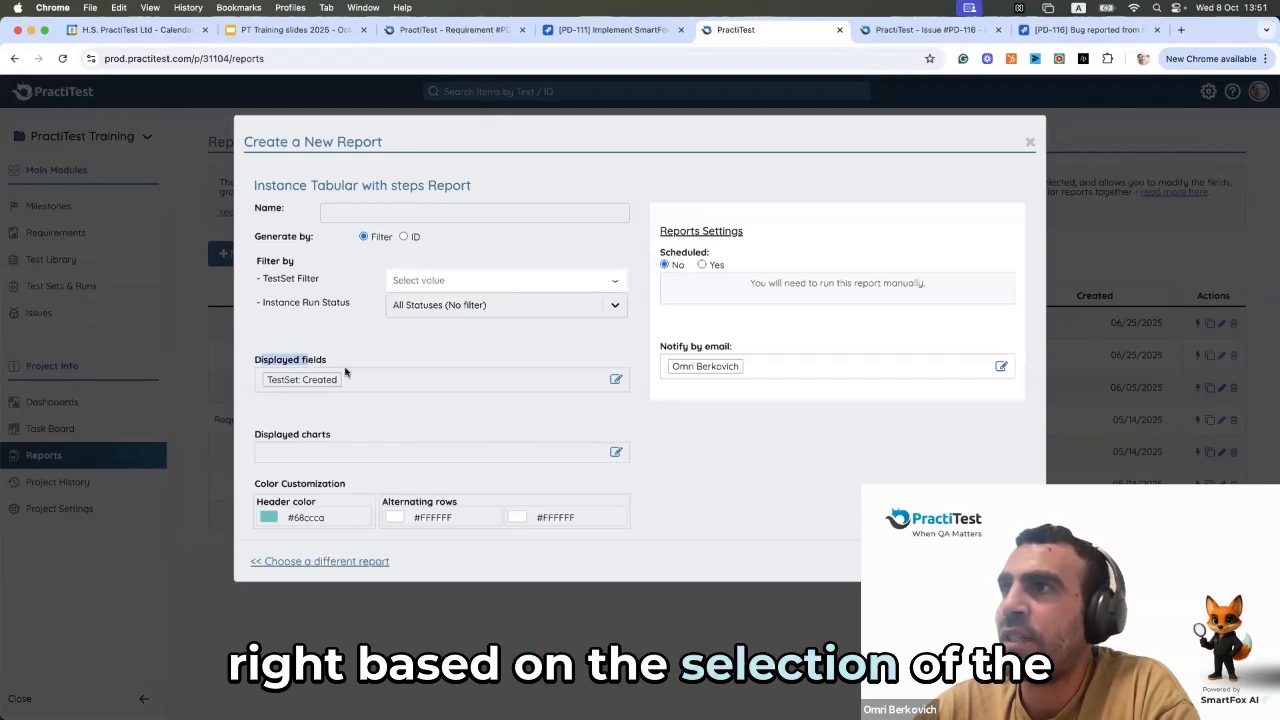
pyautogui.click(615, 452)
pyautogui.click(613, 474)
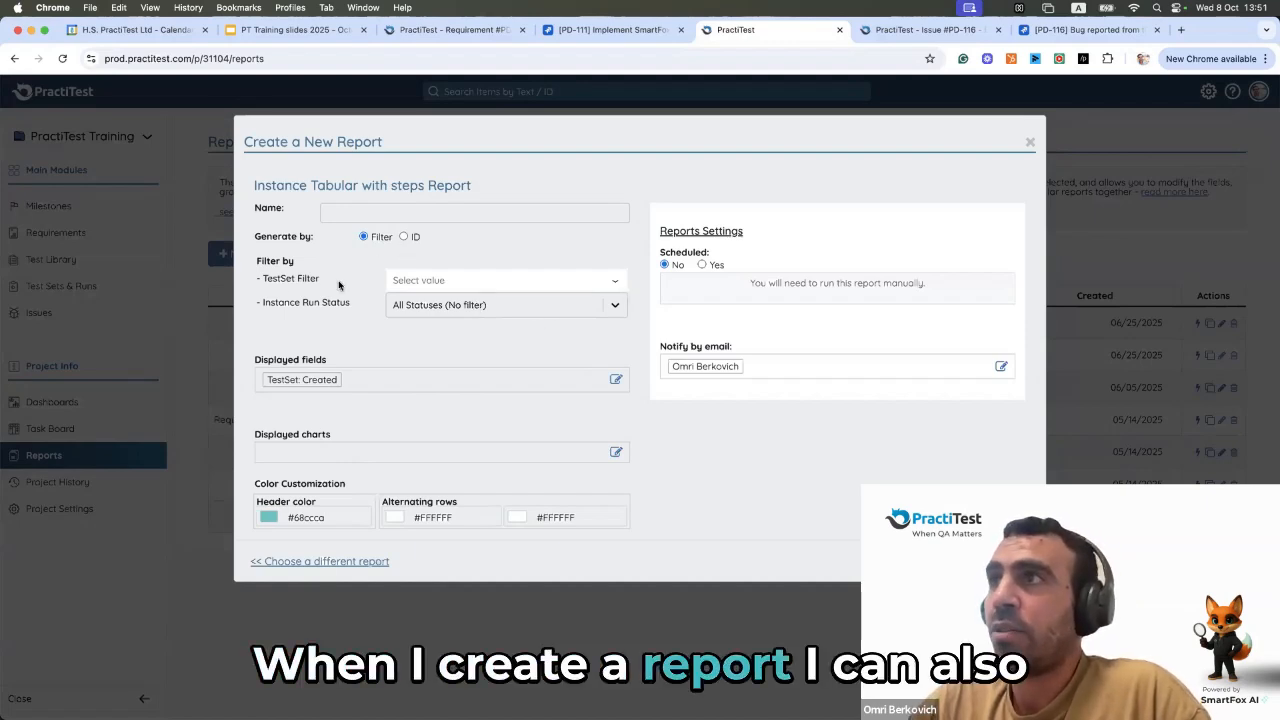
pyautogui.moveTo(263, 279); pyautogui.dragTo(334, 282)
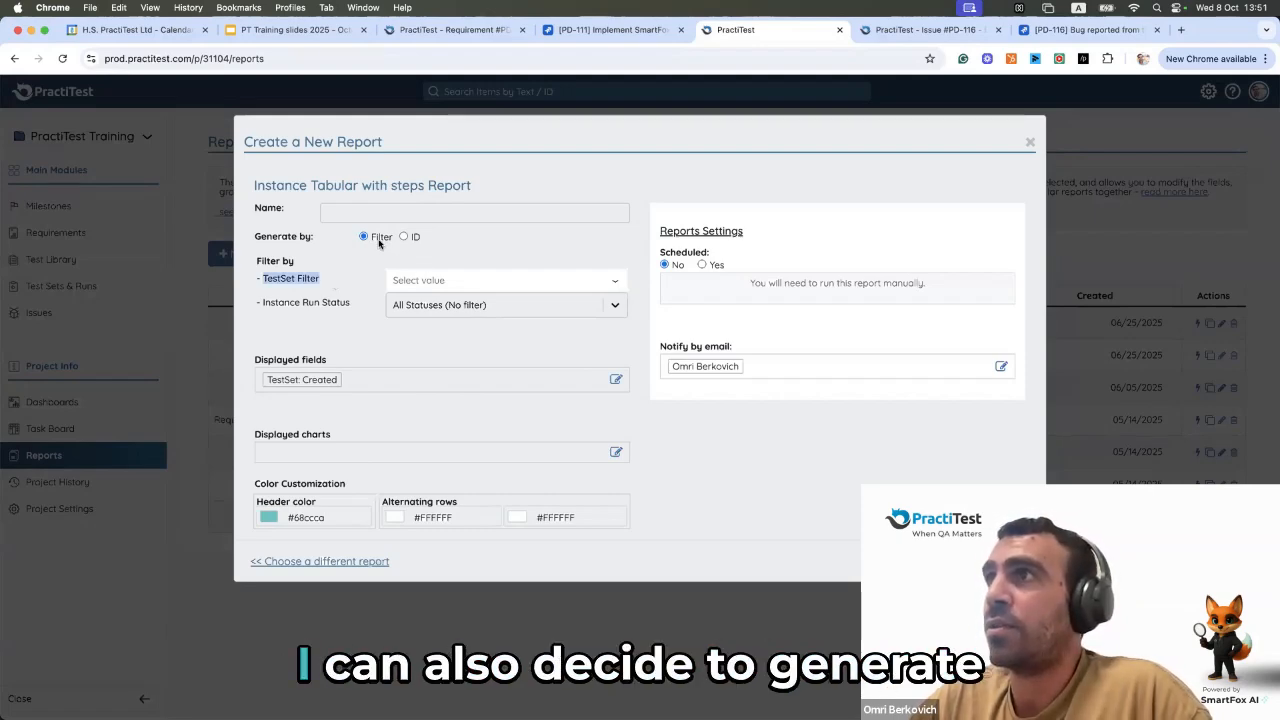
pyautogui.click(305, 240)
pyautogui.tripleClick(305, 240)
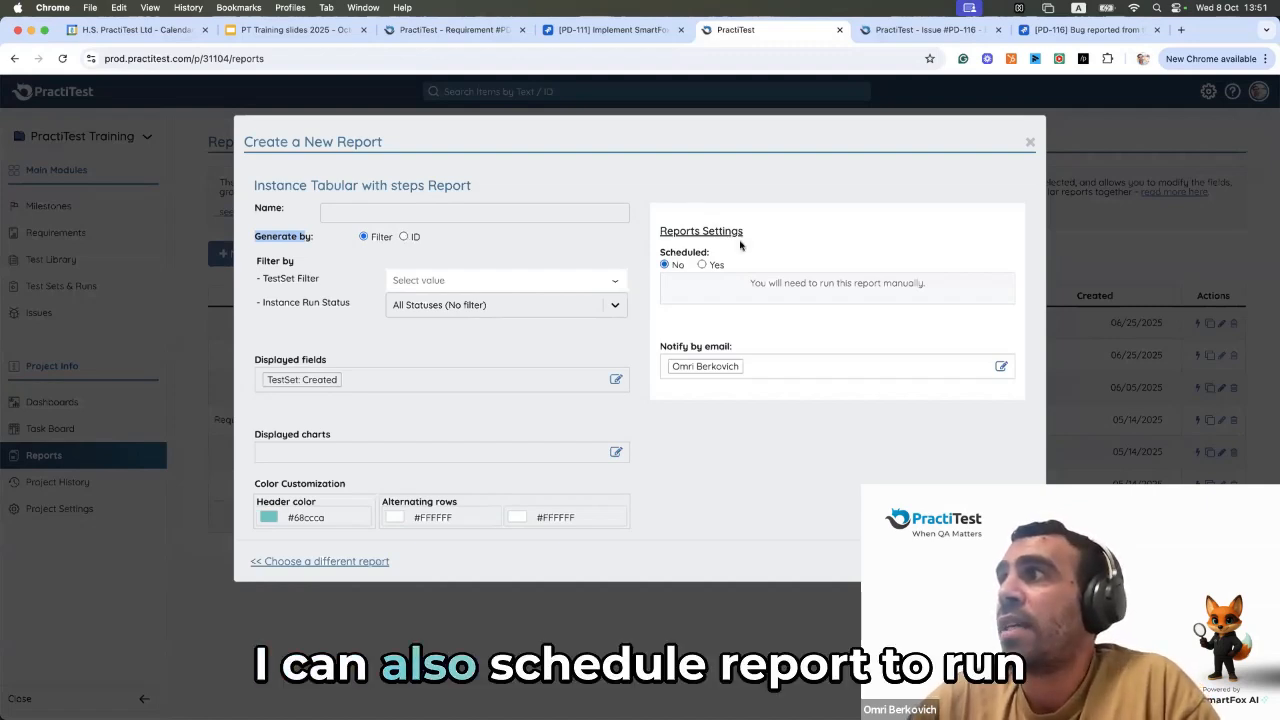
# - Schedule the report to run daily, and close the report form, discarding the unsaved changes
pyautogui.click(702, 265)
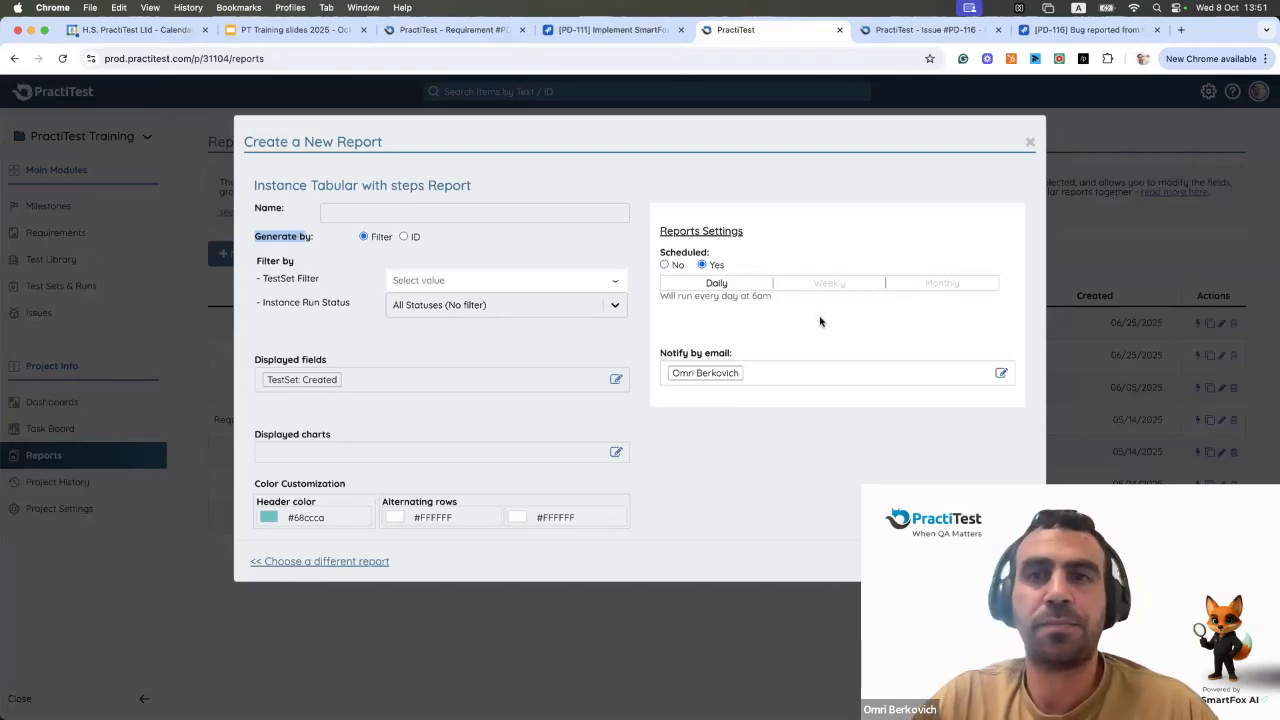
pyautogui.click(1031, 141)
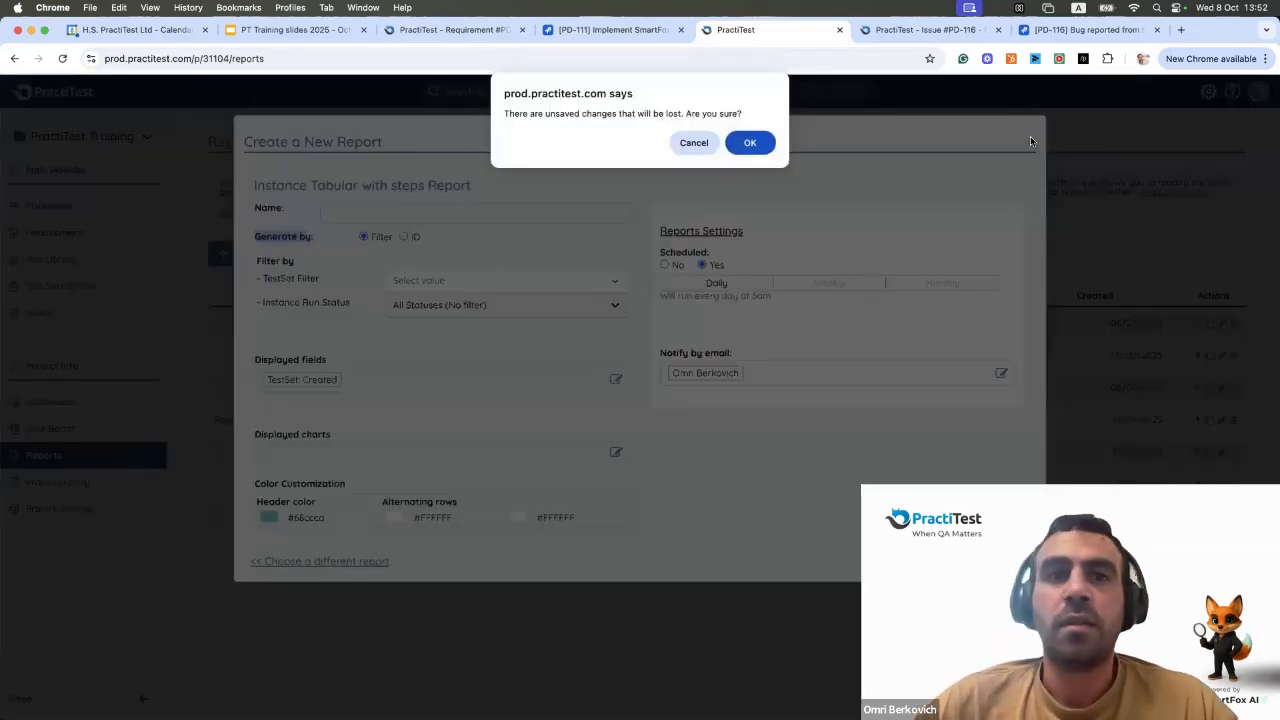
pyautogui.click(750, 142)
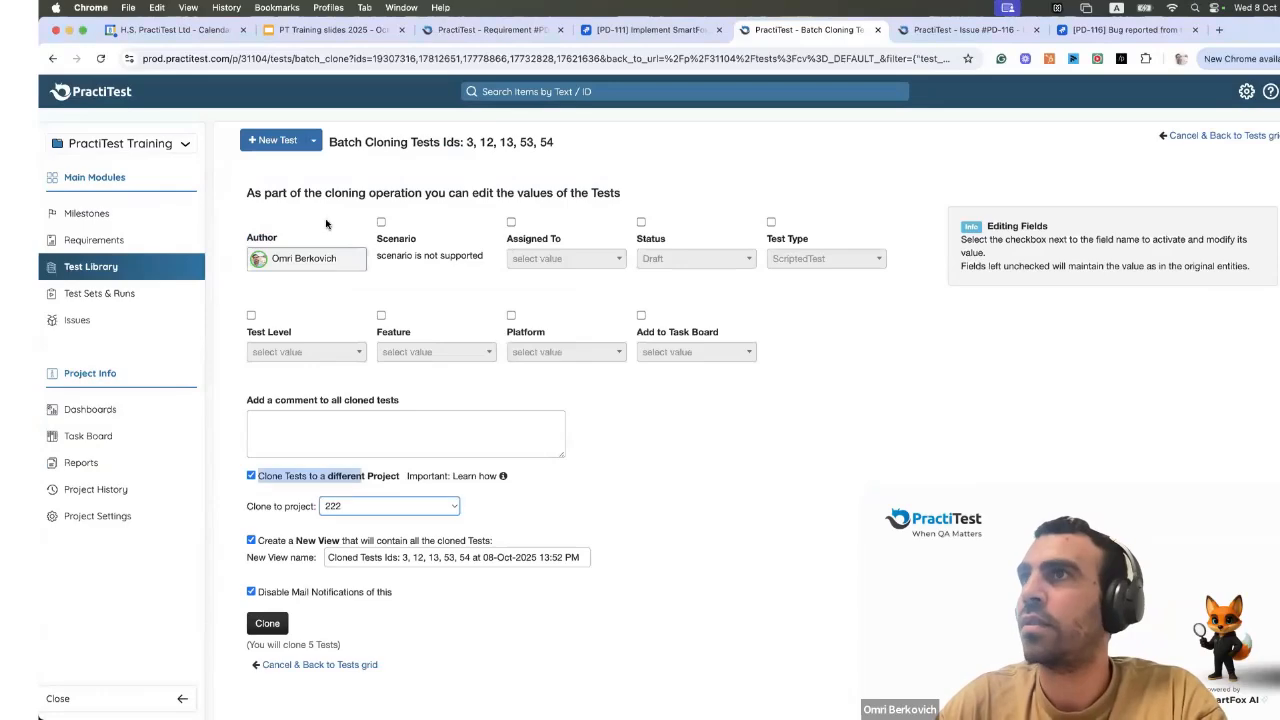
# - Open the batch clone form for the selected Draft tests in the Test Library and set it to clone them to the different project 222
pyautogui.click(128, 273)
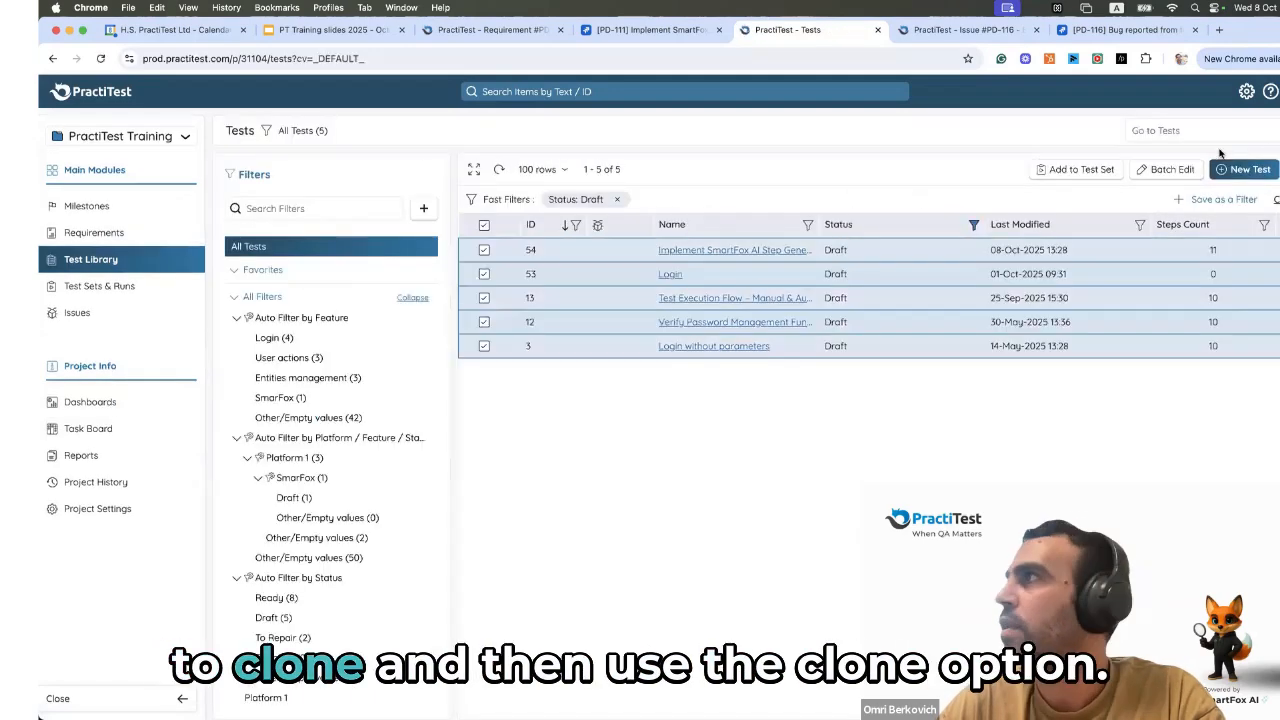
pyautogui.click(1270, 169)
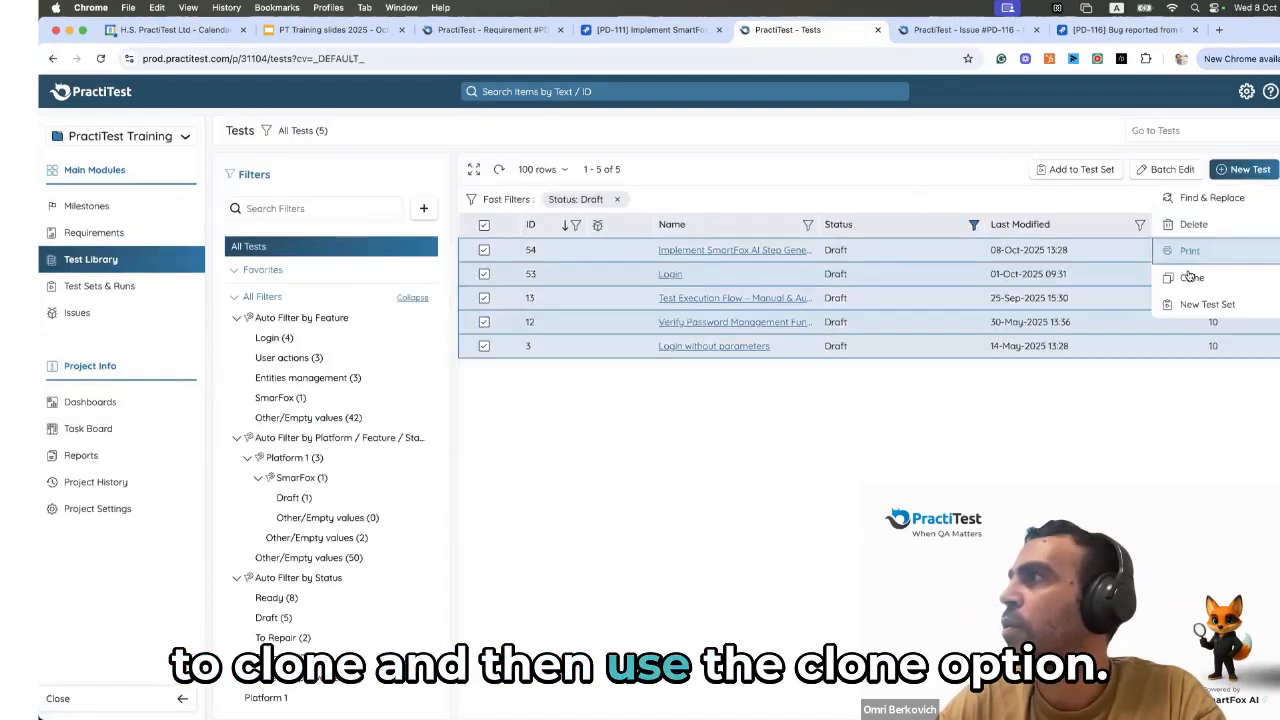
pyautogui.click(1190, 277)
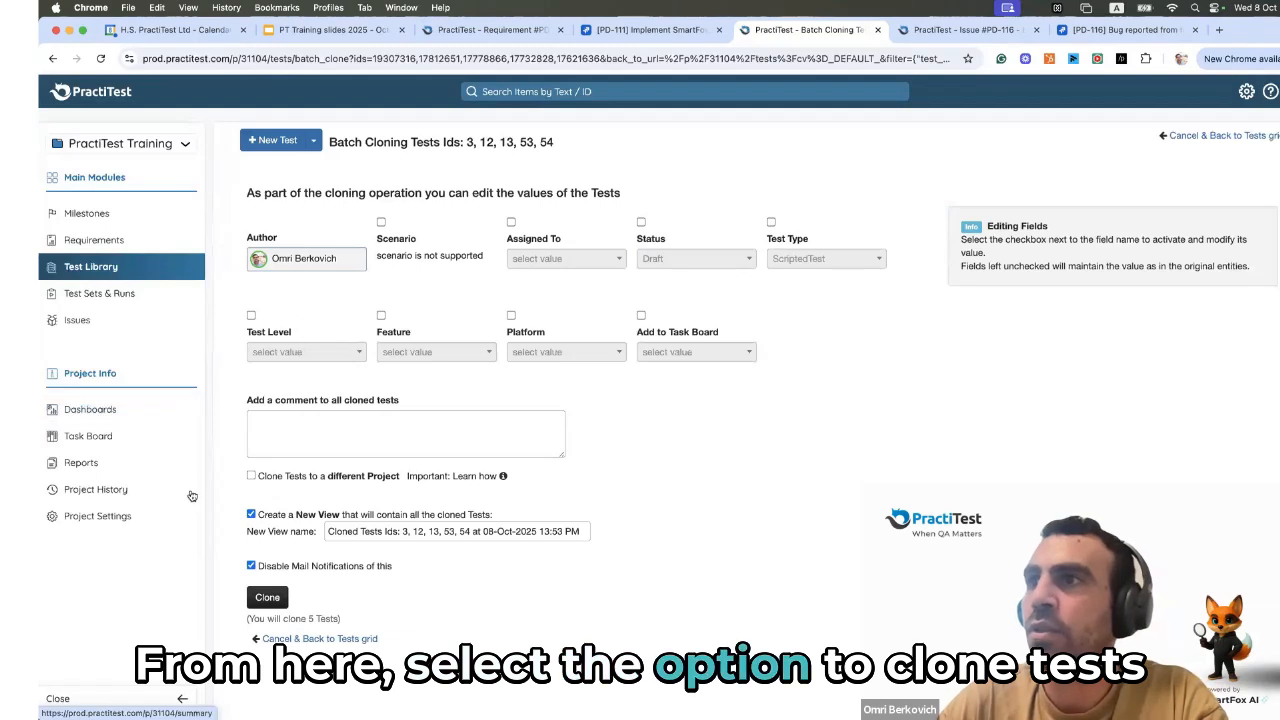
pyautogui.click(251, 476)
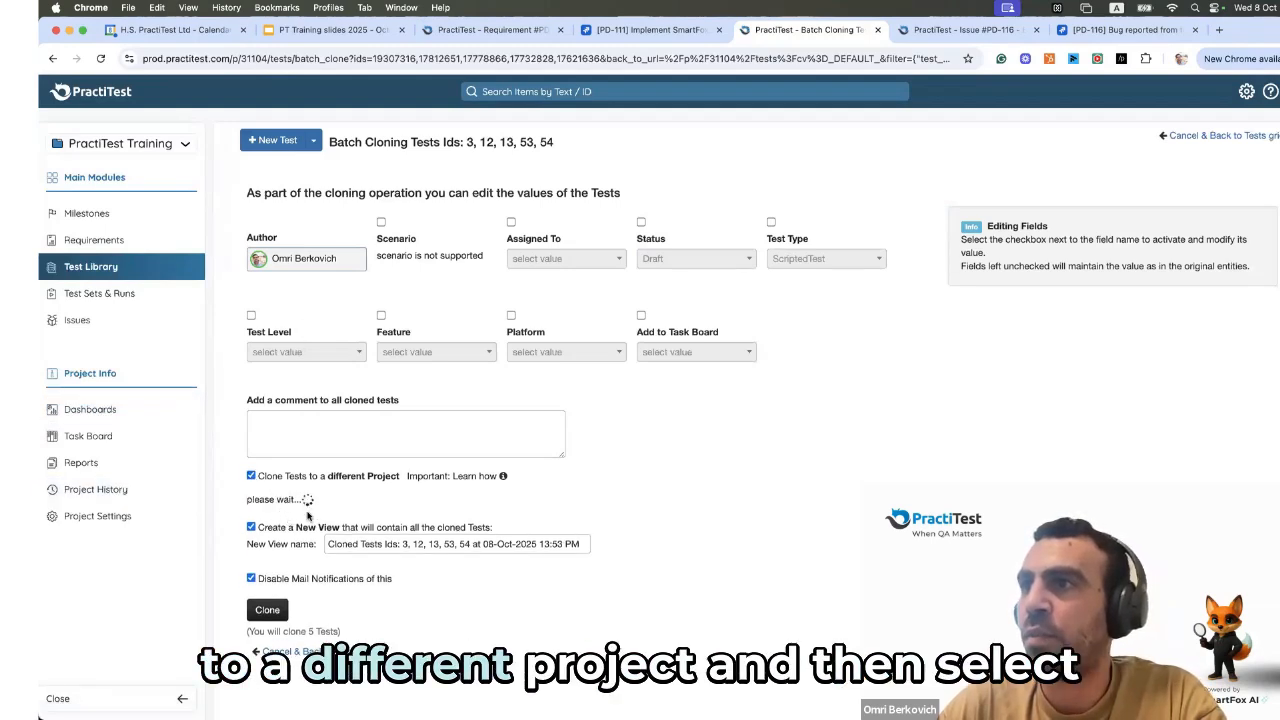
pyautogui.click(364, 505)
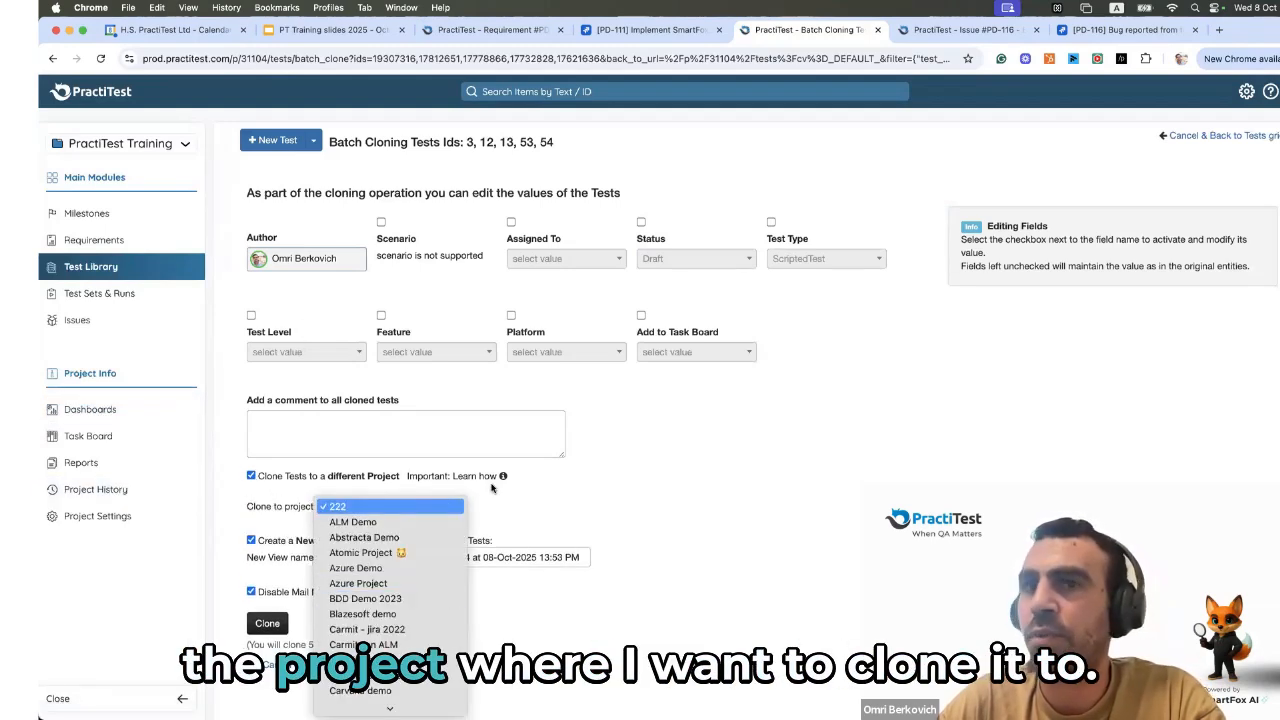
pyautogui.click(376, 462)
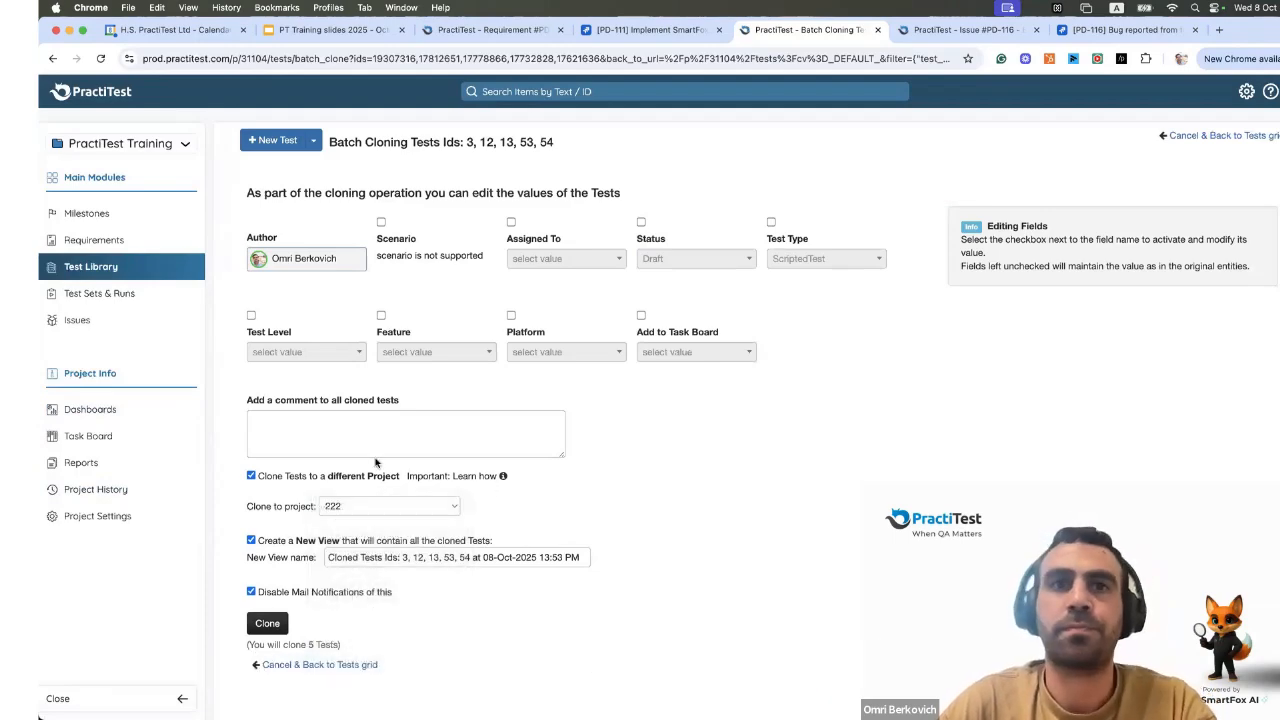